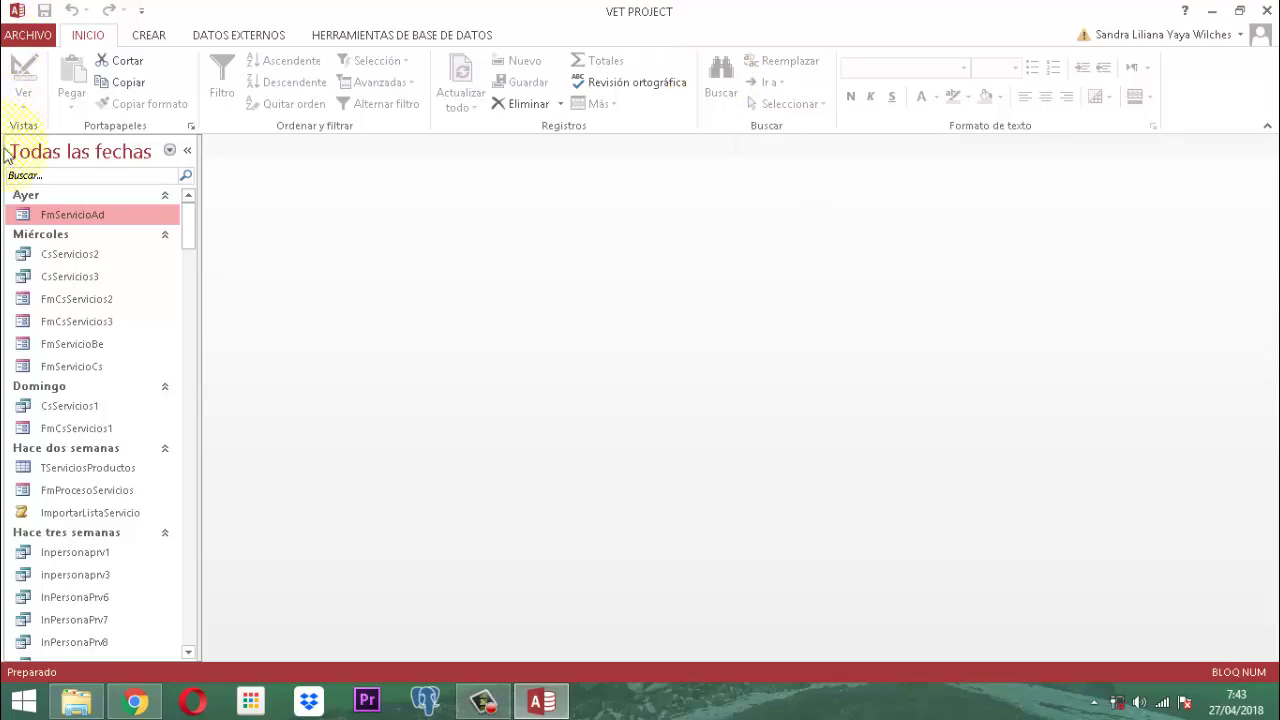
# Step: Group the database objects by object type and filter the object list by "servicio"
pyautogui.click(98, 152)
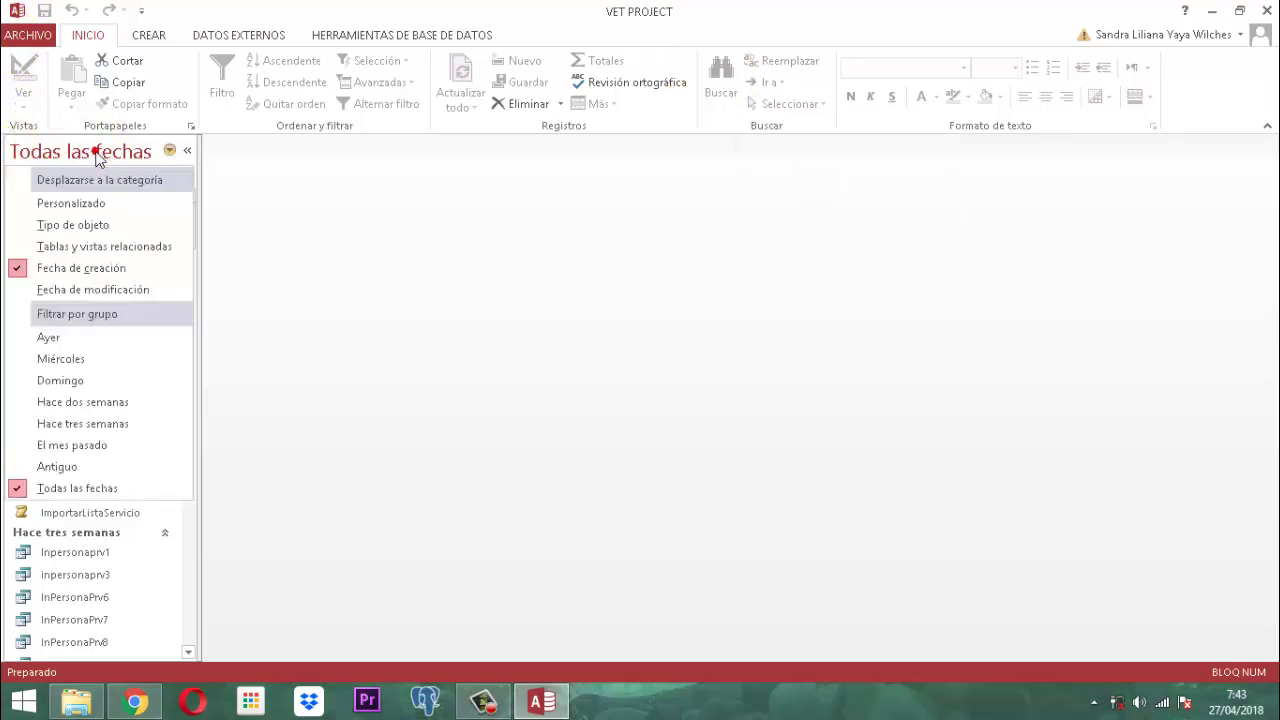
pyautogui.click(98, 152)
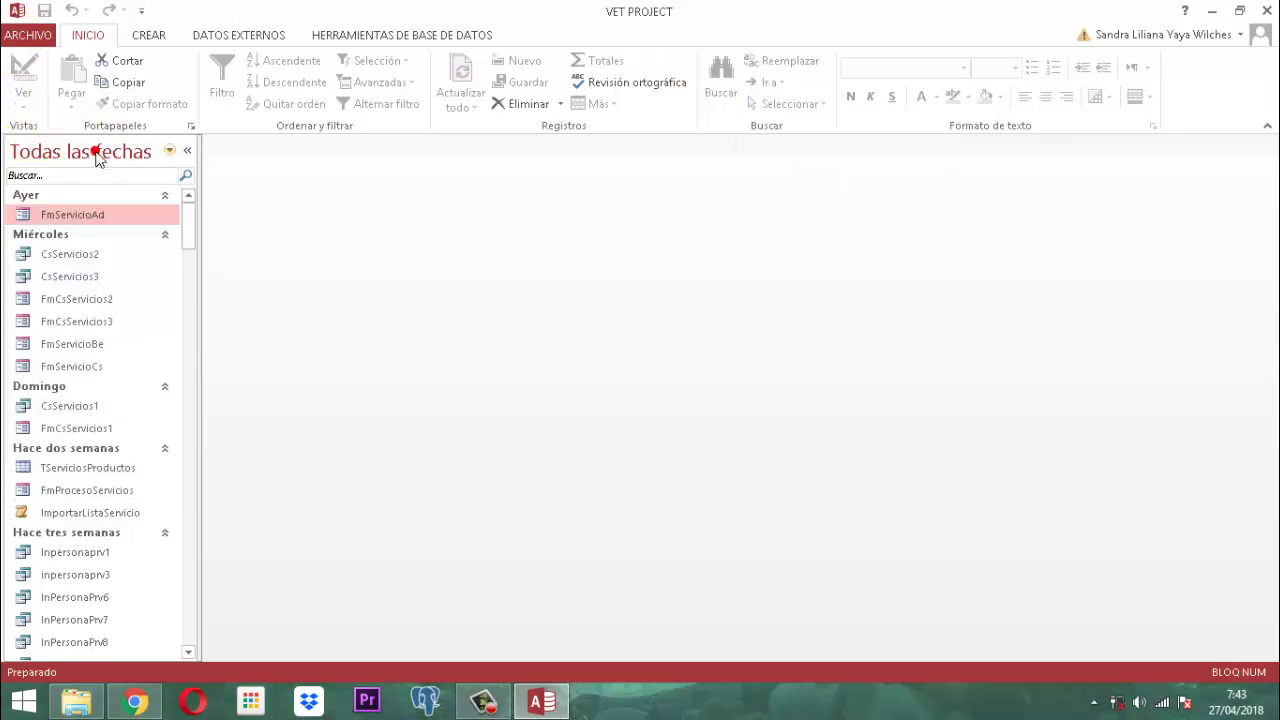
pyautogui.click(98, 152)
pyautogui.click(77, 223)
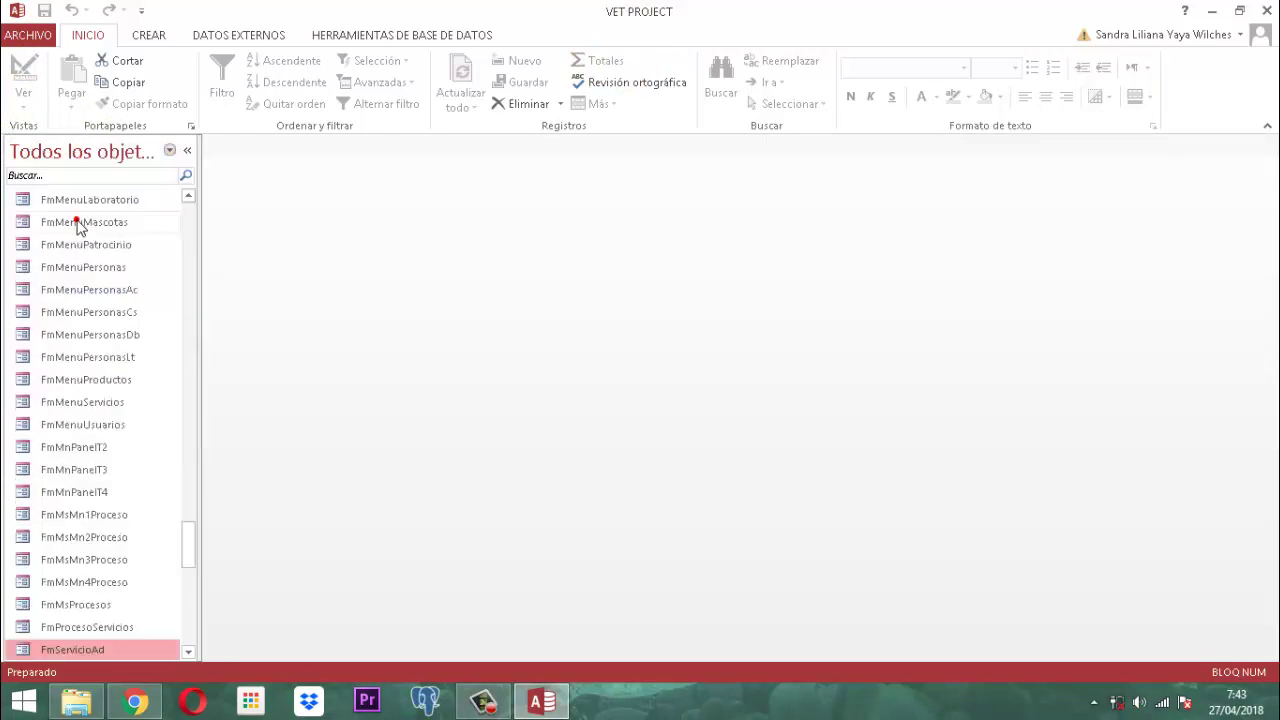
pyautogui.click(57, 178)
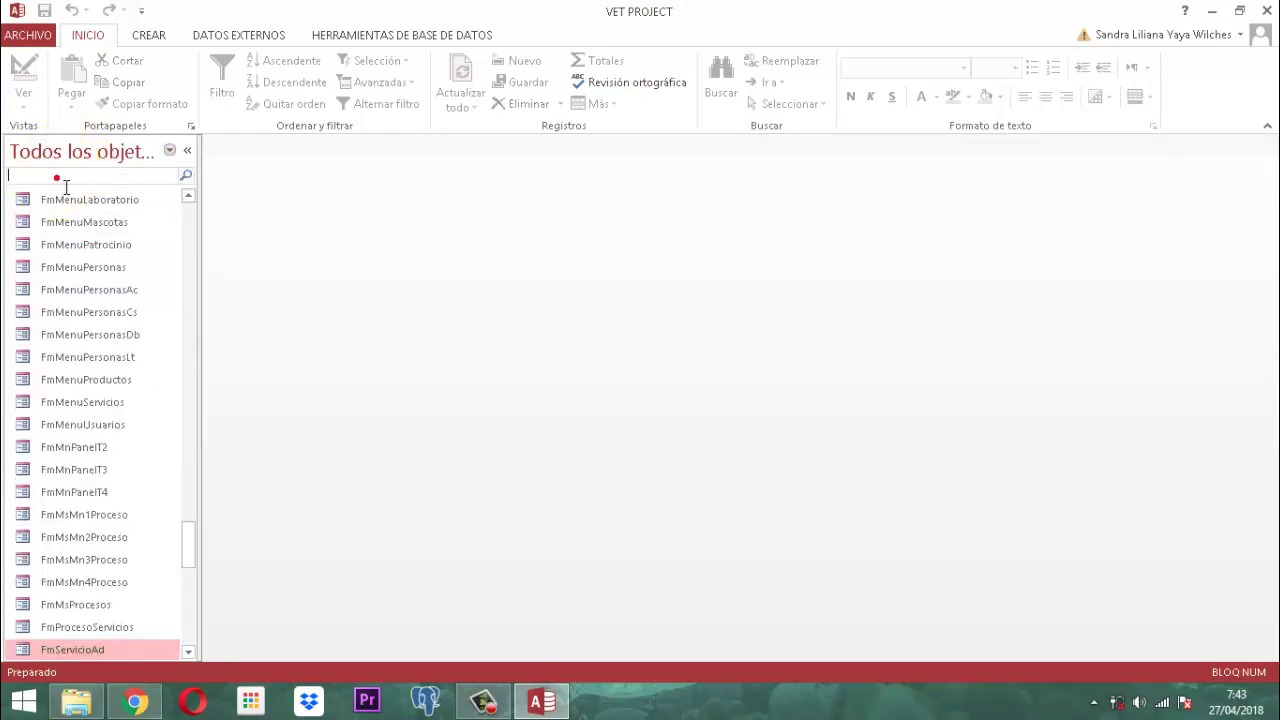
pyautogui.write('servicio')
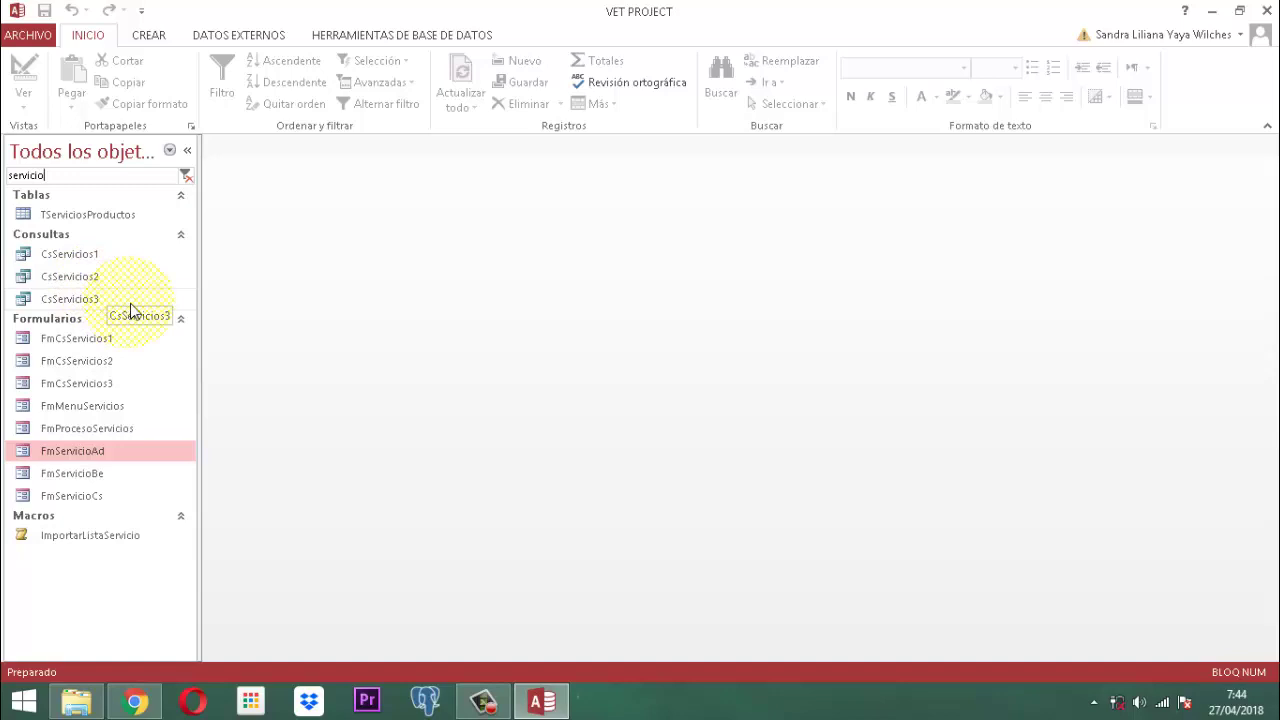
# Step: Duplicate the query CsServicios1 and name the copy CsServicios1a
pyautogui.rightClick(86, 262)
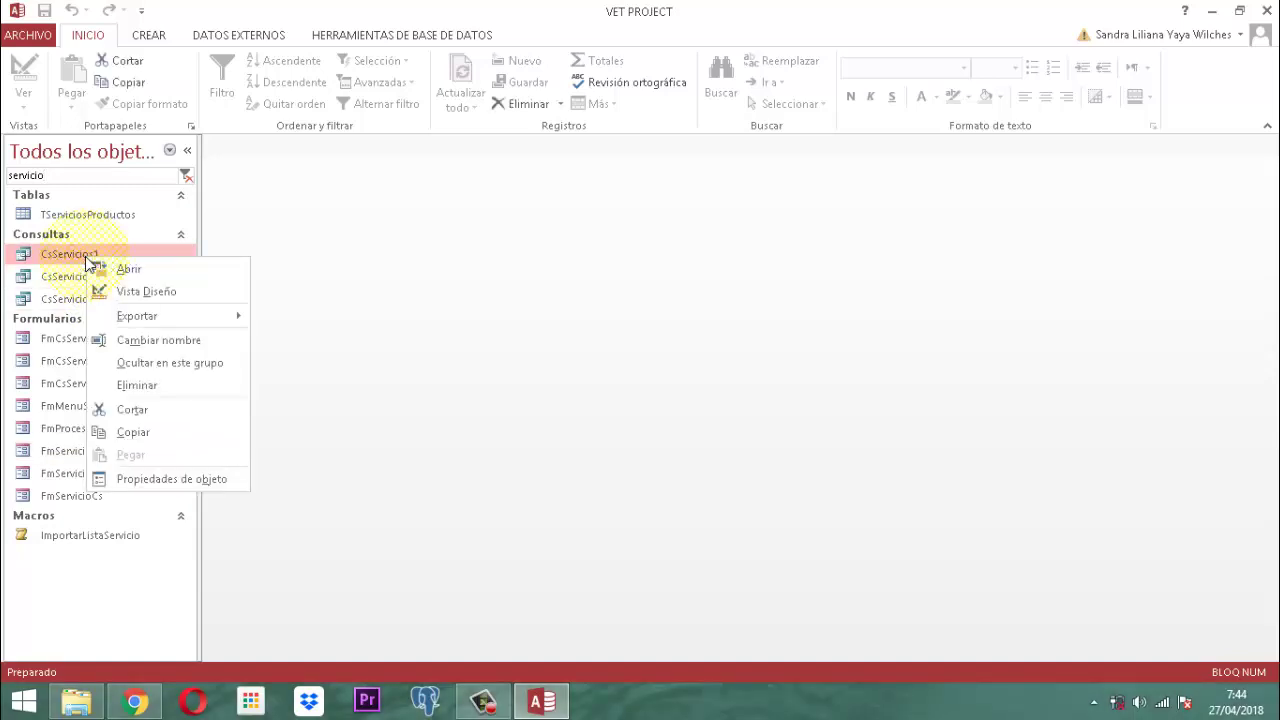
pyautogui.click(128, 434)
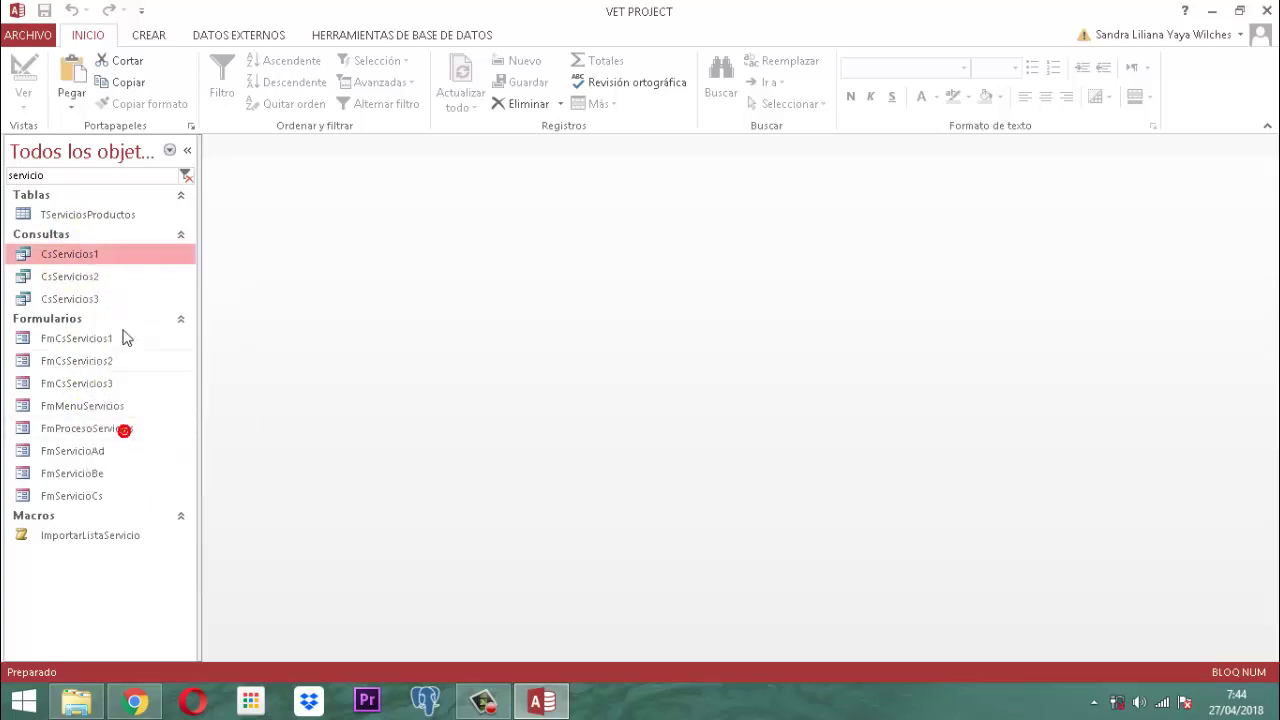
pyautogui.rightClick(75, 258)
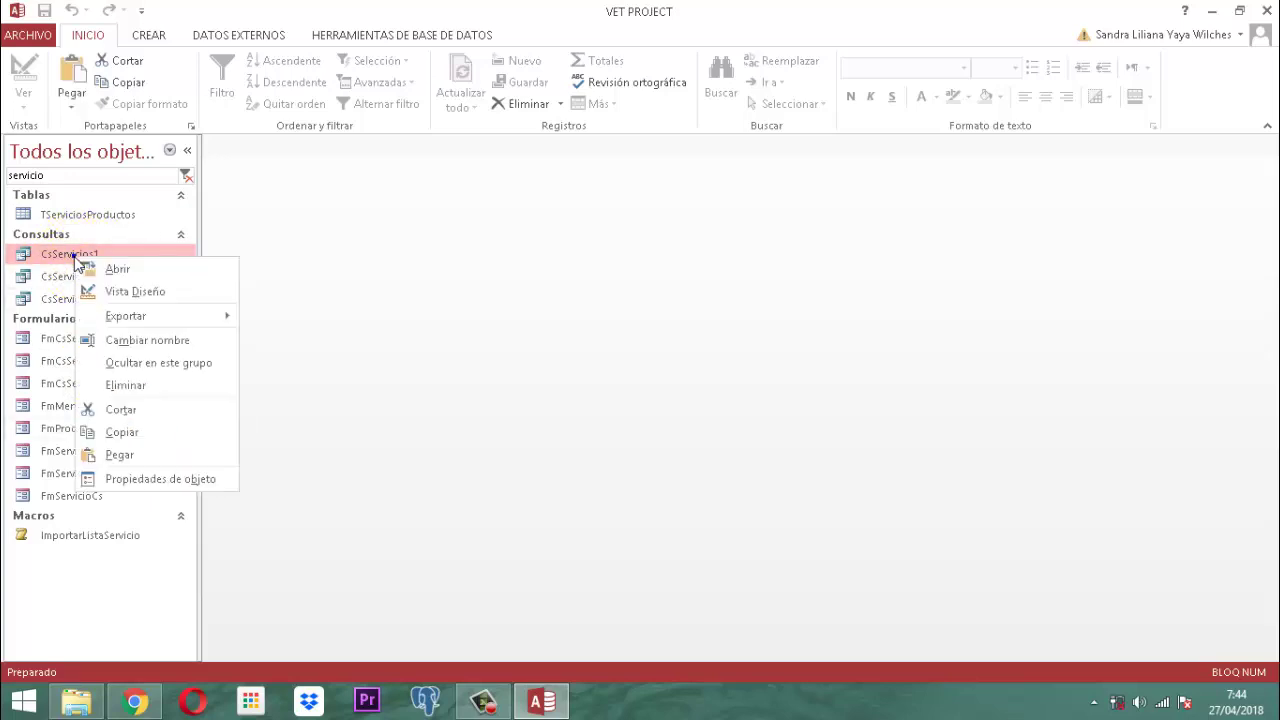
pyautogui.click(120, 454)
pyautogui.click(655, 248)
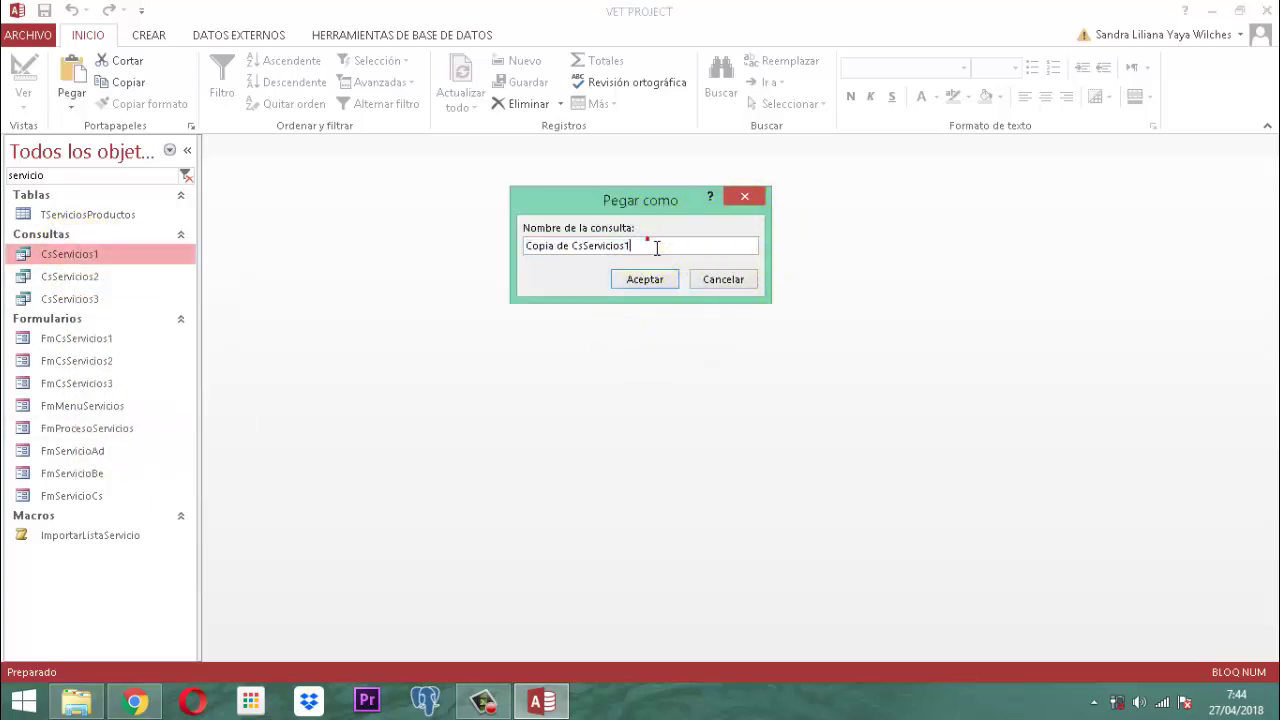
pyautogui.write('a')
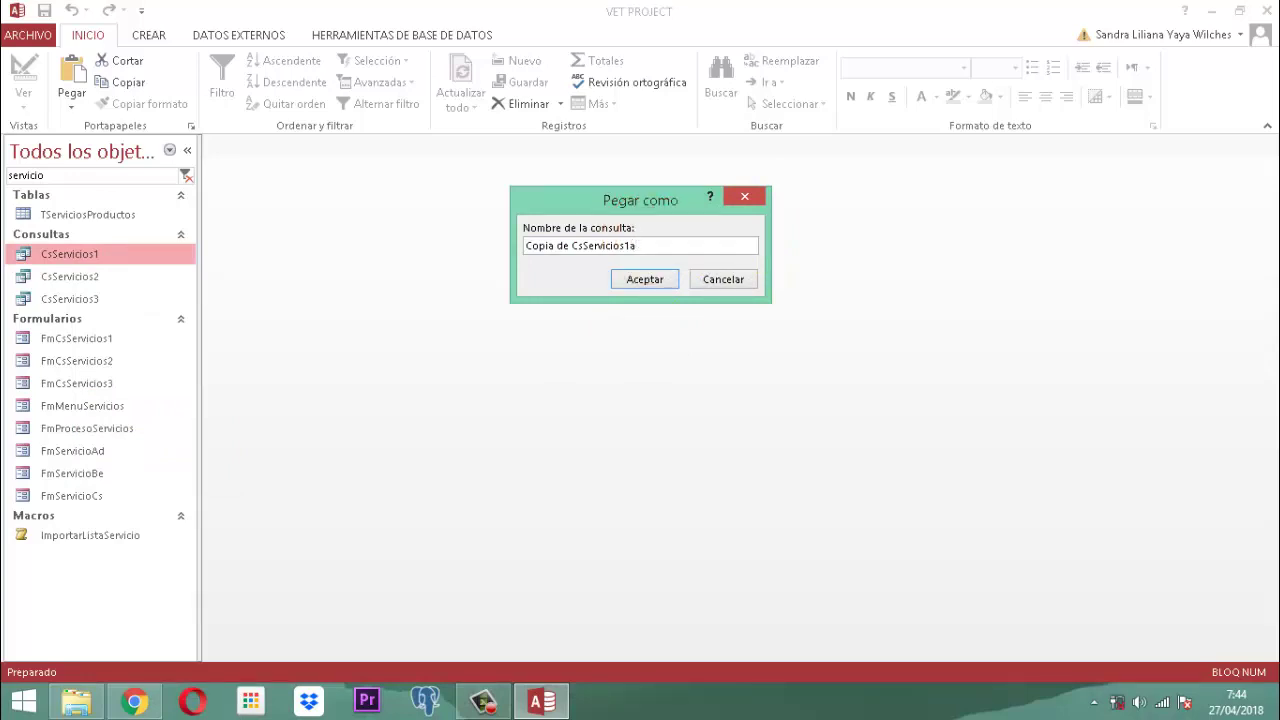
pyautogui.press('Delete')
pyautogui.press('Delete')
pyautogui.press('Delete')
pyautogui.press('Delete')
pyautogui.press('Delete')
pyautogui.press('Delete')
pyautogui.press('Delete')
pyautogui.press('Delete')
pyautogui.press('Delete')
pyautogui.press('Delete')
pyautogui.click(648, 280)
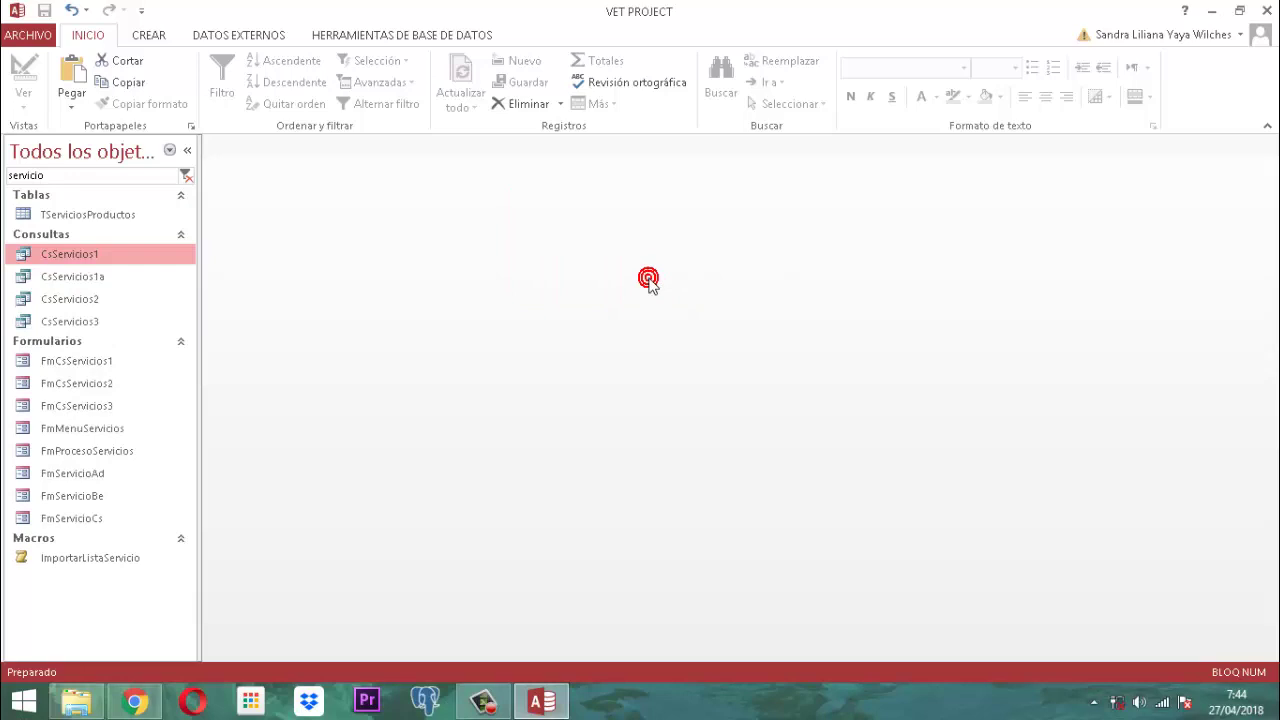
# Step: Duplicate the query CsServicios2 and name the copy CsServicios2a
pyautogui.rightClick(84, 299)
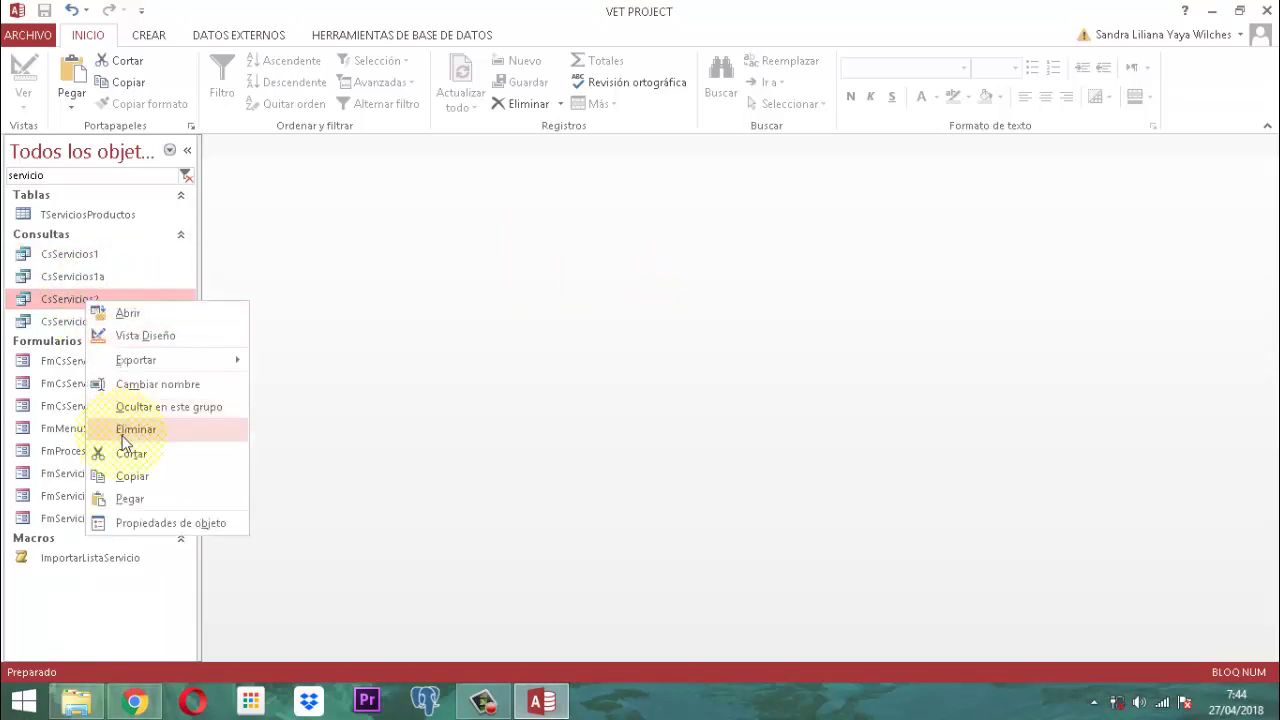
pyautogui.click(122, 475)
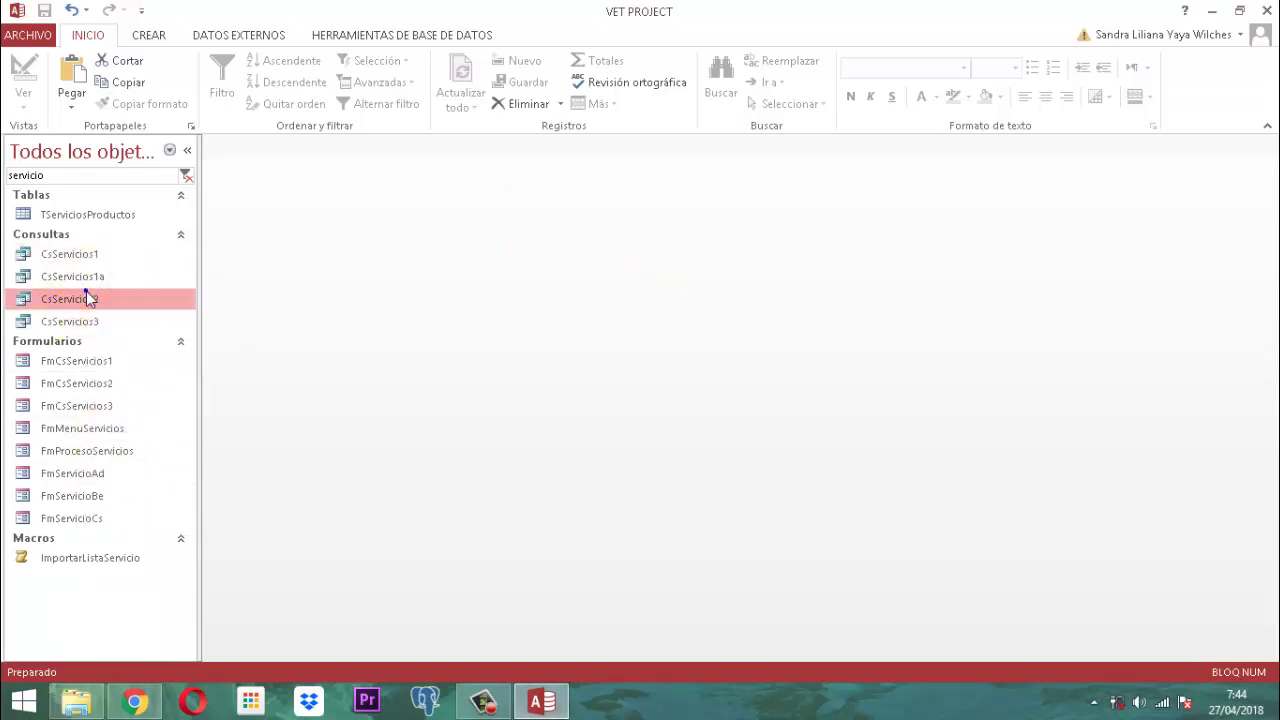
pyautogui.rightClick(87, 296)
pyautogui.click(130, 489)
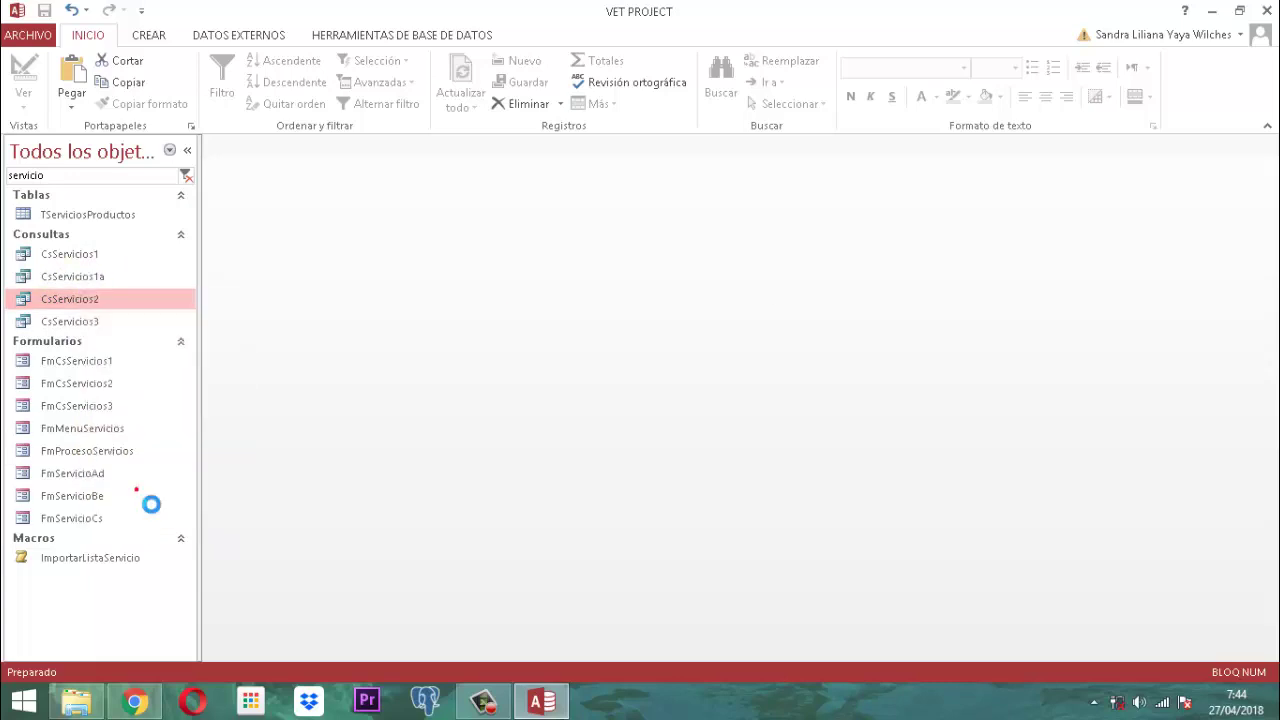
pyautogui.click(660, 247)
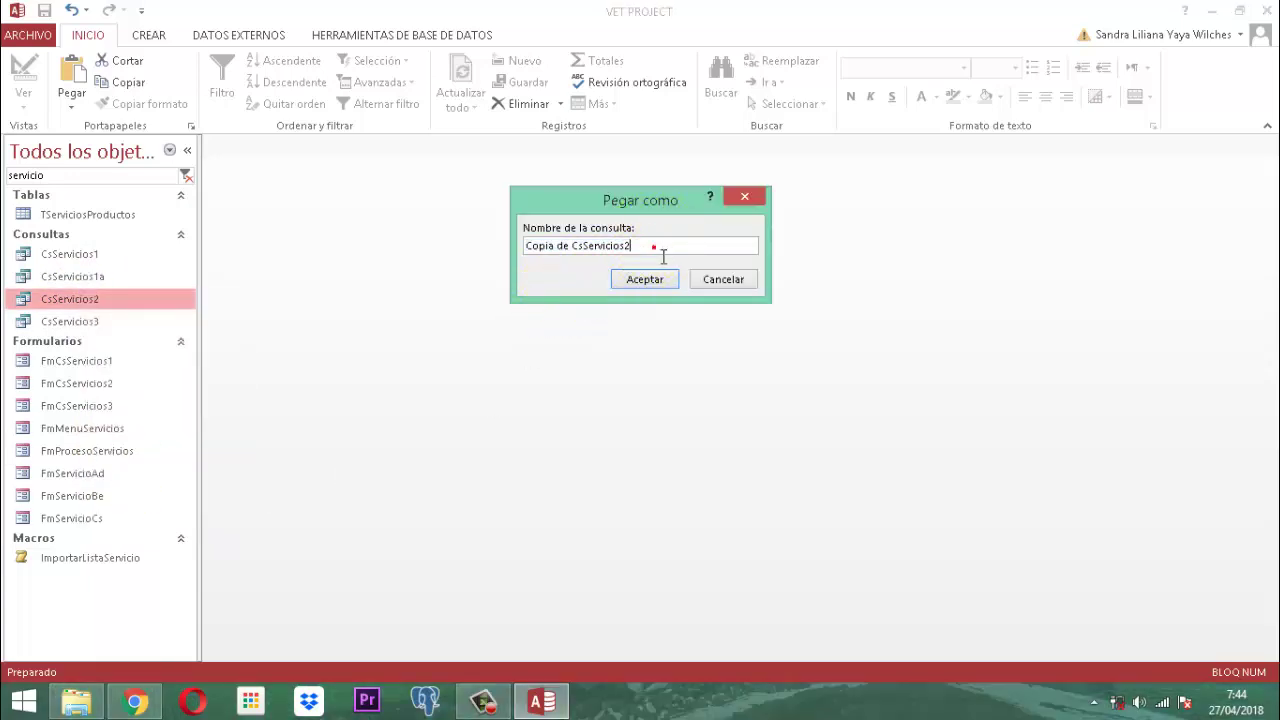
pyautogui.write('a')
pyautogui.press('Delete')
pyautogui.press('Delete')
pyautogui.press('Delete')
pyautogui.press('Delete')
pyautogui.press('Delete')
pyautogui.press('Delete')
pyautogui.press('Delete')
pyautogui.press('Delete')
pyautogui.press('Delete')
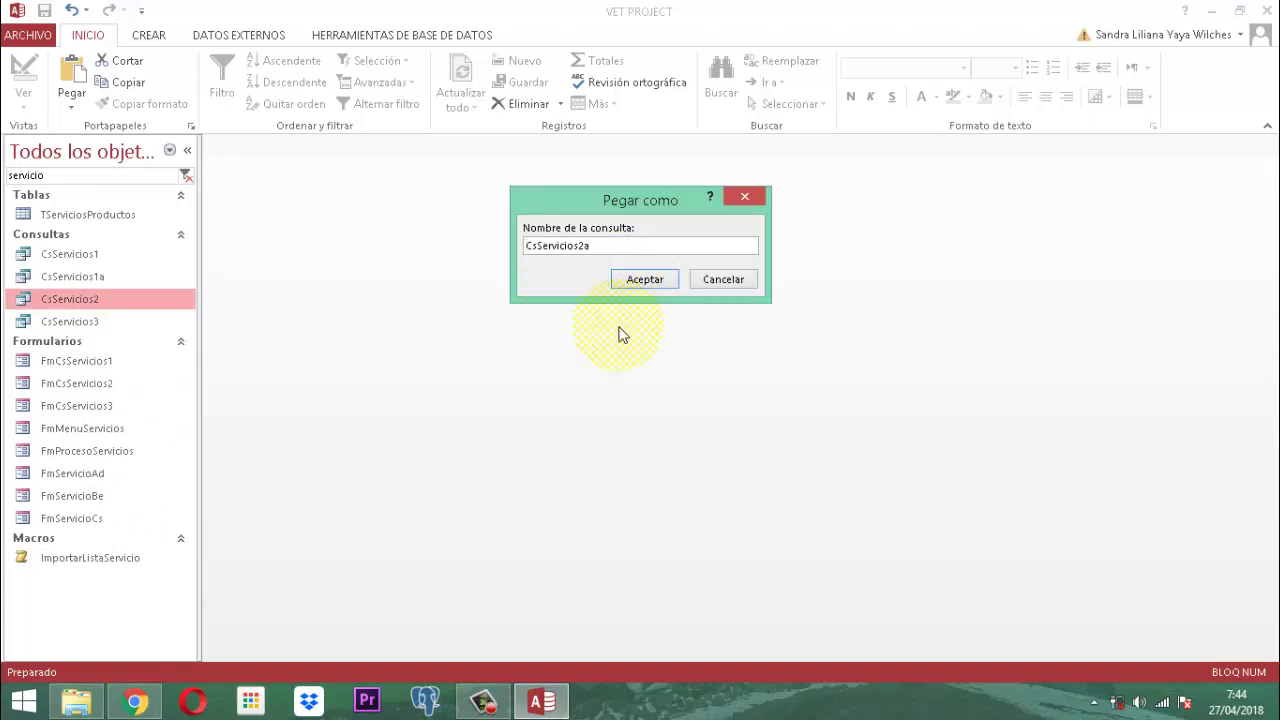
pyautogui.click(633, 279)
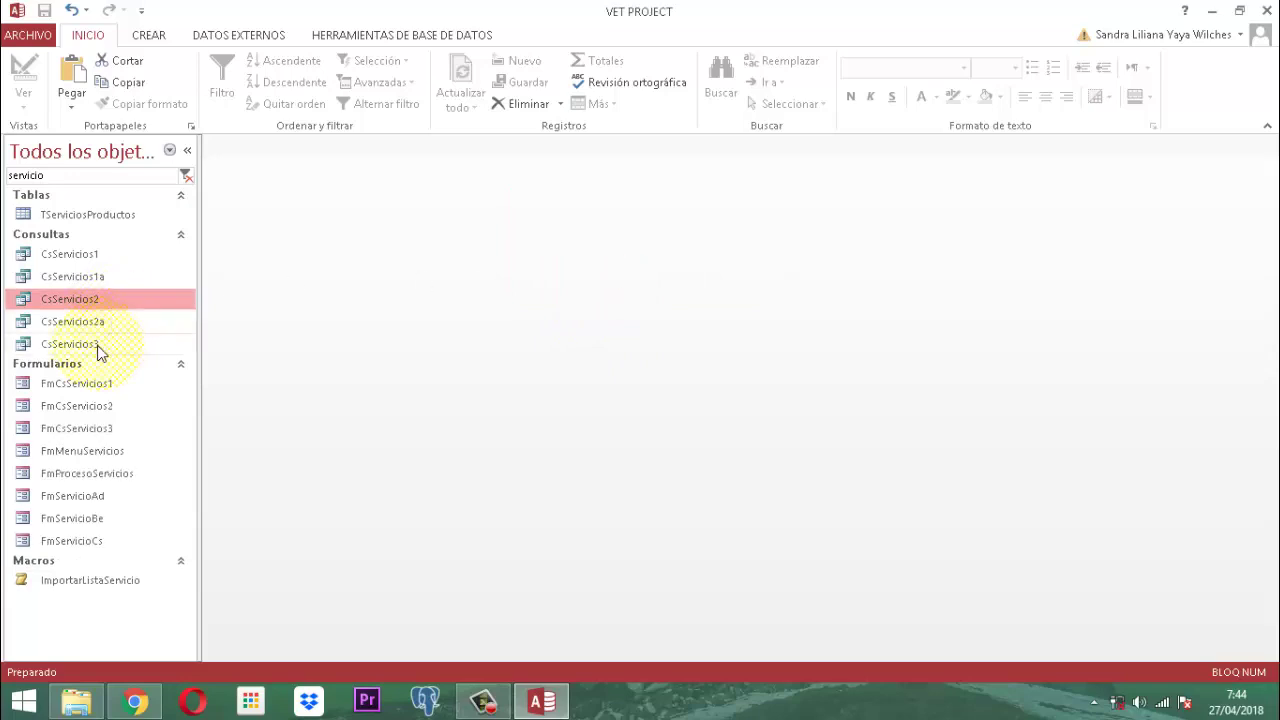
# Step: Duplicate the query CsServicios3 and name the copy CsServicios3a
pyautogui.click(97, 344)
pyautogui.rightClick(97, 344)
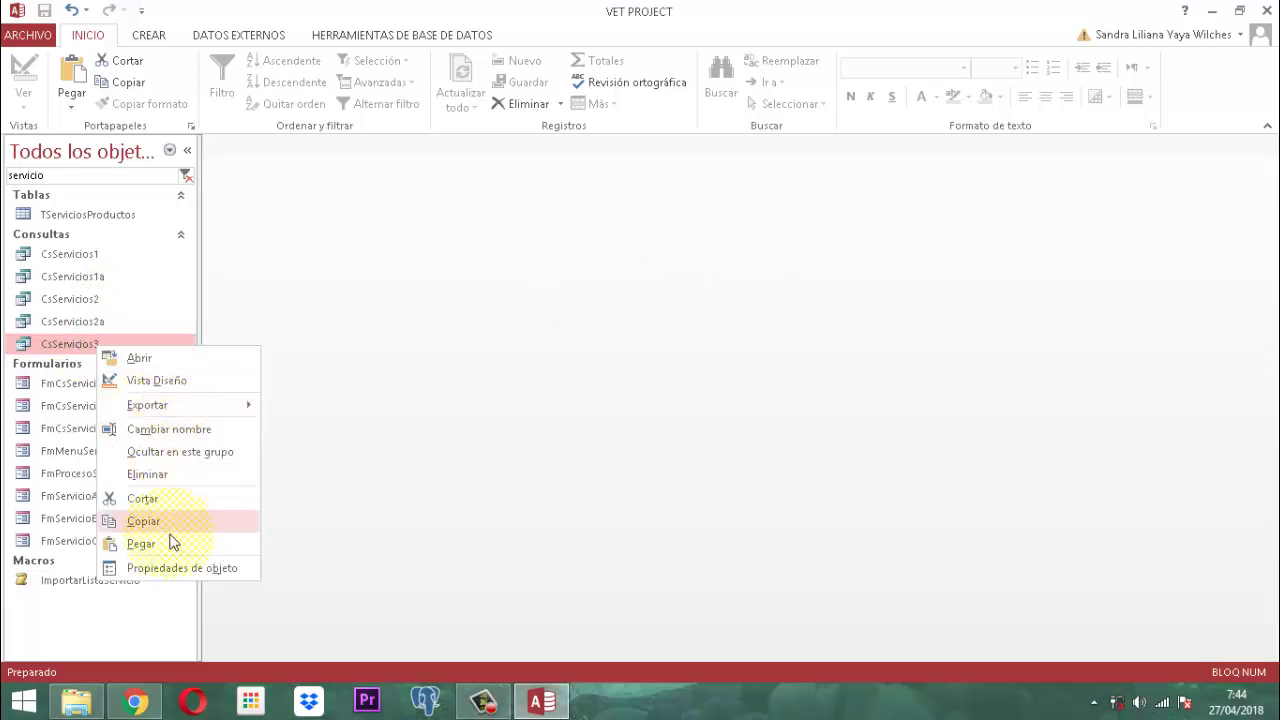
pyautogui.click(140, 521)
pyautogui.rightClick(82, 340)
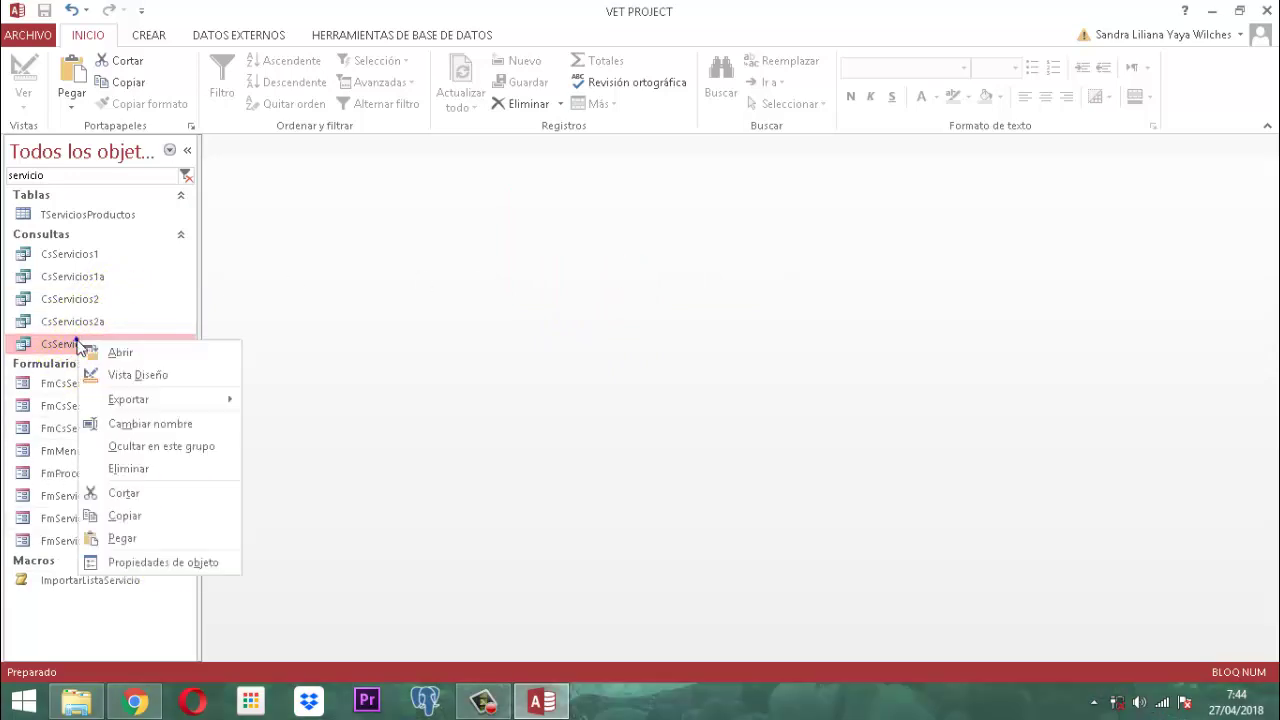
pyautogui.click(128, 538)
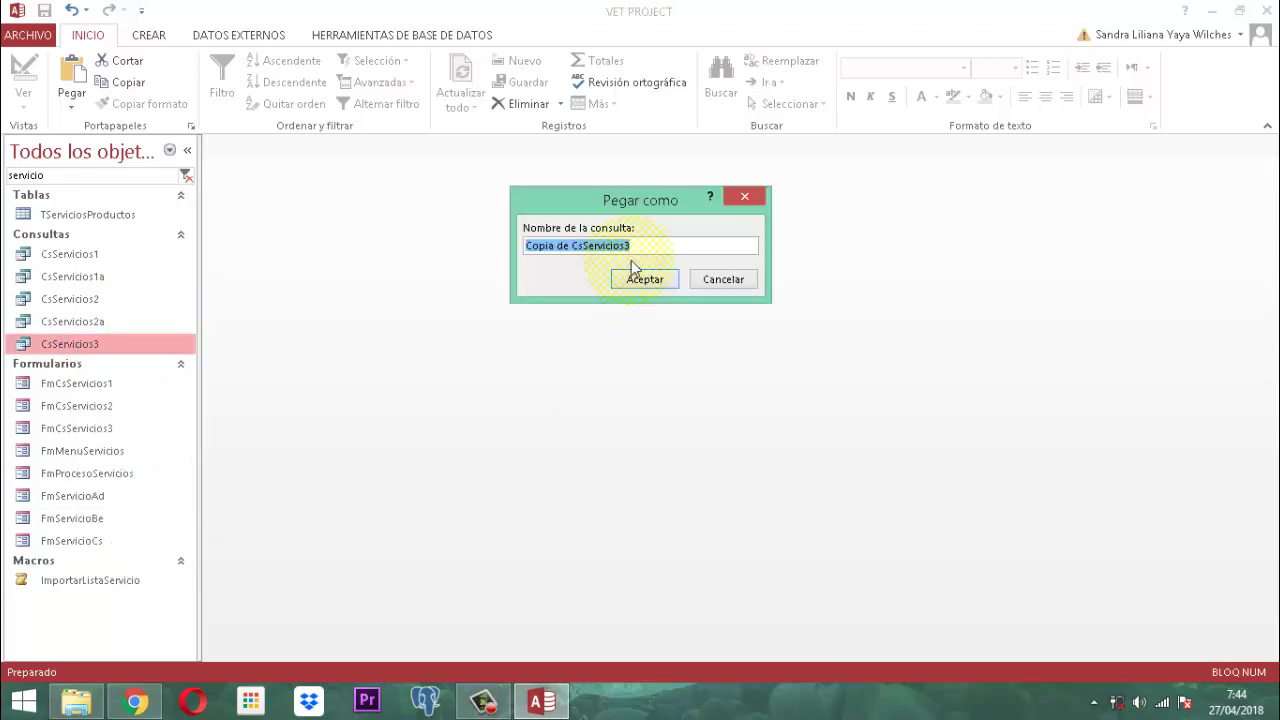
pyautogui.click(640, 246)
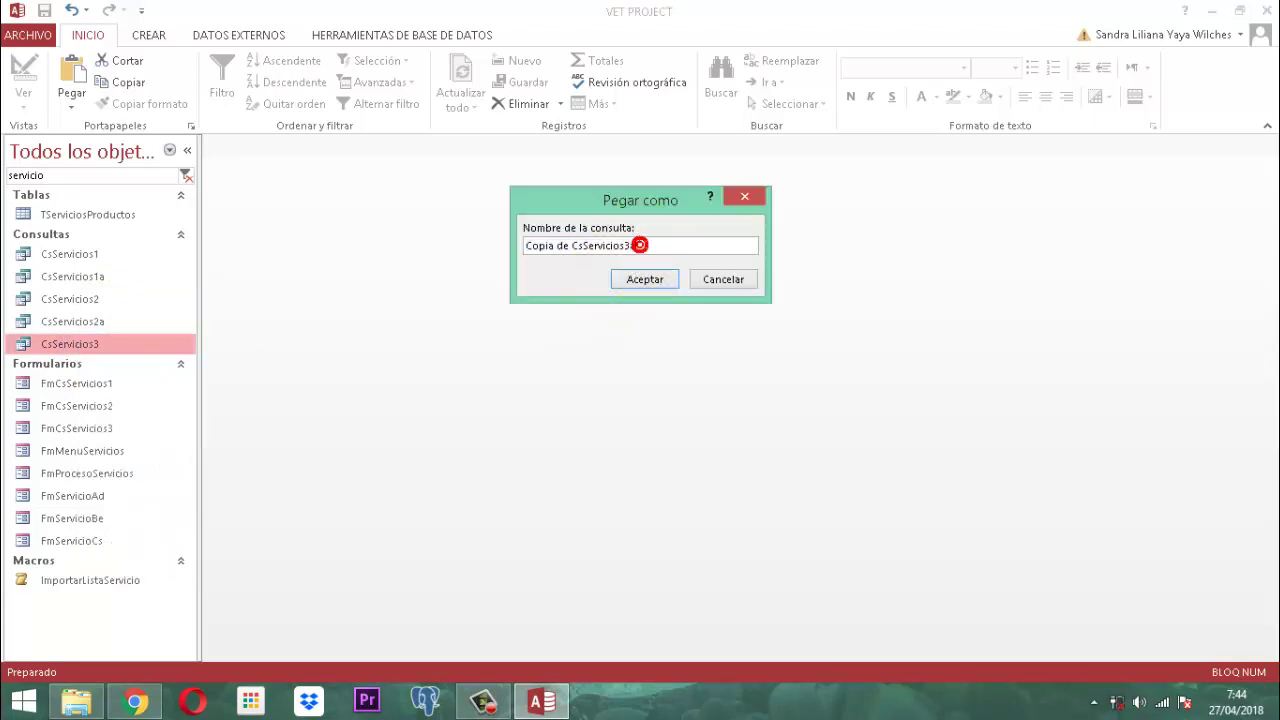
pyautogui.write('a')
pyautogui.press('Delete')
pyautogui.press('Delete')
pyautogui.press('Delete')
pyautogui.press('Delete')
pyautogui.press('Delete')
pyautogui.press('Delete')
pyautogui.press('Delete')
pyautogui.press('Delete')
pyautogui.press('Delete')
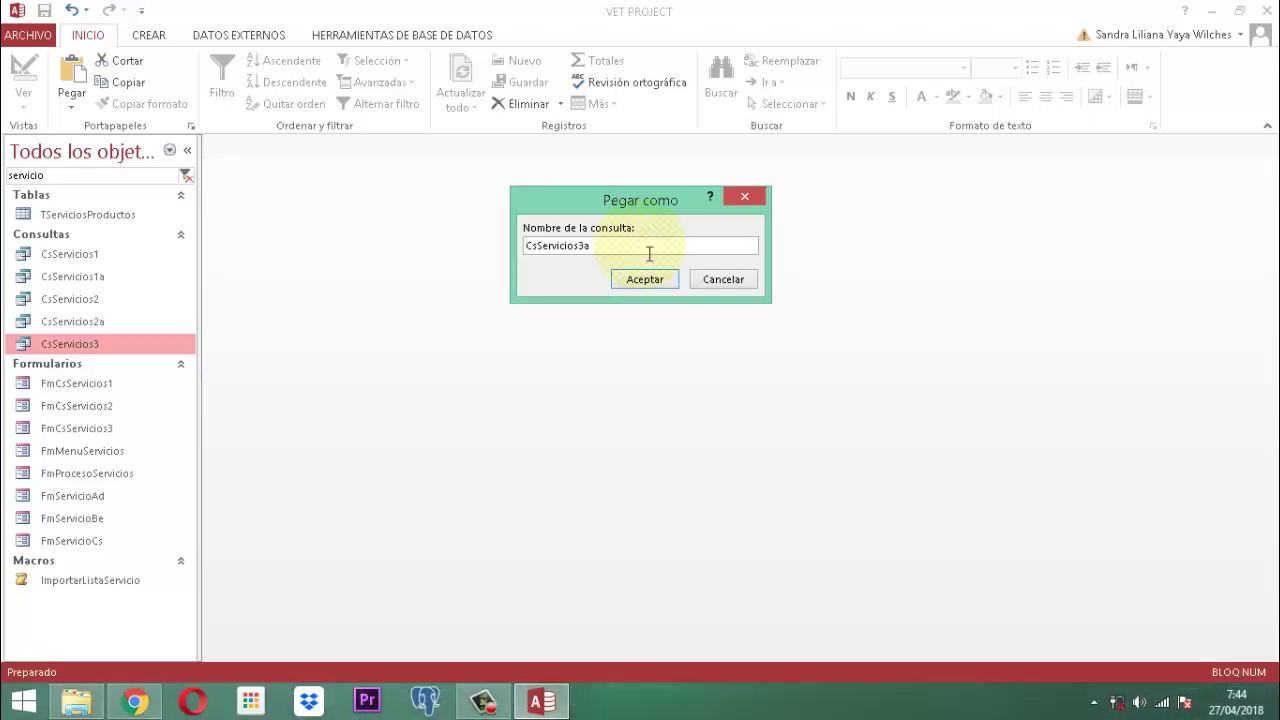
pyautogui.click(631, 281)
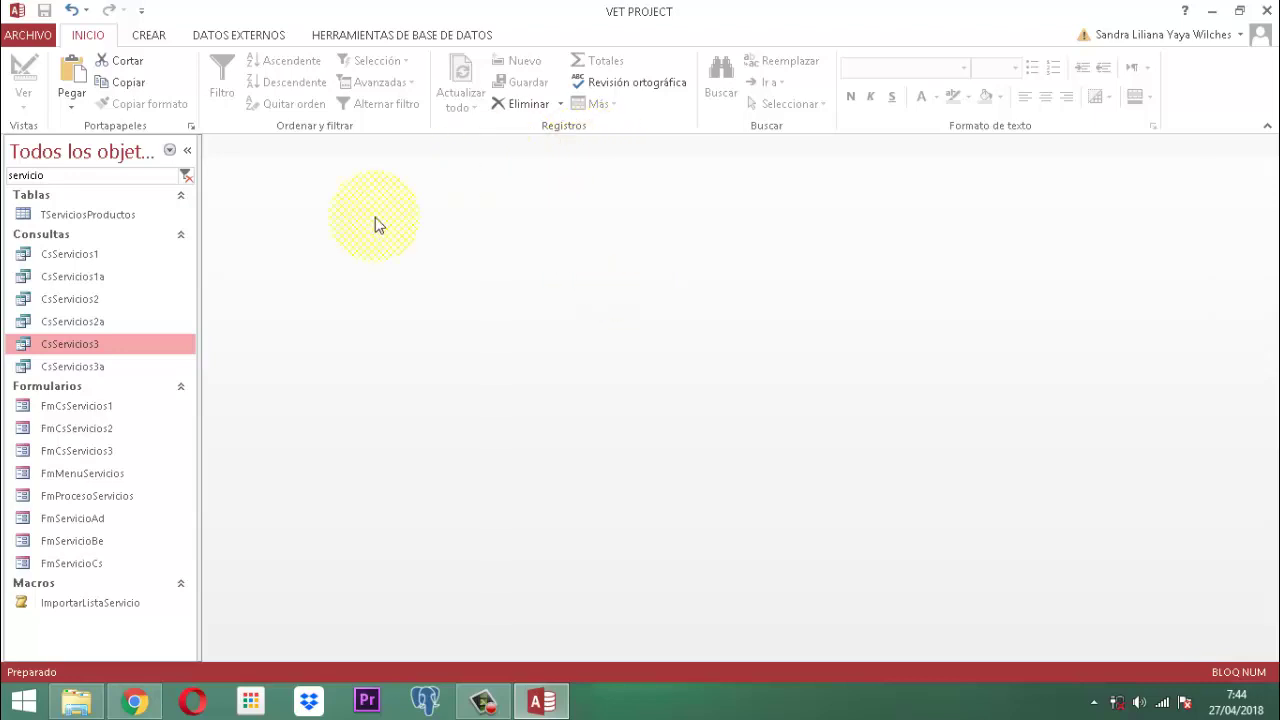
# Step: Open the query CsServicios1a in Design view and set the criterion of its ACTIVO field to -1 (Verdadero)
pyautogui.click(87, 280)
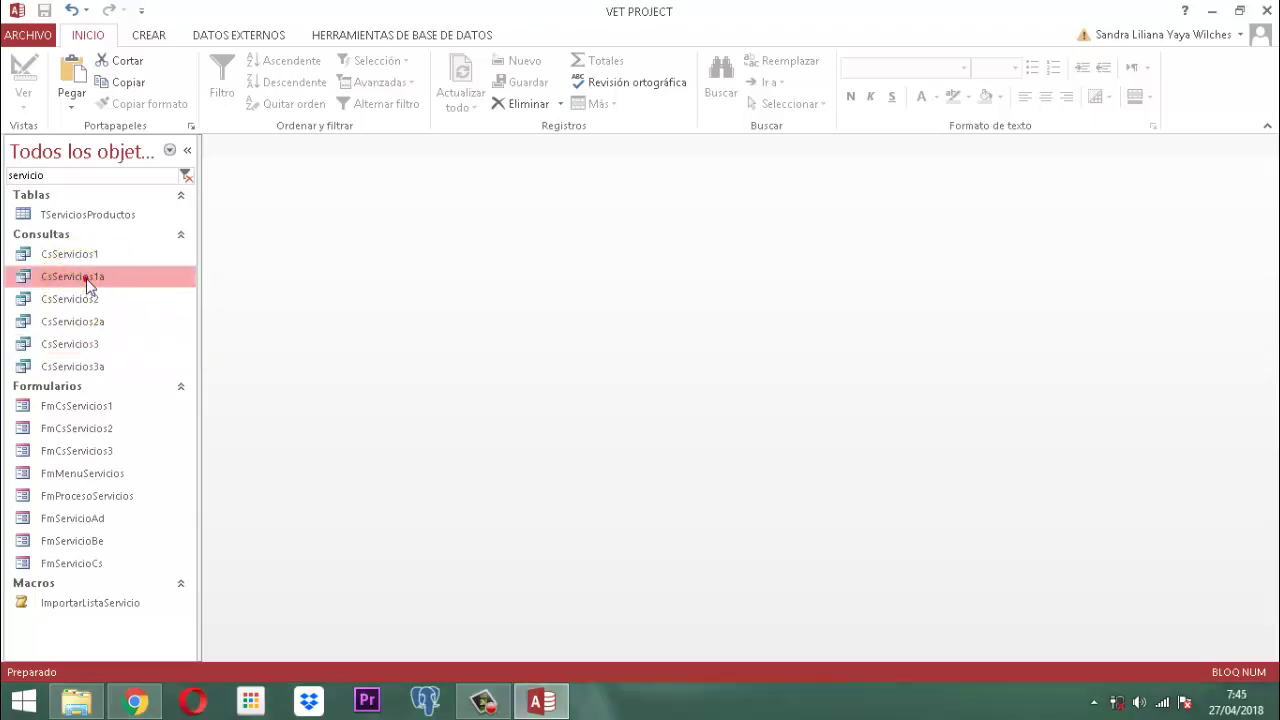
pyautogui.rightClick(87, 280)
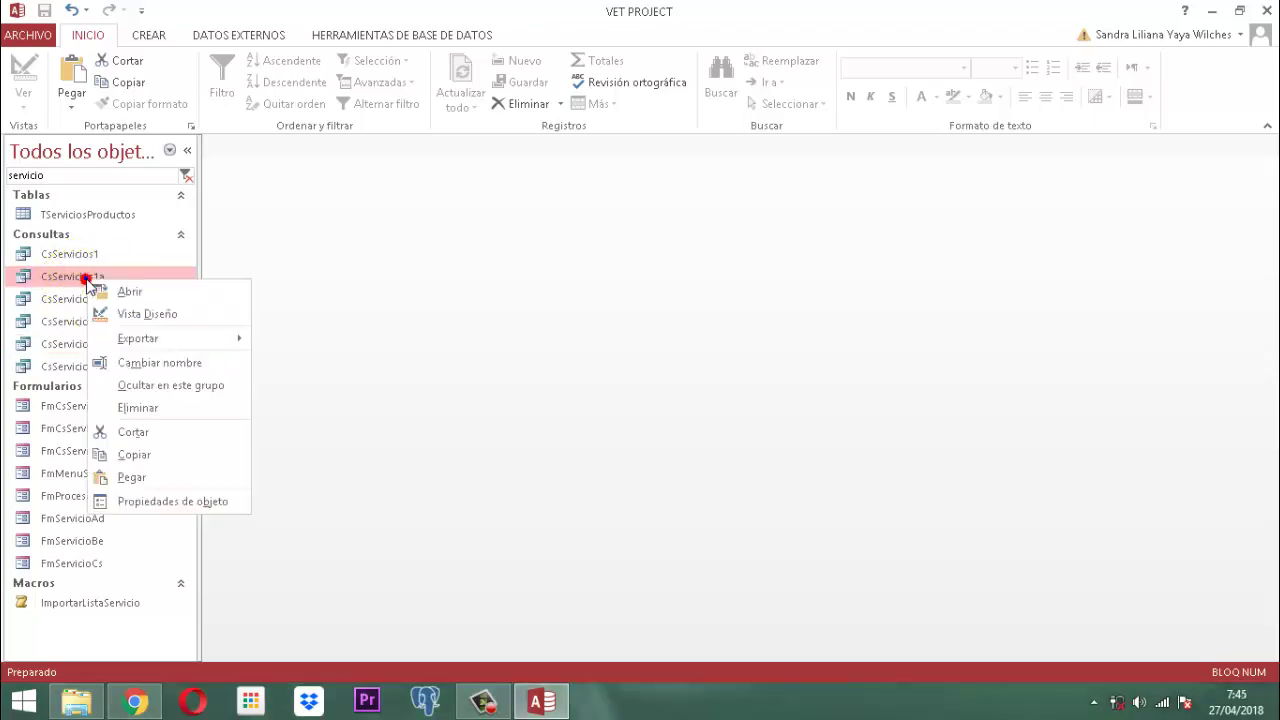
pyautogui.click(162, 315)
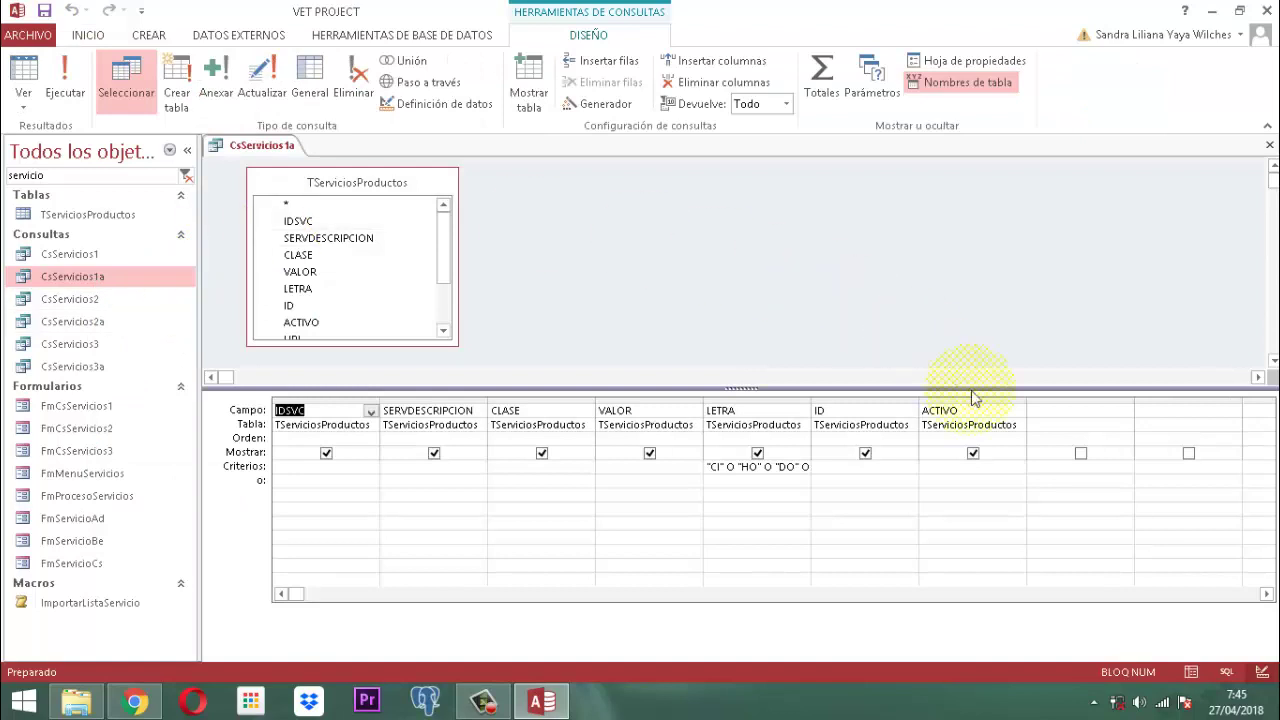
pyautogui.click(944, 469)
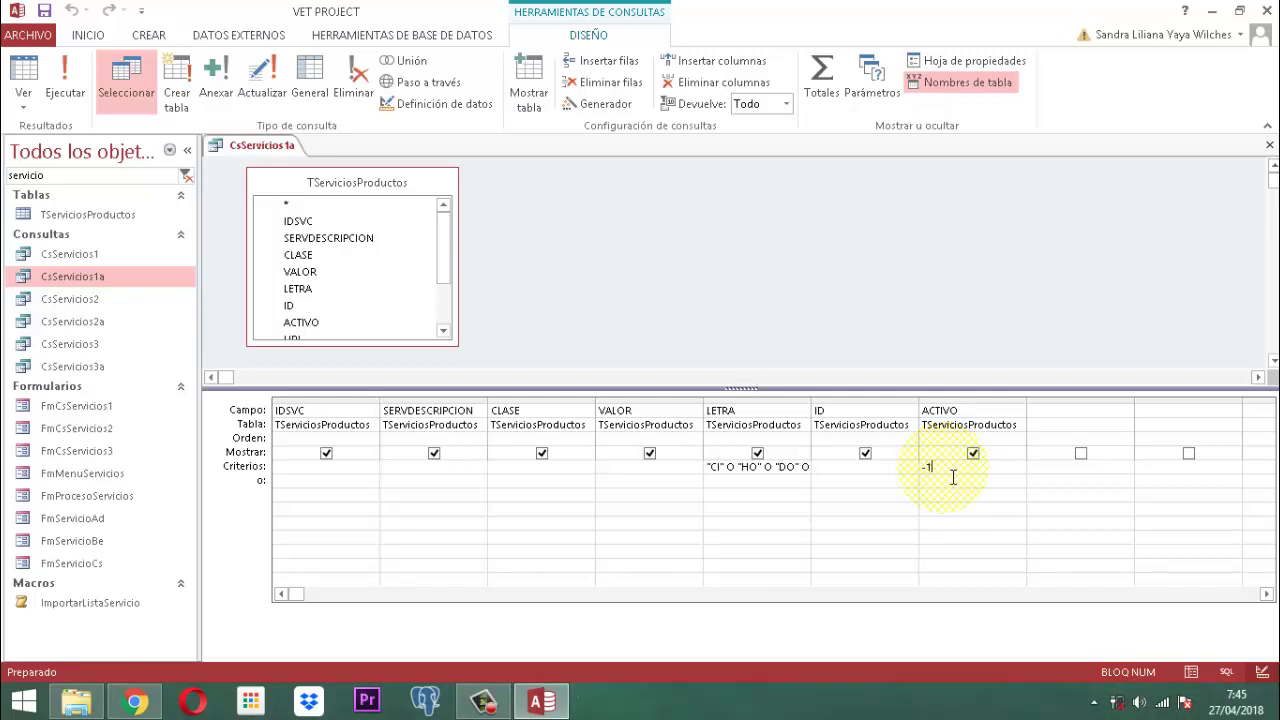
pyautogui.write('-1')
pyautogui.press('Return')
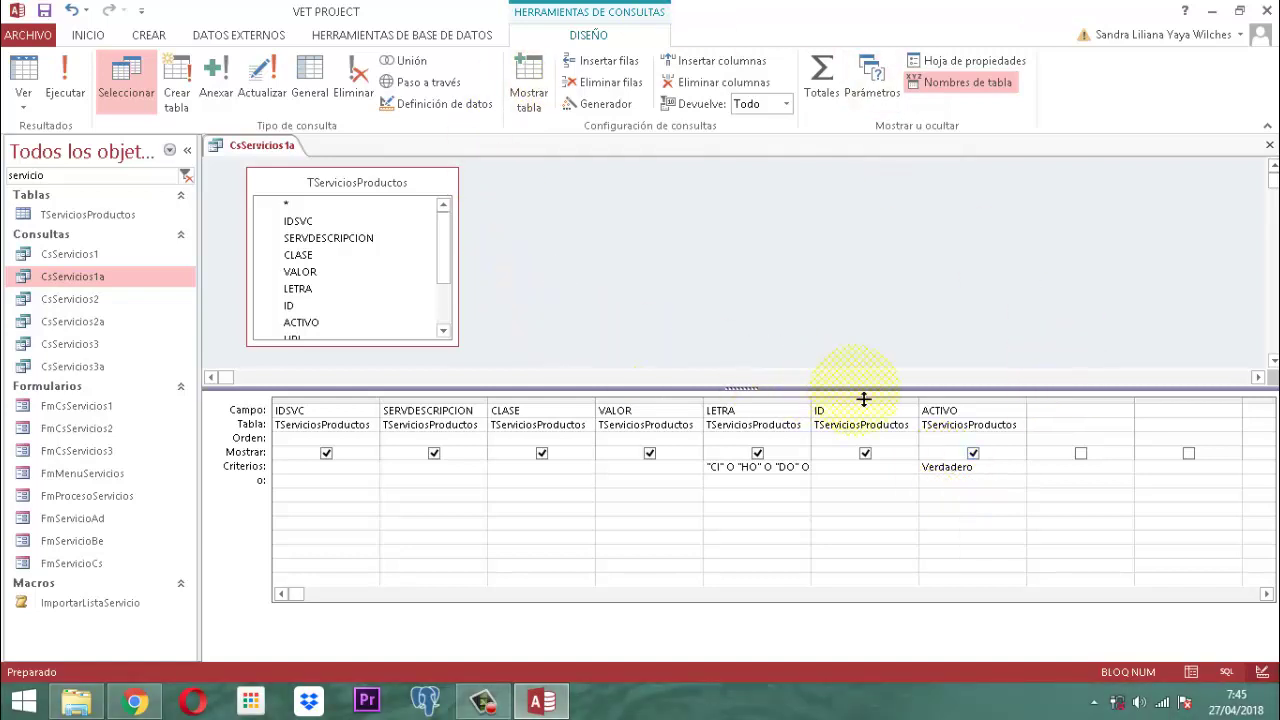
# Step: Run CsServicios1a to check the filtered records, and save and close the query from Design view
pyautogui.click(66, 80)
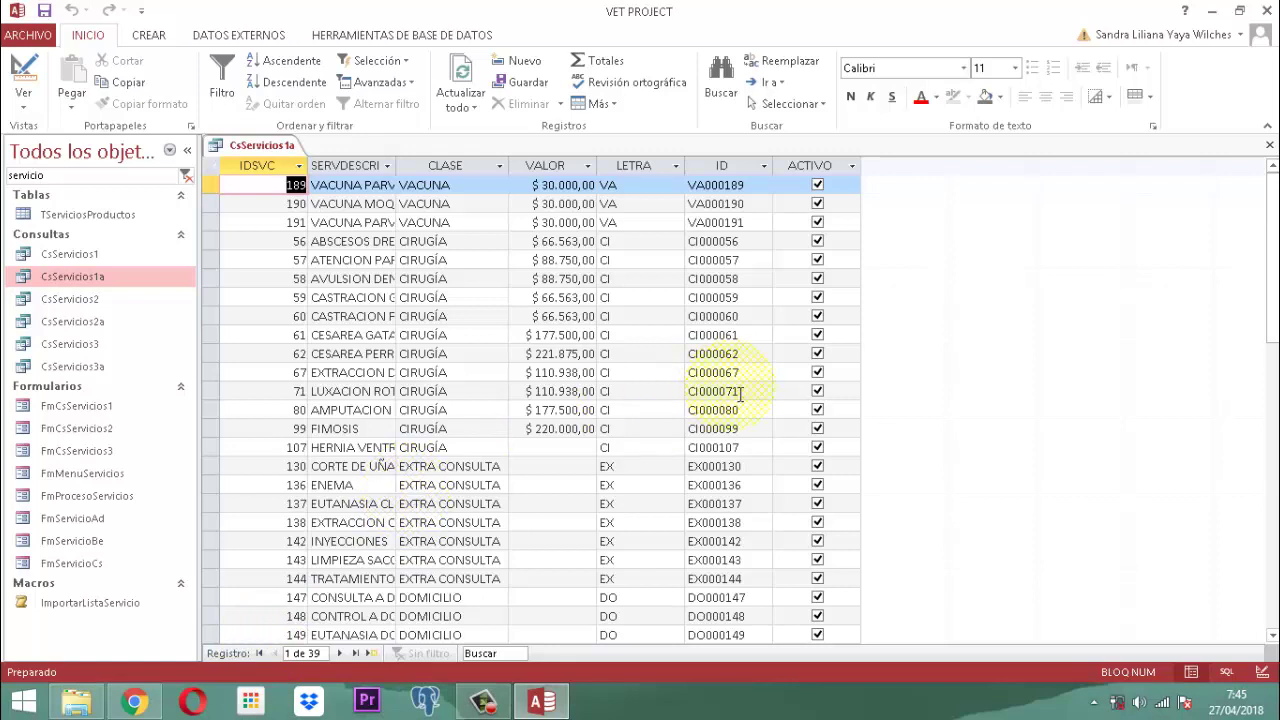
pyautogui.click(24, 72)
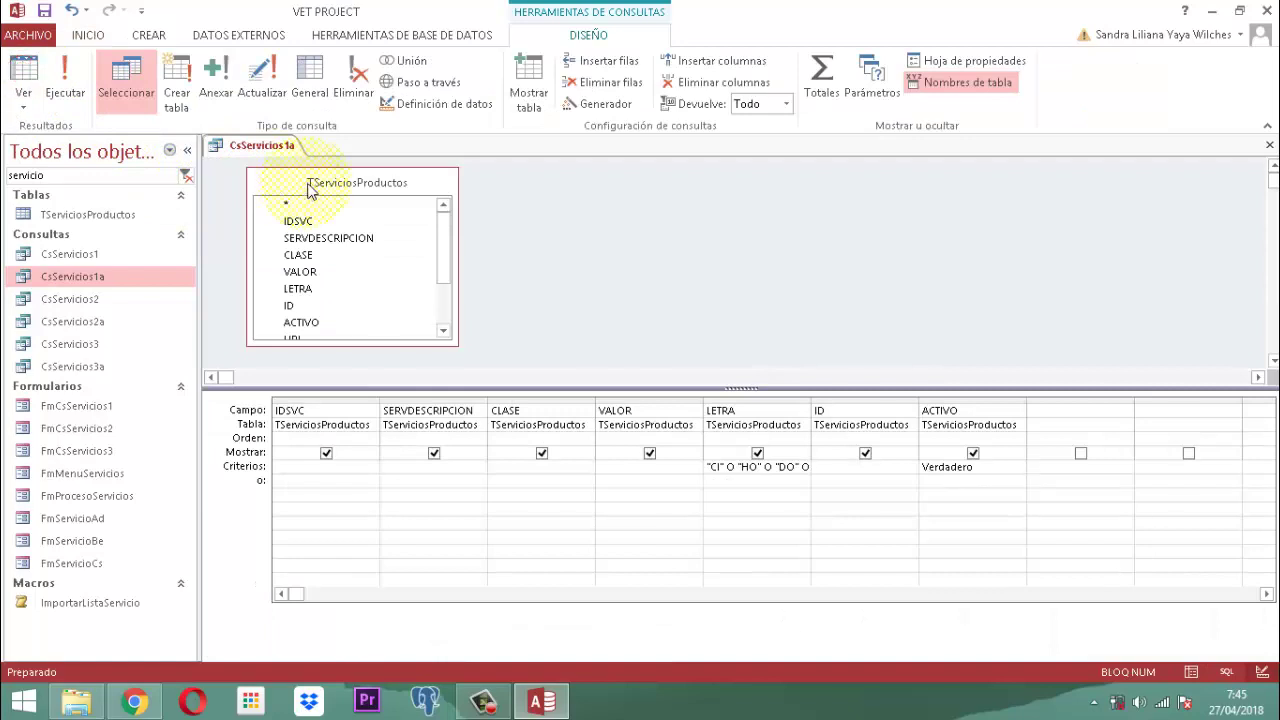
pyautogui.rightClick(241, 139)
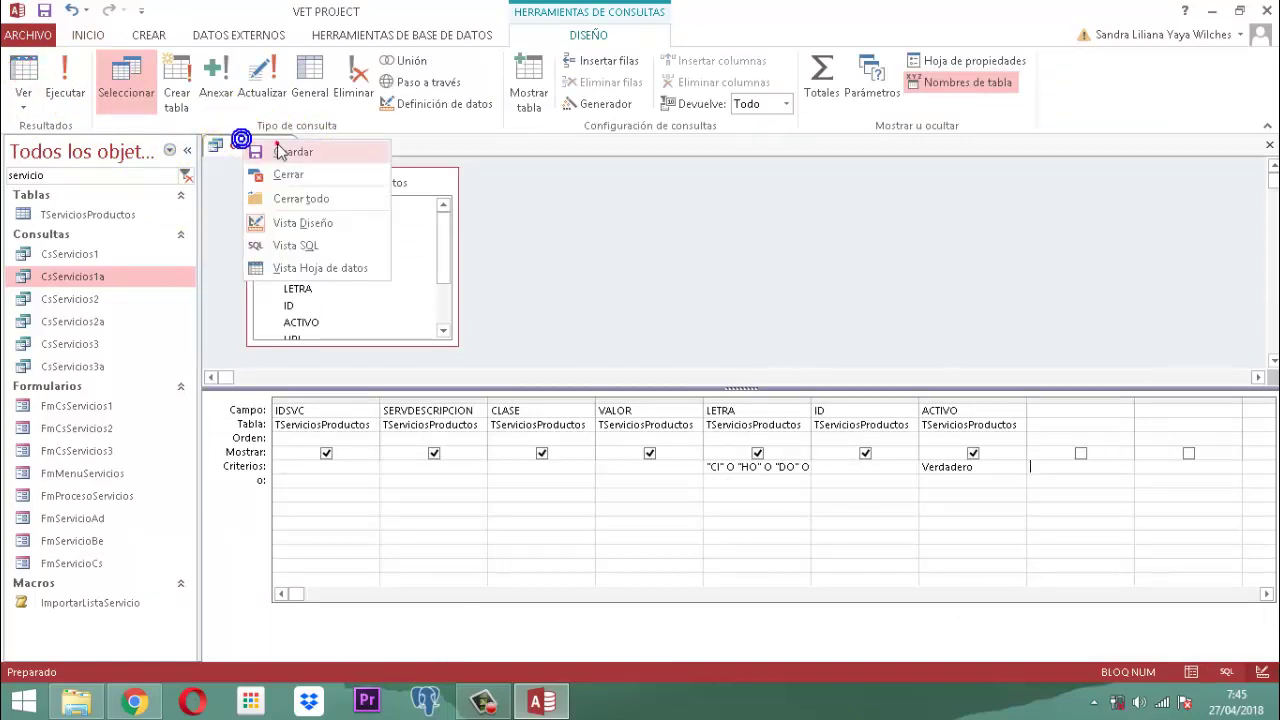
pyautogui.click(241, 140)
pyautogui.rightClick(241, 140)
pyautogui.click(288, 174)
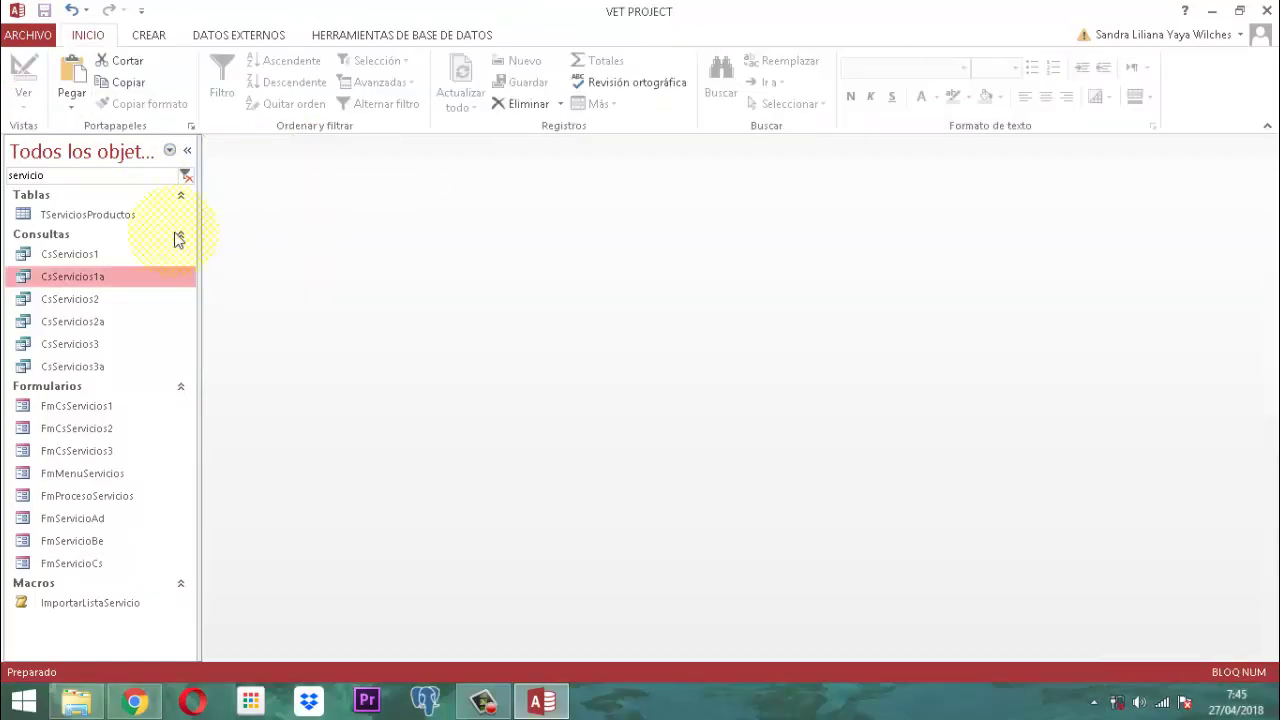
# Step: Open the query CsServicios2a in Design view and set the criterion of its ACTIVO field to -1
pyautogui.click(66, 330)
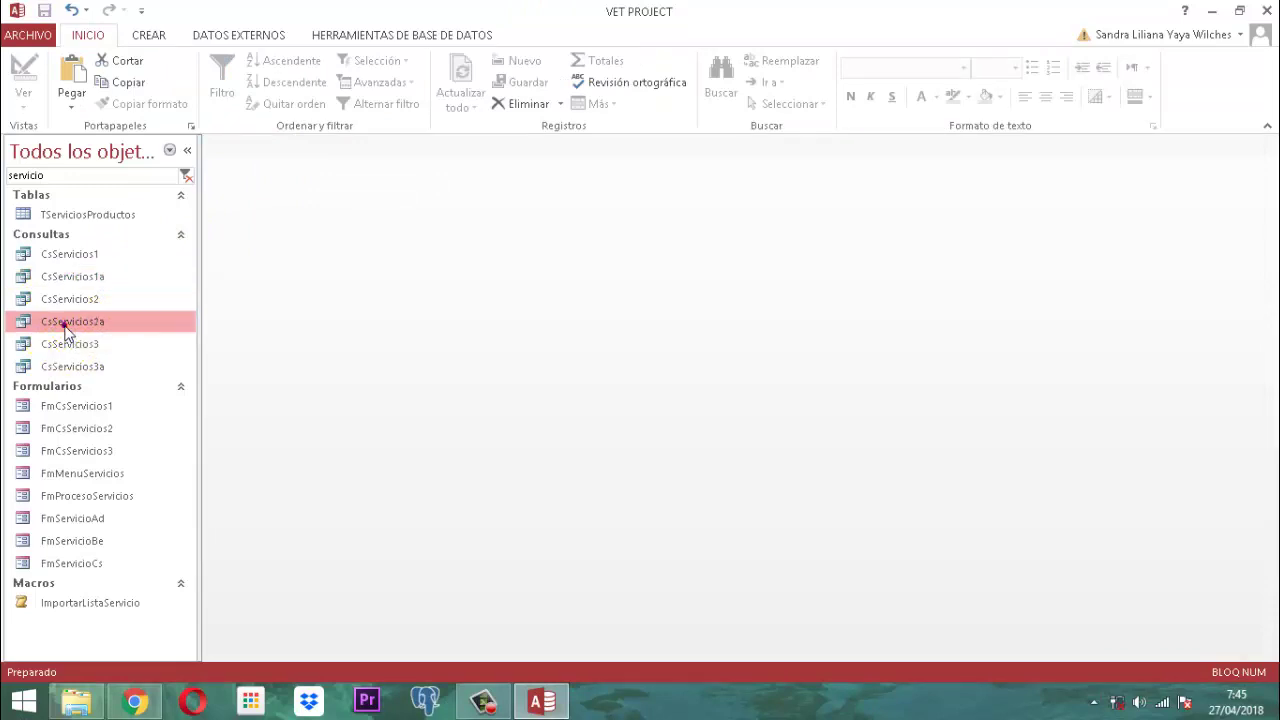
pyautogui.rightClick(66, 330)
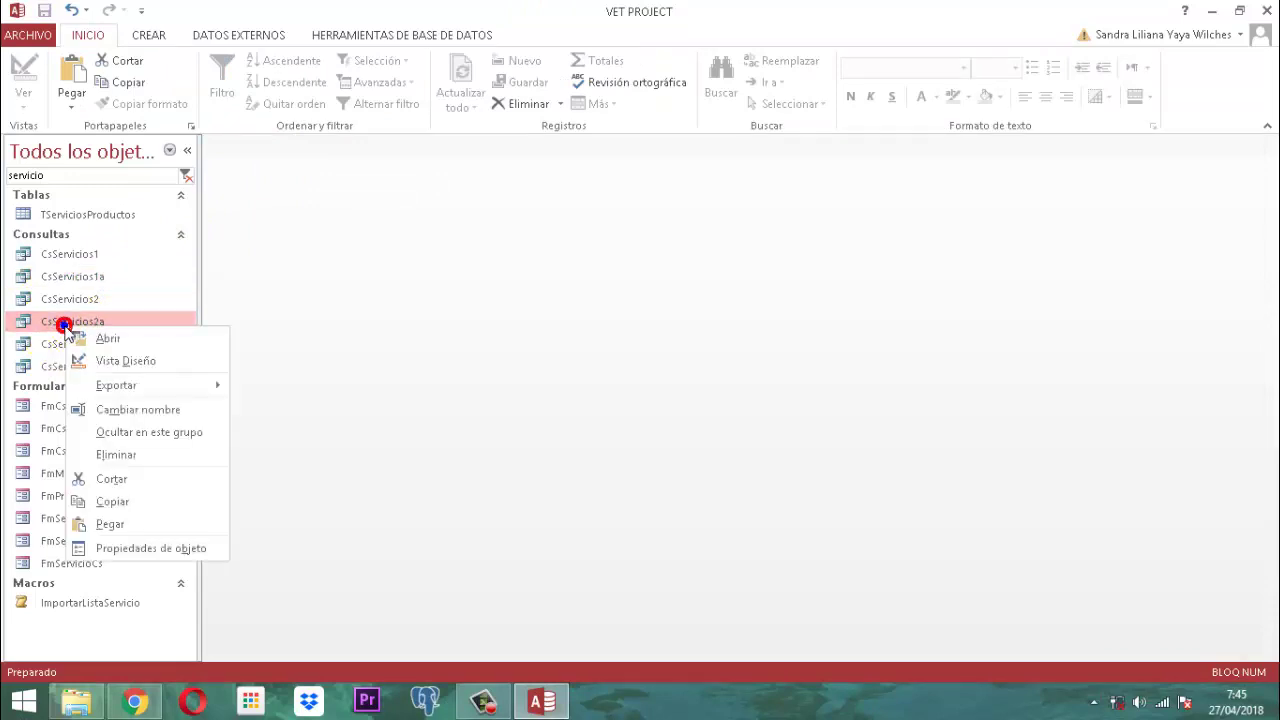
pyautogui.click(119, 364)
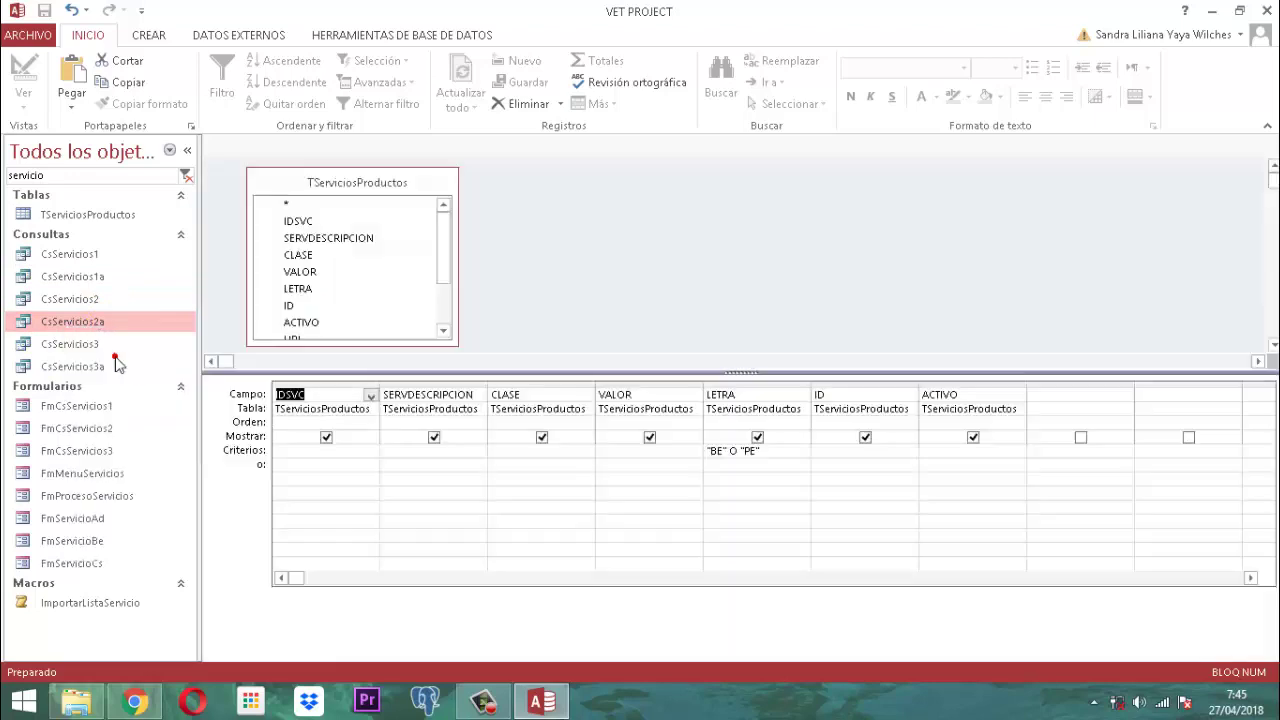
pyautogui.click(940, 451)
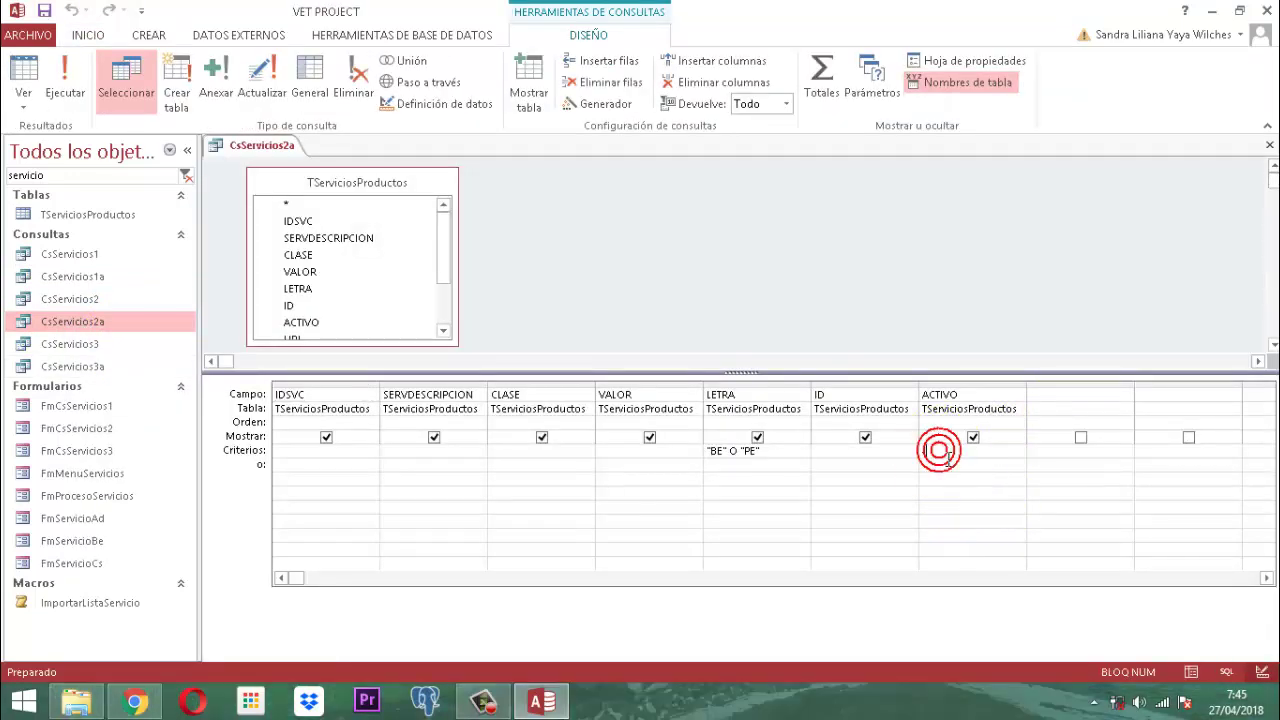
pyautogui.write('-1')
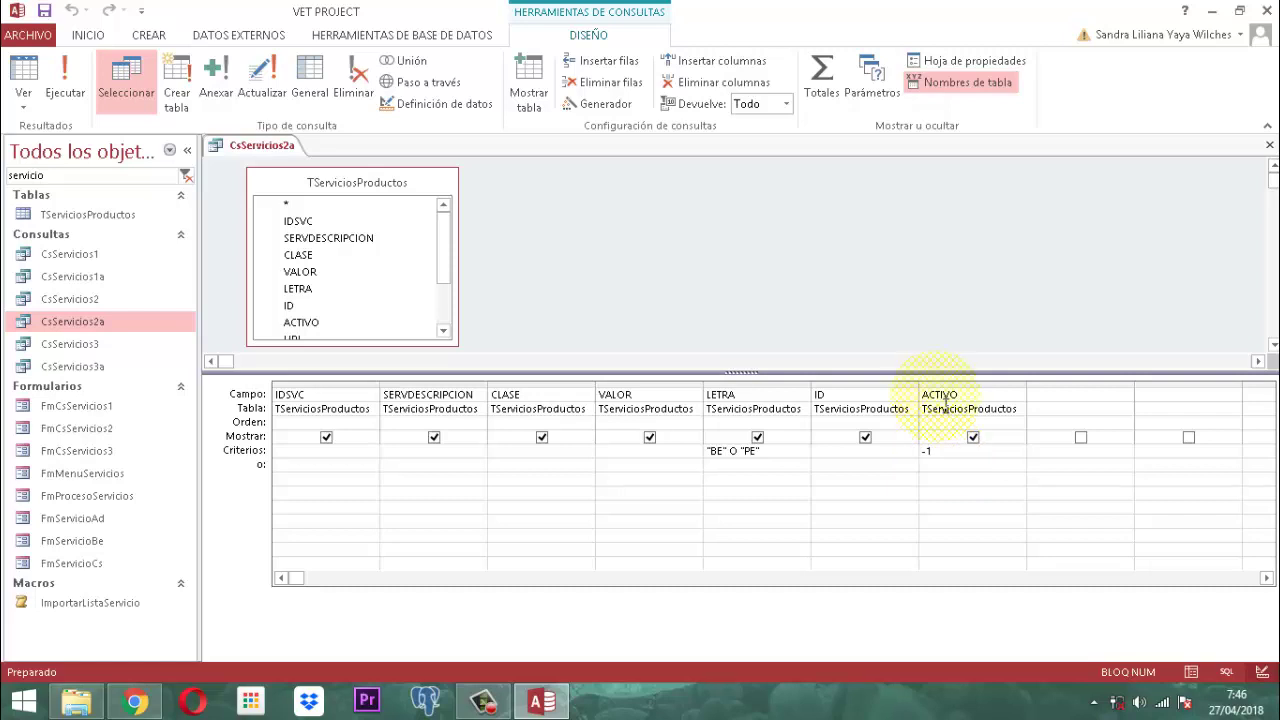
# Step: Run CsServicios2a to check the filtered records, and save and close the query from Design view
pyautogui.click(65, 85)
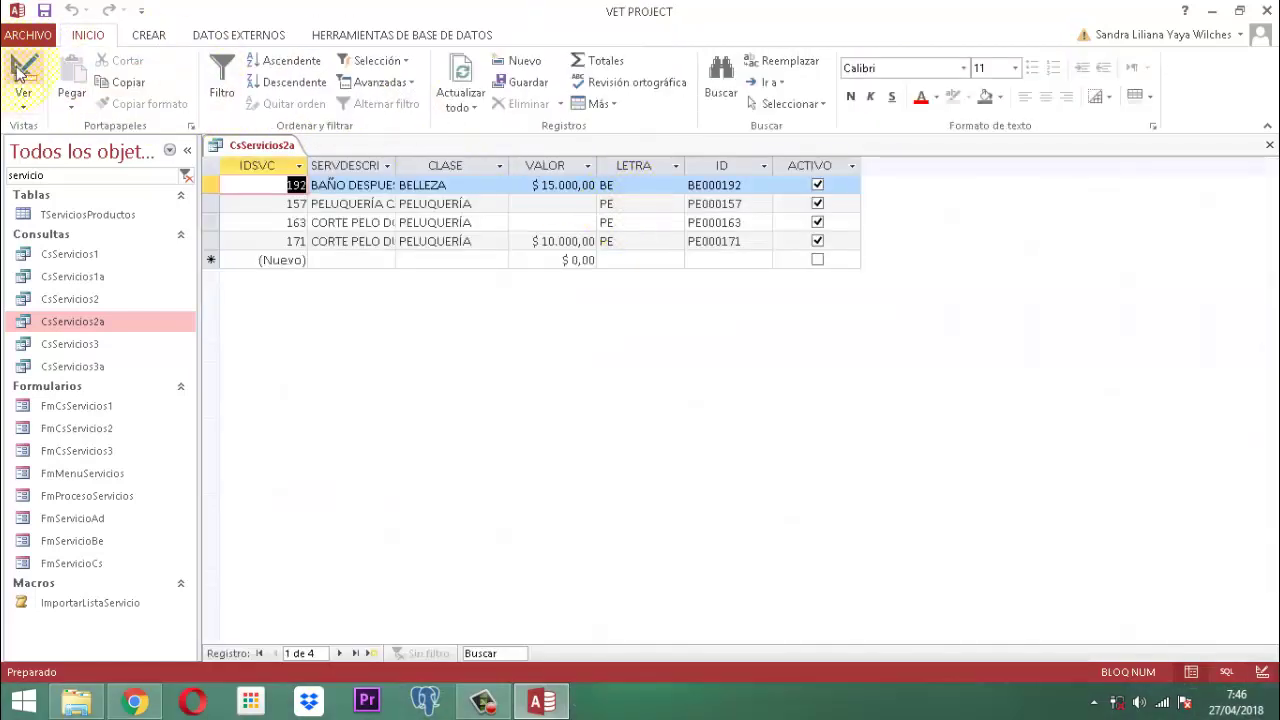
pyautogui.click(22, 78)
pyautogui.rightClick(276, 149)
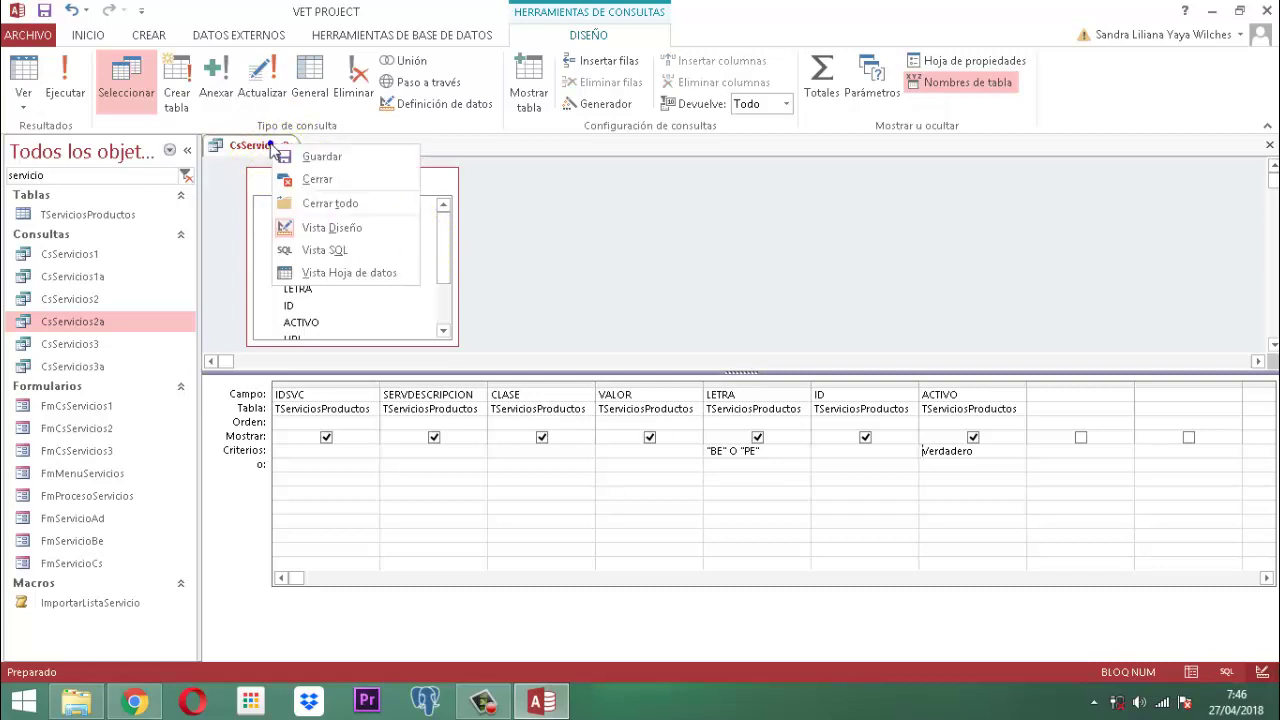
pyautogui.click(270, 149)
pyautogui.rightClick(268, 148)
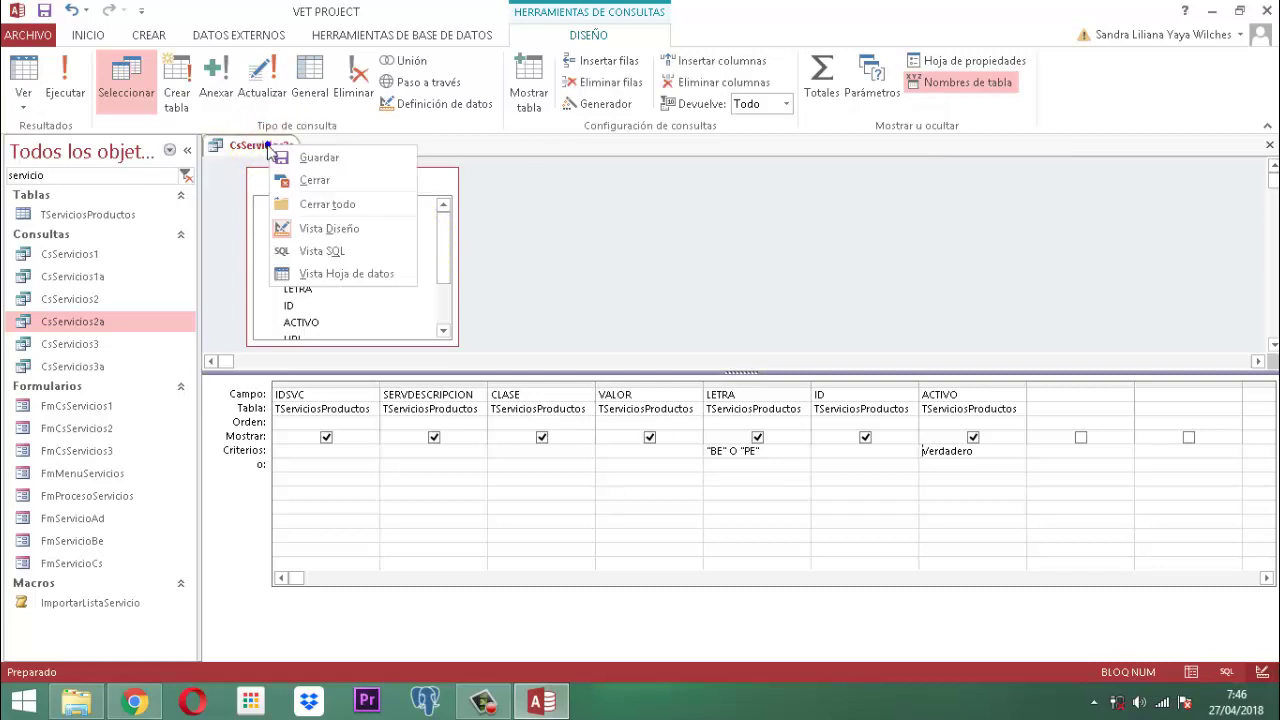
pyautogui.click(302, 180)
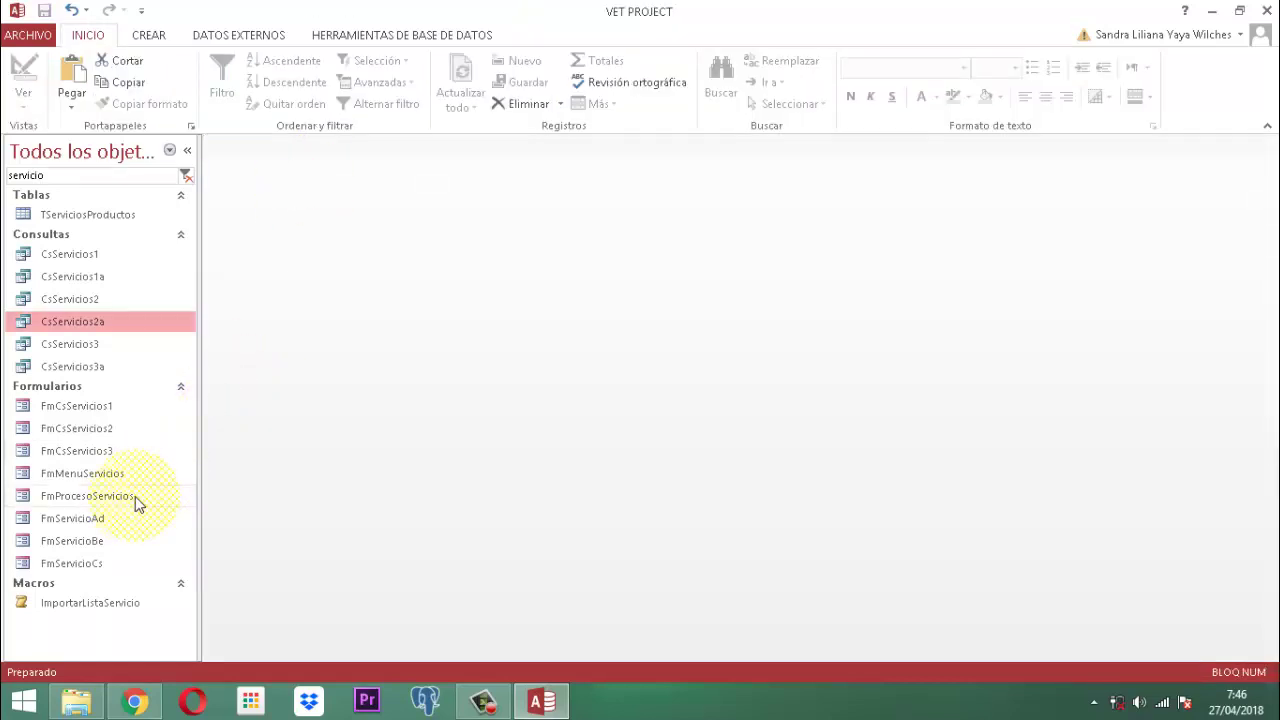
# Step: Open the query CsServicios3a in Design view and set the criterion of its ACTIVO field to -1
pyautogui.click(77, 369)
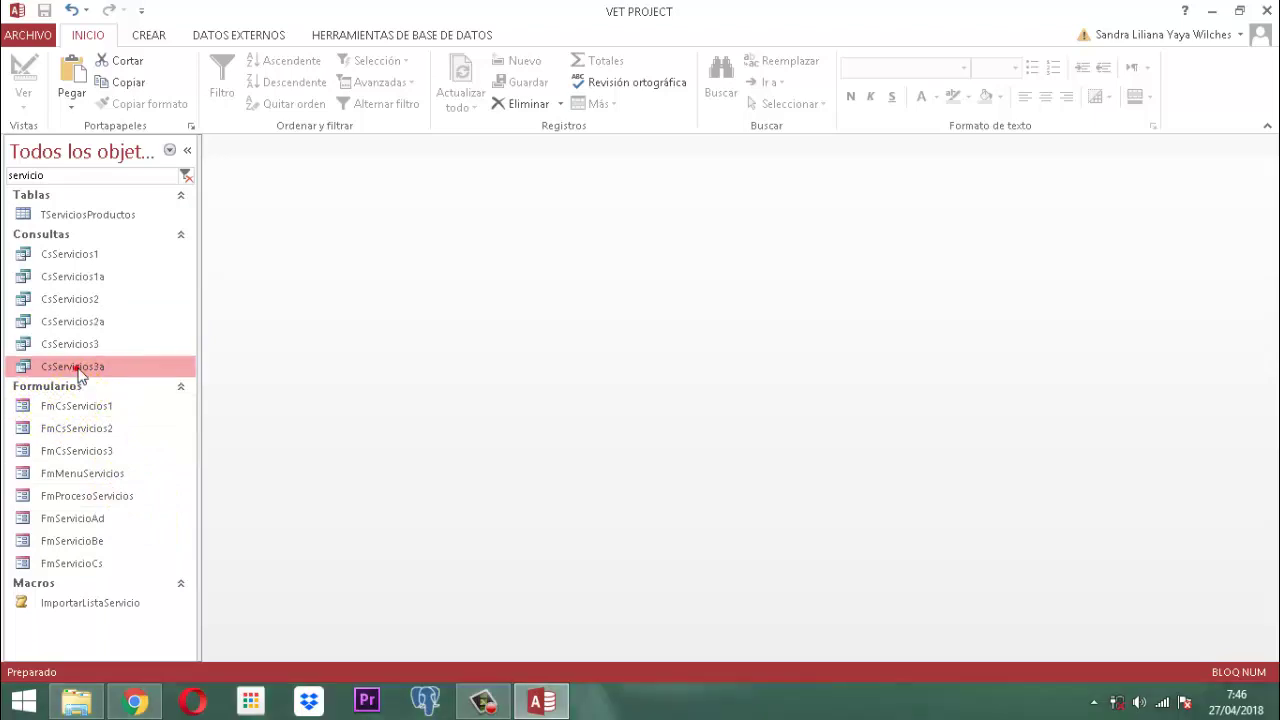
pyautogui.rightClick(77, 369)
pyautogui.click(140, 408)
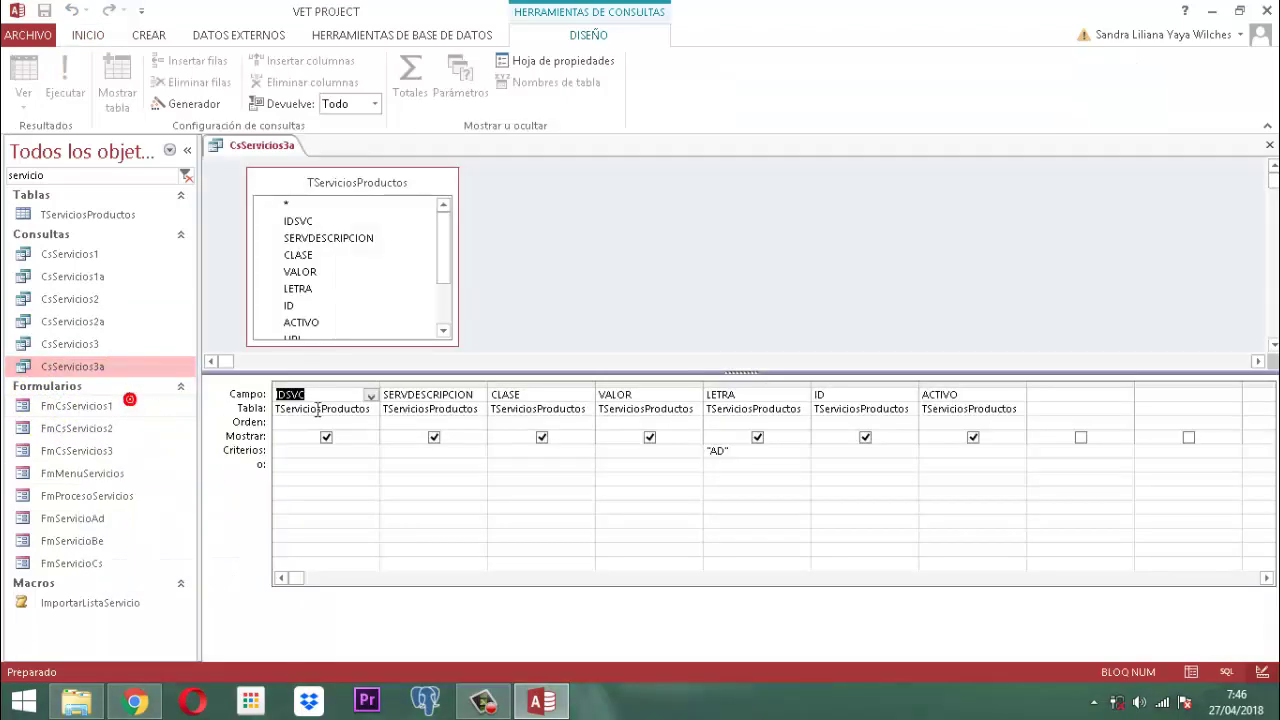
pyautogui.click(942, 456)
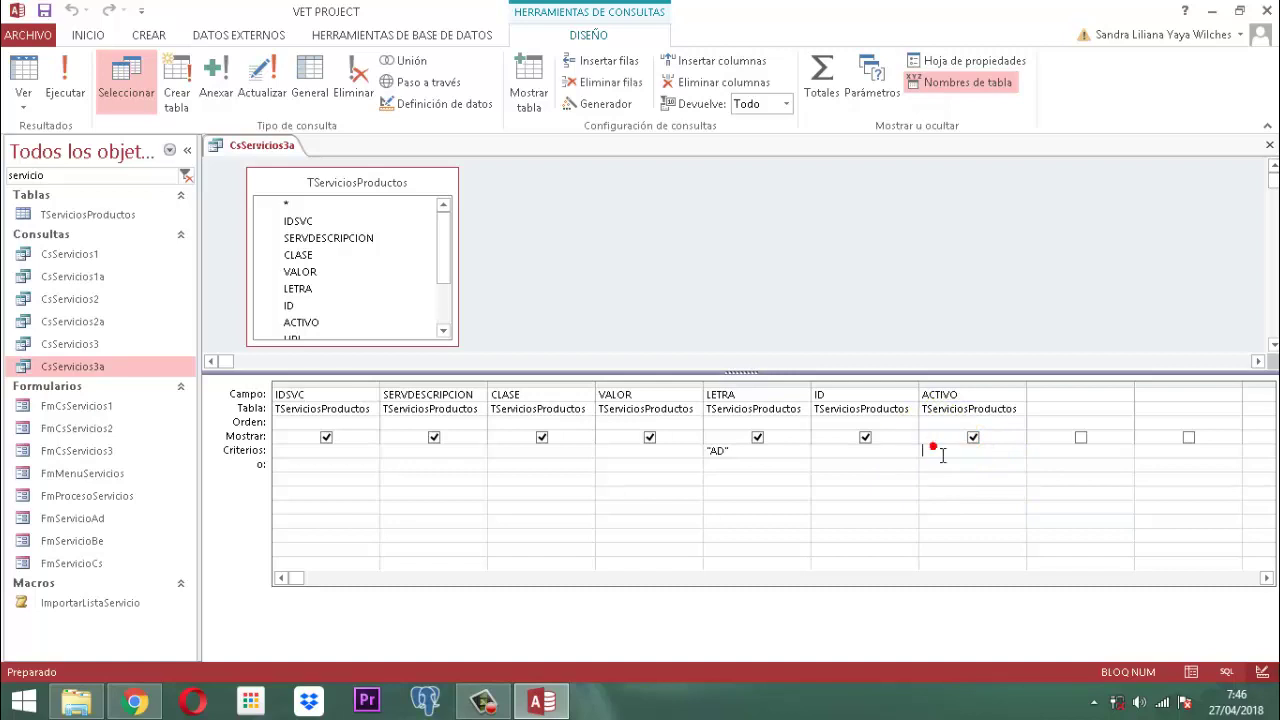
pyautogui.write('-1')
# Step: Run CsServicios3a to check the filtered records, and save and close the query from Design view
pyautogui.click(65, 82)
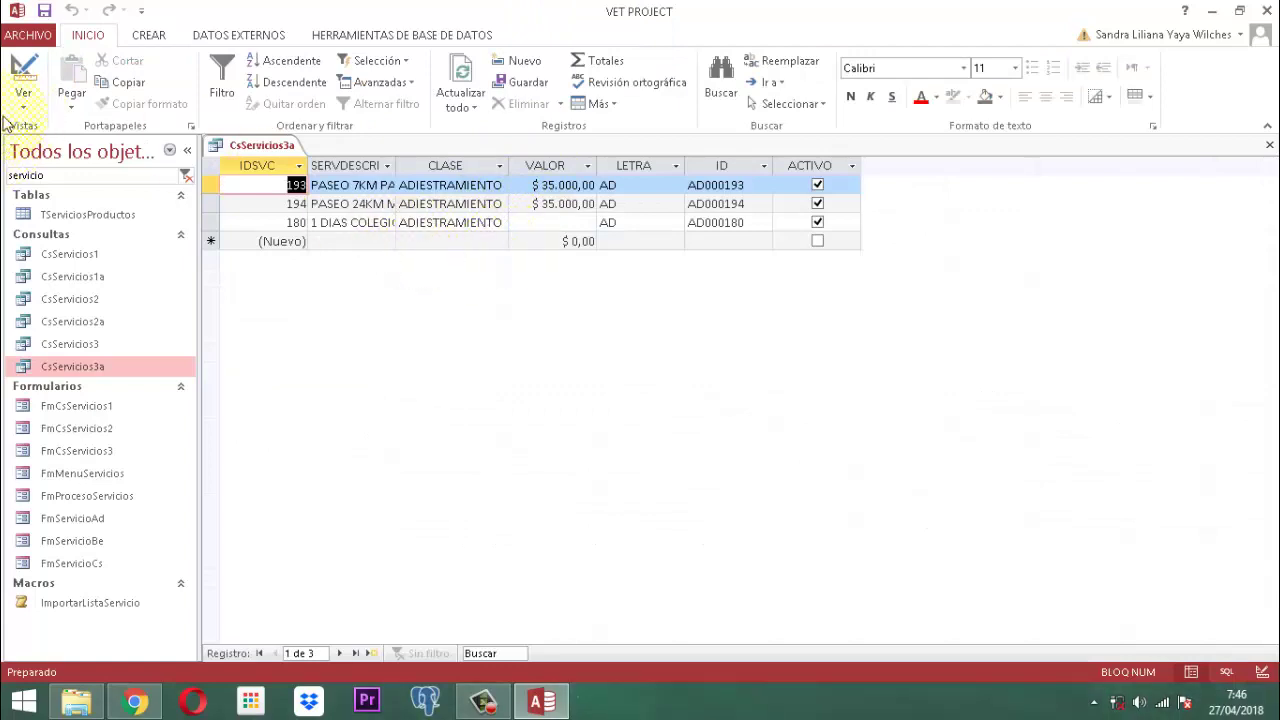
pyautogui.click(24, 66)
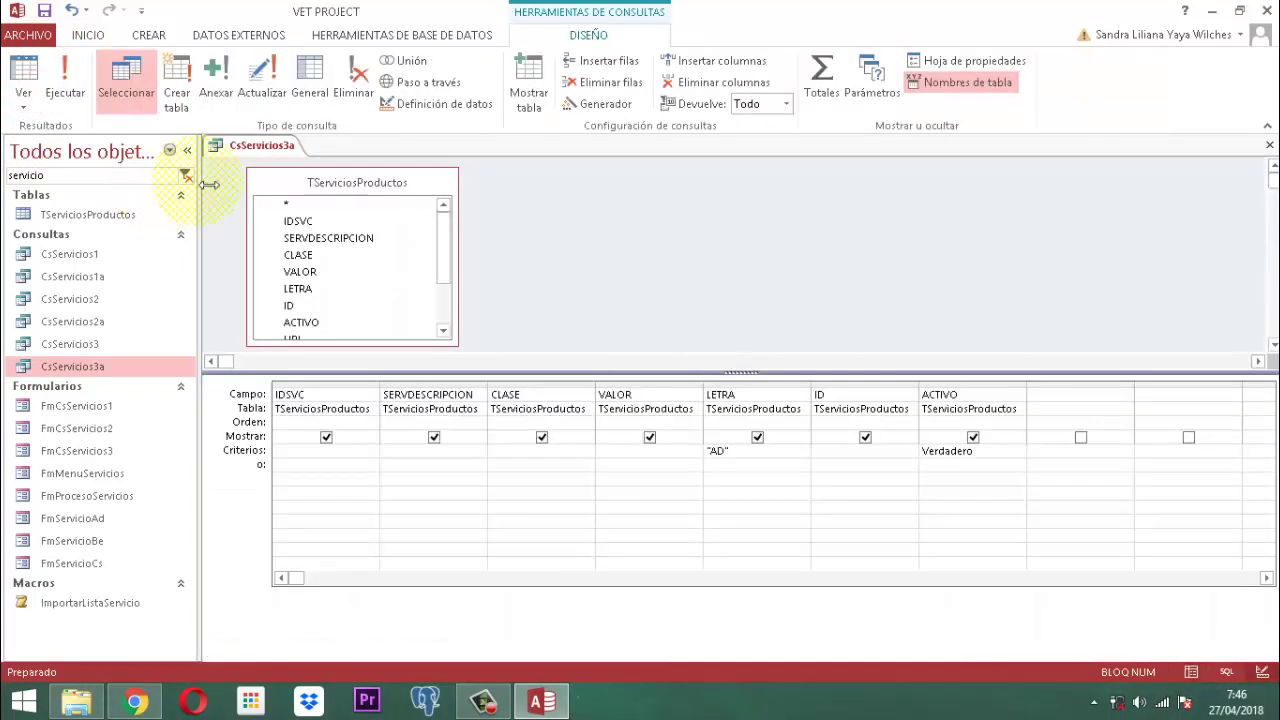
pyautogui.rightClick(260, 147)
pyautogui.click(292, 163)
pyautogui.rightClick(281, 147)
pyautogui.click(315, 183)
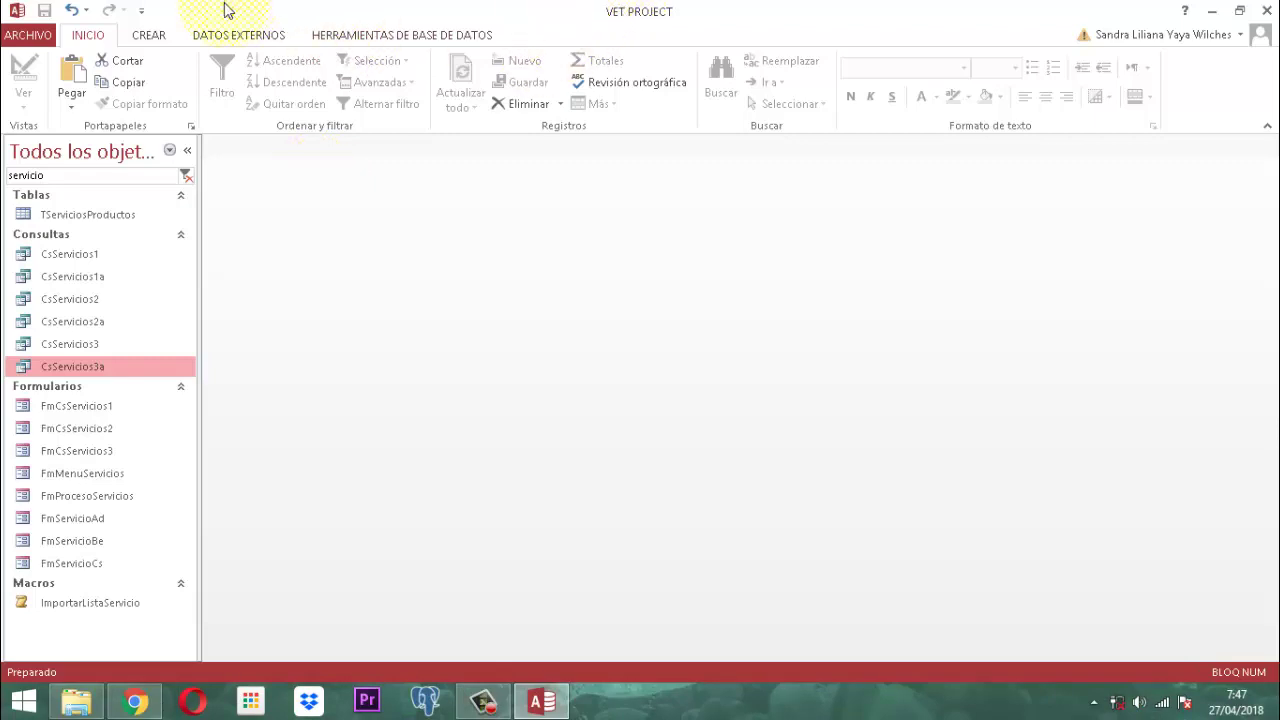
pyautogui.click(150, 37)
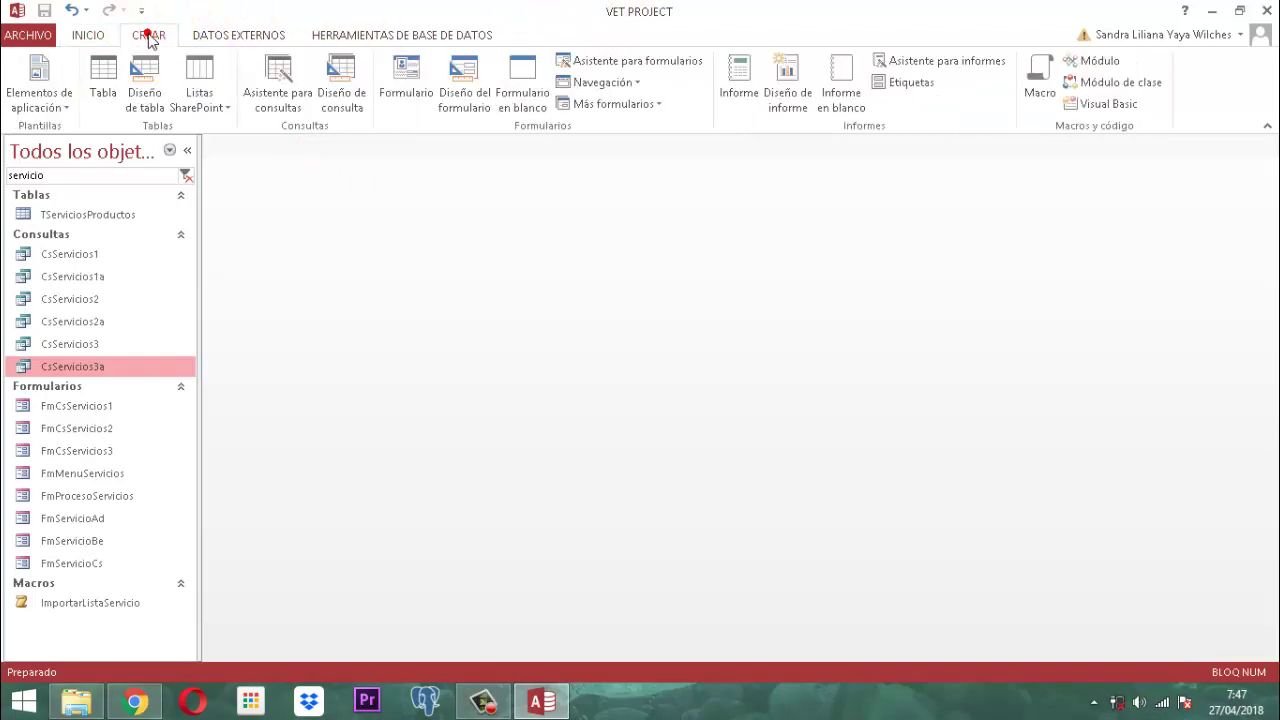
pyautogui.click(148, 37)
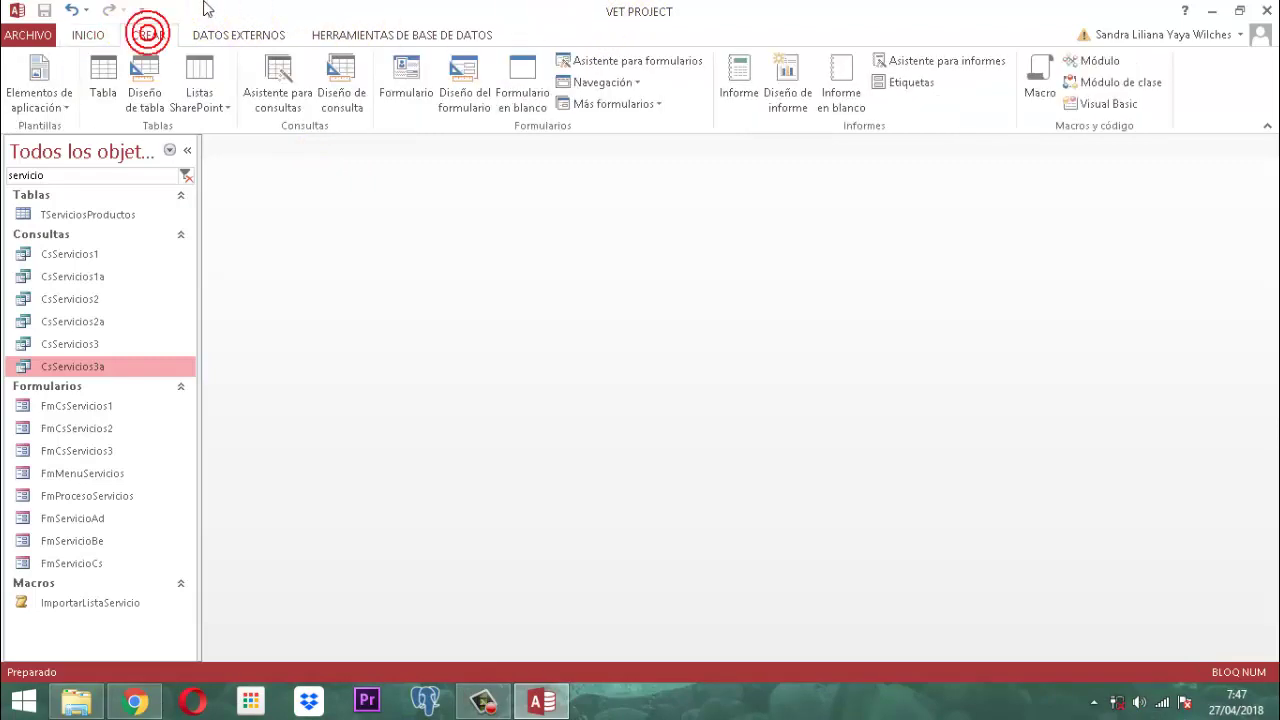
pyautogui.click(524, 86)
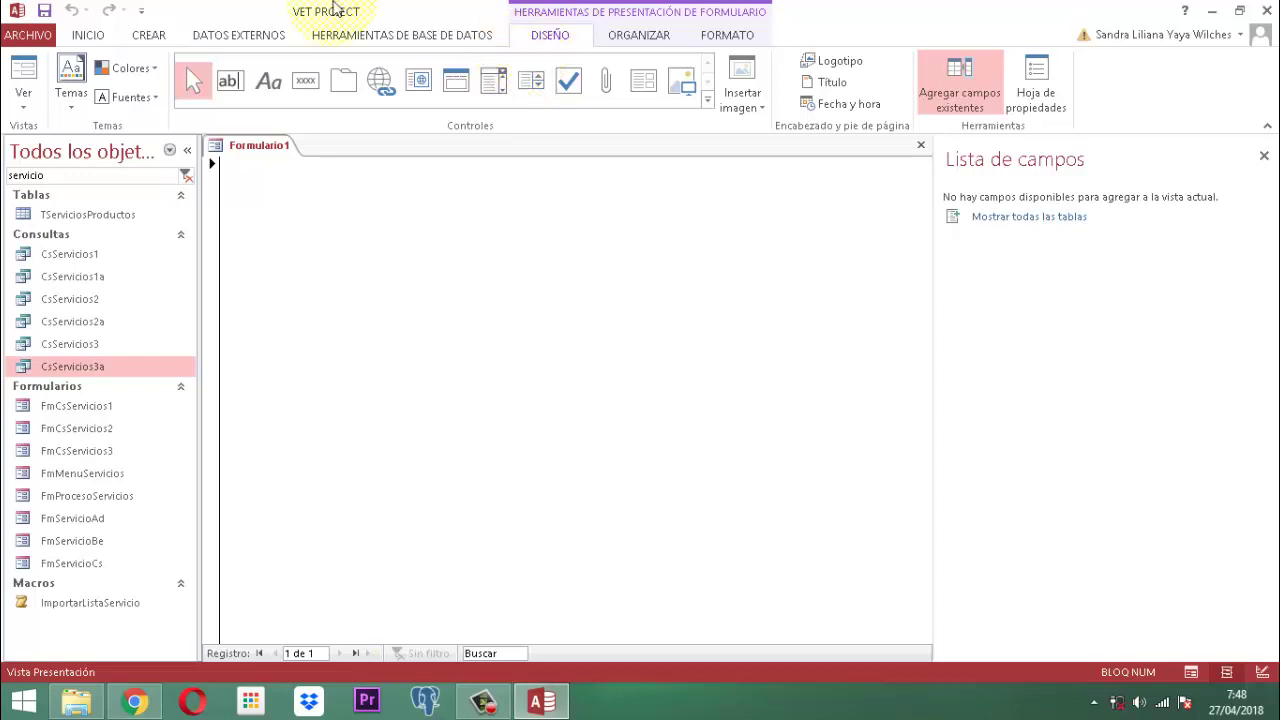
pyautogui.rightClick(266, 149)
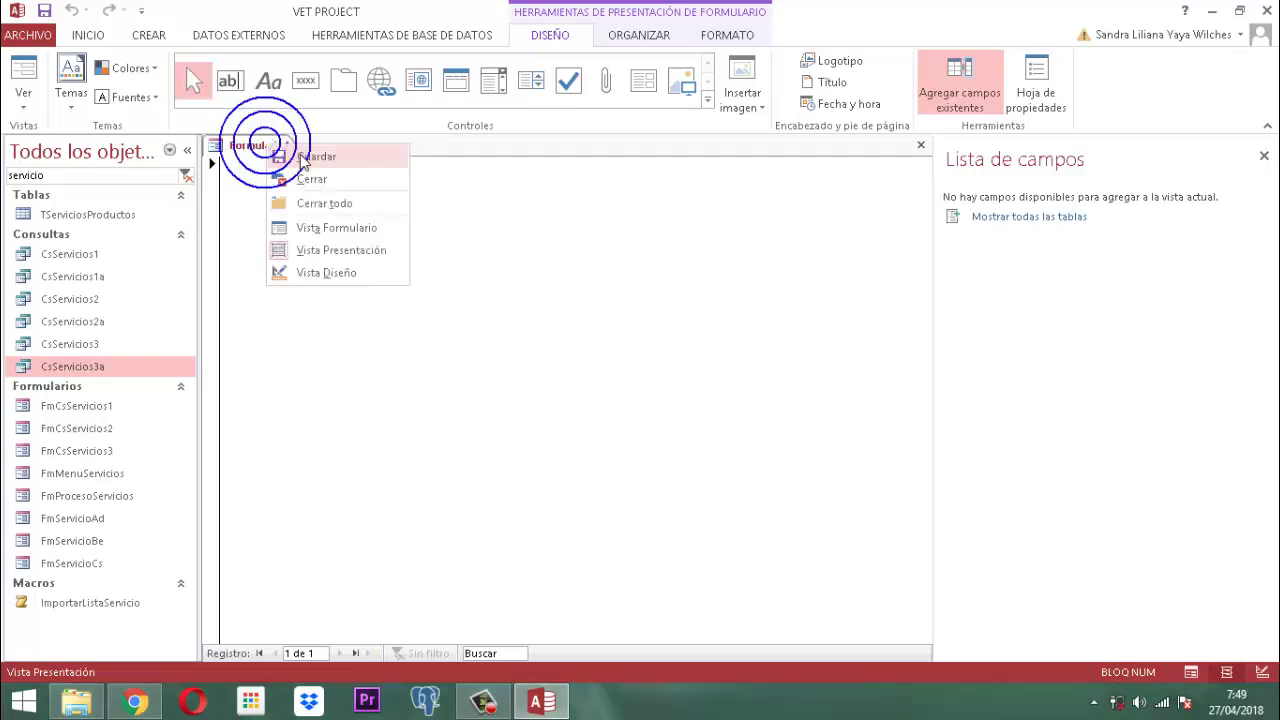
pyautogui.click(312, 180)
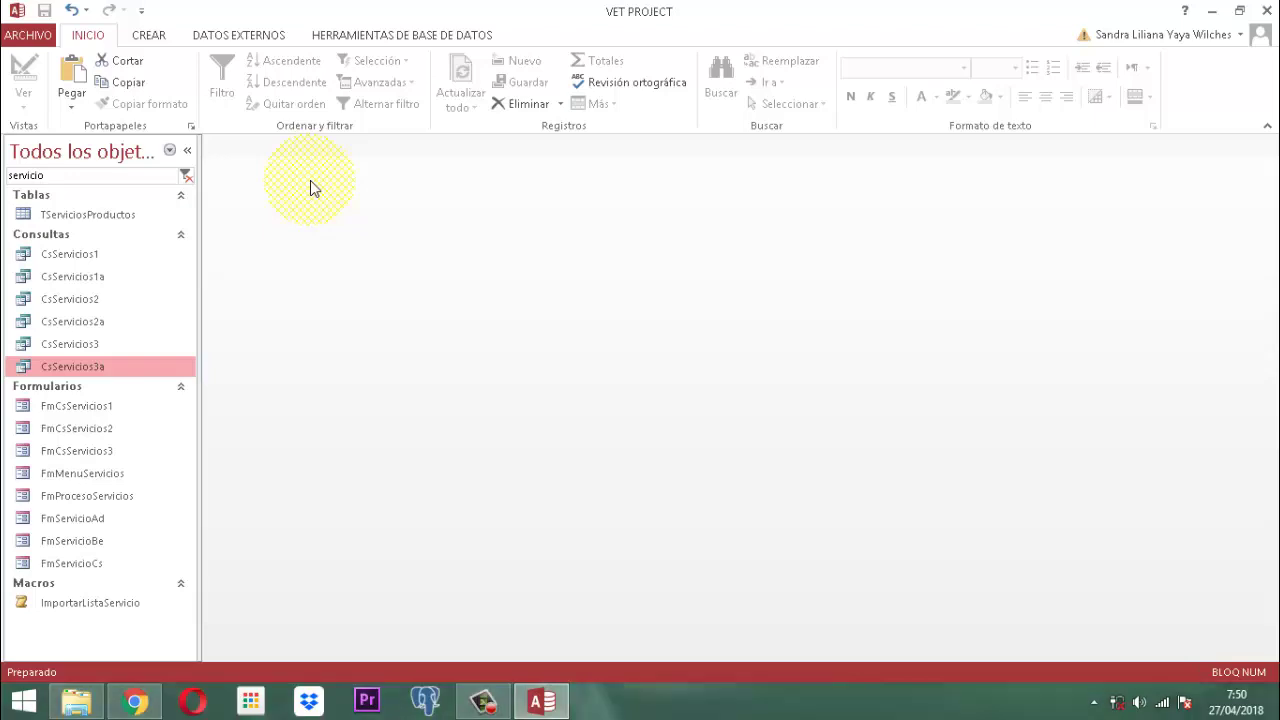
# Step: Duplicate the form FmCsServicios1 and name the copy FmCsServicios1a
pyautogui.rightClick(87, 407)
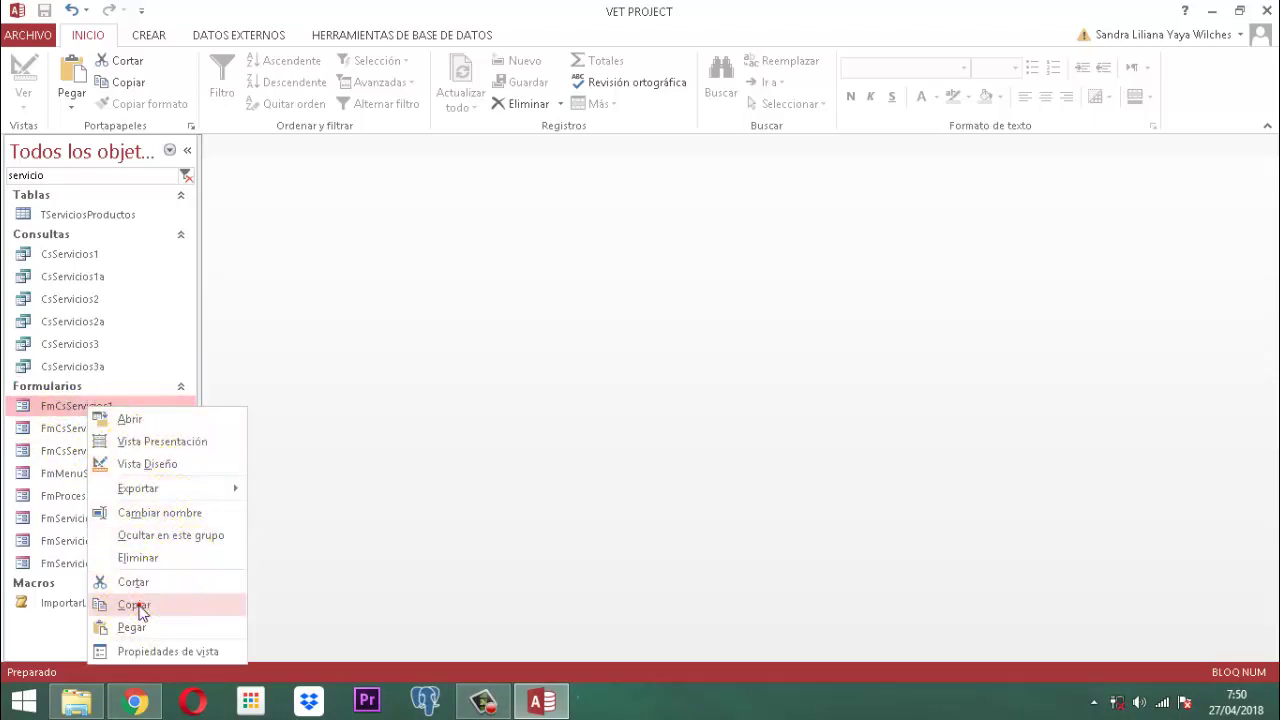
pyautogui.click(140, 606)
pyautogui.rightClick(83, 410)
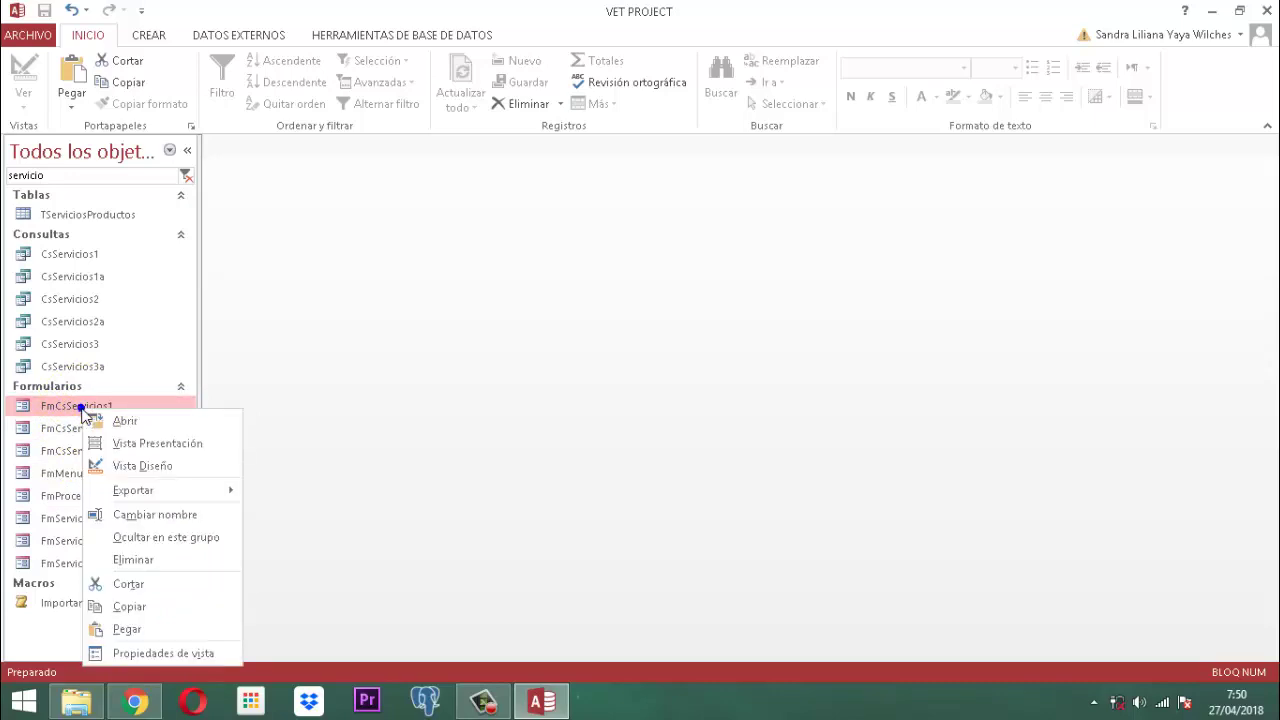
pyautogui.click(130, 629)
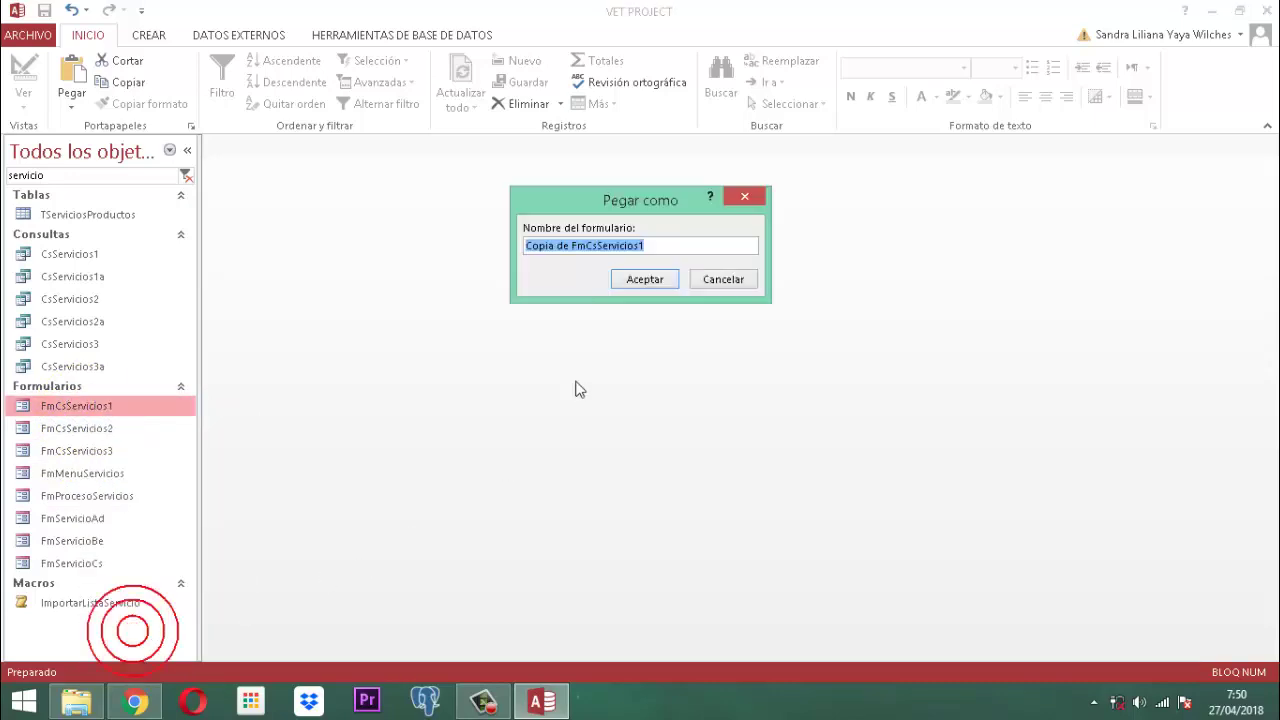
pyautogui.click(676, 245)
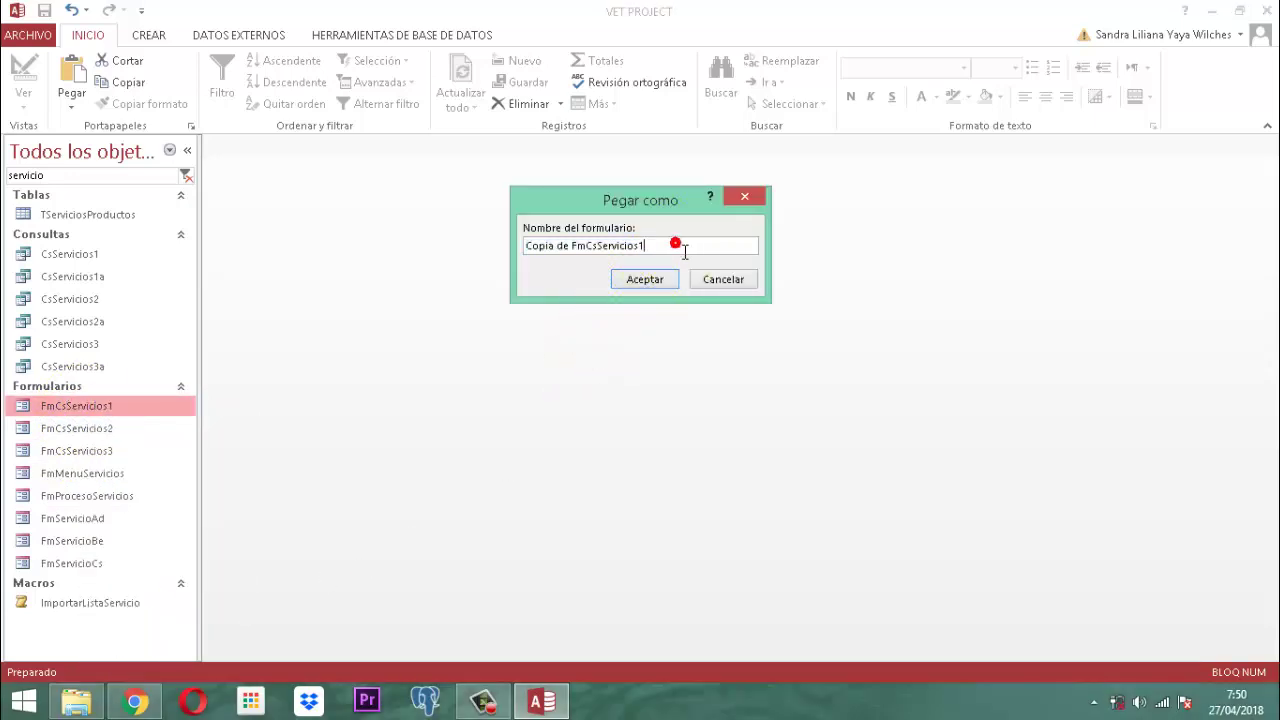
pyautogui.write('a')
pyautogui.press('Home')
pyautogui.press('Delete')
pyautogui.press('Delete')
pyautogui.press('Delete')
pyautogui.press('Delete')
pyautogui.press('Delete')
pyautogui.press('Delete')
pyautogui.press('Delete')
pyautogui.press('Delete')
pyautogui.press('Delete')
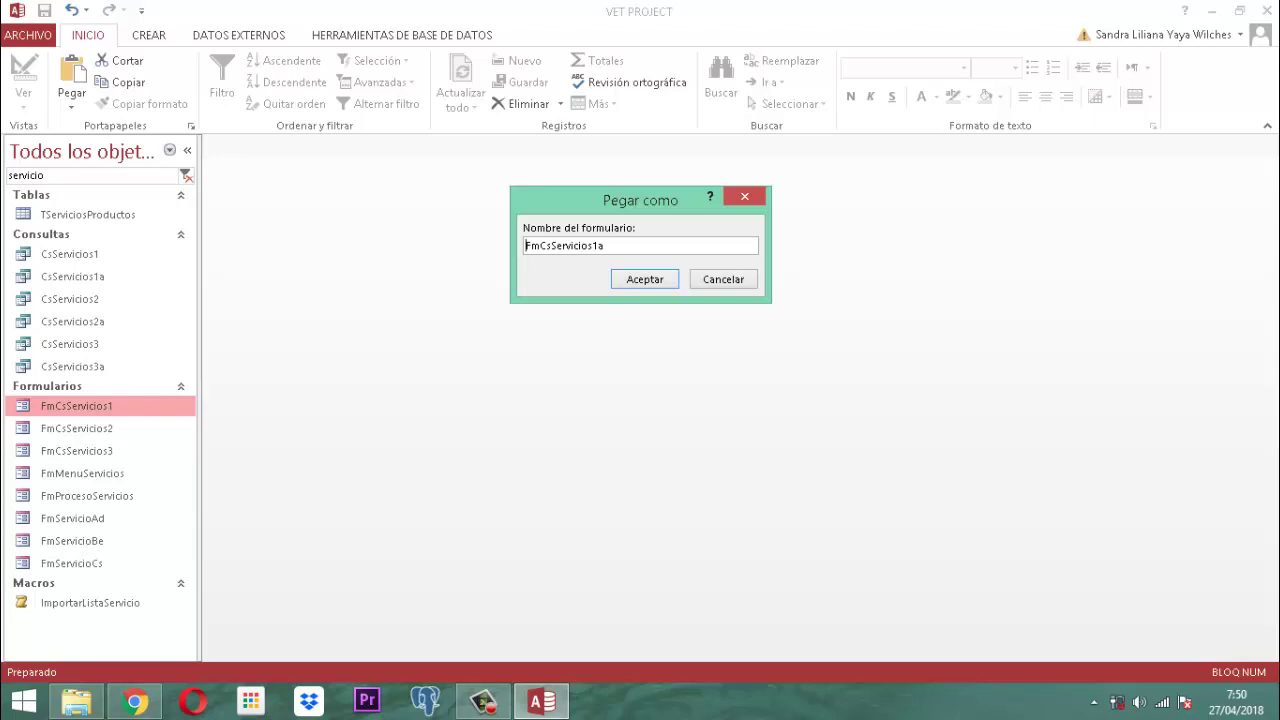
pyautogui.click(643, 284)
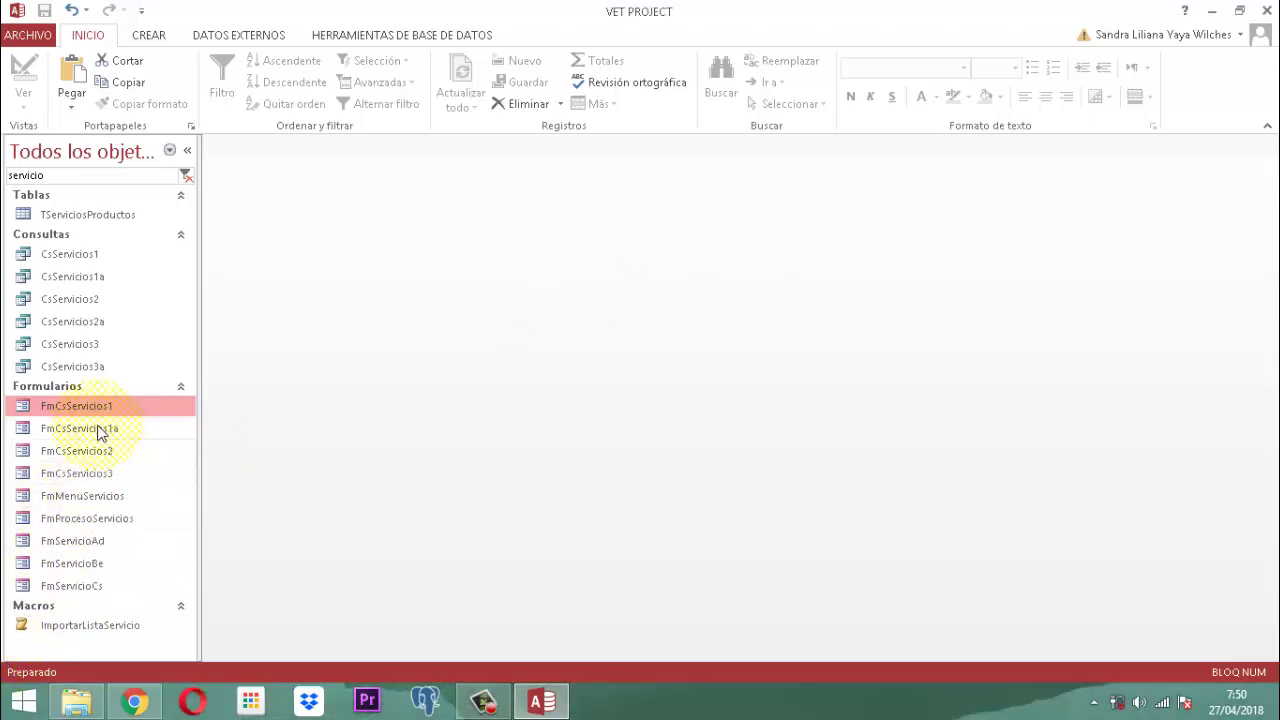
# Step: Duplicate the form FmCsServicios2 and name the copy FmCsServicios2a
pyautogui.click(87, 453)
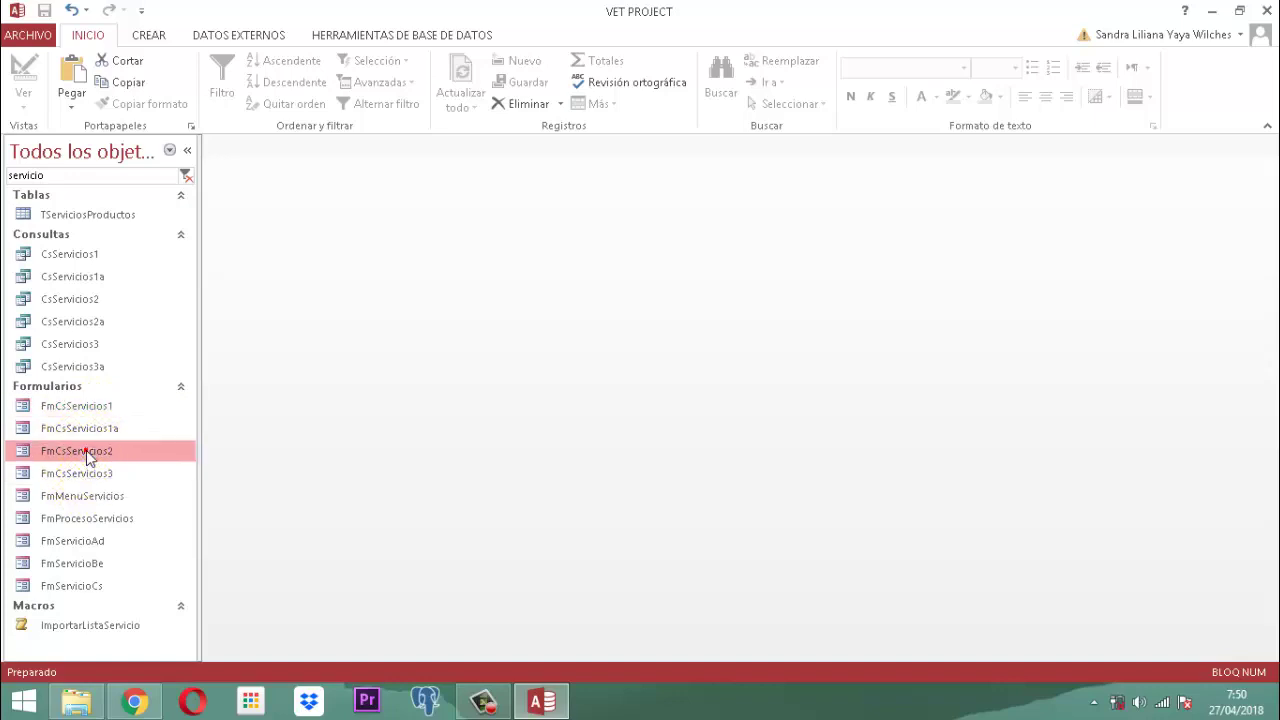
pyautogui.rightClick(87, 453)
pyautogui.click(130, 392)
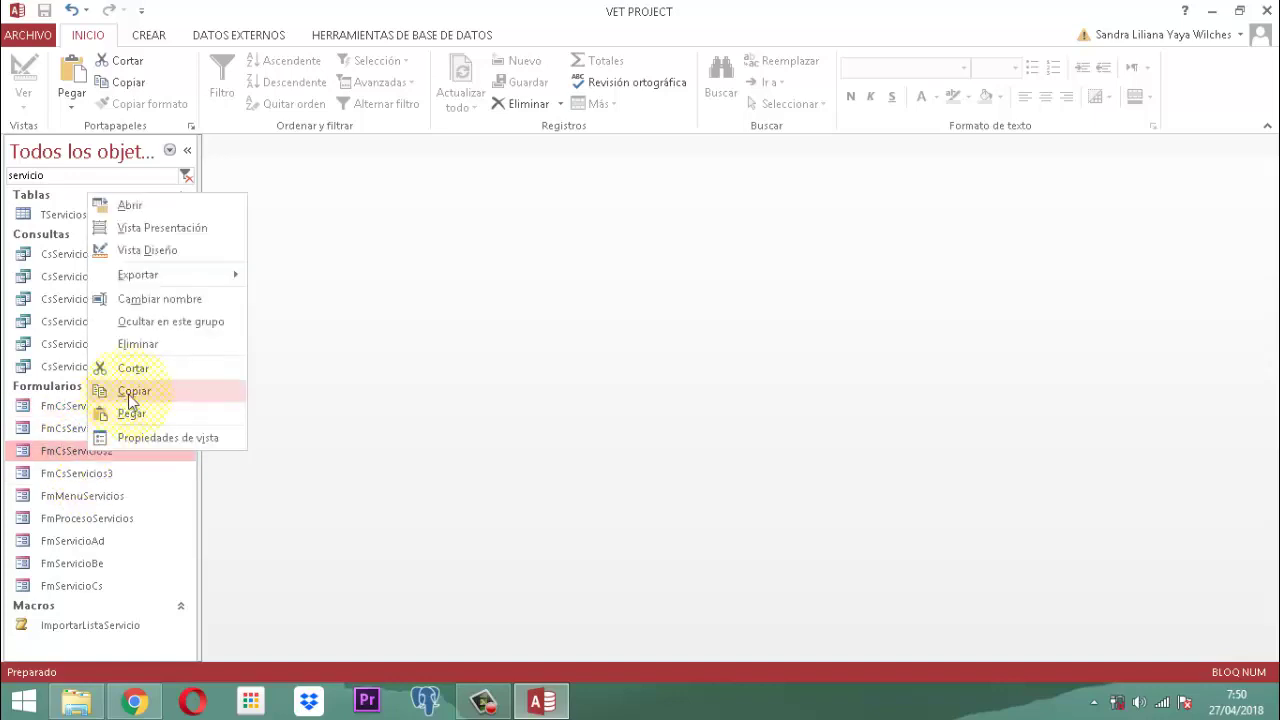
pyautogui.click(90, 453)
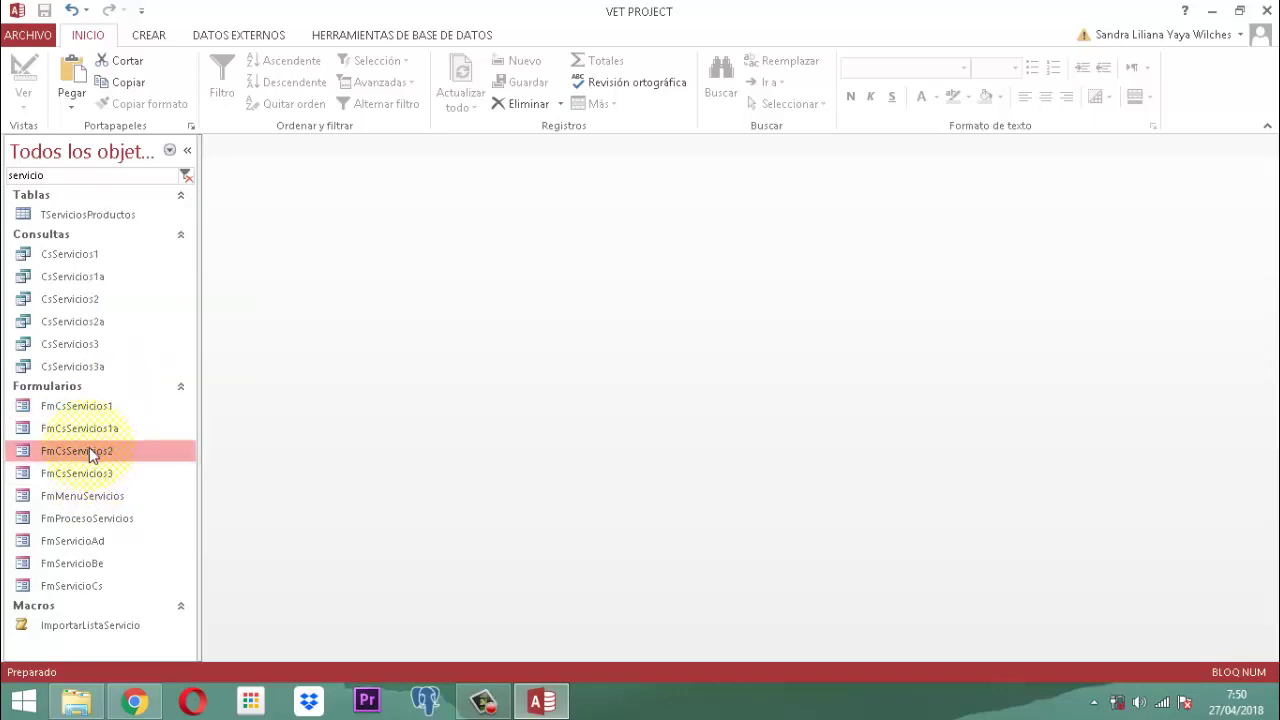
pyautogui.rightClick(88, 453)
pyautogui.click(130, 412)
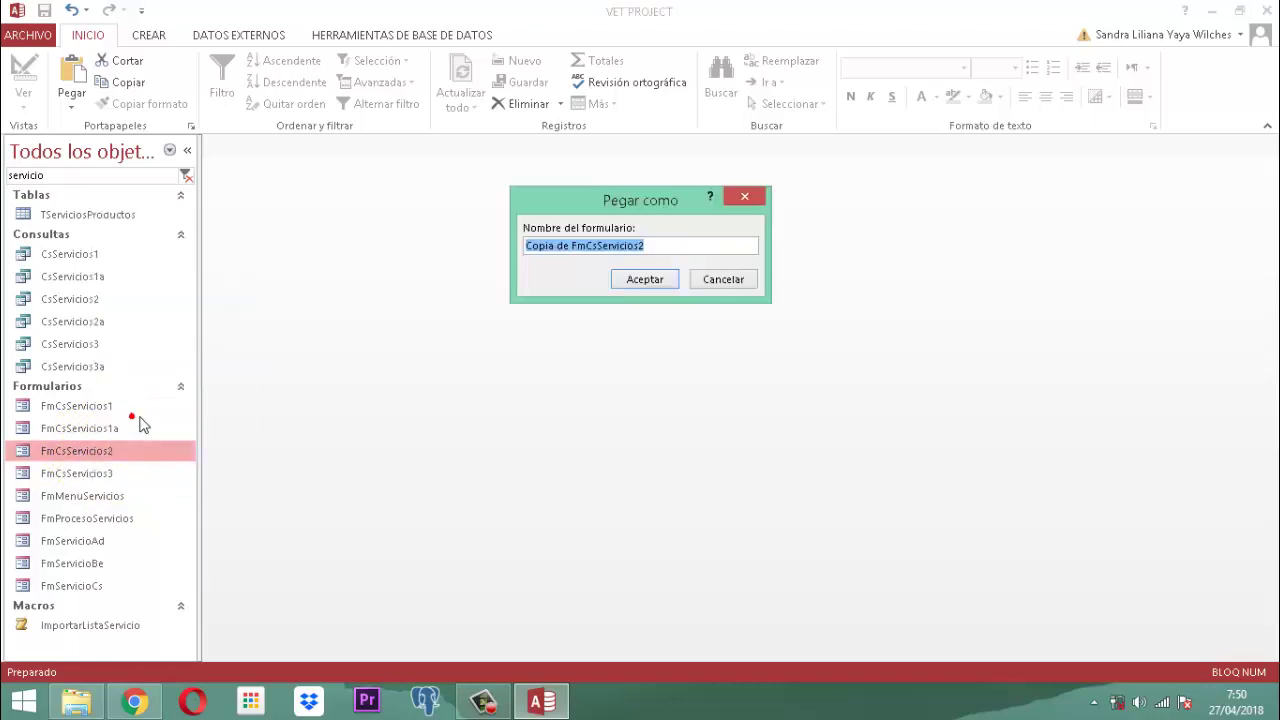
pyautogui.click(657, 246)
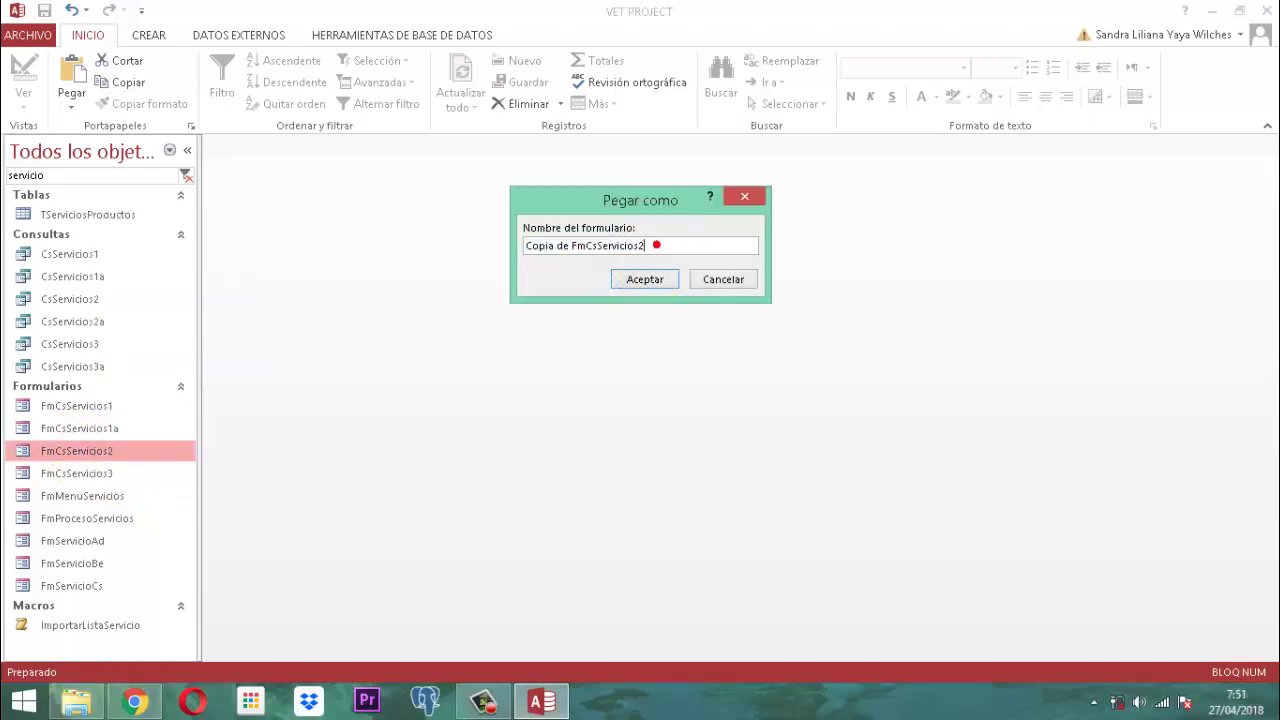
pyautogui.click(656, 245)
pyautogui.write('a')
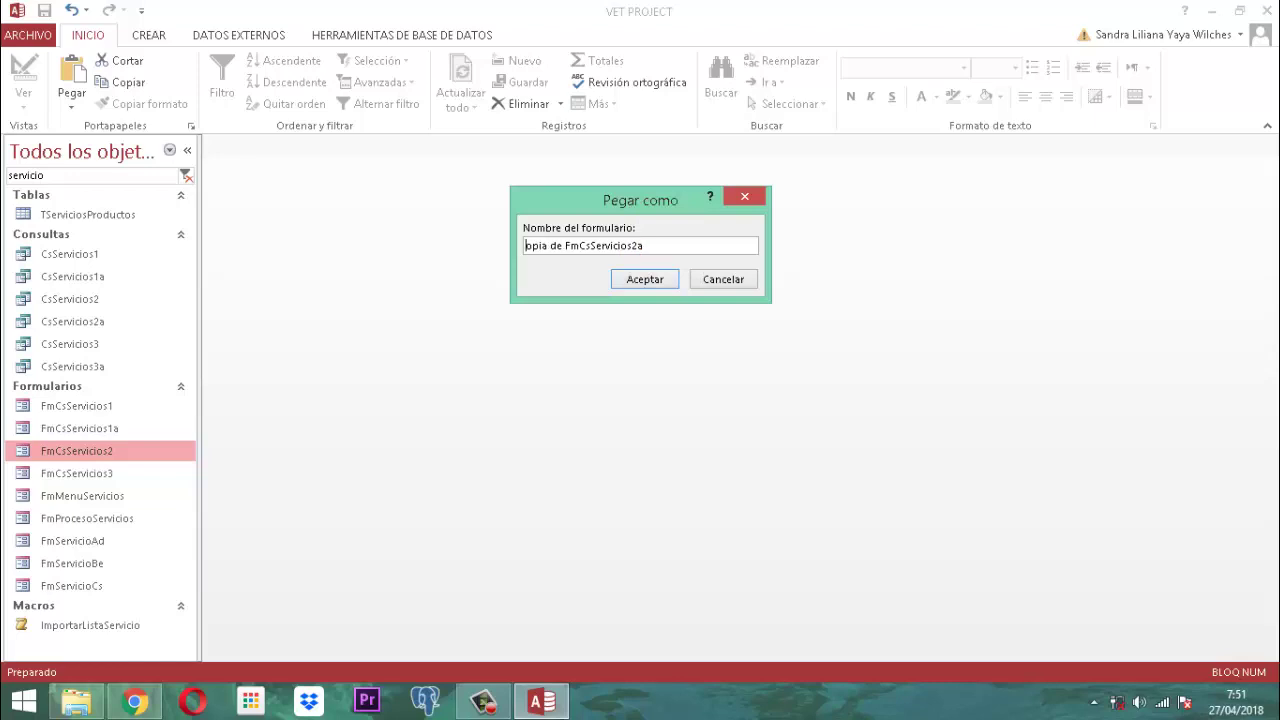
pyautogui.press('Delete')
pyautogui.press('Delete')
pyautogui.press('Delete')
pyautogui.press('Delete')
pyautogui.press('Delete')
pyautogui.press('Delete')
pyautogui.press('Delete')
pyautogui.press('Delete')
pyautogui.press('Delete')
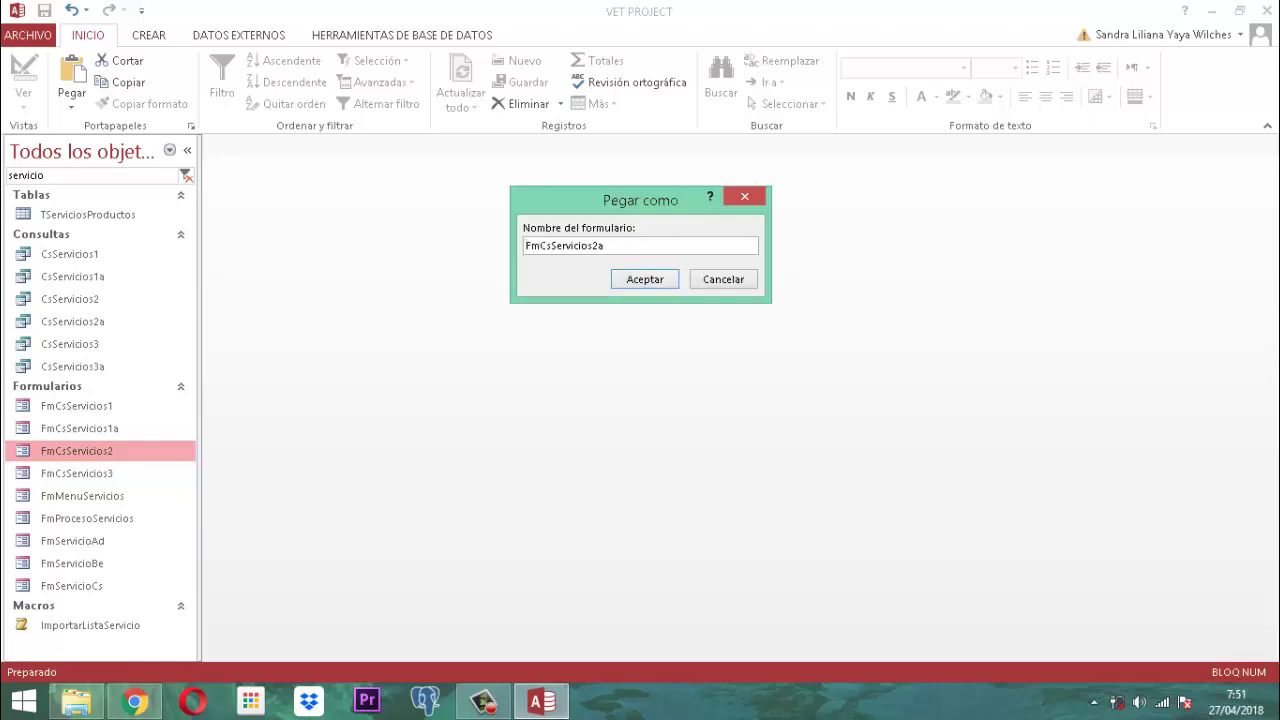
pyautogui.click(645, 280)
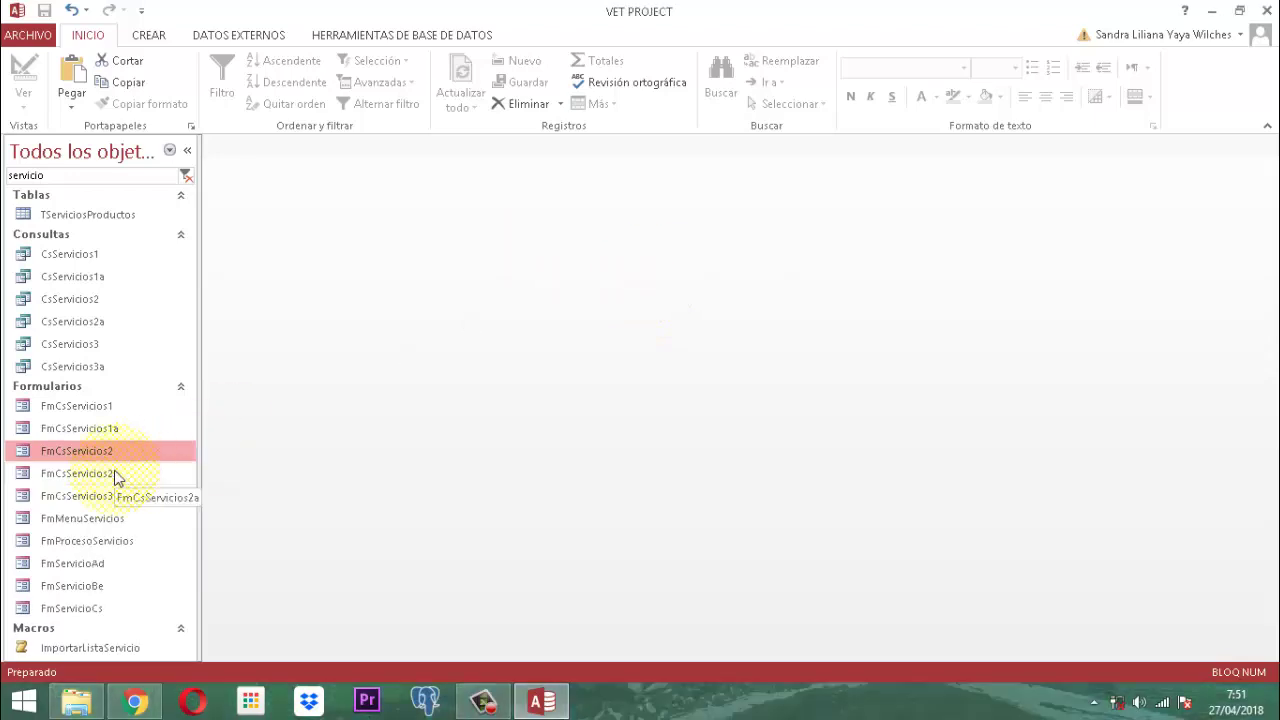
# Step: Open the form FmCsServicios1a in Design view and set its record source to CsServicios1a
pyautogui.click(71, 428)
pyautogui.rightClick(73, 428)
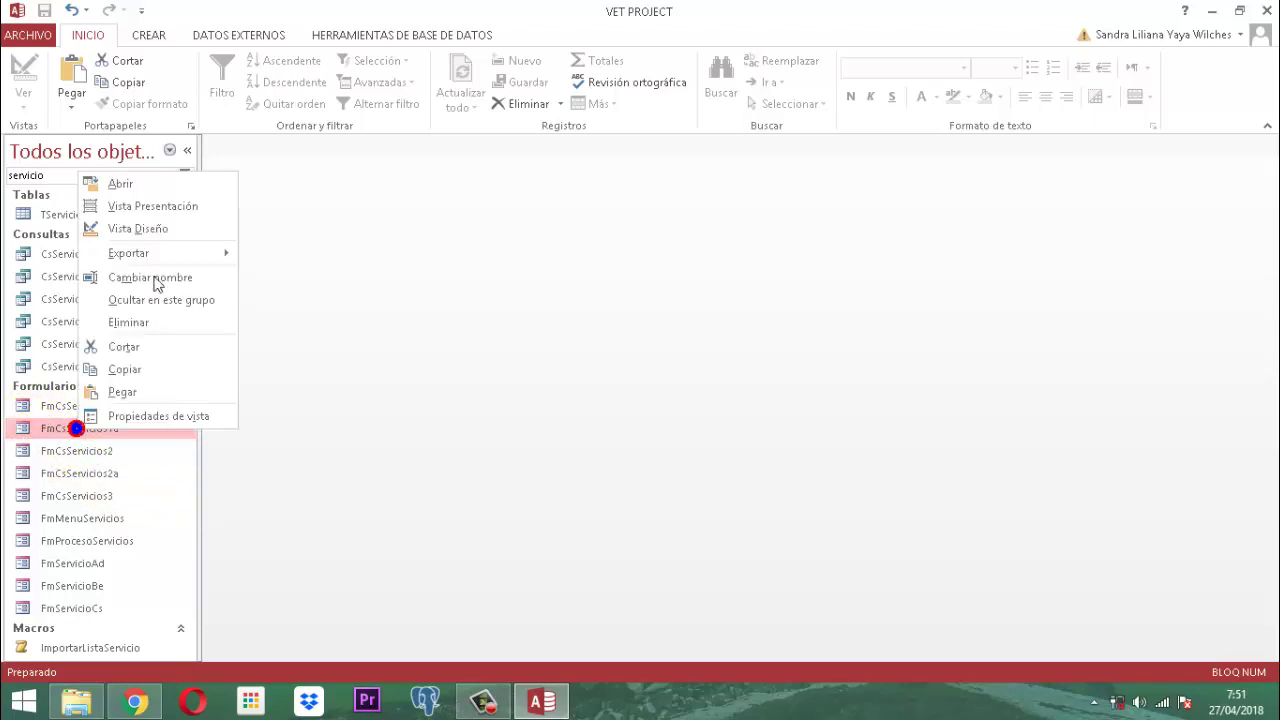
pyautogui.click(151, 229)
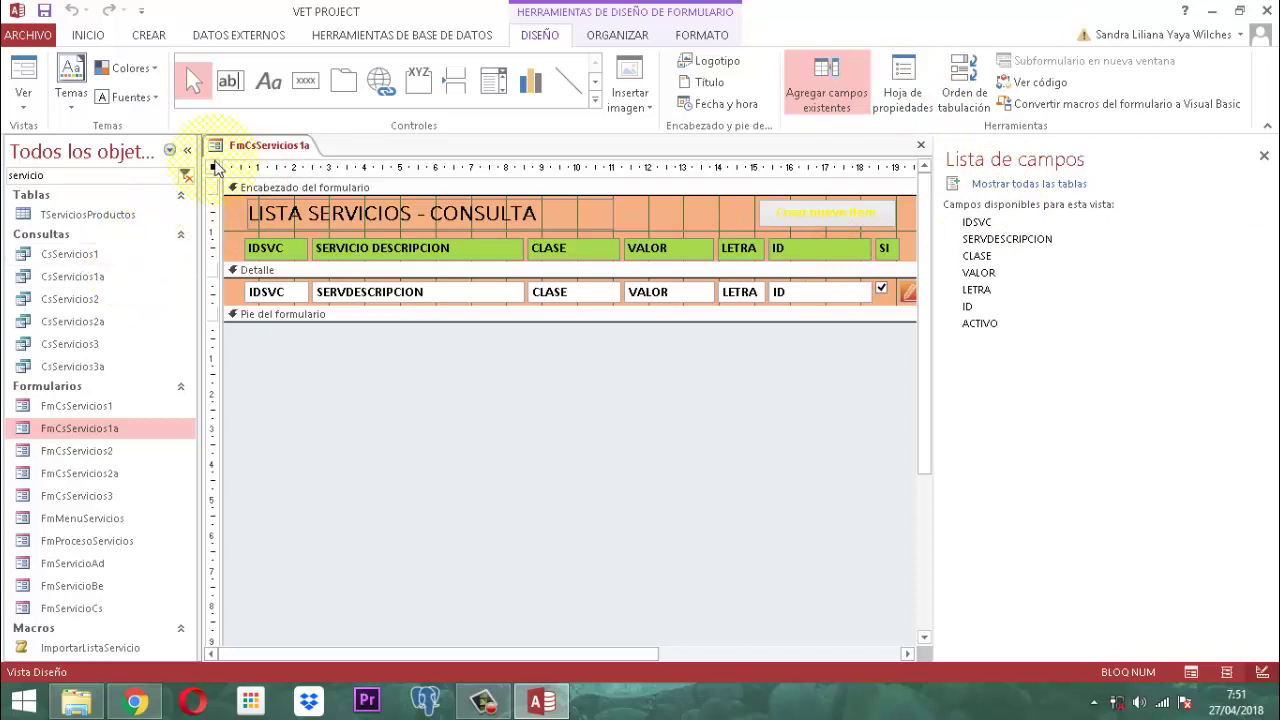
pyautogui.click(898, 72)
pyautogui.click(1006, 226)
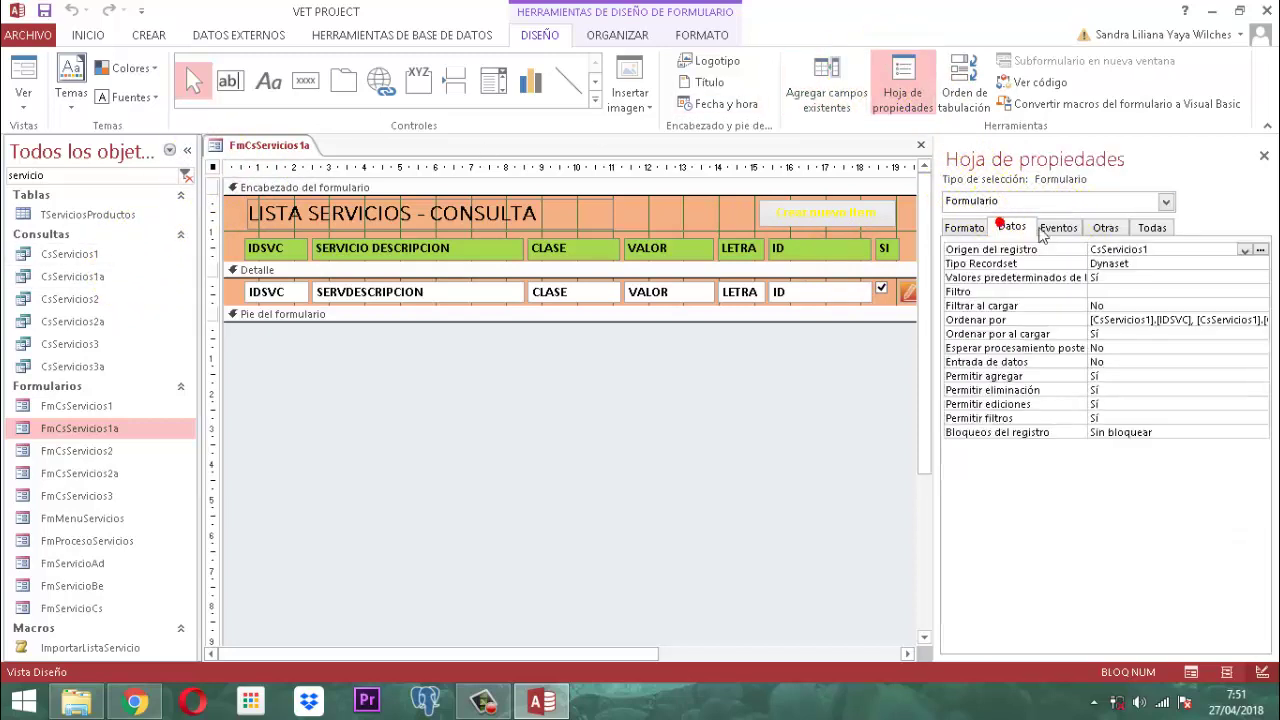
pyautogui.click(1162, 251)
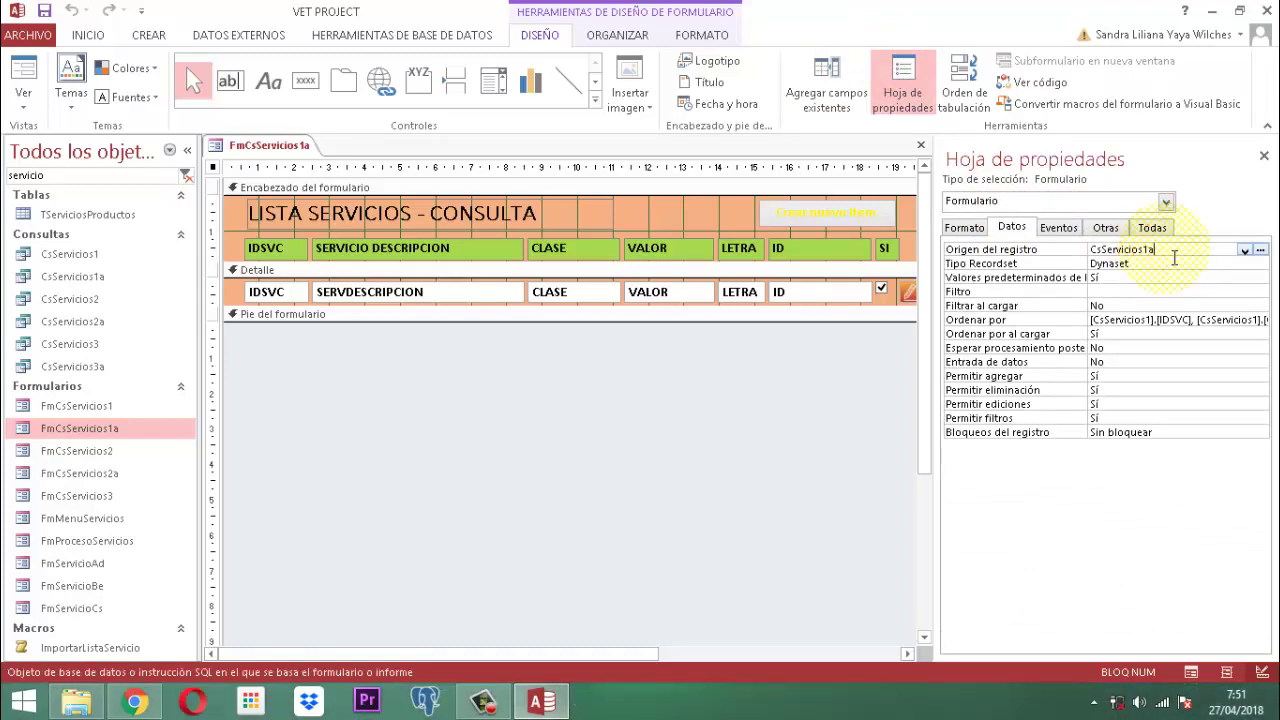
pyautogui.click(1175, 258)
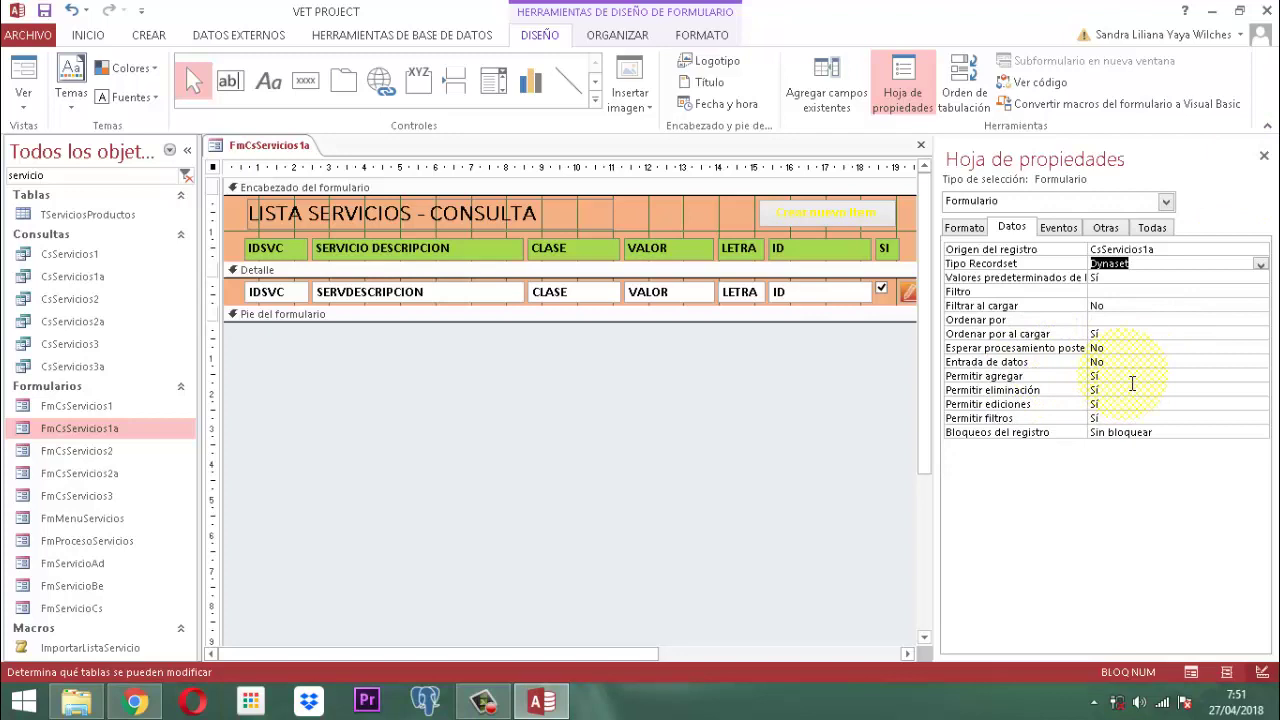
# Step: Set the form's Permitir agregar property to No and close the property sheet
pyautogui.press('Down')
pyautogui.press('Down')
pyautogui.press('Down')
pyautogui.press('Down')
pyautogui.press('Down')
pyautogui.press('Down')
pyautogui.press('Down')
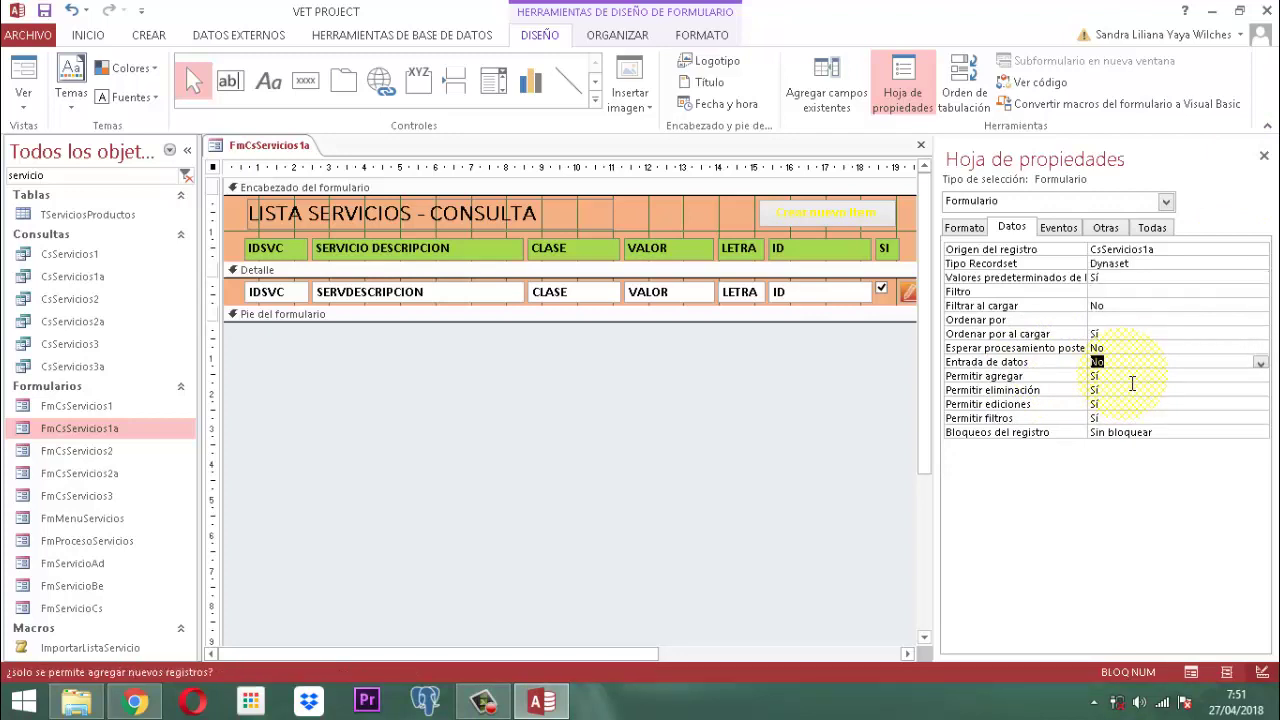
pyautogui.press('Down')
pyautogui.write('n')
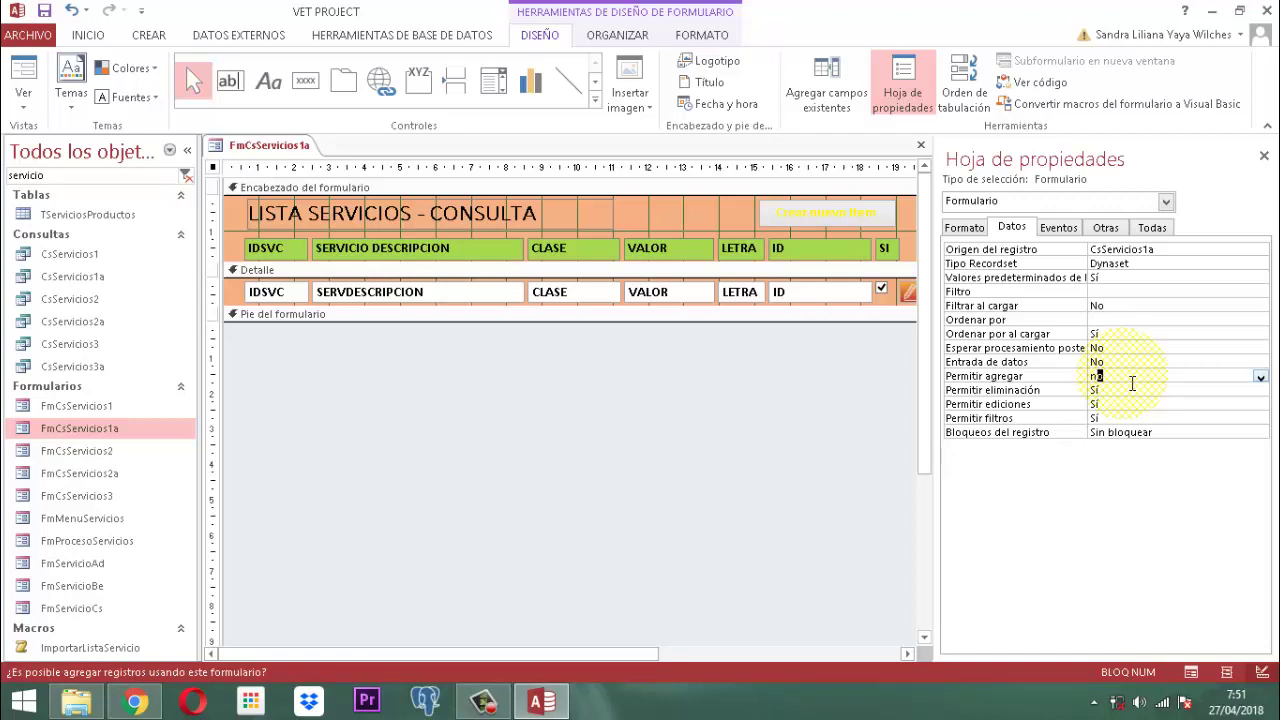
pyautogui.press('Return')
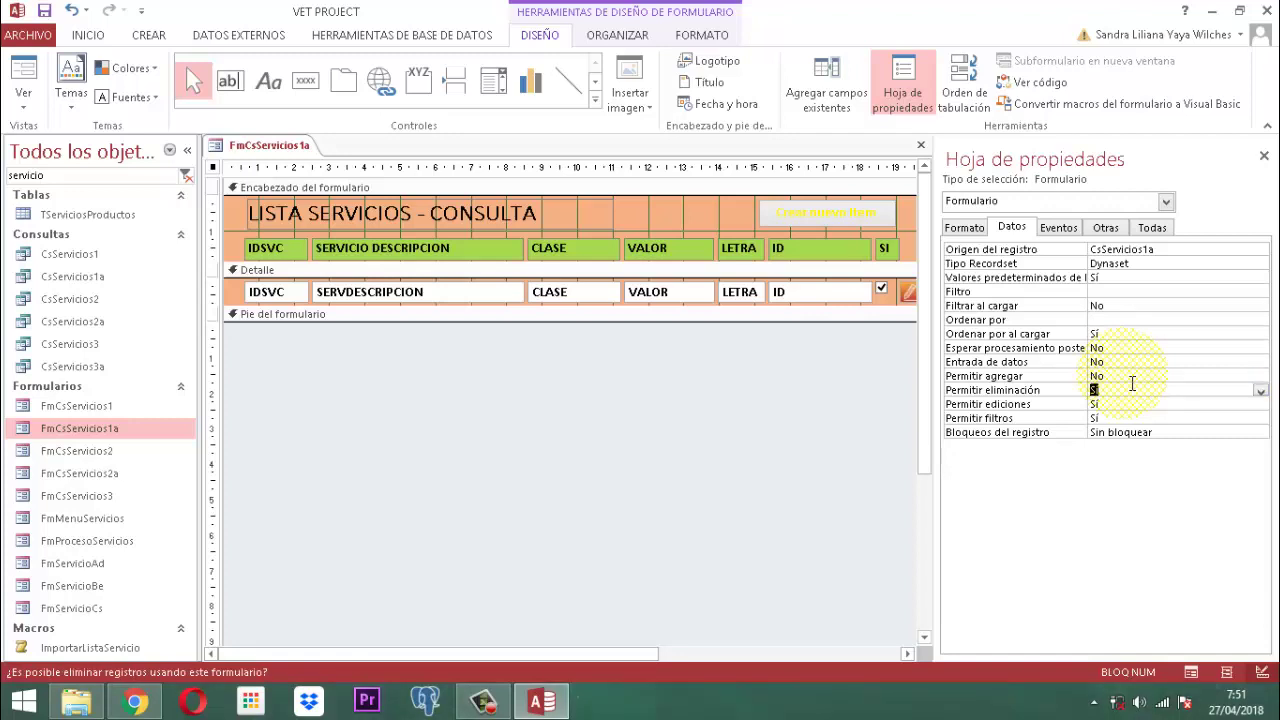
pyautogui.click(963, 228)
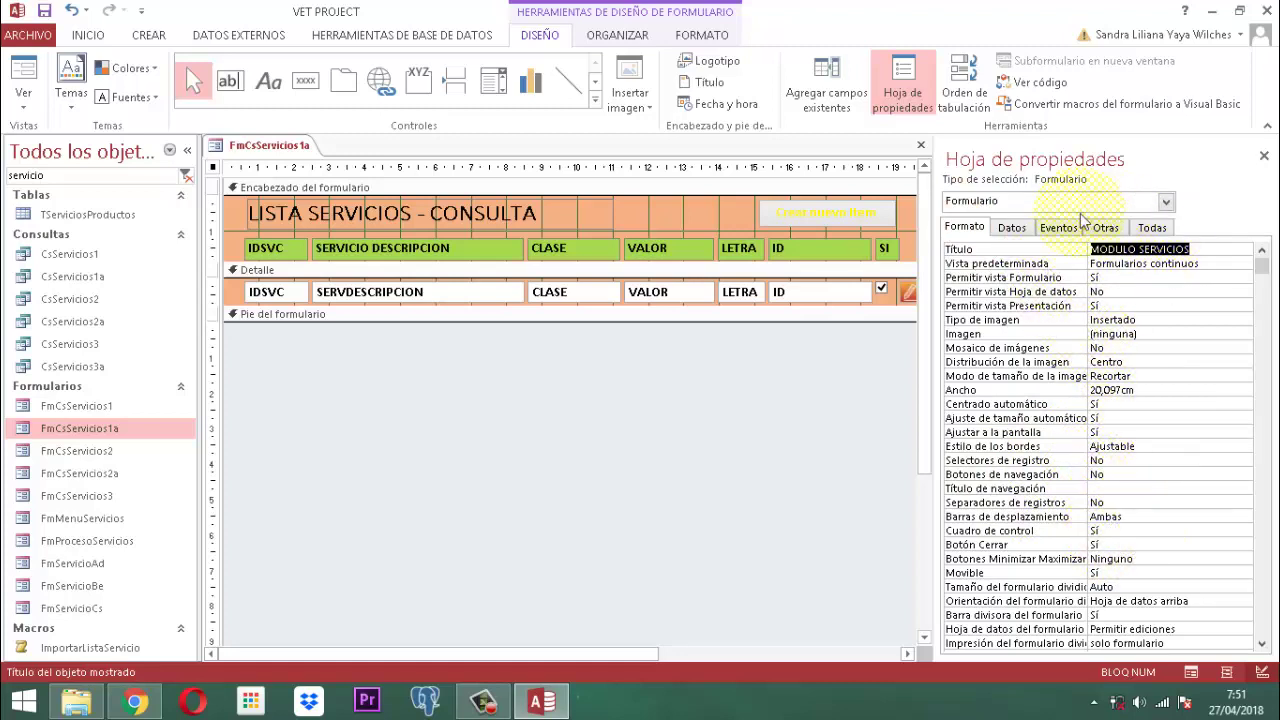
pyautogui.click(1264, 157)
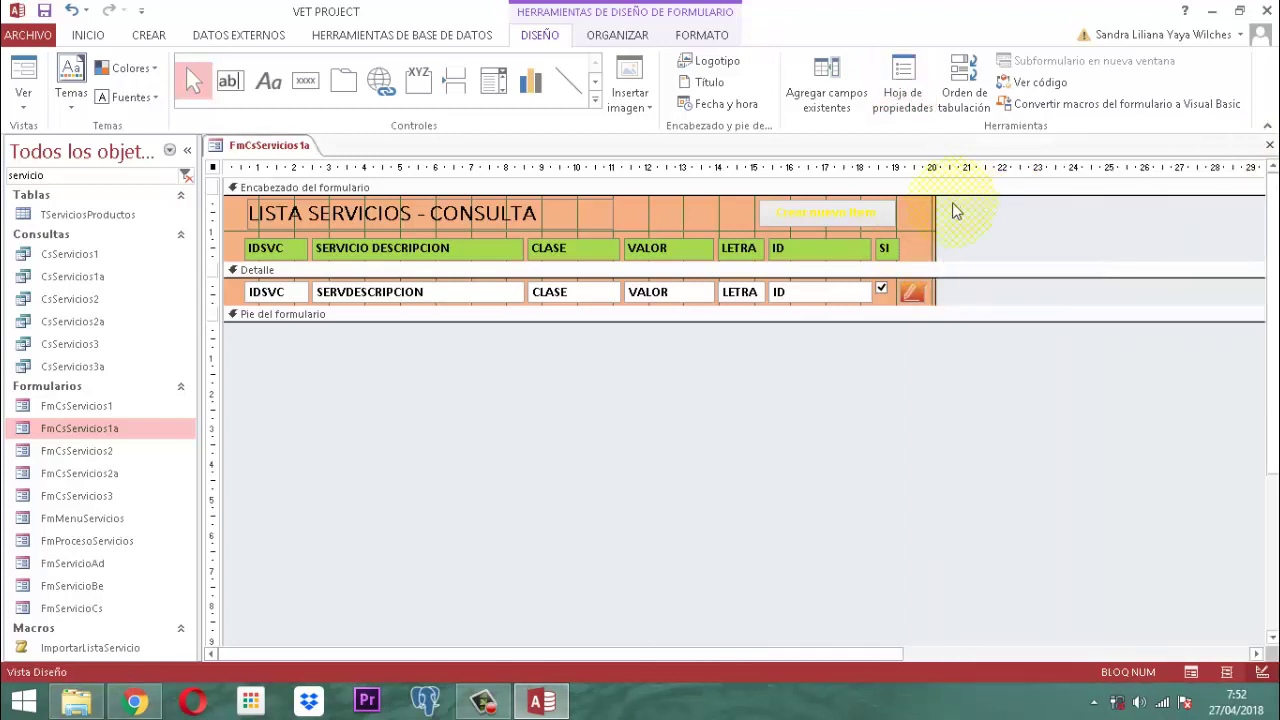
# Step: Delete the button for creating a new item from the form header
pyautogui.click(1005, 228)
pyautogui.click(843, 222)
pyautogui.press('Delete')
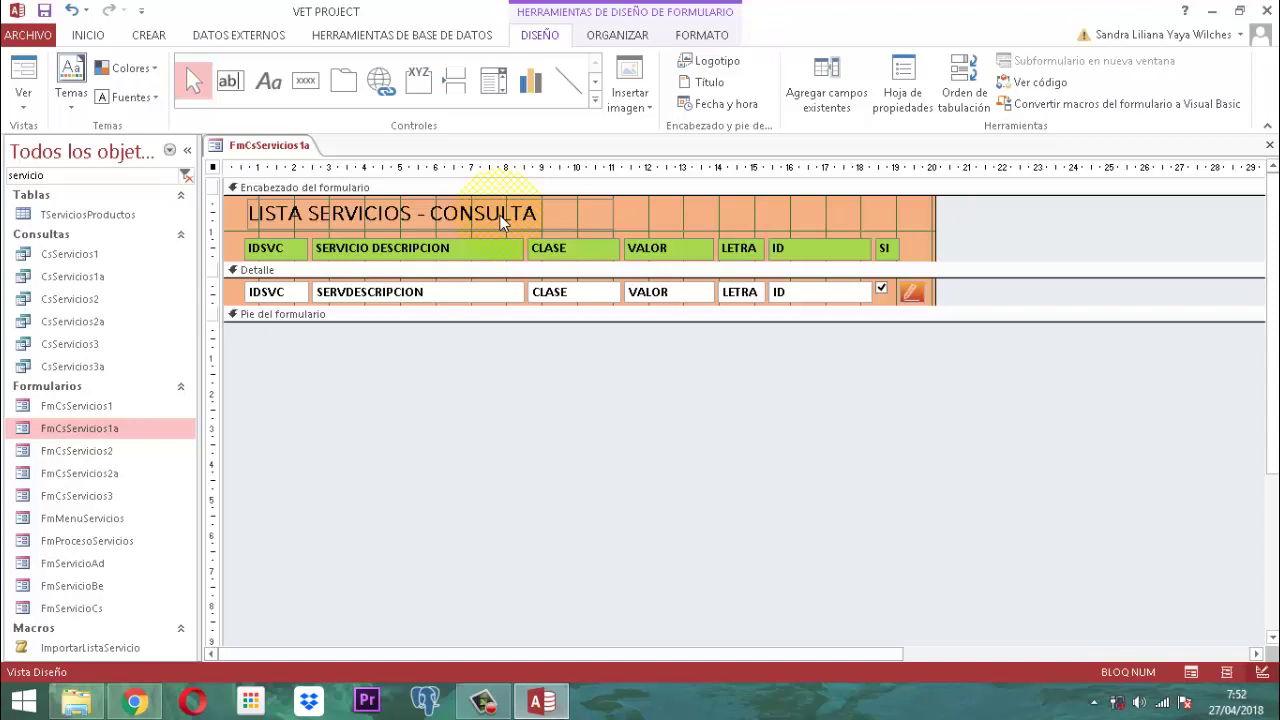
# Step: Widen the header title label and change its text to LISTA SERVICIOS ESTABLECIDOS - CONSULTA
pyautogui.click(440, 228)
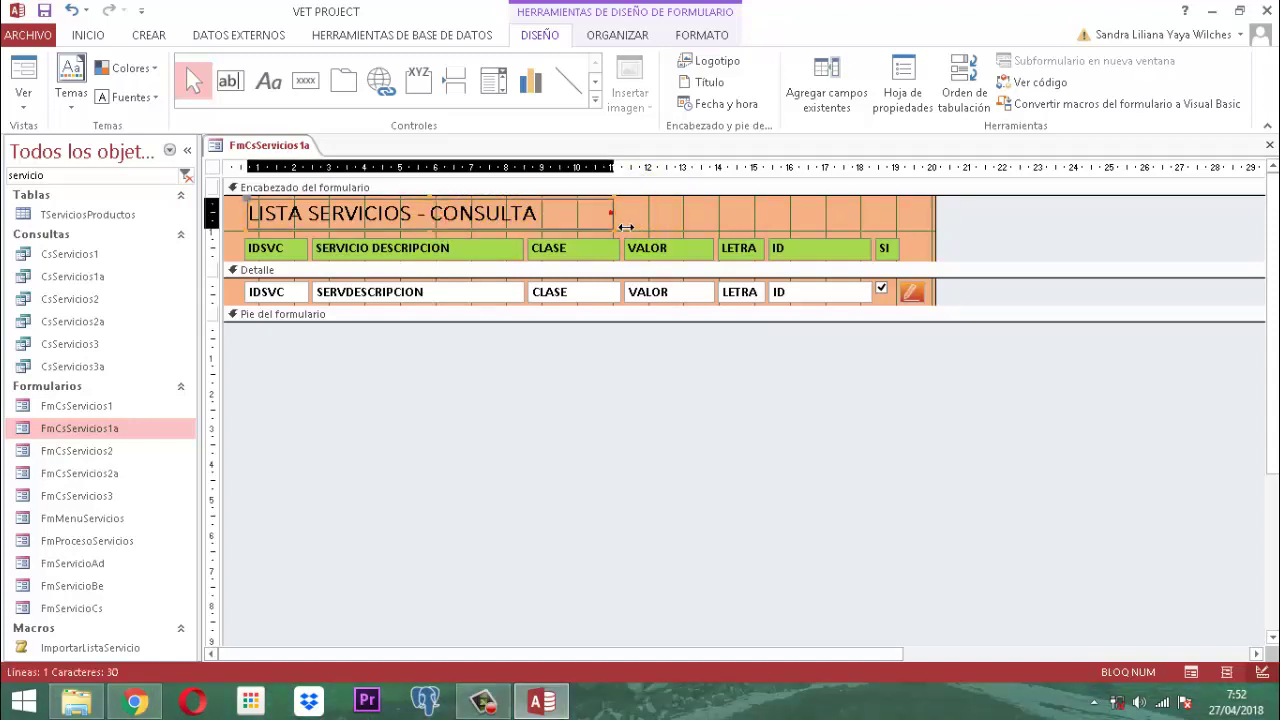
pyautogui.moveTo(625, 228); pyautogui.dragTo(806, 228)
pyautogui.click(442, 220)
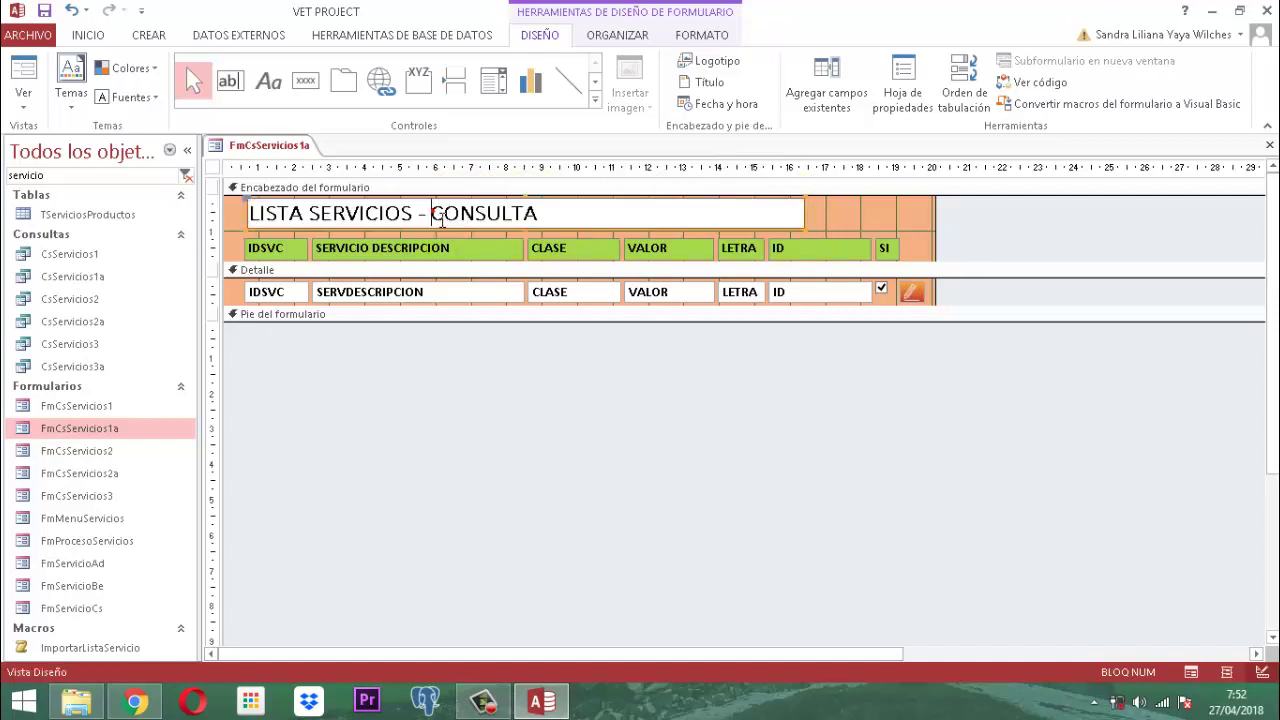
pyautogui.click(442, 220)
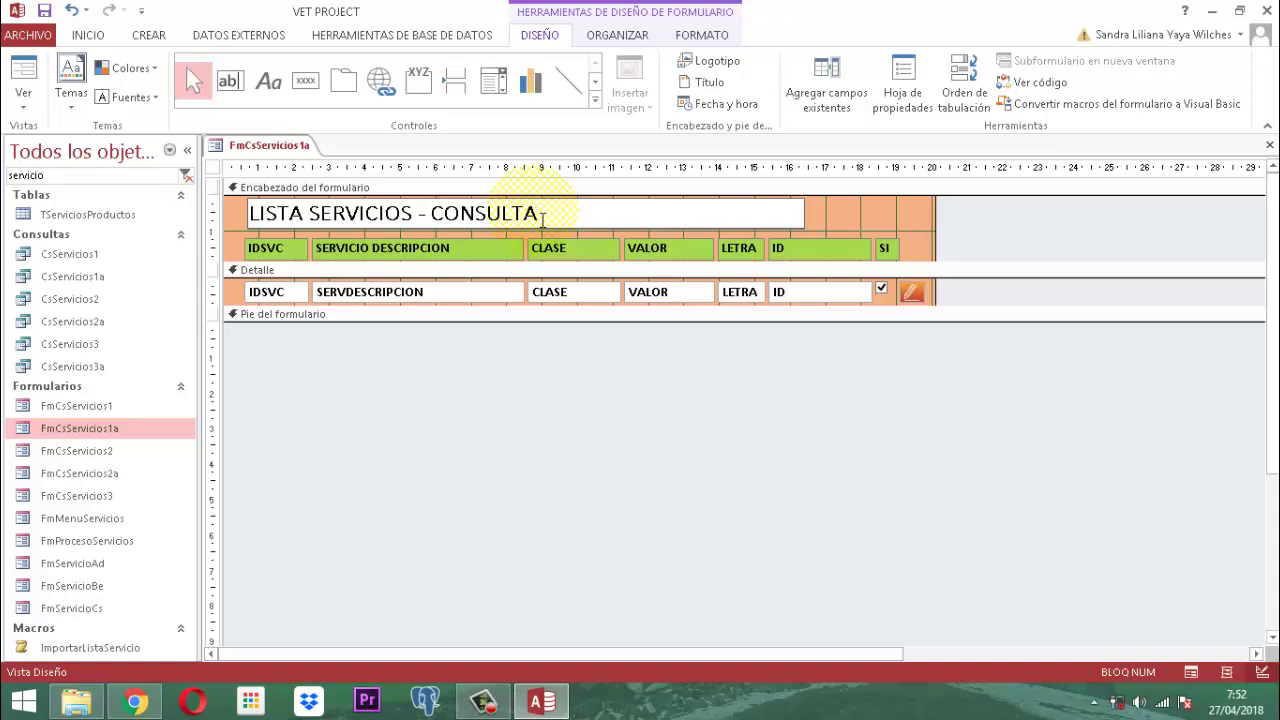
pyautogui.write('es')
pyautogui.press('BackSpace')
pyautogui.press('BackSpace')
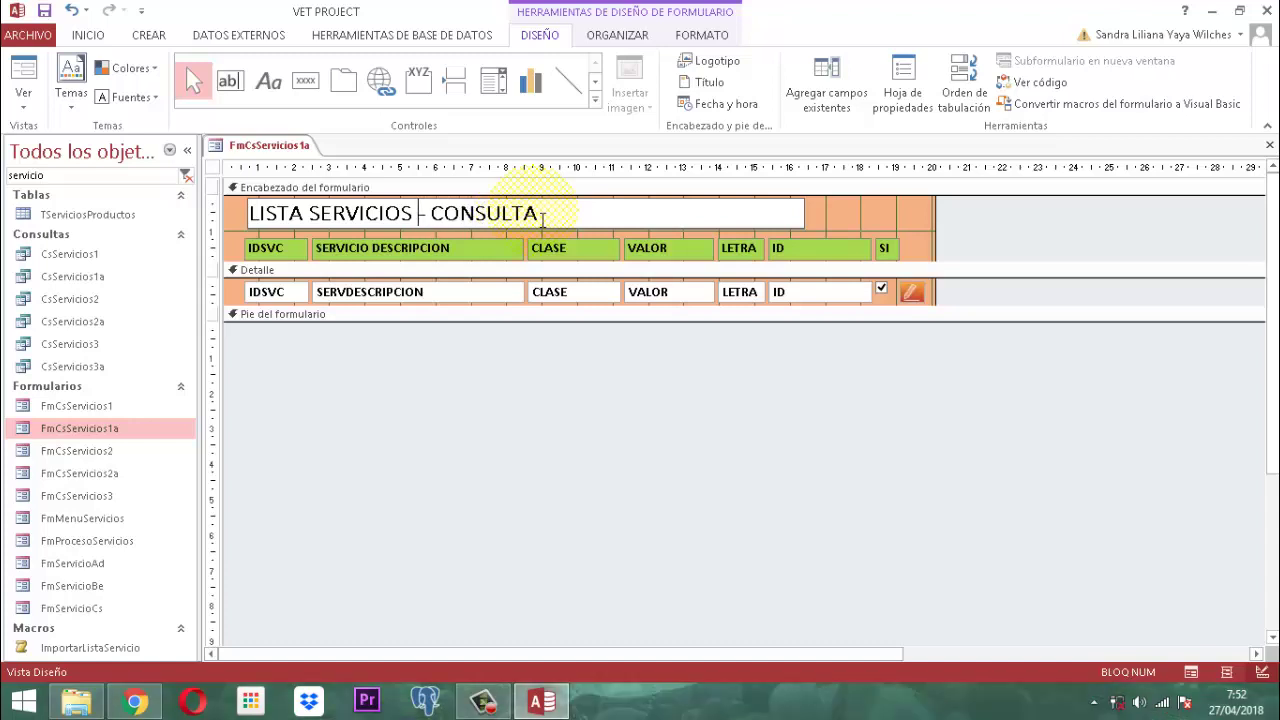
pyautogui.press('capslock')
pyautogui.write('ESTABLECIDOS')
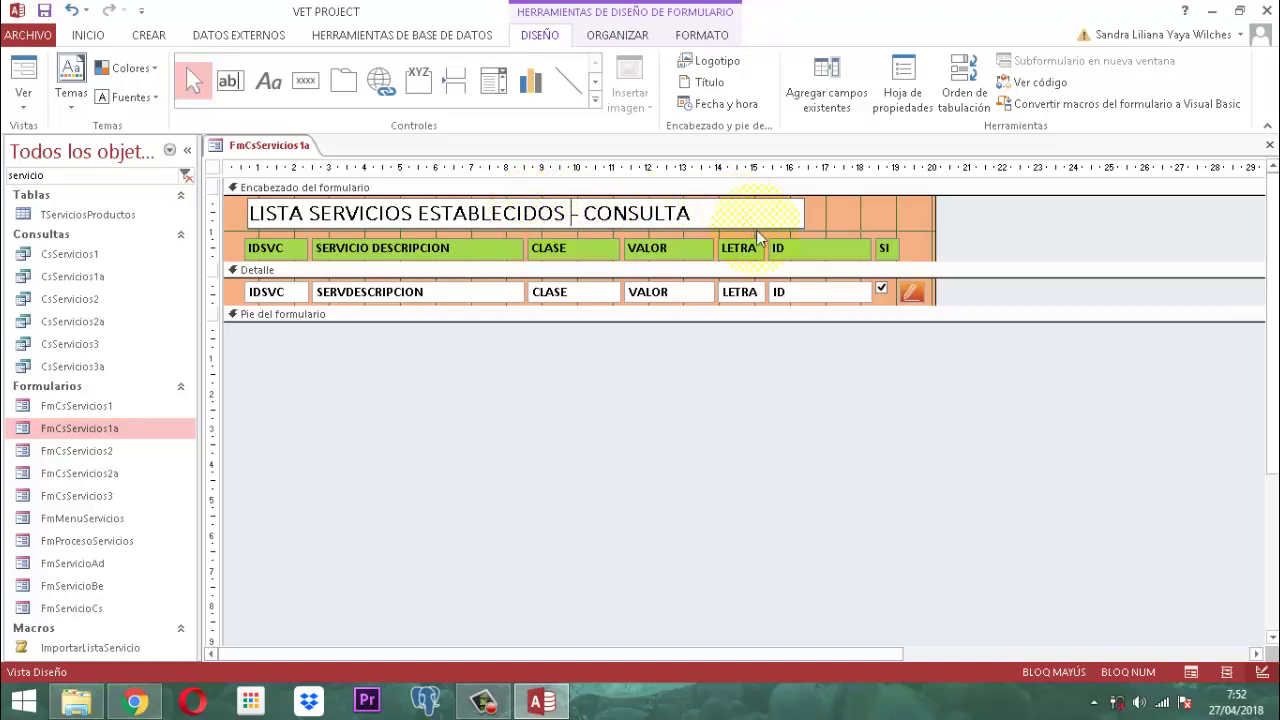
pyautogui.click(1005, 230)
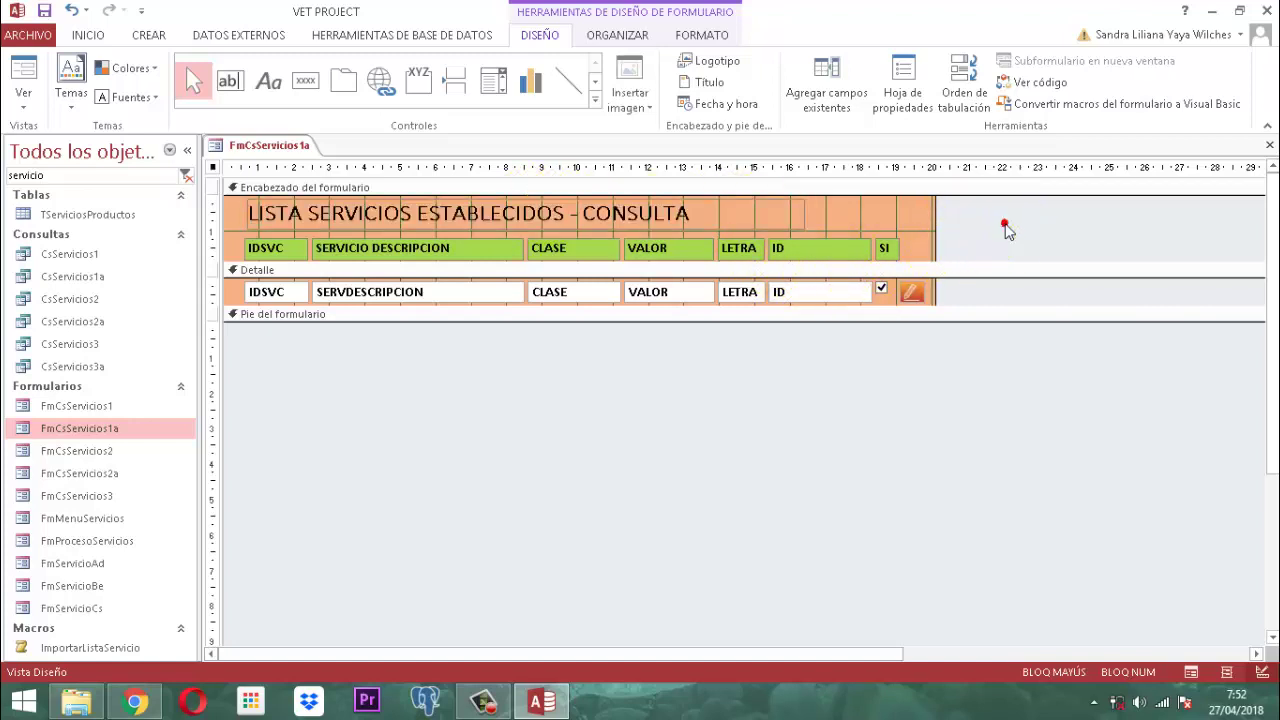
# Step: Delete the pencil edit button from the detail section and narrow the form to about 19.5 cm
pyautogui.click(925, 298)
pyautogui.press('Delete')
pyautogui.moveTo(935, 206); pyautogui.dragTo(920, 211)
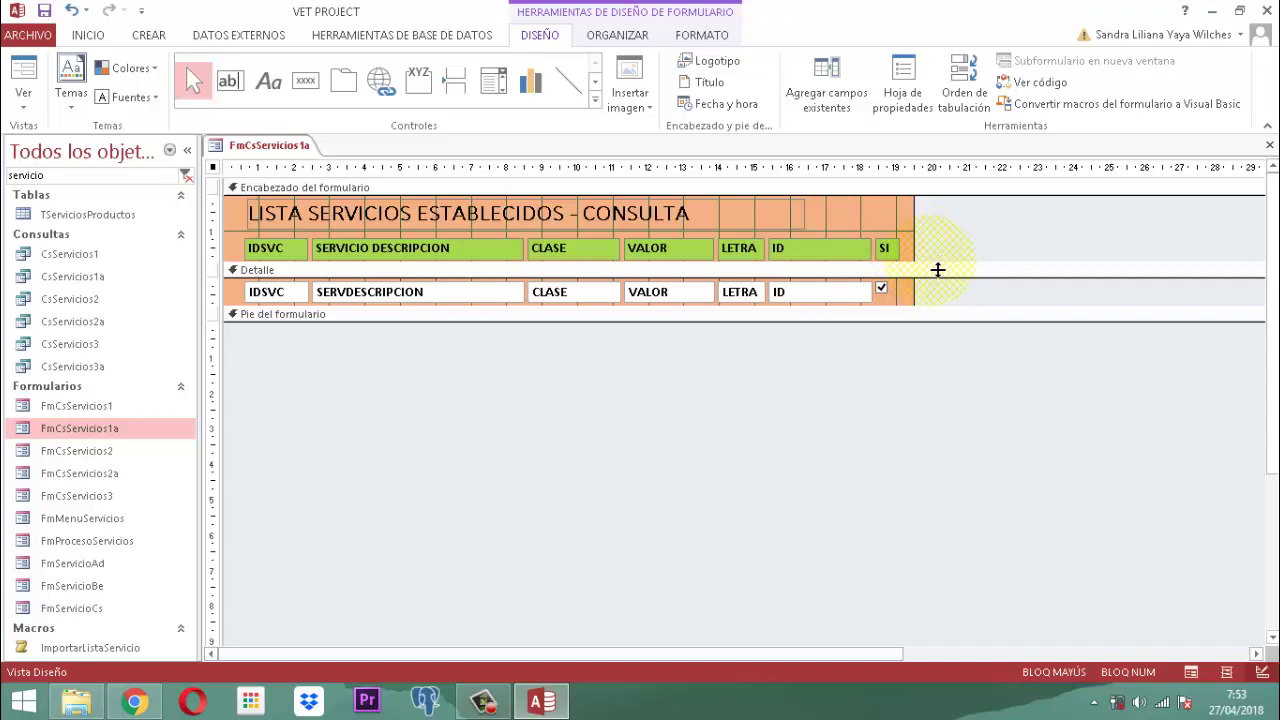
# Step: Enlarge the form header to about 4 cm tall and remove the layout grouping the column labels and detail fields
pyautogui.moveTo(934, 271); pyautogui.dragTo(943, 341)
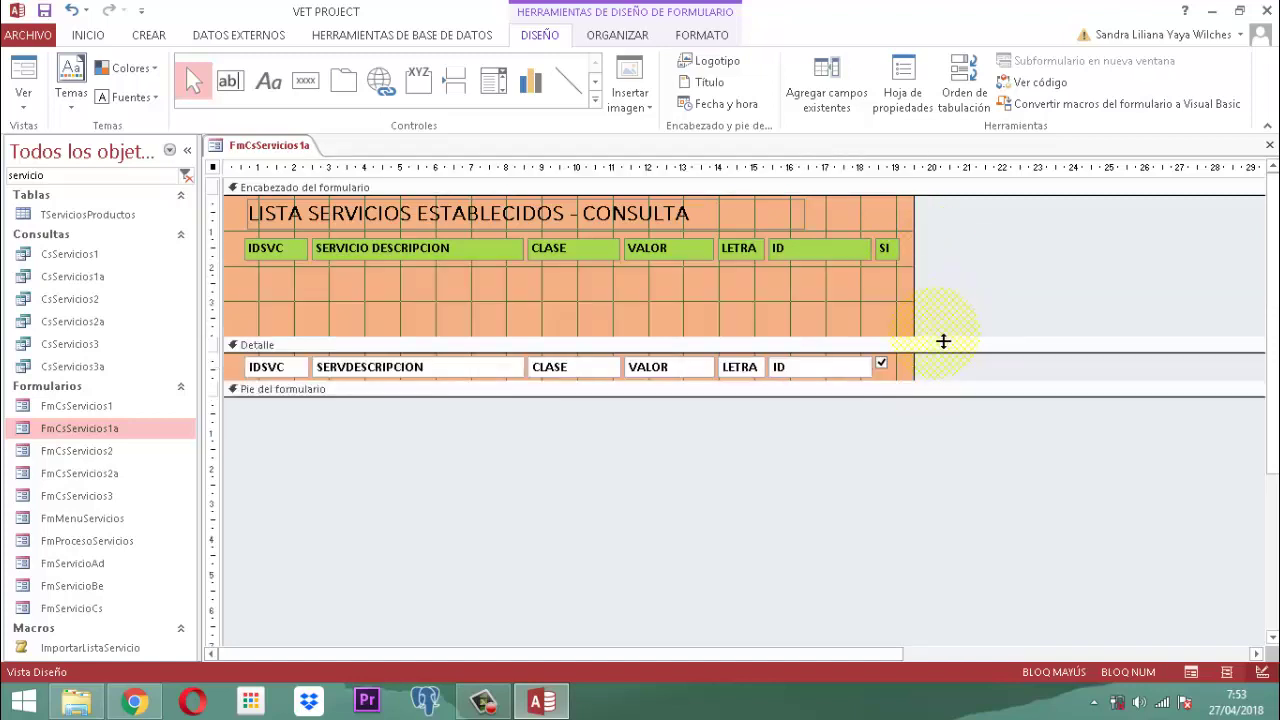
pyautogui.moveTo(948, 248); pyautogui.dragTo(264, 250)
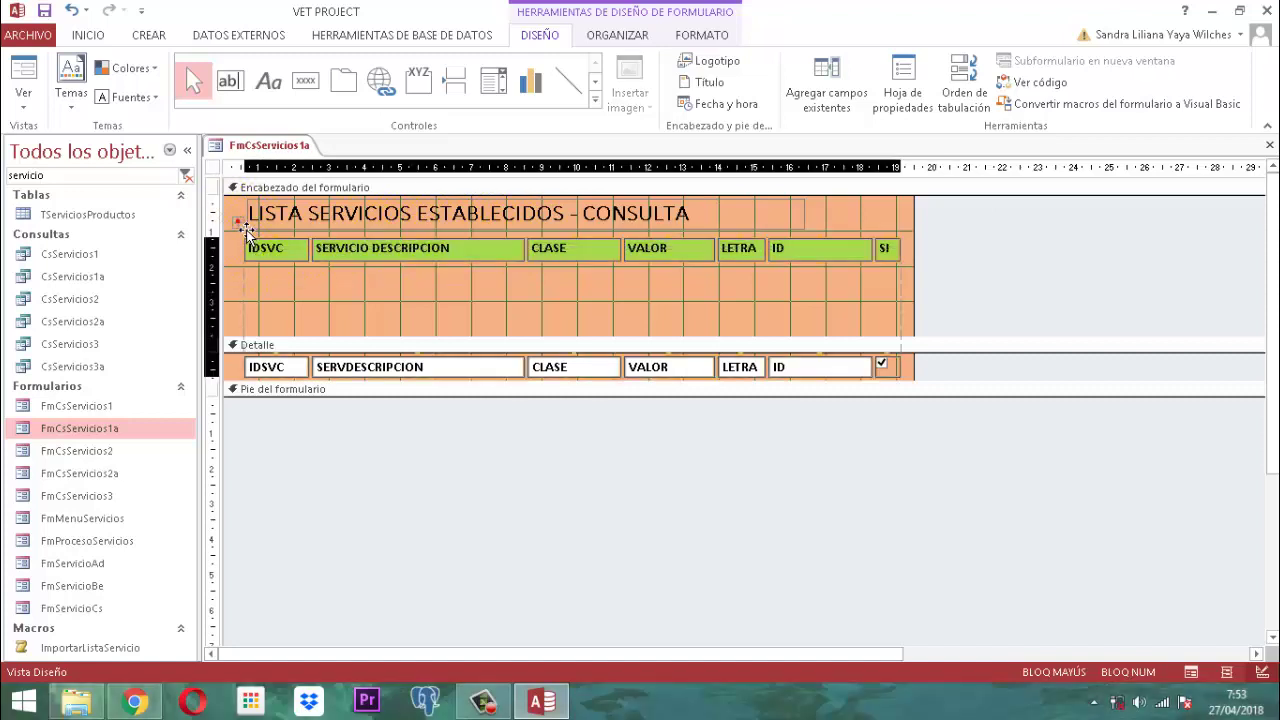
pyautogui.click(612, 37)
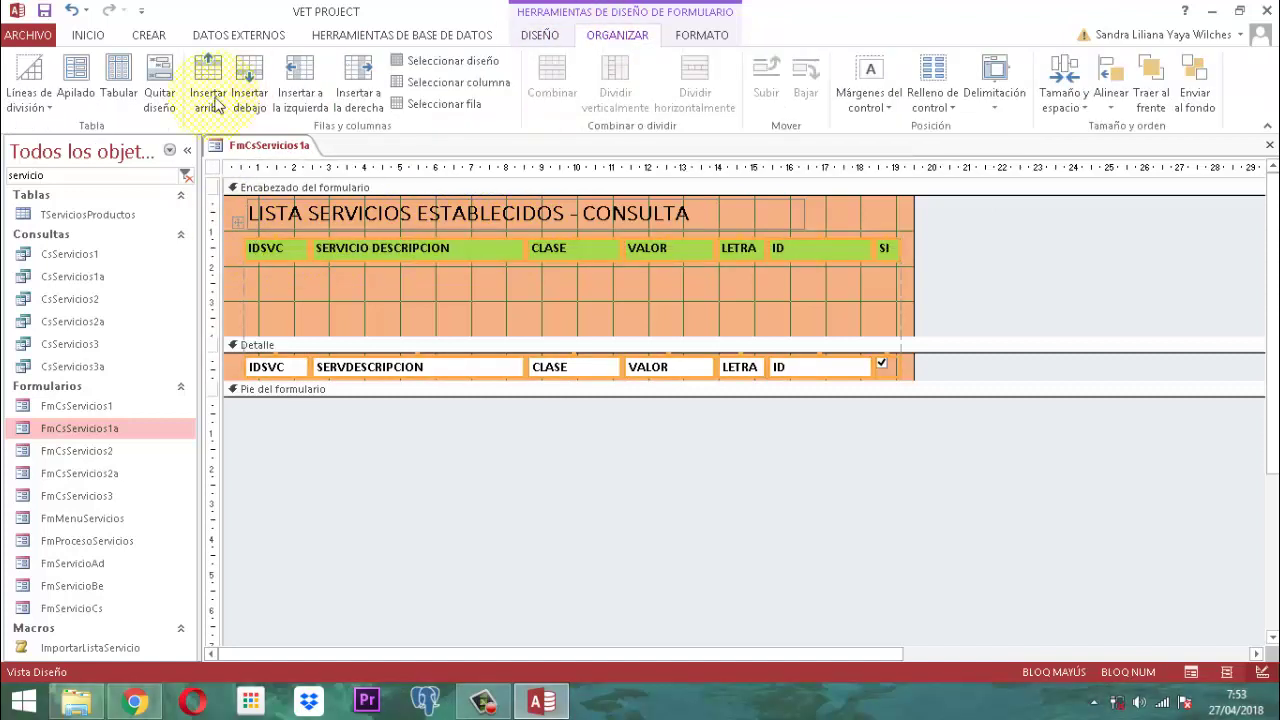
pyautogui.click(158, 66)
pyautogui.click(1067, 263)
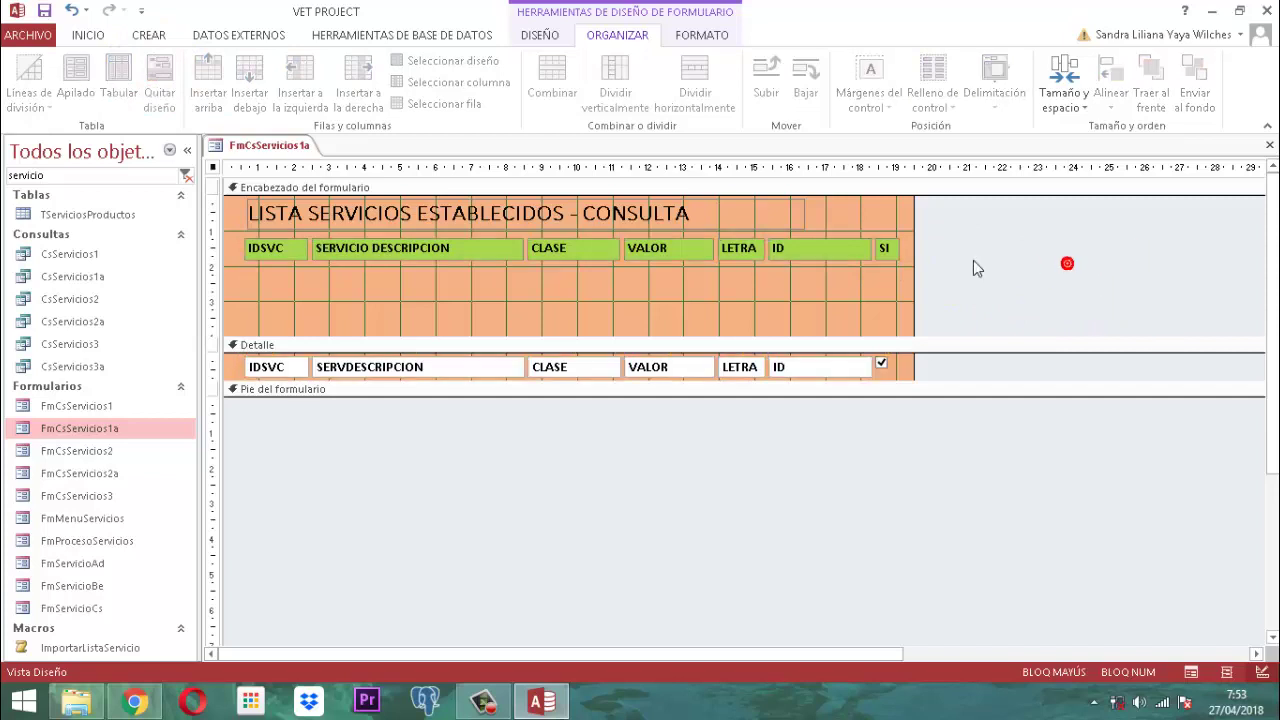
# Step: Move the row of column labels down about 1 cm in the header and shorten the header to just below them
pyautogui.moveTo(975, 268); pyautogui.dragTo(265, 252)
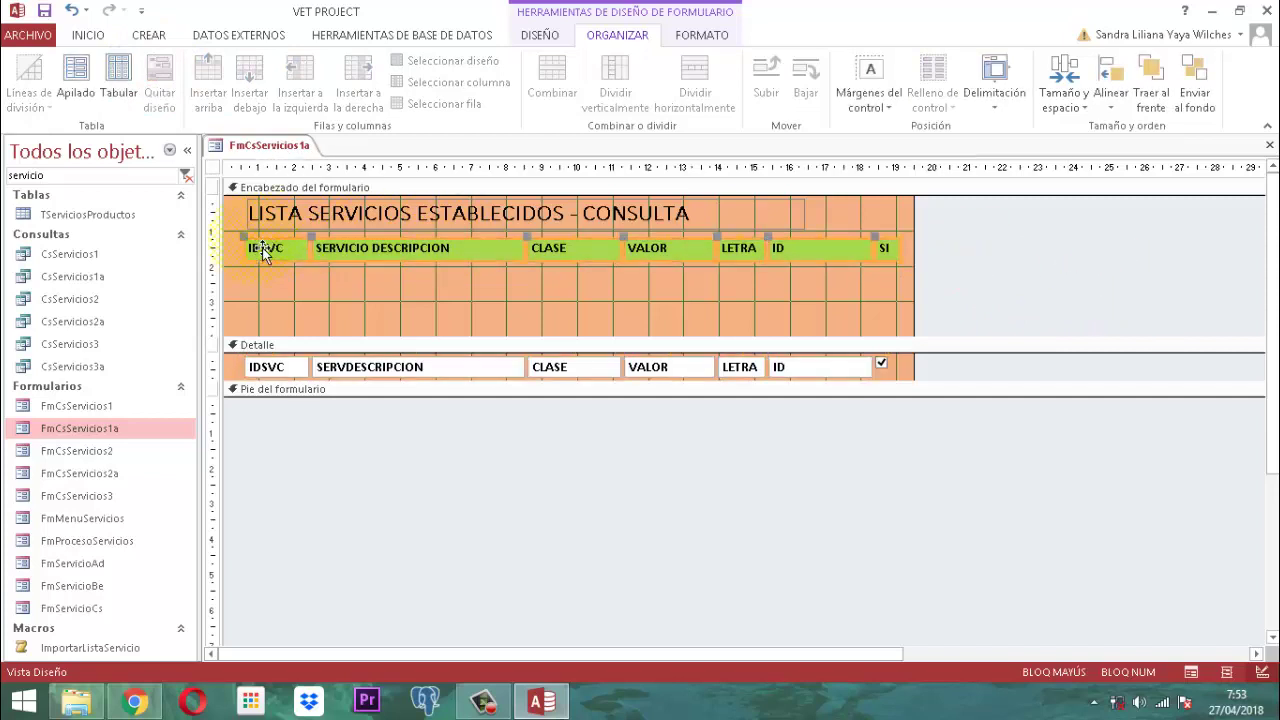
pyautogui.press('Down')
pyautogui.press('Down')
pyautogui.press('Down')
pyautogui.press('Down')
pyautogui.press('Down')
pyautogui.press('Down')
pyautogui.press('Down')
pyautogui.press('Down')
pyautogui.press('Down')
pyautogui.press('Down')
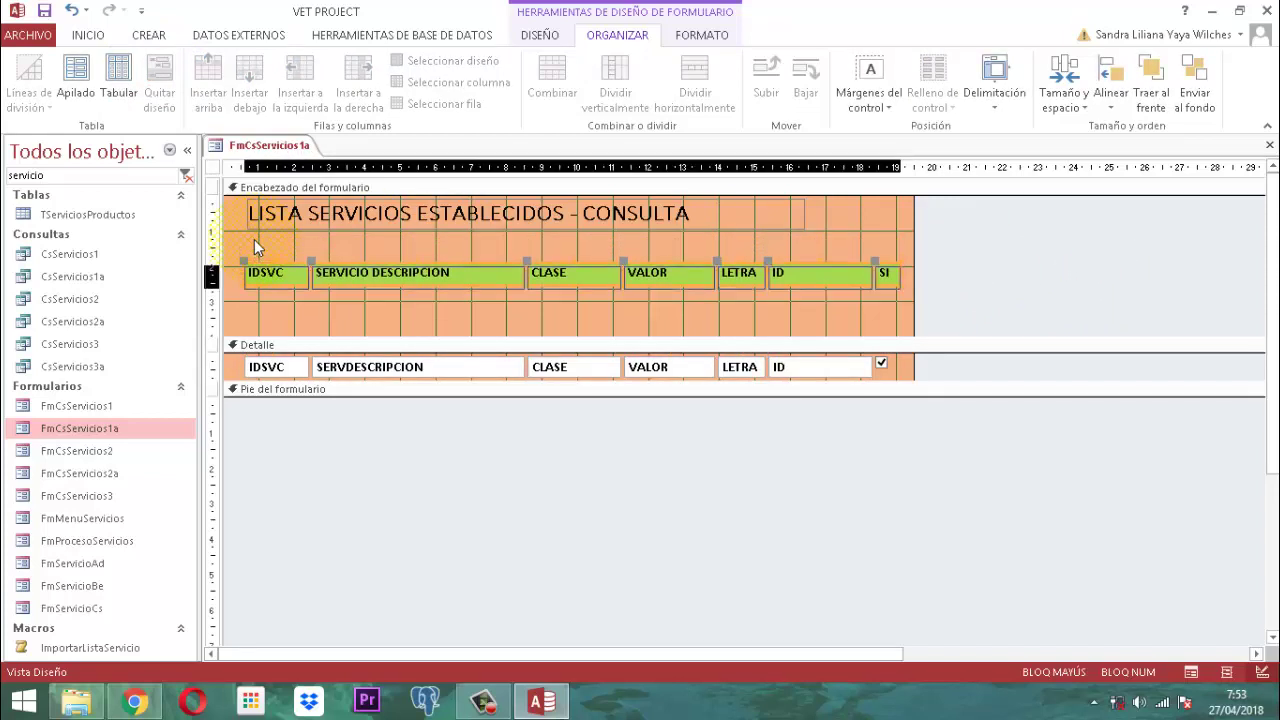
pyautogui.press('Down')
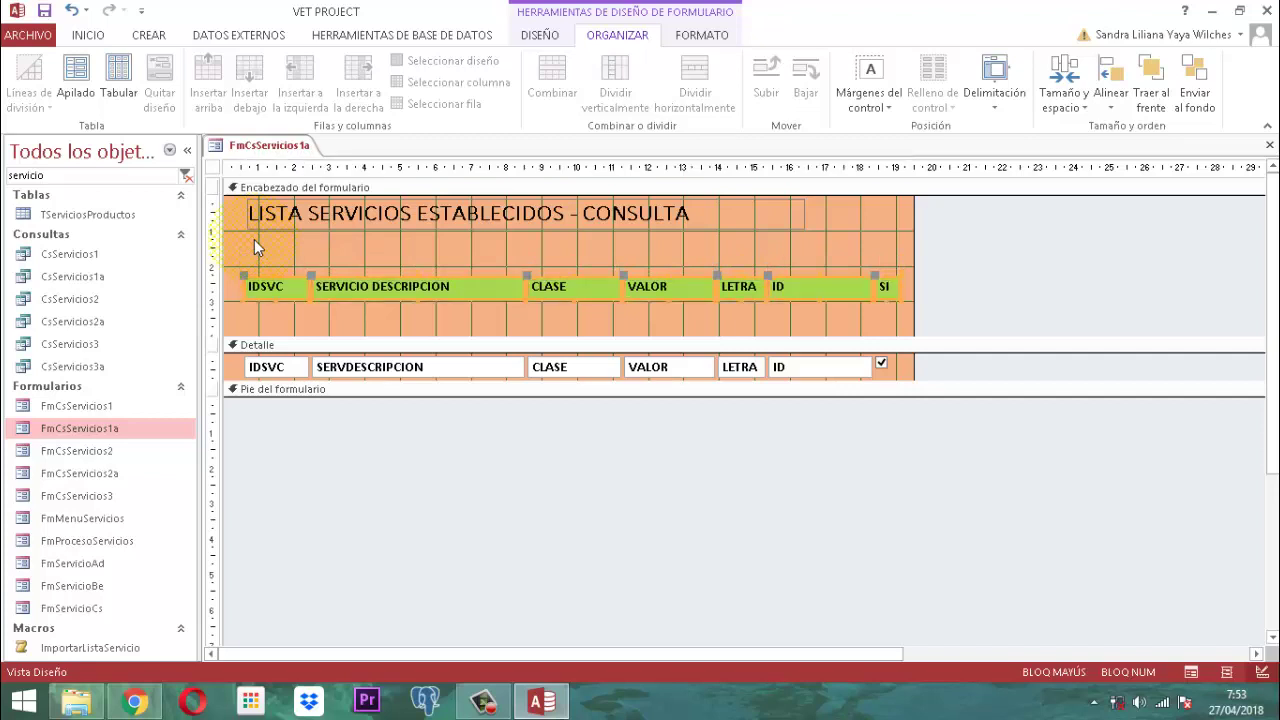
pyautogui.click(1007, 281)
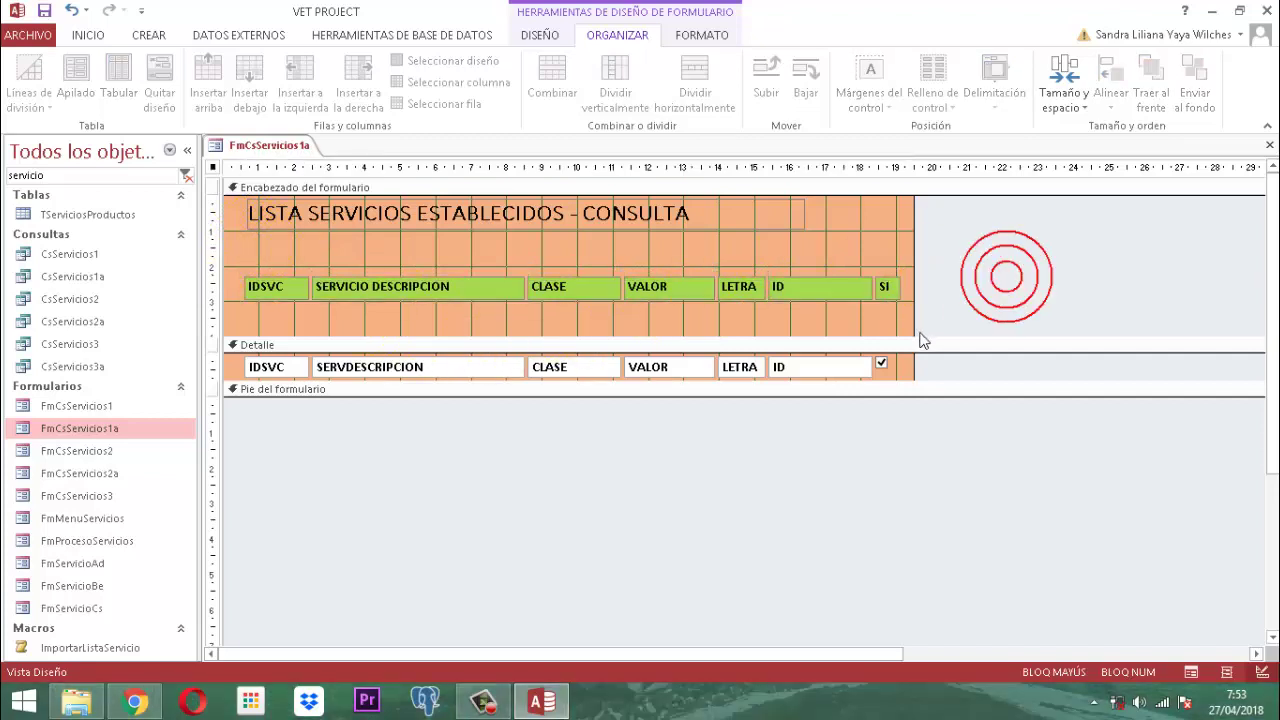
pyautogui.moveTo(926, 343); pyautogui.dragTo(931, 309)
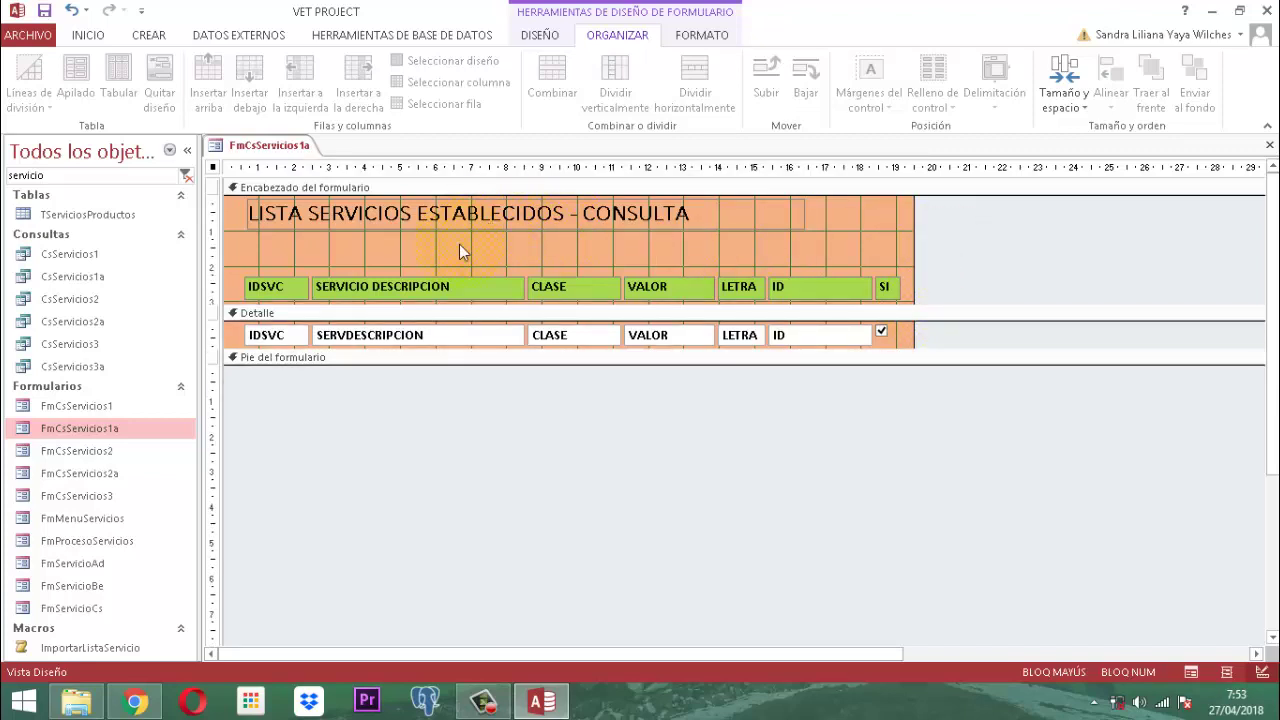
# Step: Add an unbound text box with its label in the header, between the title and the column labels
pyautogui.click(539, 35)
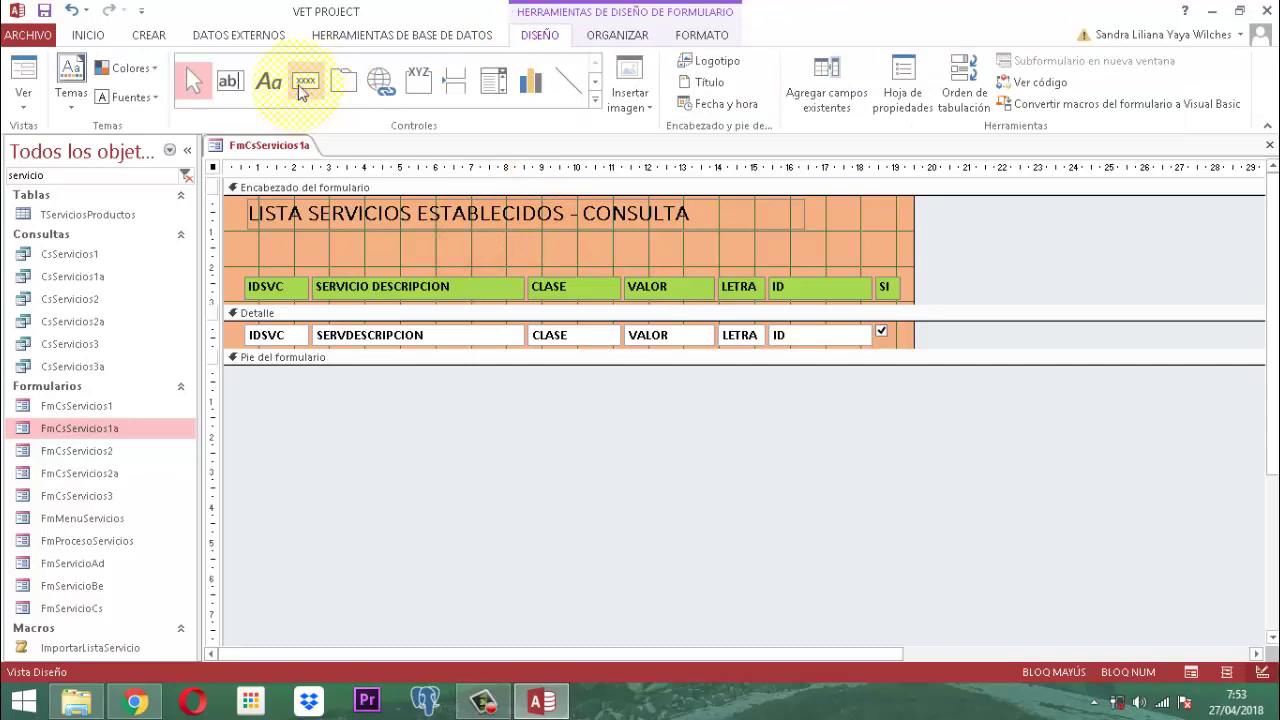
pyautogui.click(229, 81)
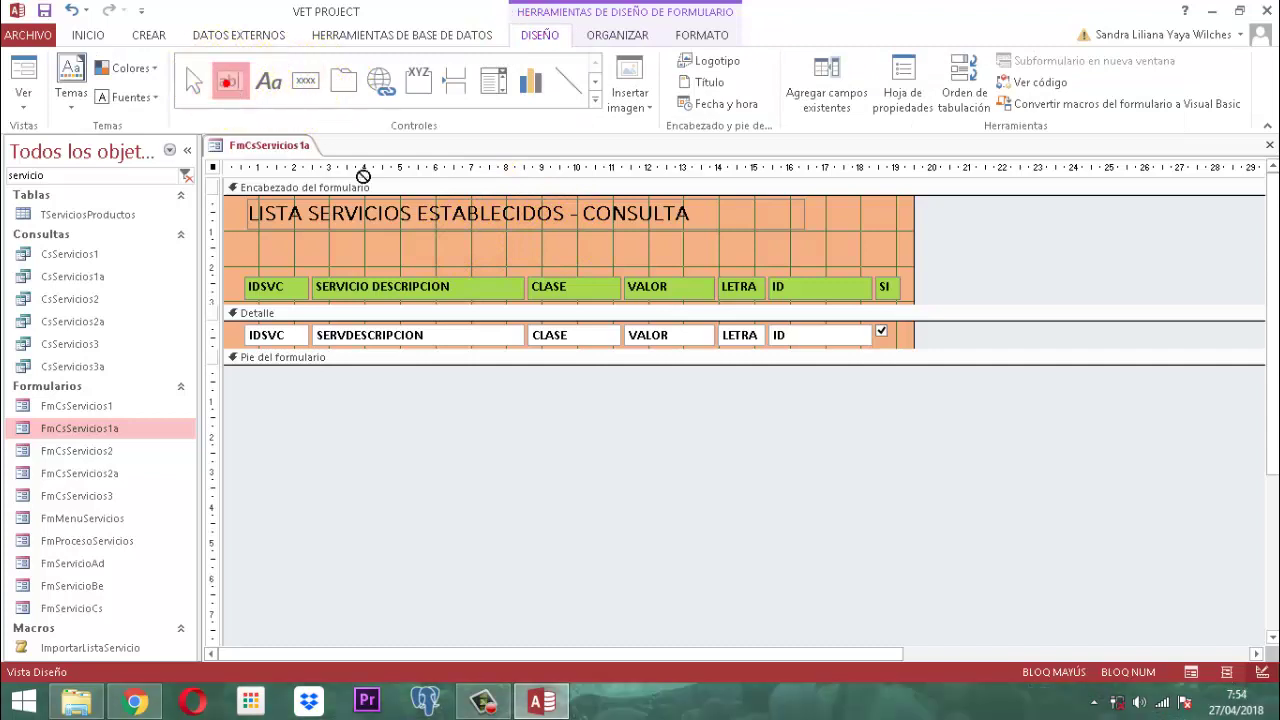
pyautogui.click(453, 239)
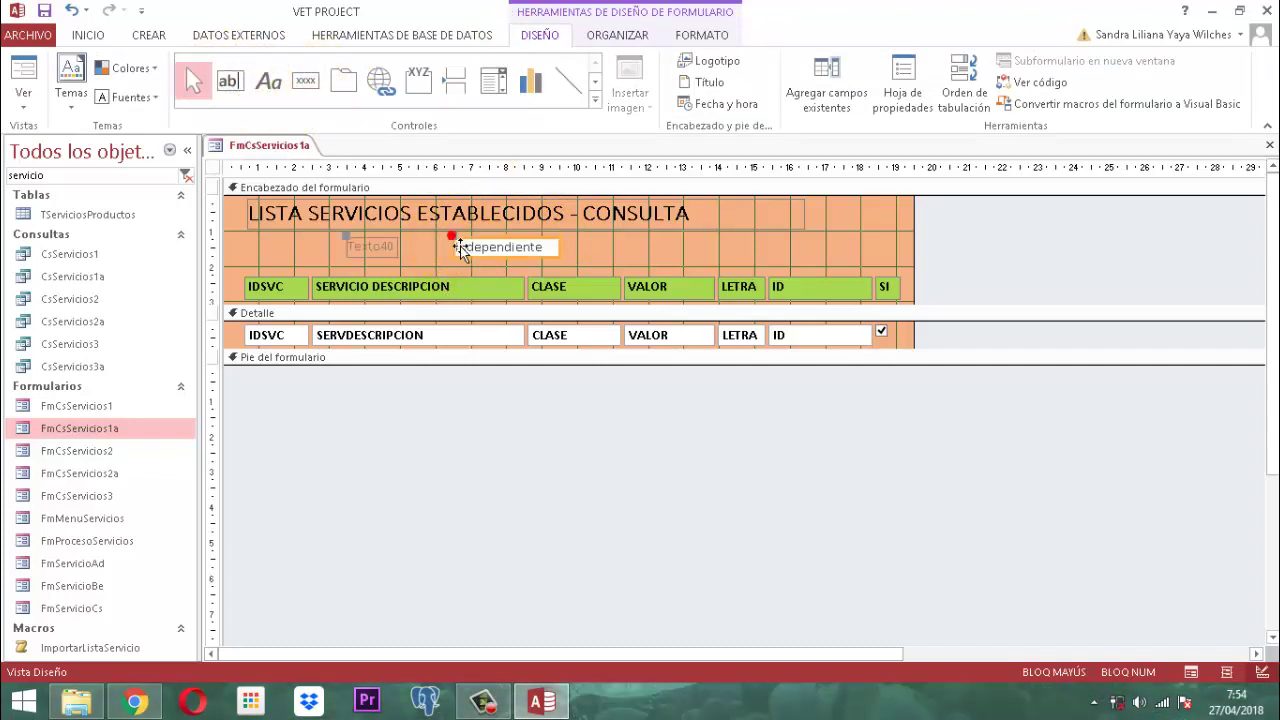
# Step: Copy the formatting of the SERVICIO DESCRIPCION header label onto the new text box's label
pyautogui.click(381, 285)
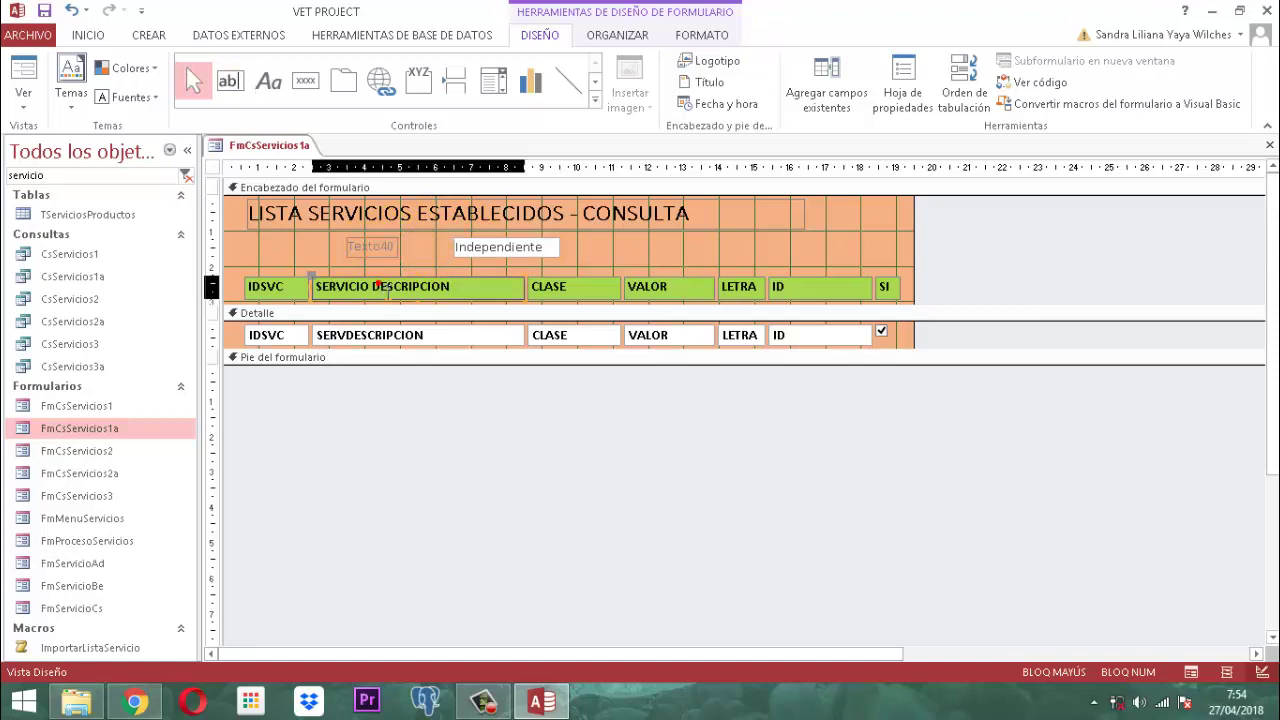
pyautogui.click(702, 34)
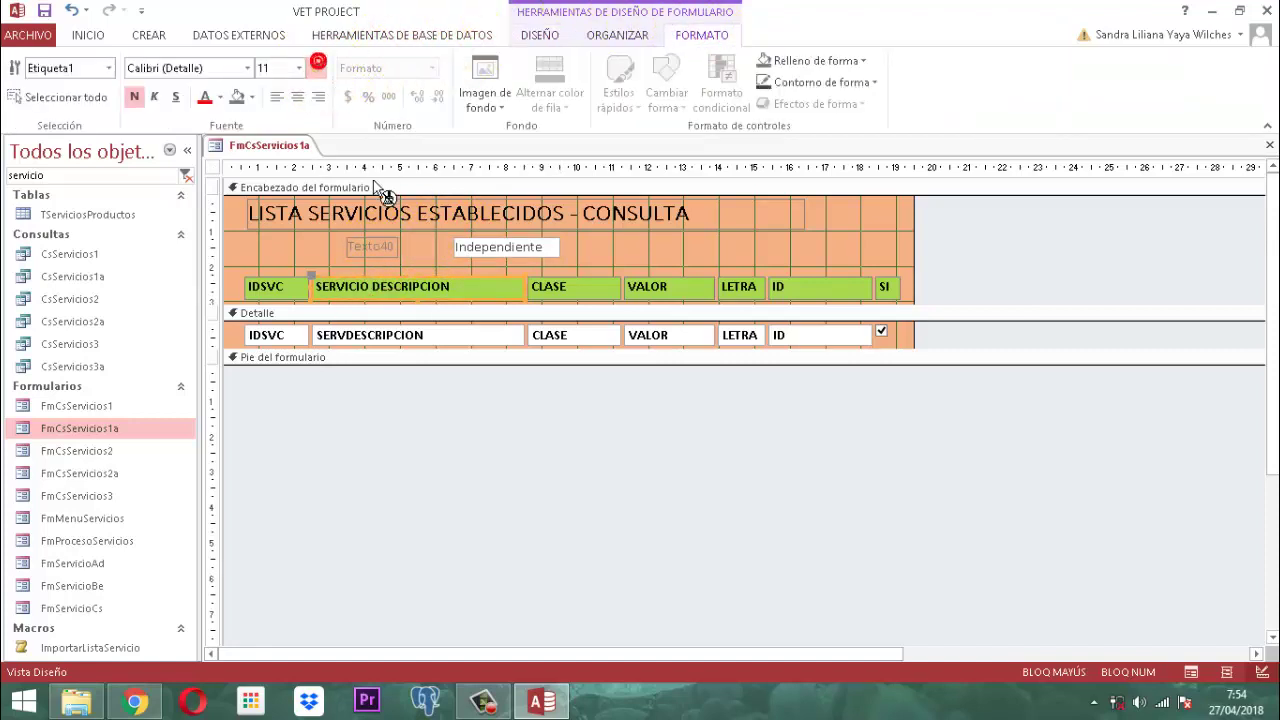
pyautogui.click(369, 249)
pyautogui.click(1038, 251)
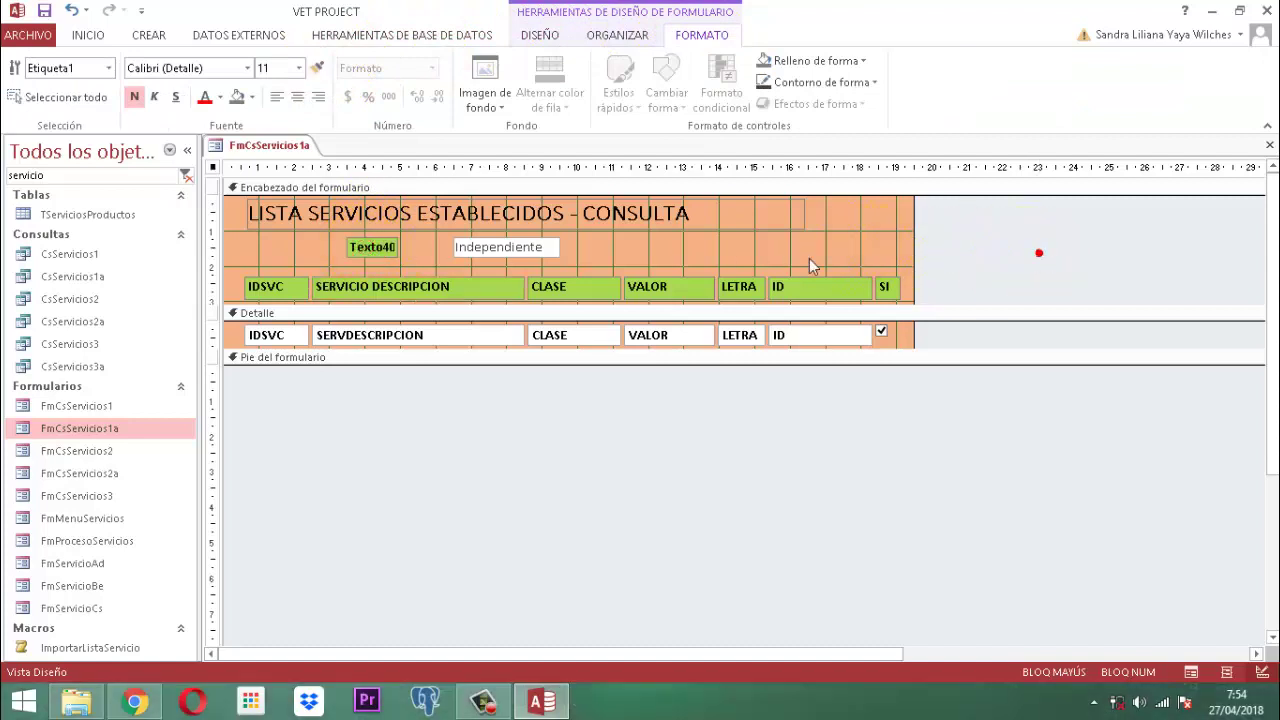
pyautogui.click(378, 252)
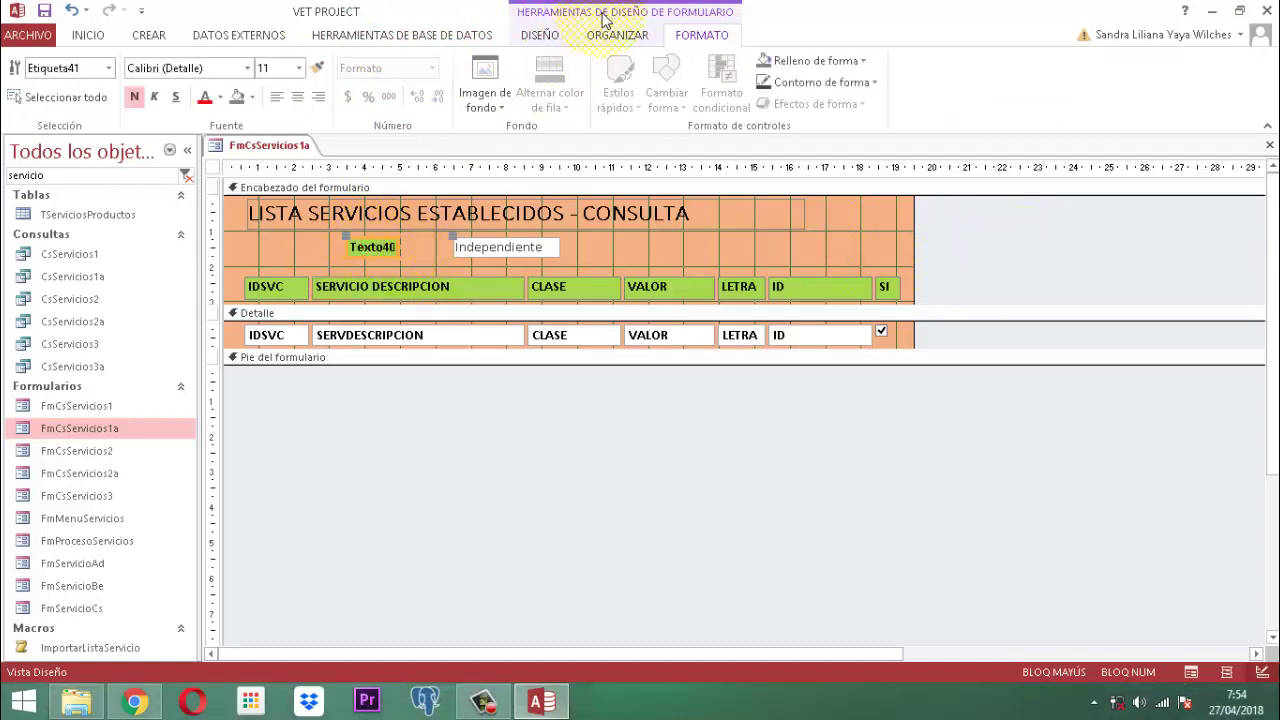
pyautogui.click(592, 248)
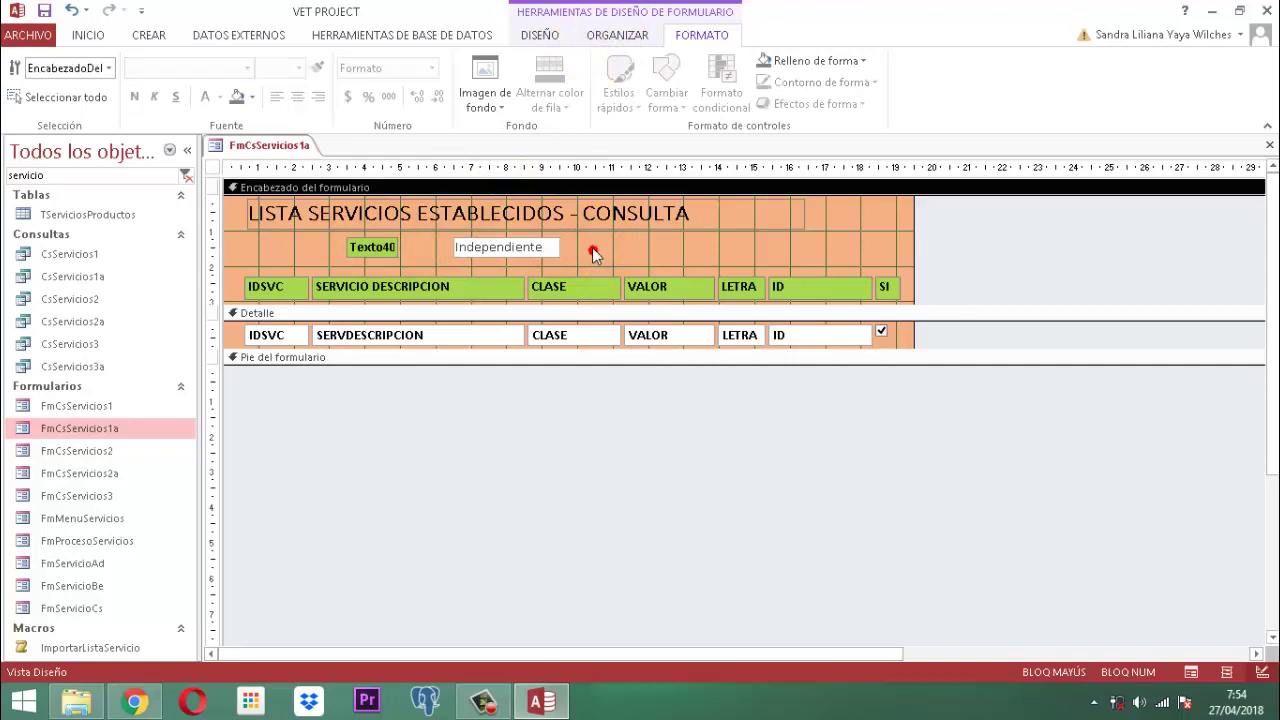
# Step: Apply a stacked layout to the new header text box and its label
pyautogui.click(378, 252)
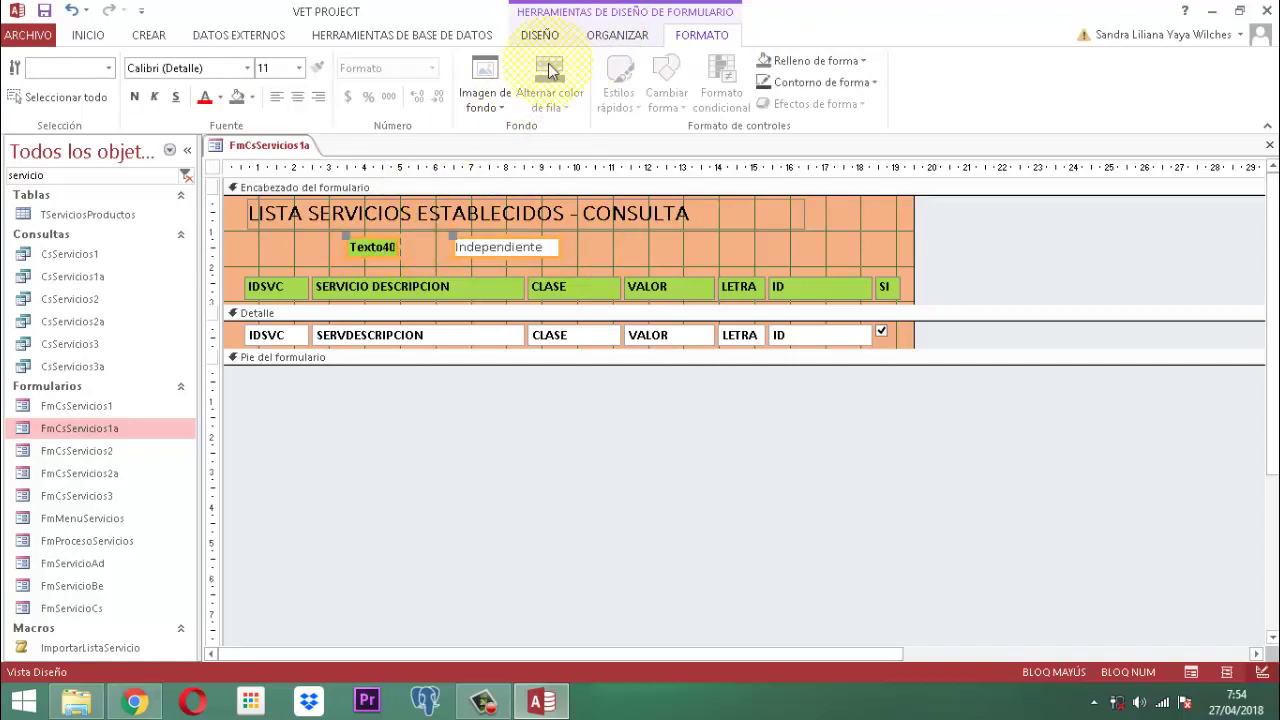
pyautogui.click(605, 35)
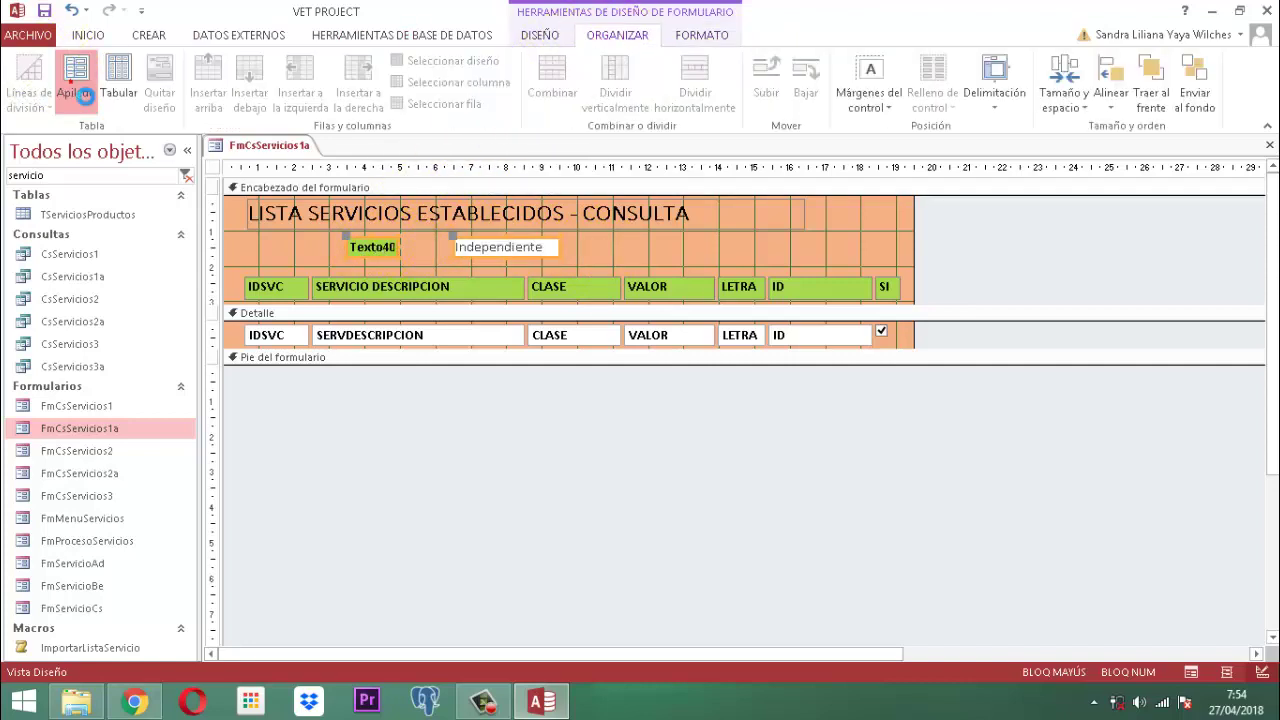
pyautogui.click(75, 75)
pyautogui.click(578, 240)
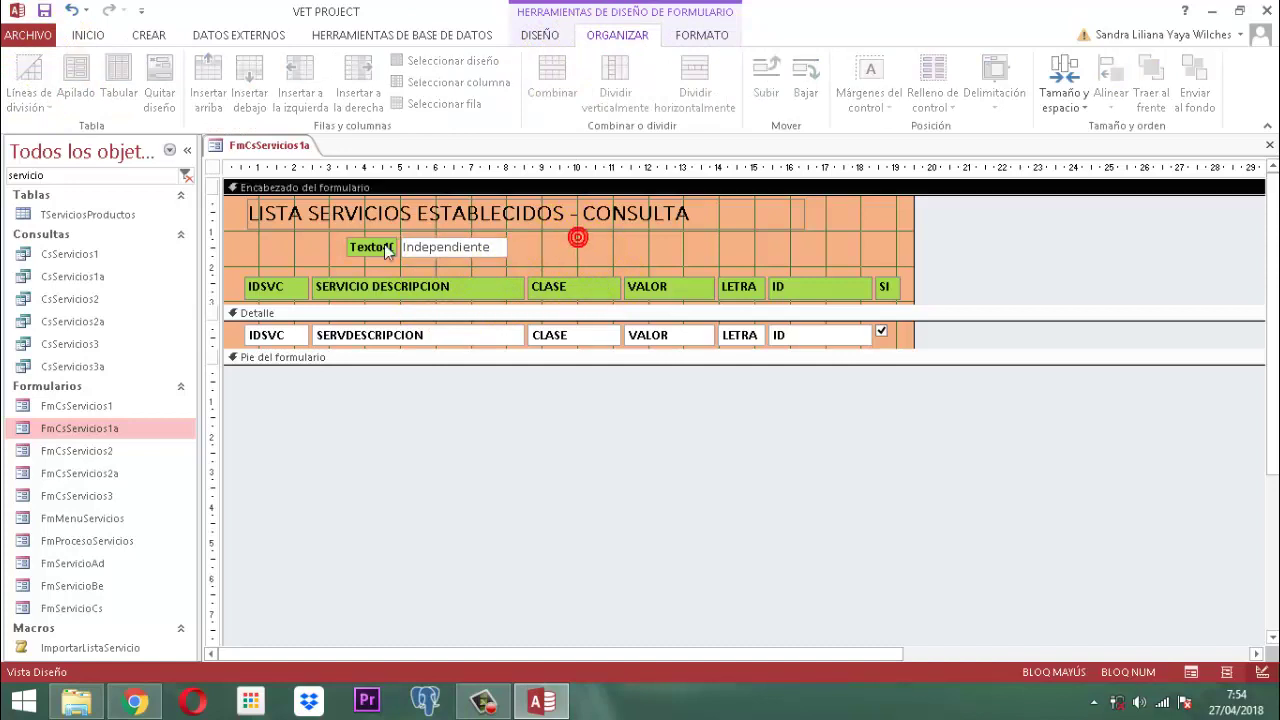
# Step: Change the new label's caption to "Total serviciios confirmados esta línea"
pyautogui.click(371, 248)
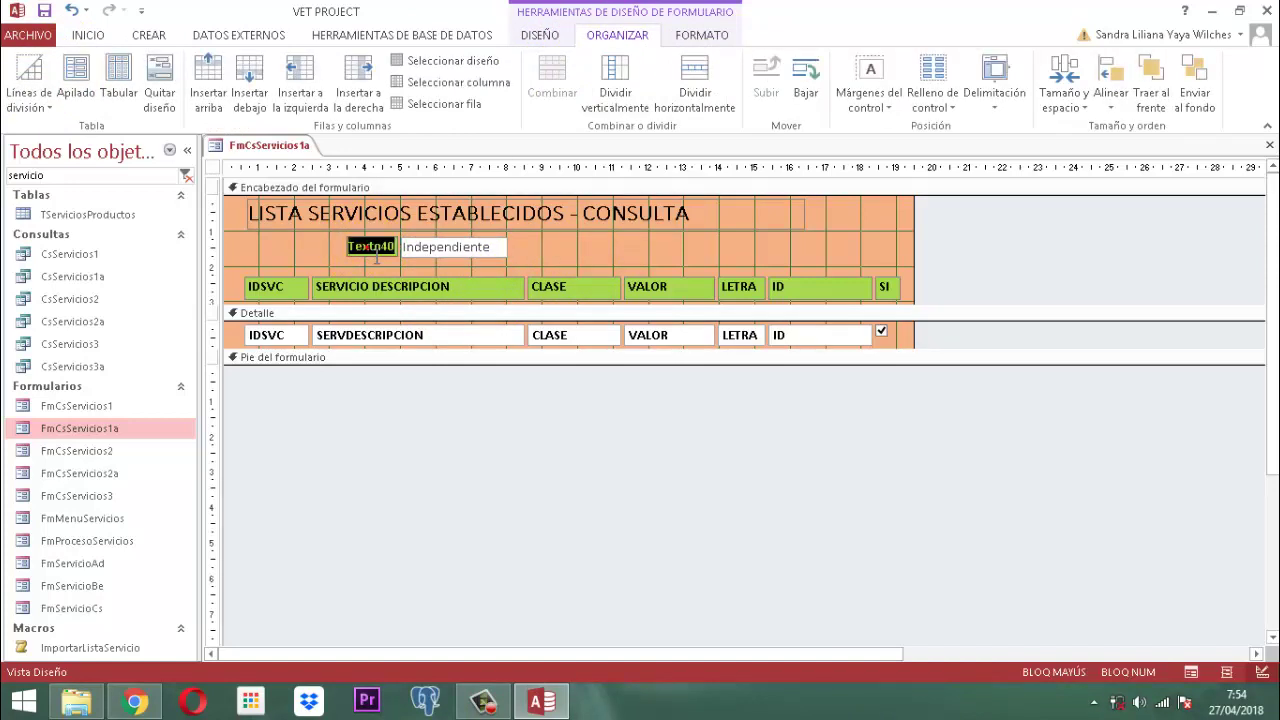
pyautogui.write('T')
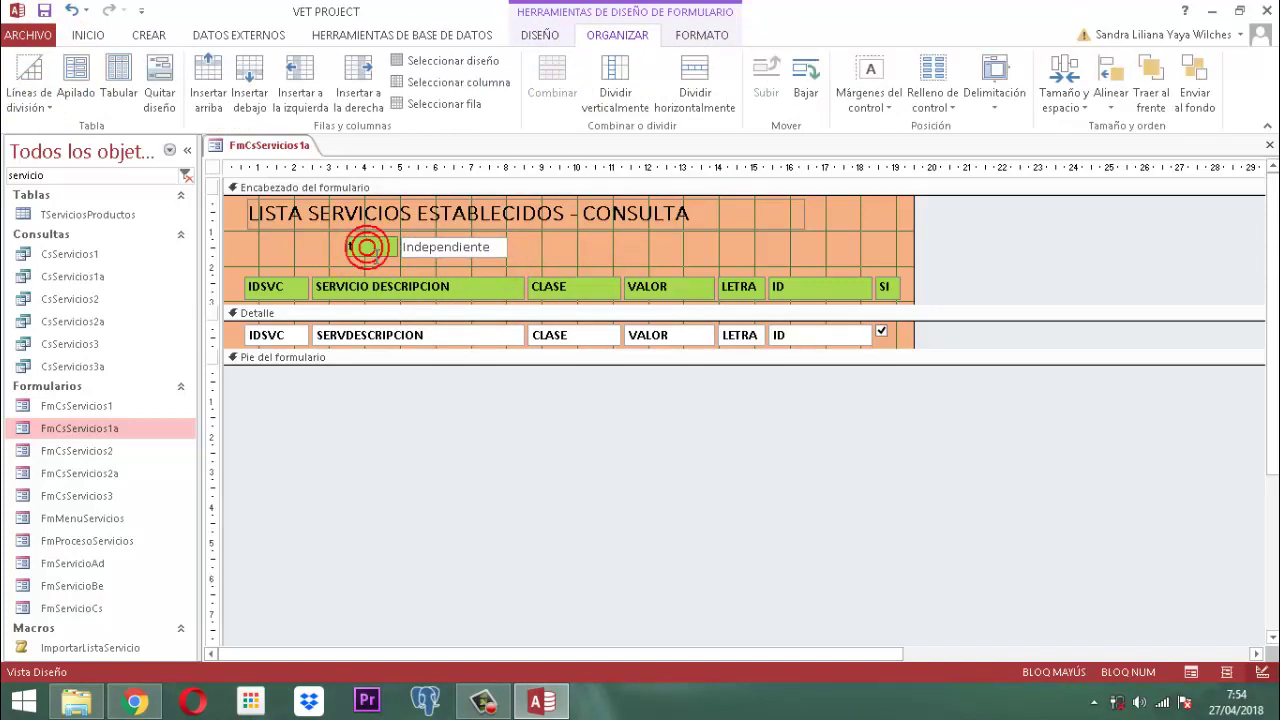
pyautogui.press('capslock')
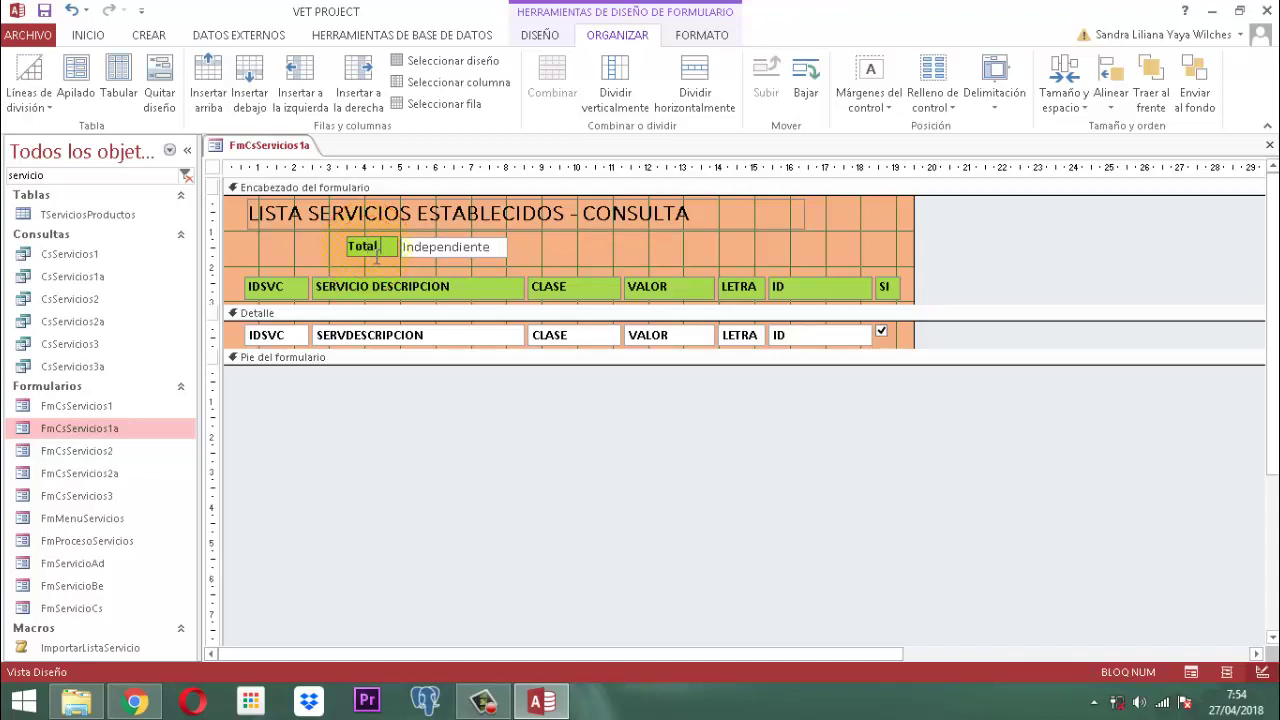
pyautogui.write('otal servicios ')
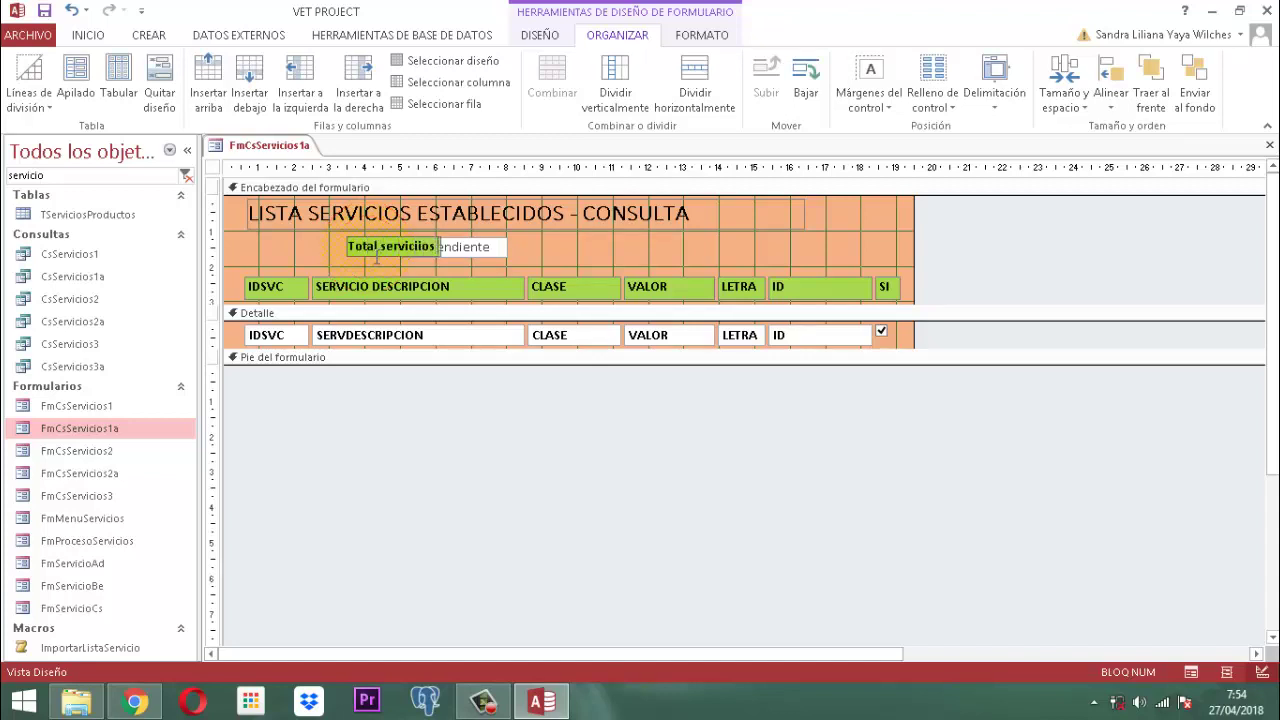
pyautogui.write('confirmados esta linea')
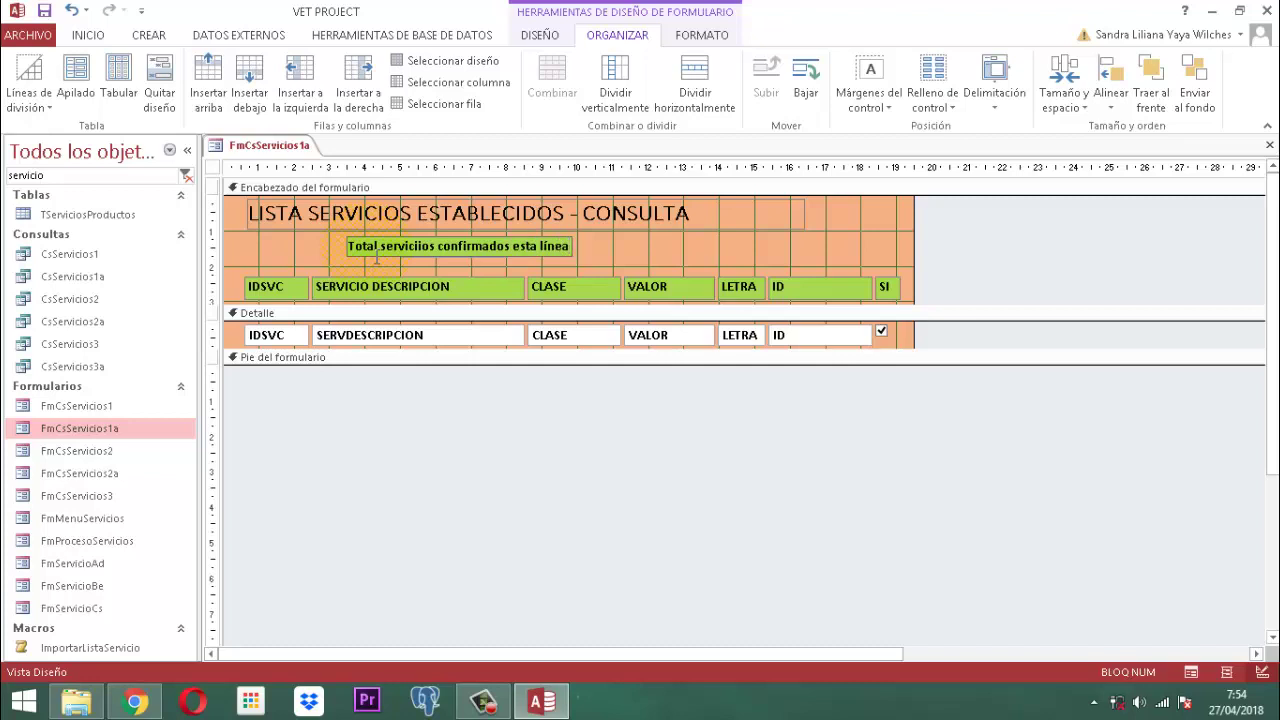
pyautogui.click(1056, 245)
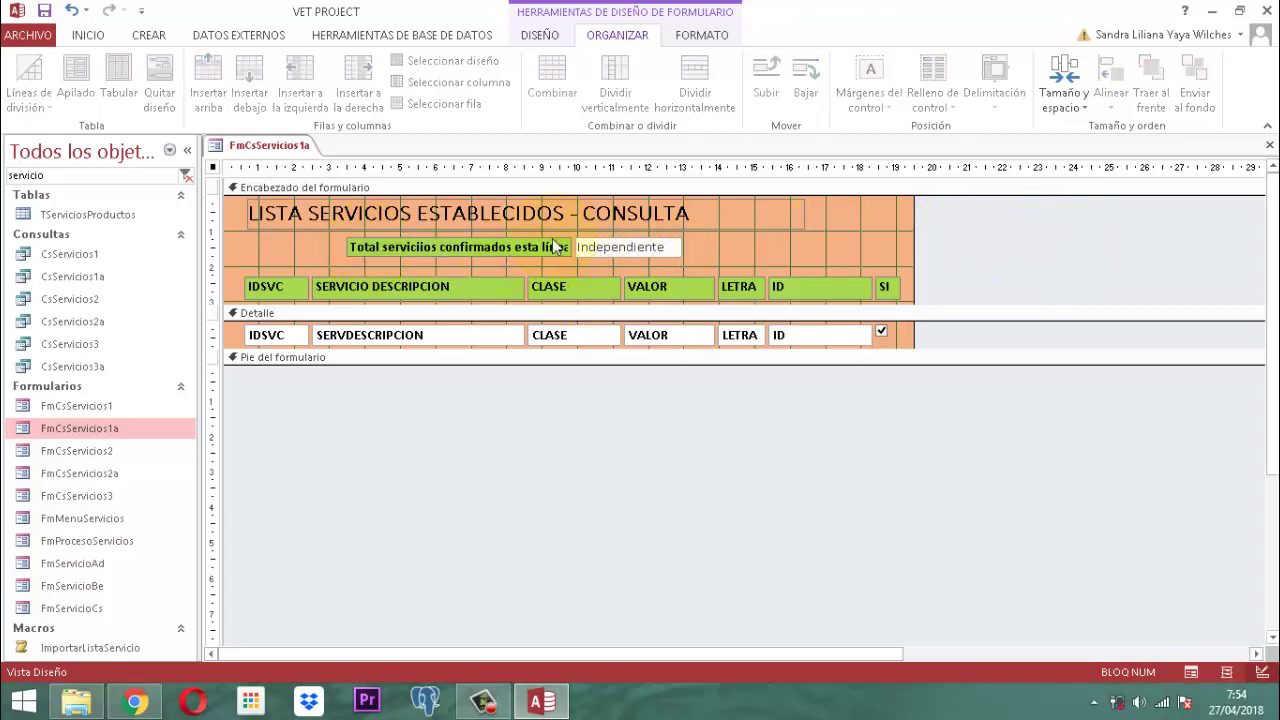
# Step: Remove the stacked layout from the total label and its unbound text box
pyautogui.click(635, 251)
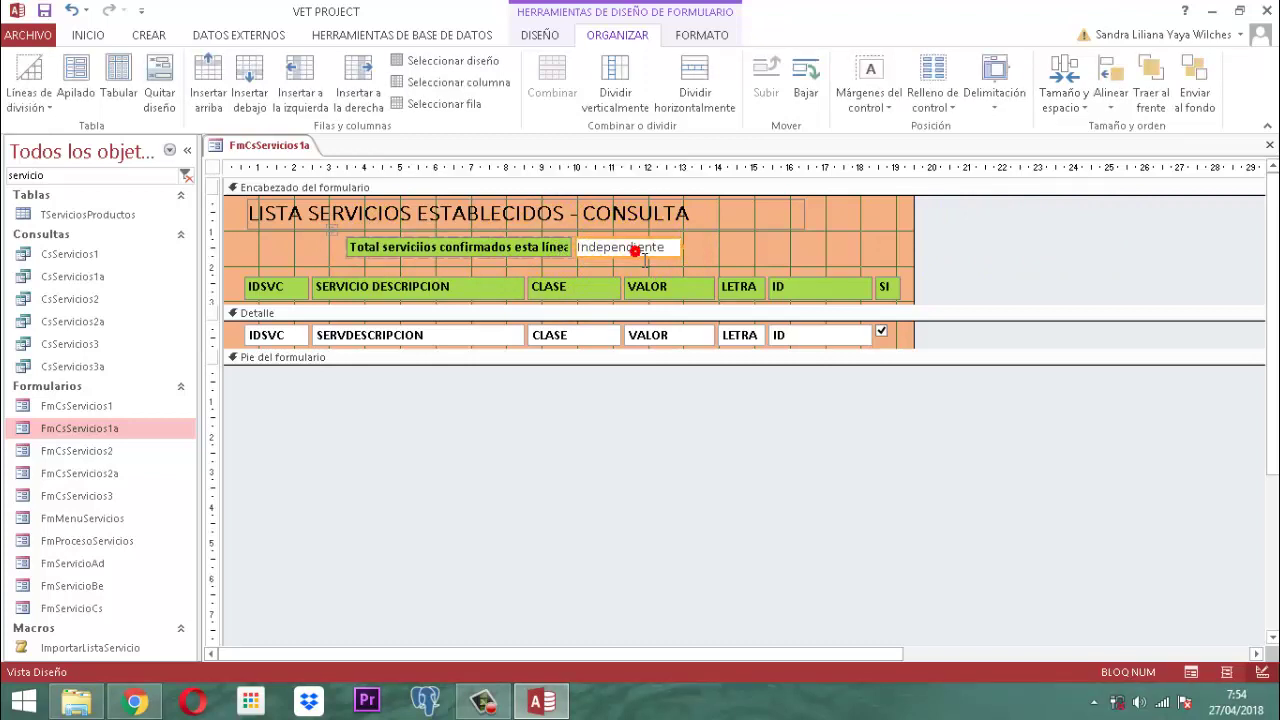
pyautogui.click(646, 257)
pyautogui.click(1140, 266)
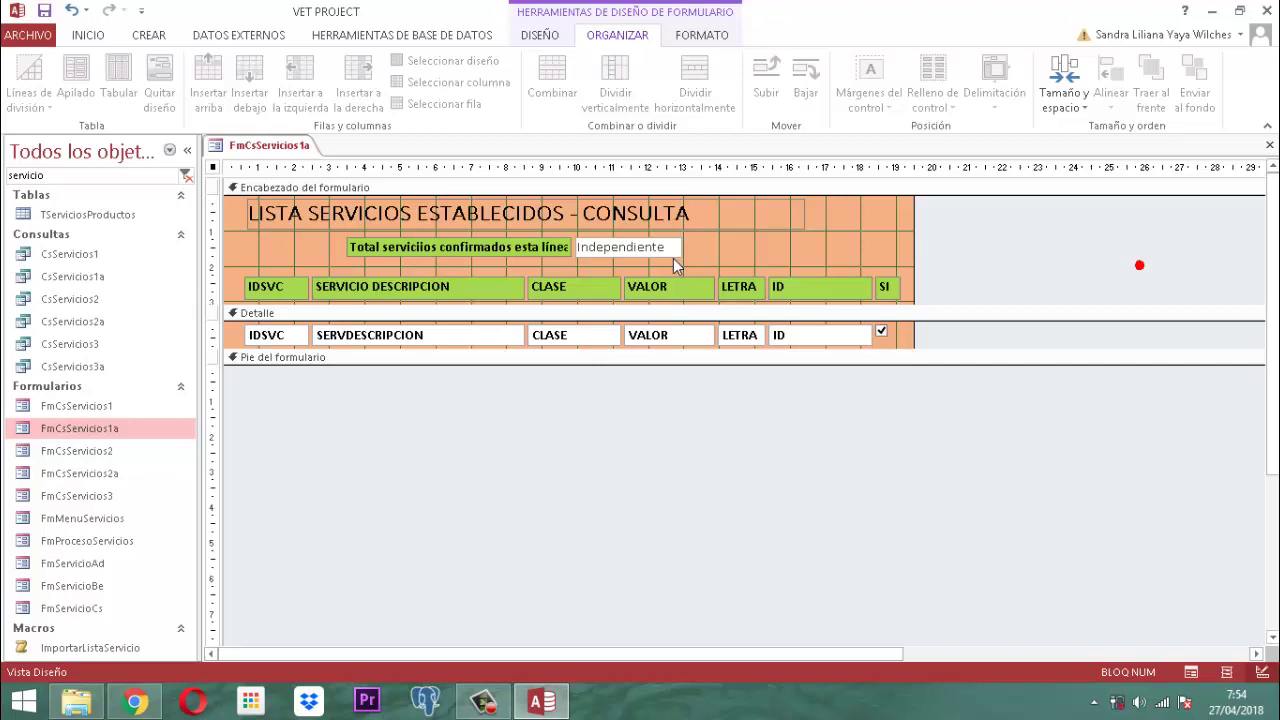
pyautogui.click(622, 251)
pyautogui.moveTo(716, 251); pyautogui.dragTo(330, 218)
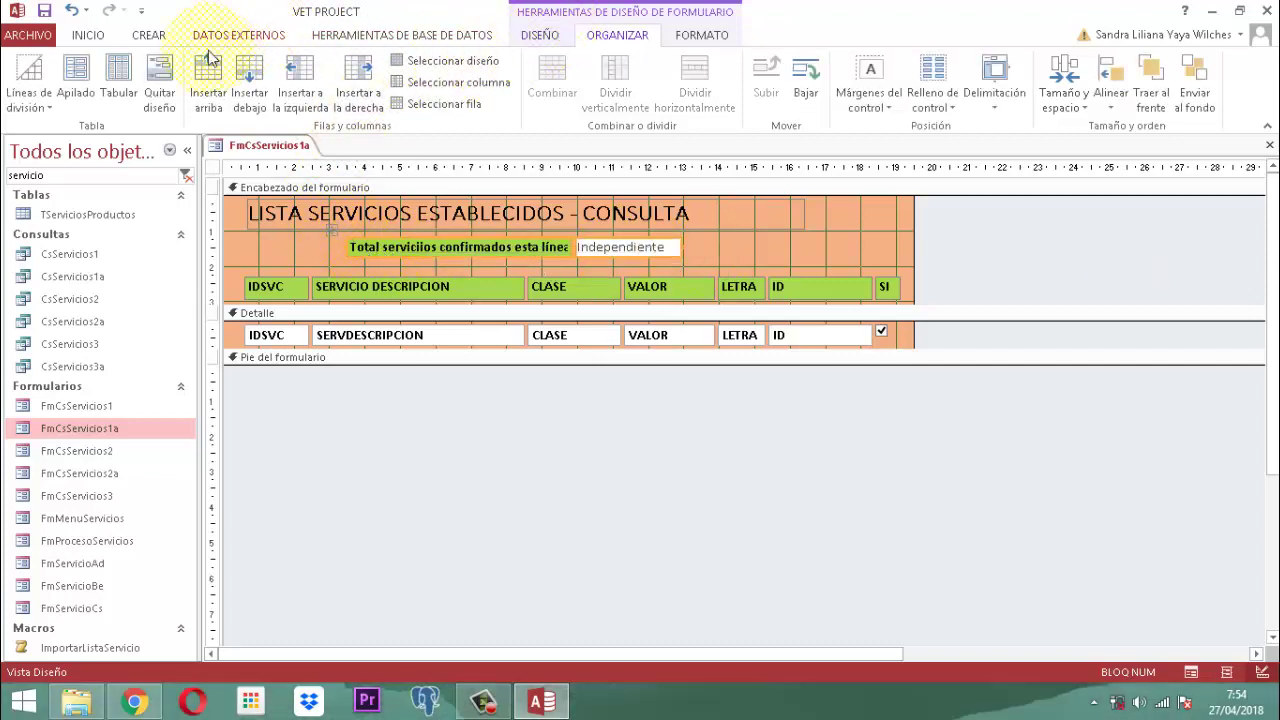
pyautogui.click(160, 85)
pyautogui.click(1083, 273)
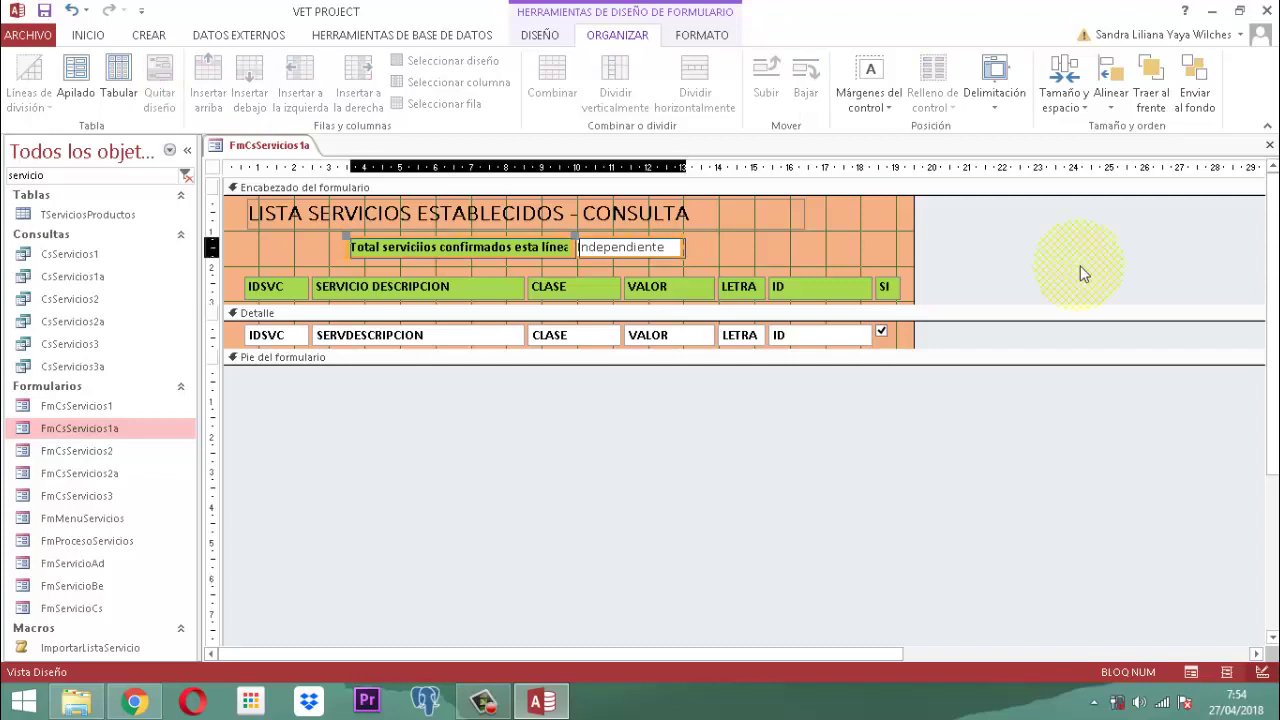
# Step: Move the total label and its text box about 6 cm right, ending near the right edge of the column labels
pyautogui.press('Right')
pyautogui.press('Right')
pyautogui.press('Right')
pyautogui.press('Right')
pyautogui.press('Right')
pyautogui.press('Right')
pyautogui.press('Right')
pyautogui.press('Right')
pyautogui.press('Right')
pyautogui.press('Right')
pyautogui.press('Right')
pyautogui.press('Right')
pyautogui.press('Right')
pyautogui.press('Right')
pyautogui.press('Right')
pyautogui.press('Right')
pyautogui.press('Right')
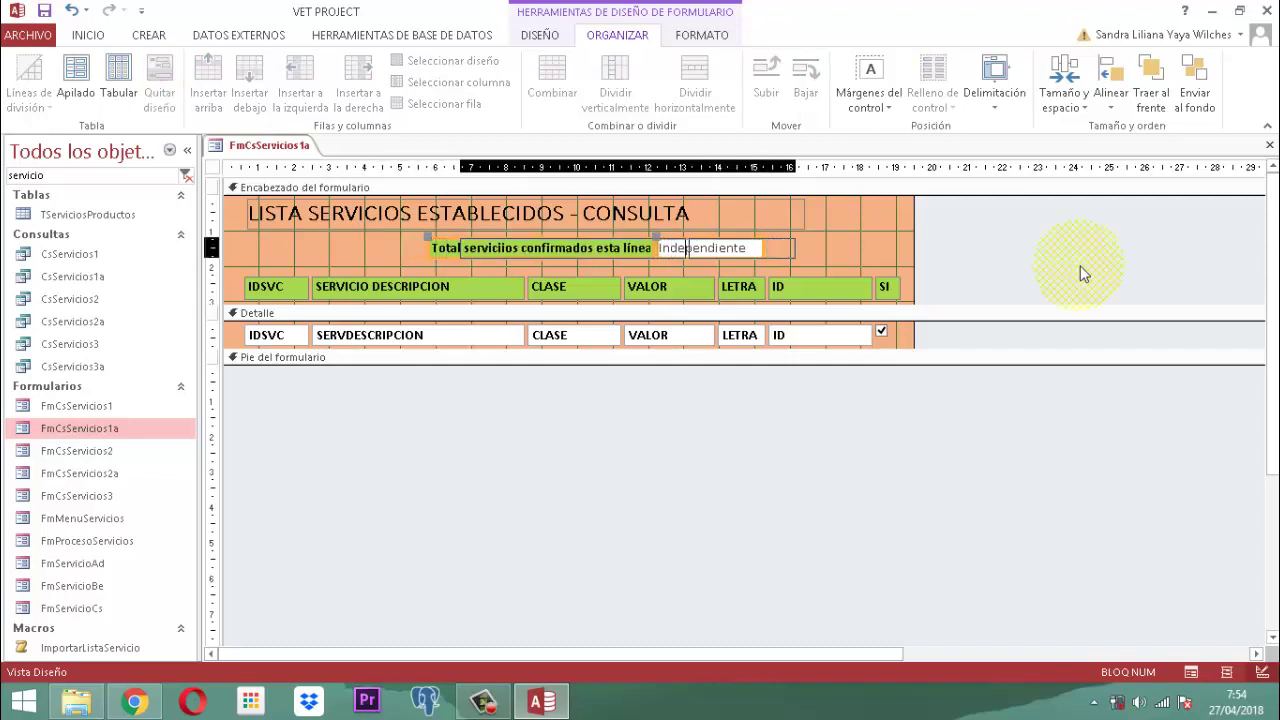
pyautogui.press('Right')
pyautogui.press('Right')
pyautogui.press('Right')
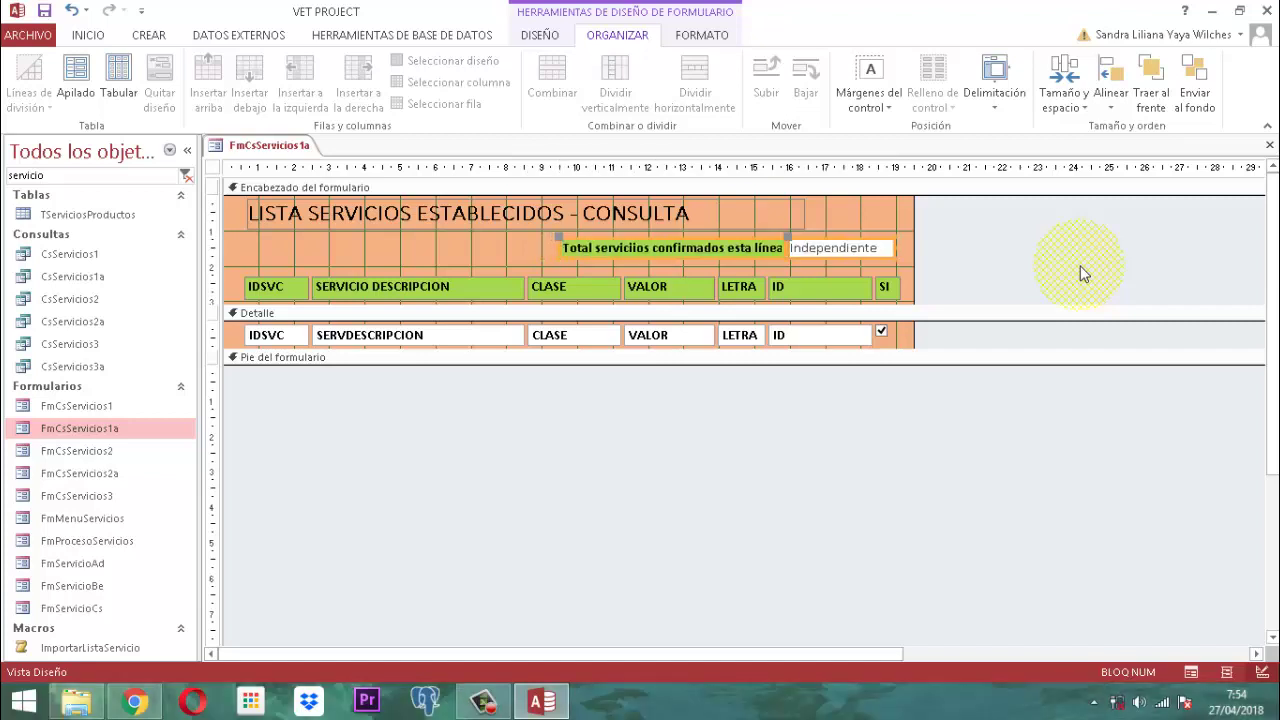
pyautogui.click(1011, 229)
# Step: Right-align the form title's text and move the title about 2.6 cm right, in line with the total text box's right edge
pyautogui.click(641, 221)
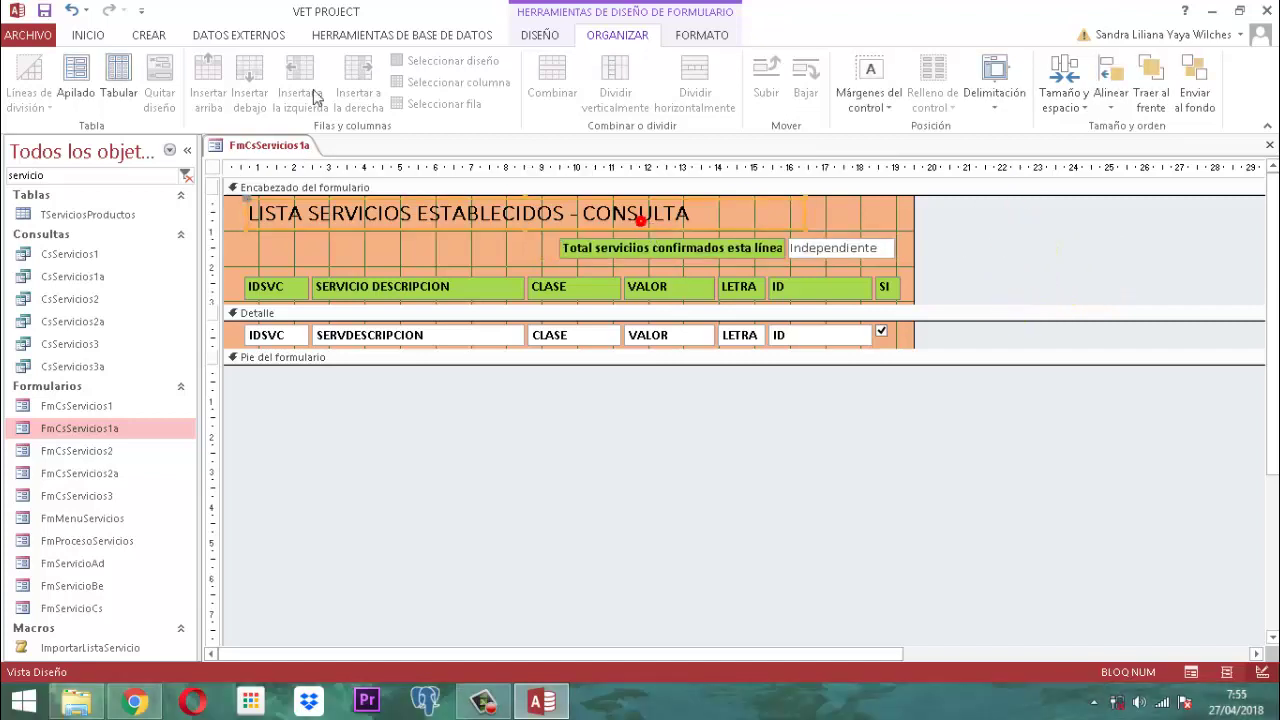
pyautogui.click(689, 34)
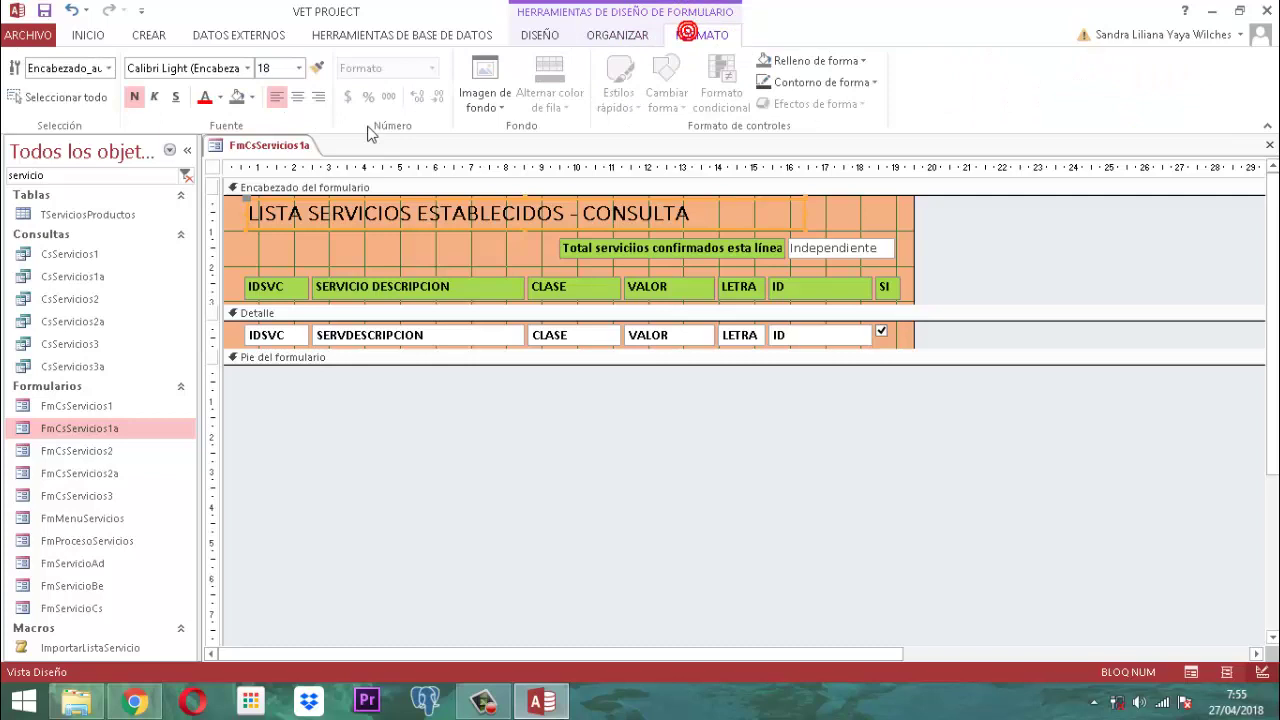
pyautogui.click(319, 96)
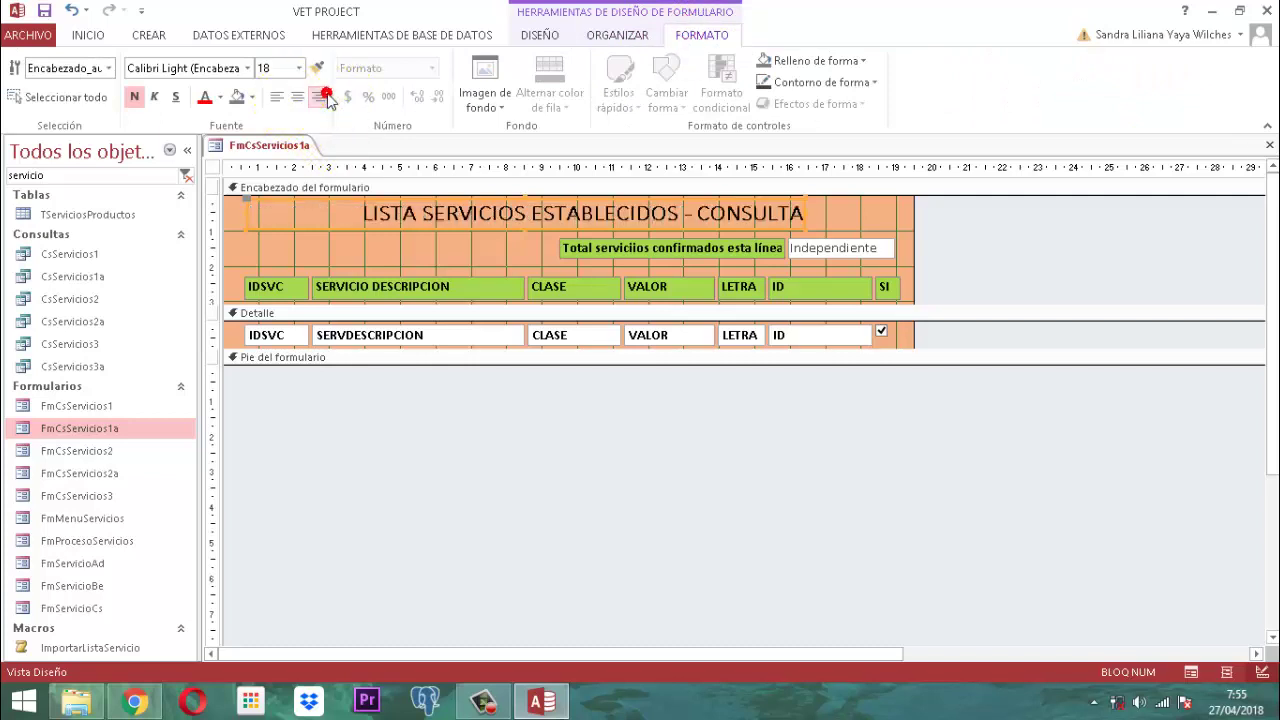
pyautogui.press('Right')
pyautogui.press('Right')
pyautogui.press('Right')
pyautogui.press('Right')
pyautogui.press('Right')
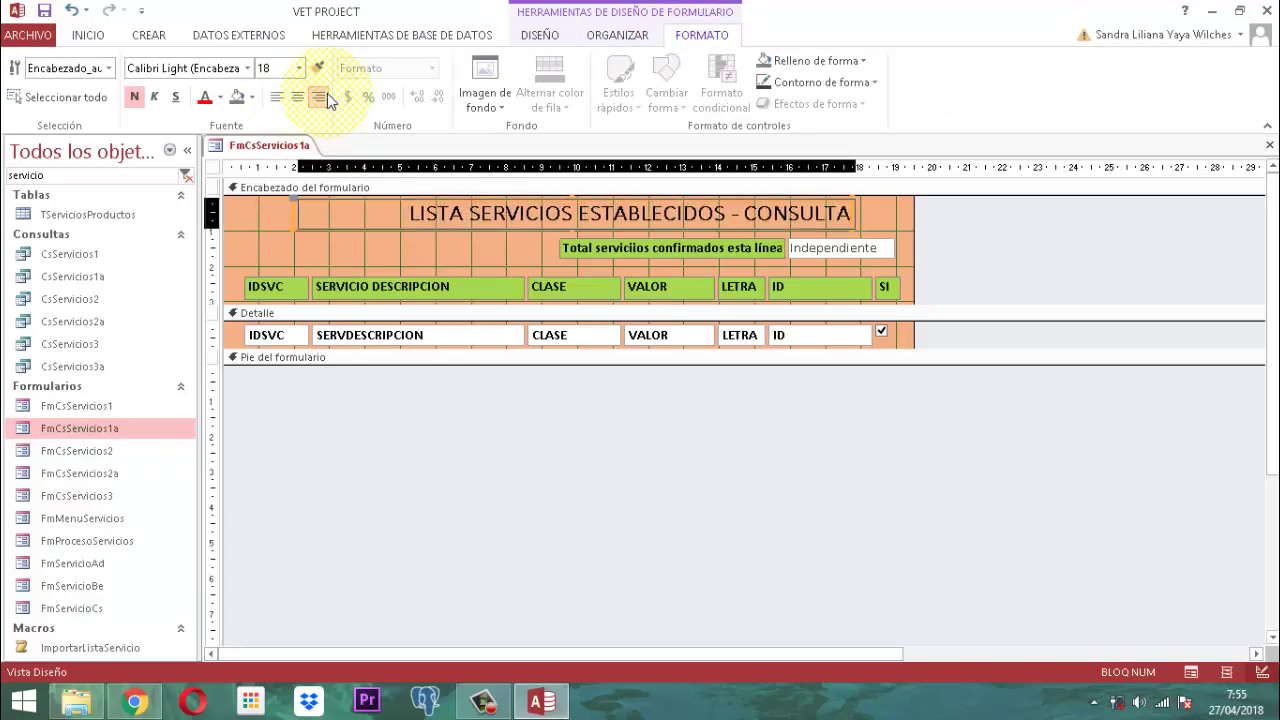
pyautogui.press('Right')
pyautogui.press('Right')
pyautogui.press('Right')
pyautogui.press('Right')
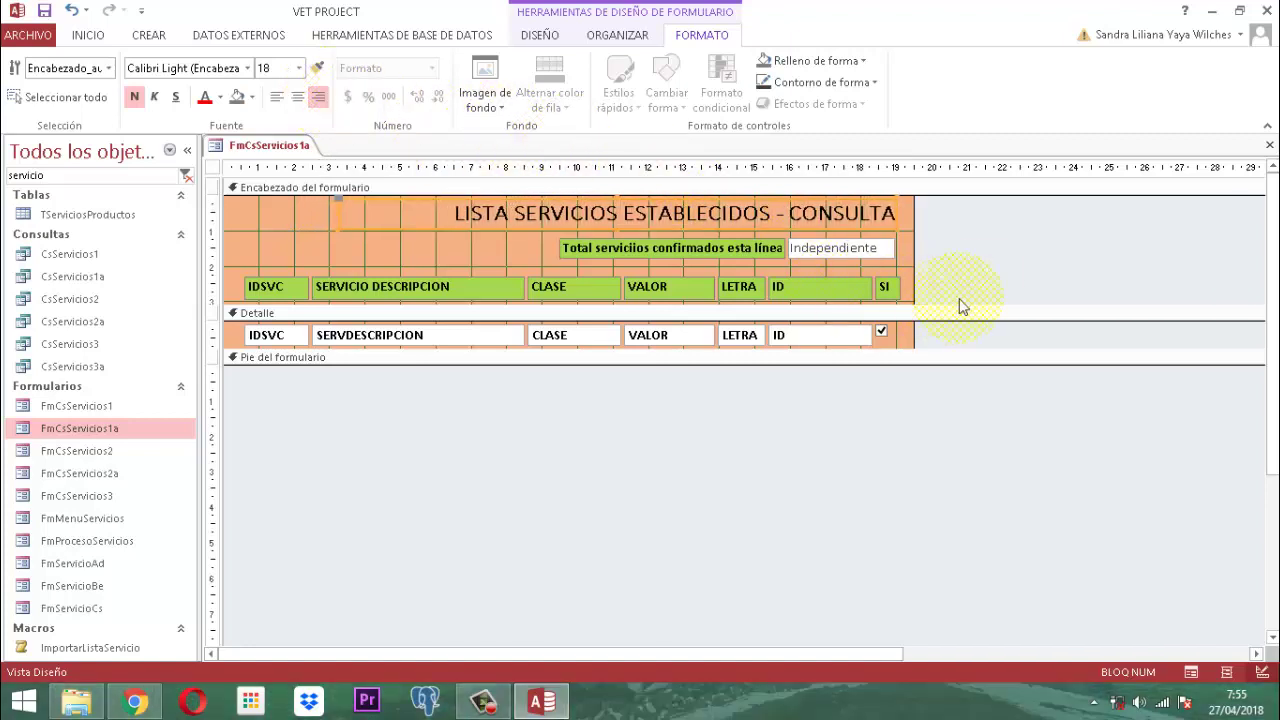
pyautogui.click(987, 270)
# Step: Set the unbound header text box's font colour to black and right-align its content
pyautogui.click(860, 260)
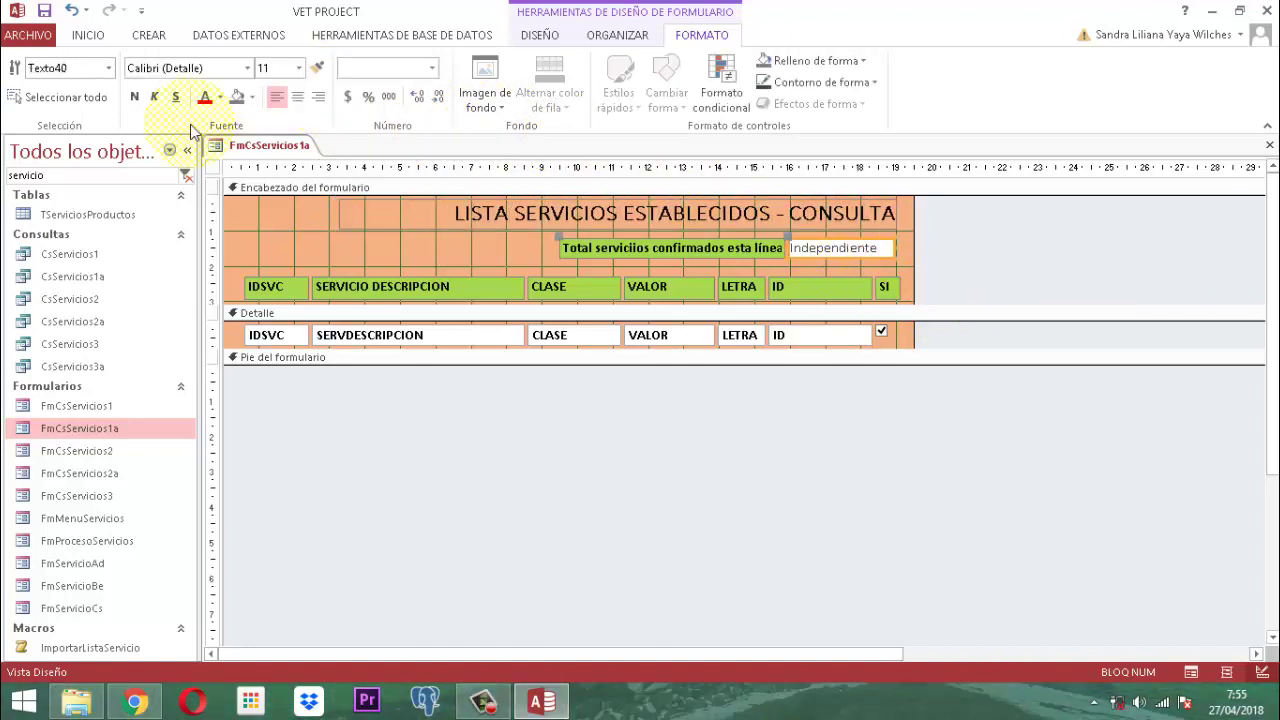
pyautogui.click(219, 97)
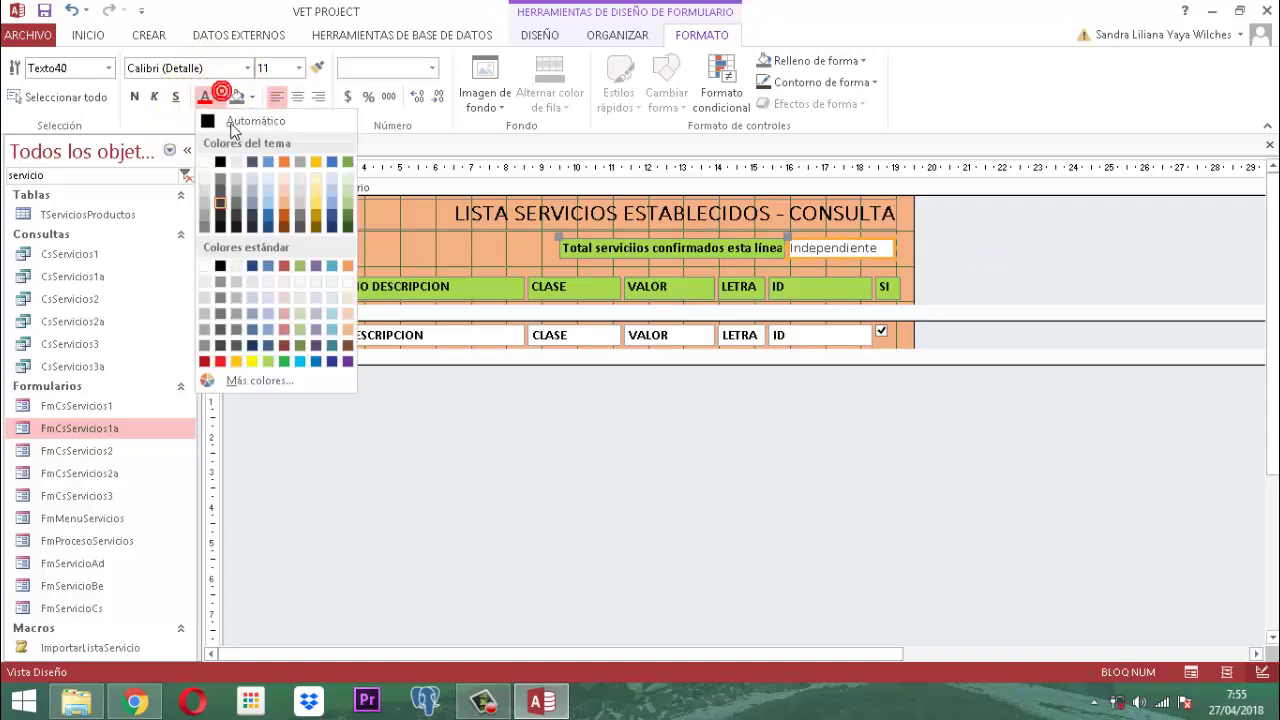
pyautogui.click(229, 162)
pyautogui.click(961, 261)
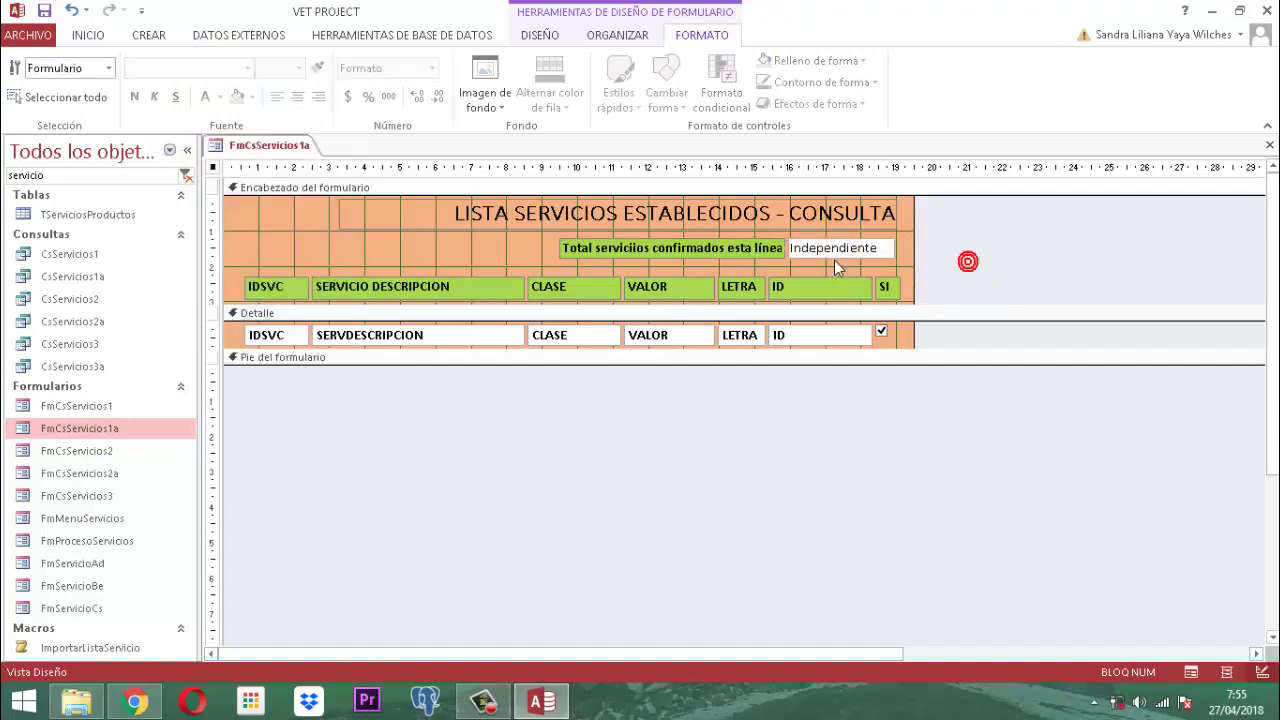
pyautogui.click(840, 247)
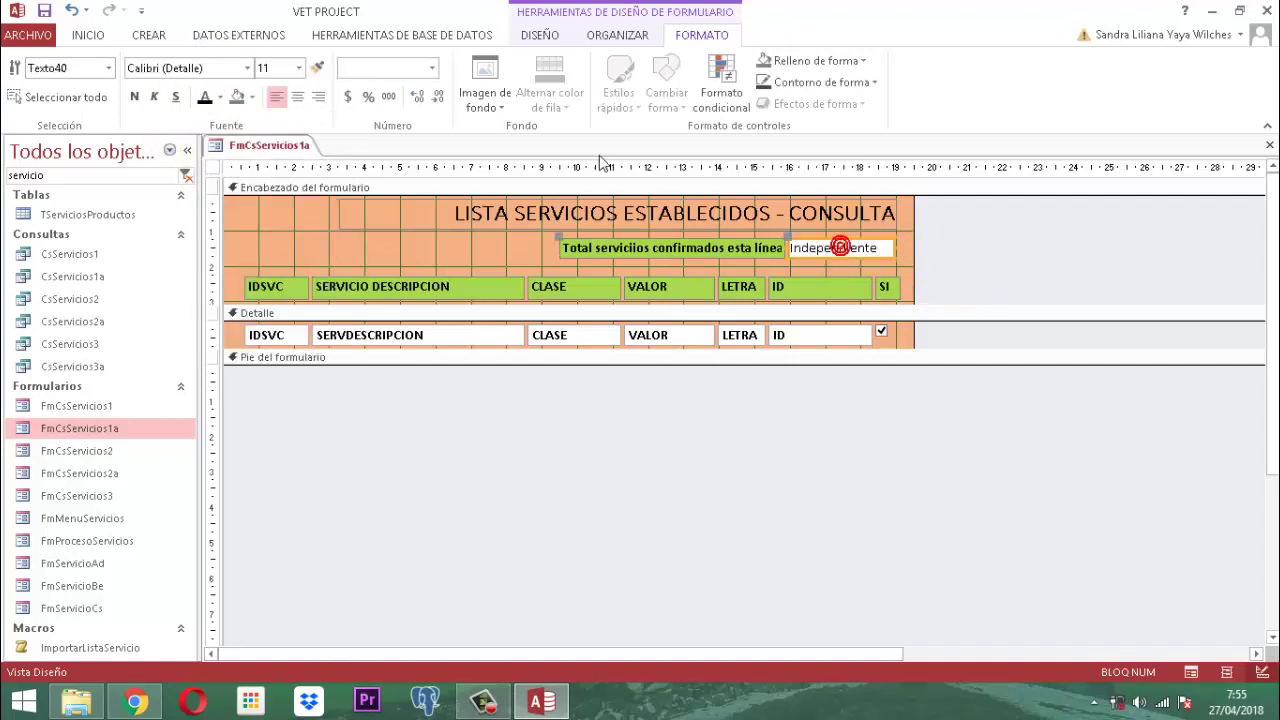
pyautogui.click(318, 96)
pyautogui.click(966, 266)
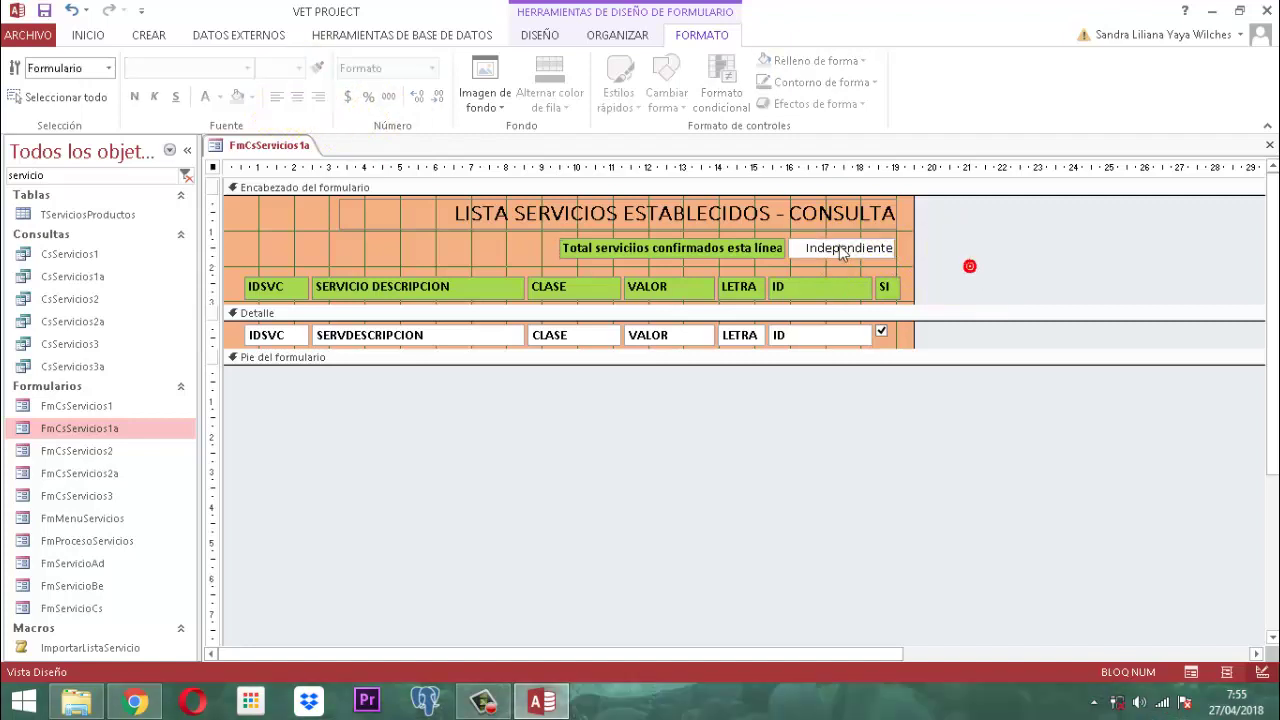
# Step: Open the expression builder for the control source of the unbound total text box in the form header
pyautogui.click(838, 248)
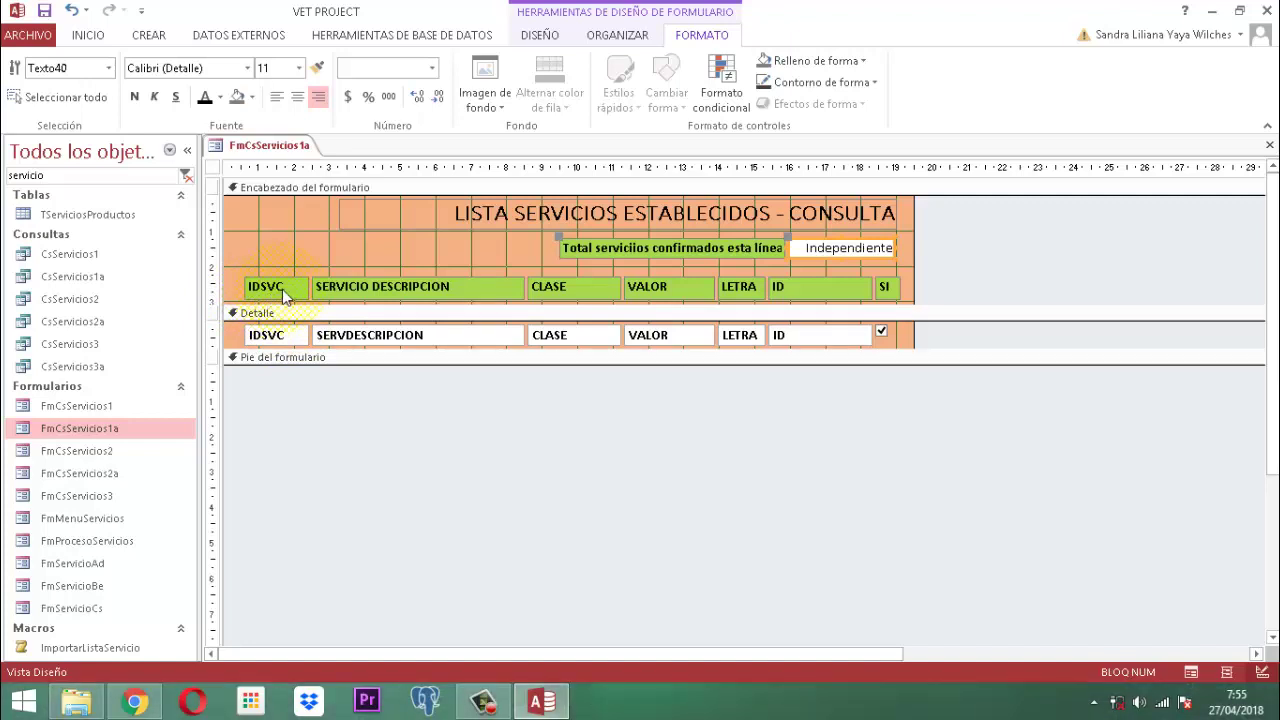
pyautogui.click(545, 38)
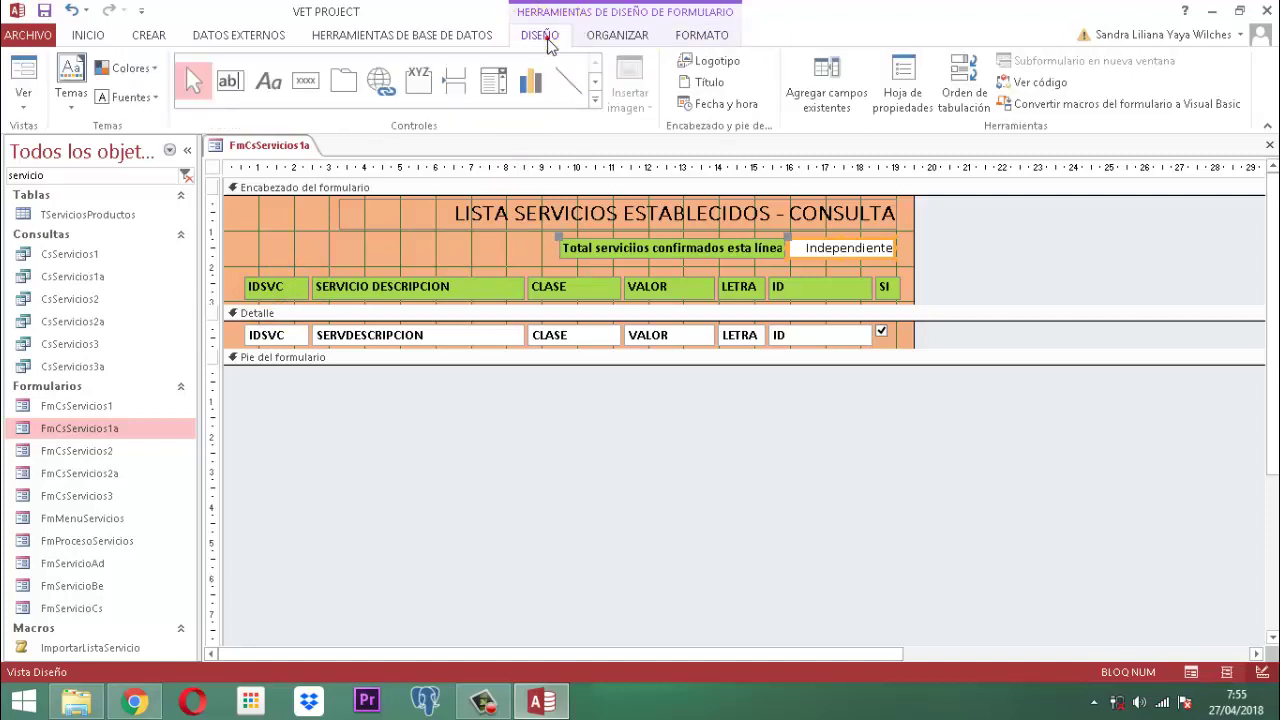
pyautogui.click(918, 80)
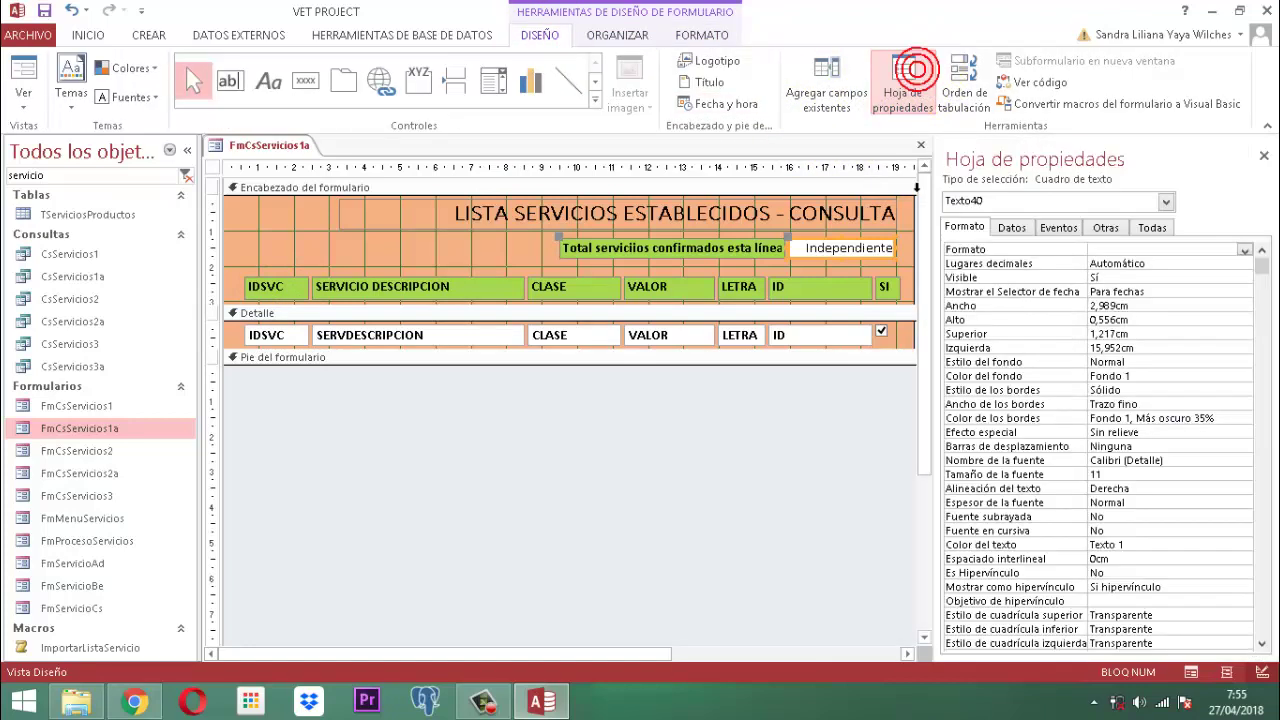
pyautogui.click(1008, 228)
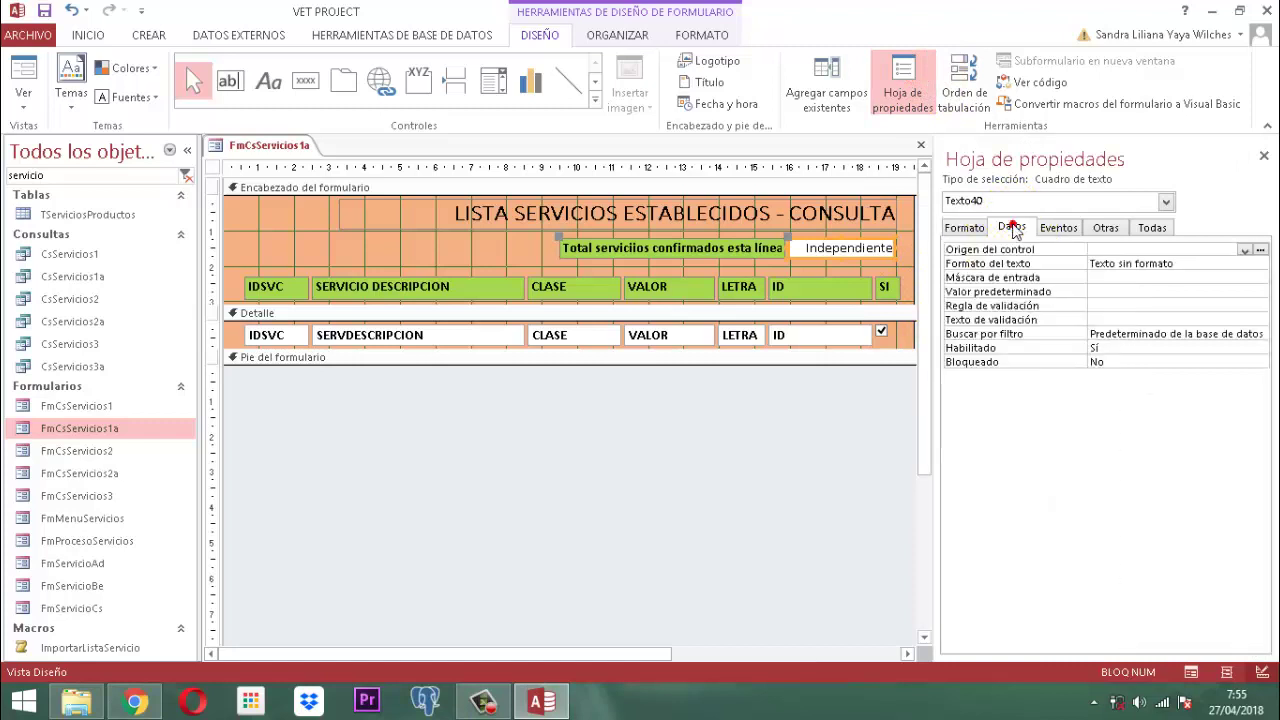
pyautogui.click(1261, 250)
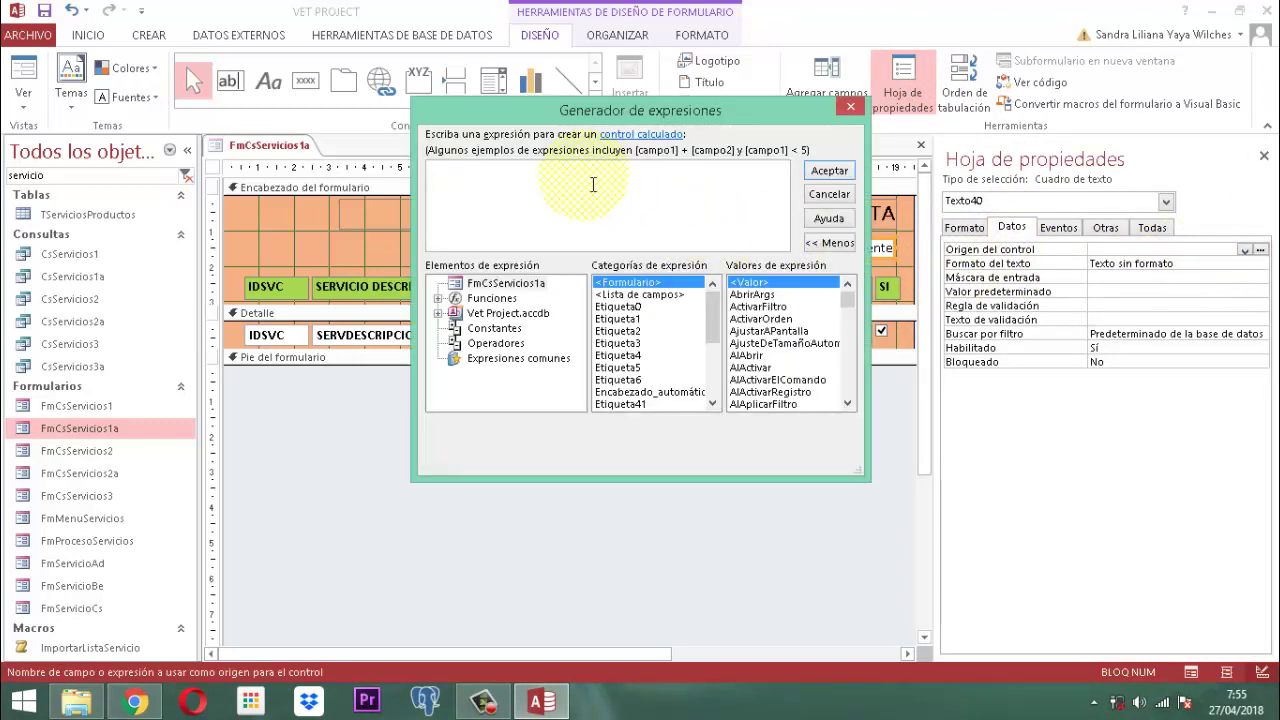
# Step: Set the total text box's control source to =Cuenta([IDSVC]), postponing the Malwarebytes installation, and close the property sheet
pyautogui.write('=c')
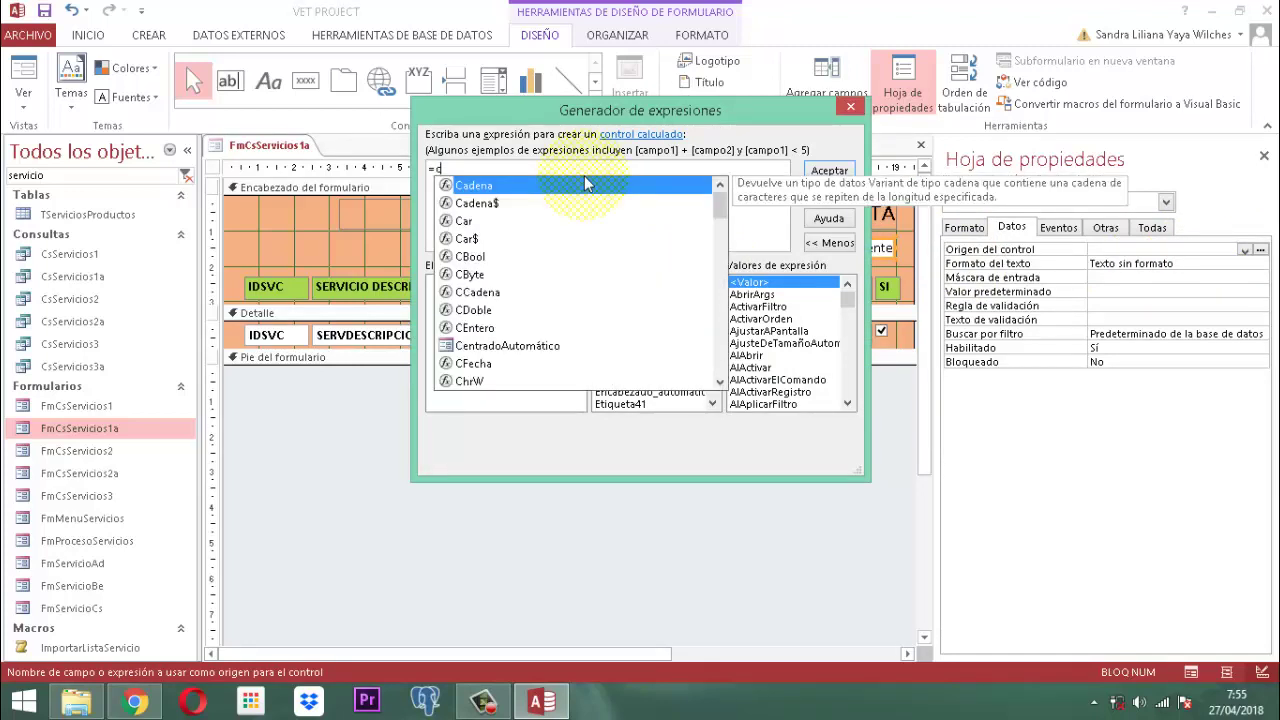
pyautogui.write('uen')
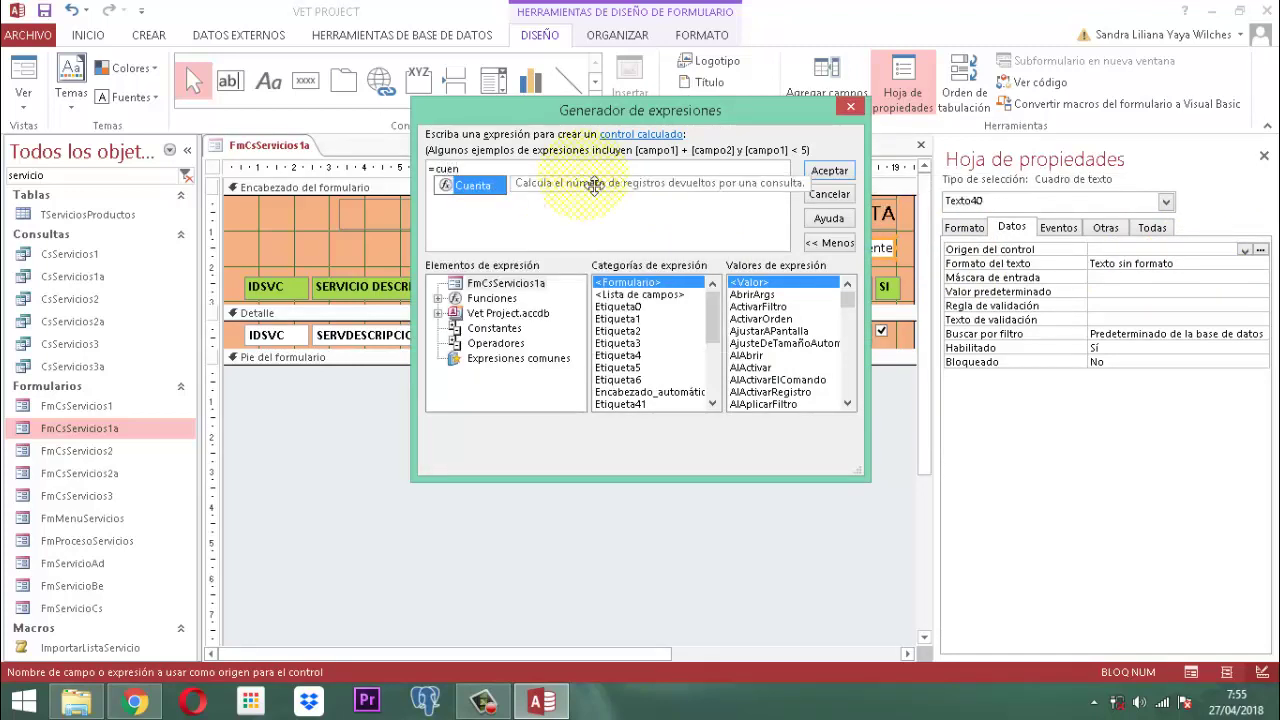
pyautogui.doubleClick(478, 185)
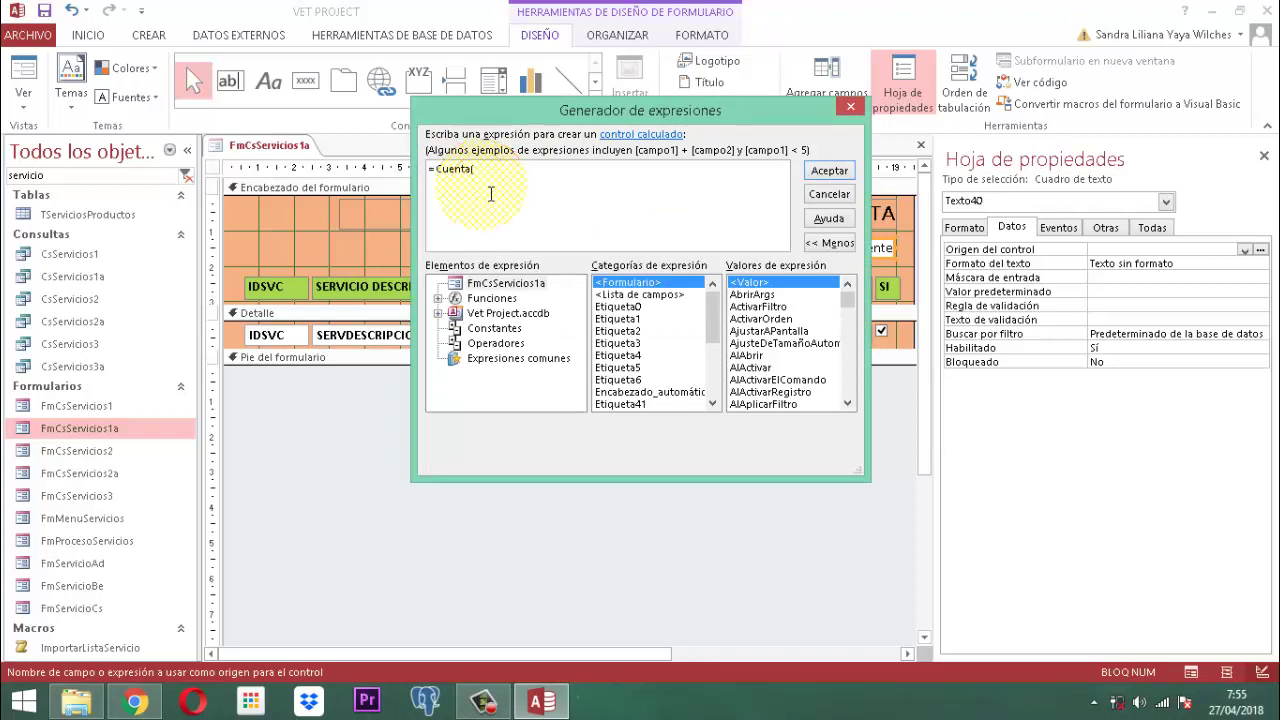
pyautogui.write('[')
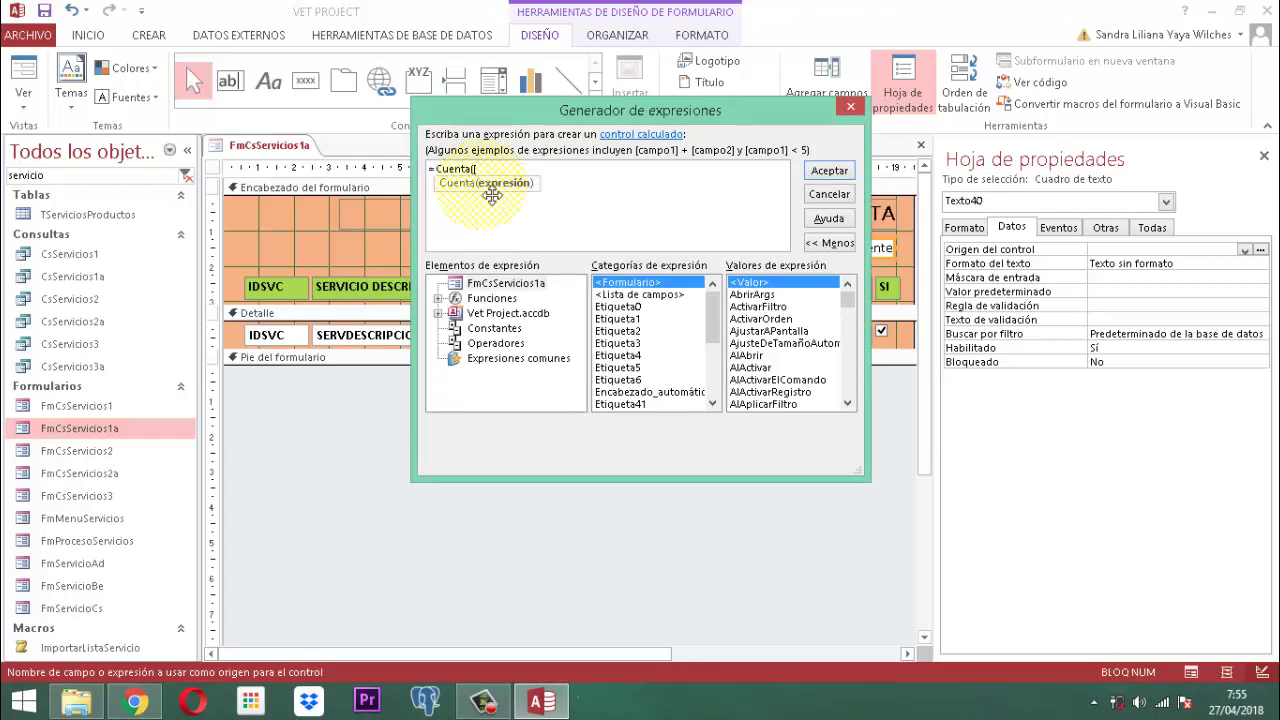
pyautogui.write('I')
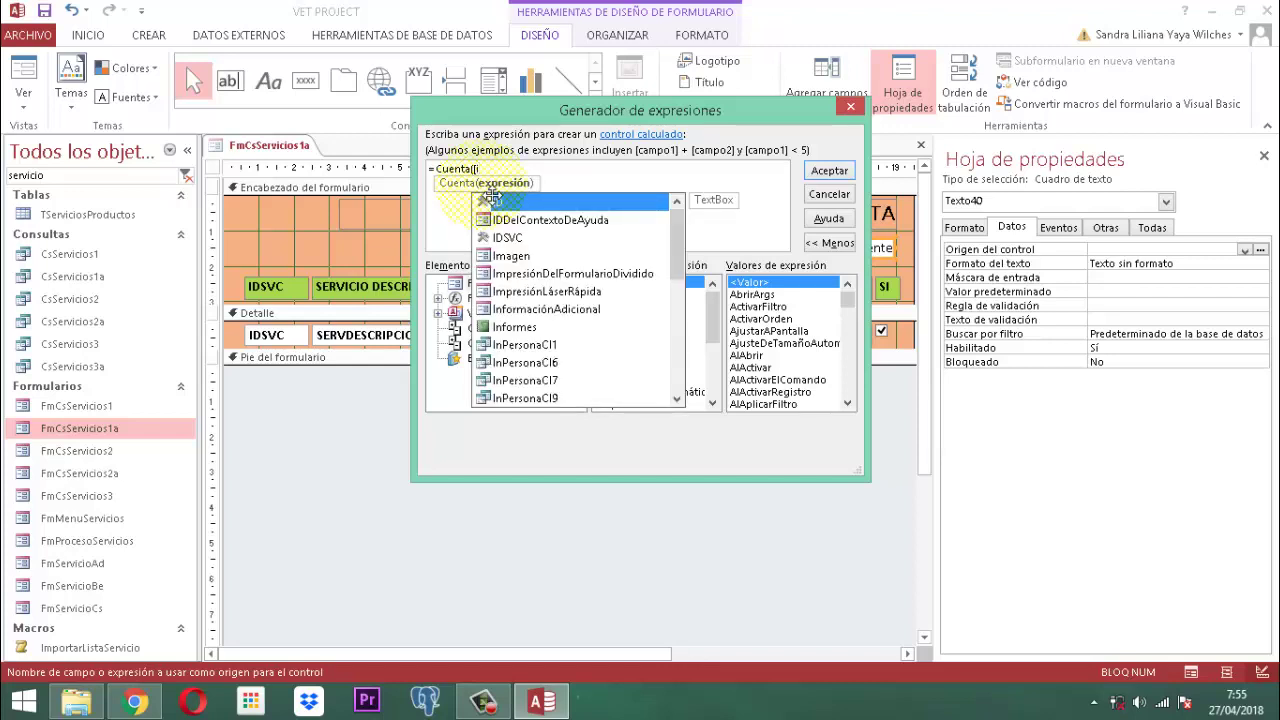
pyautogui.write('d')
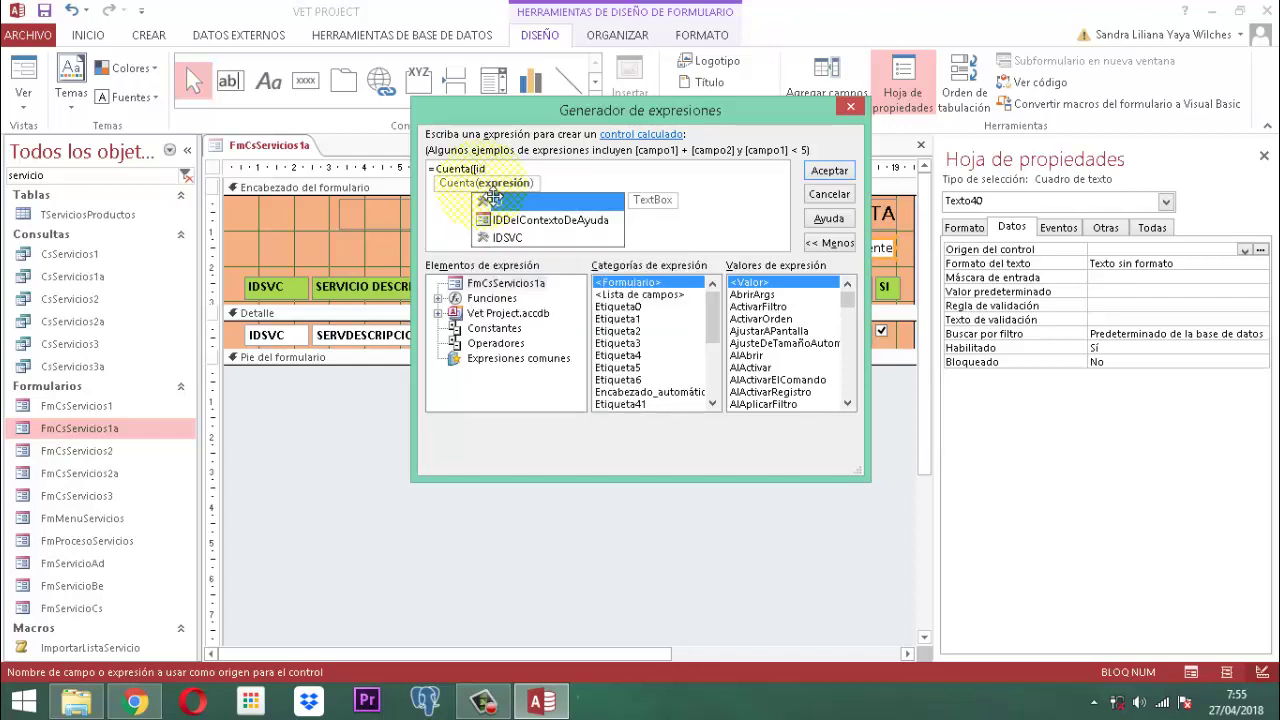
pyautogui.doubleClick(515, 237)
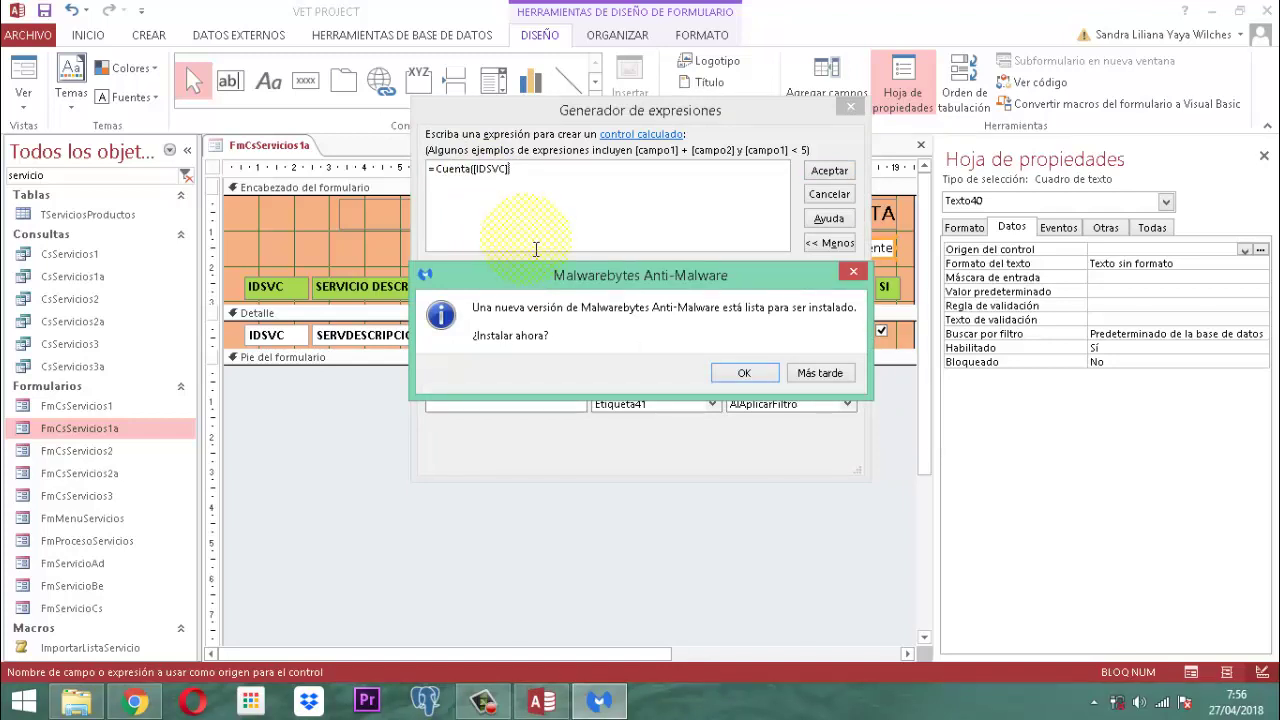
pyautogui.click(815, 375)
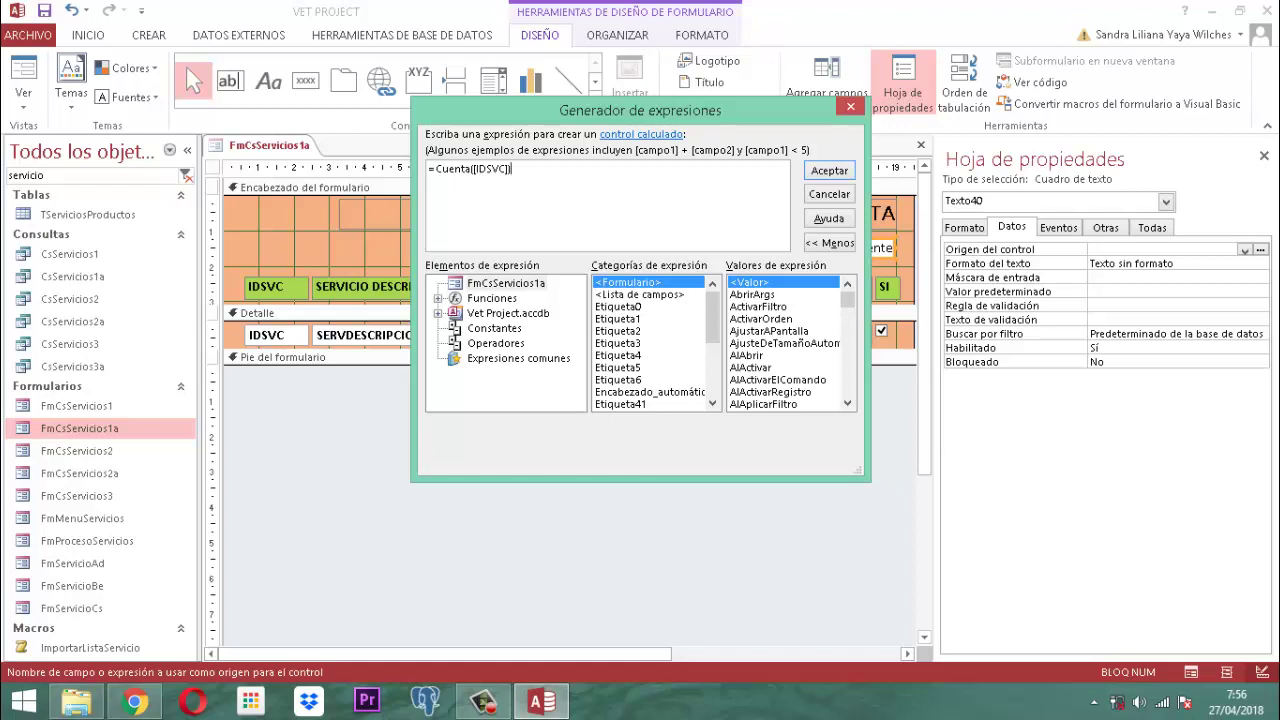
pyautogui.click(826, 172)
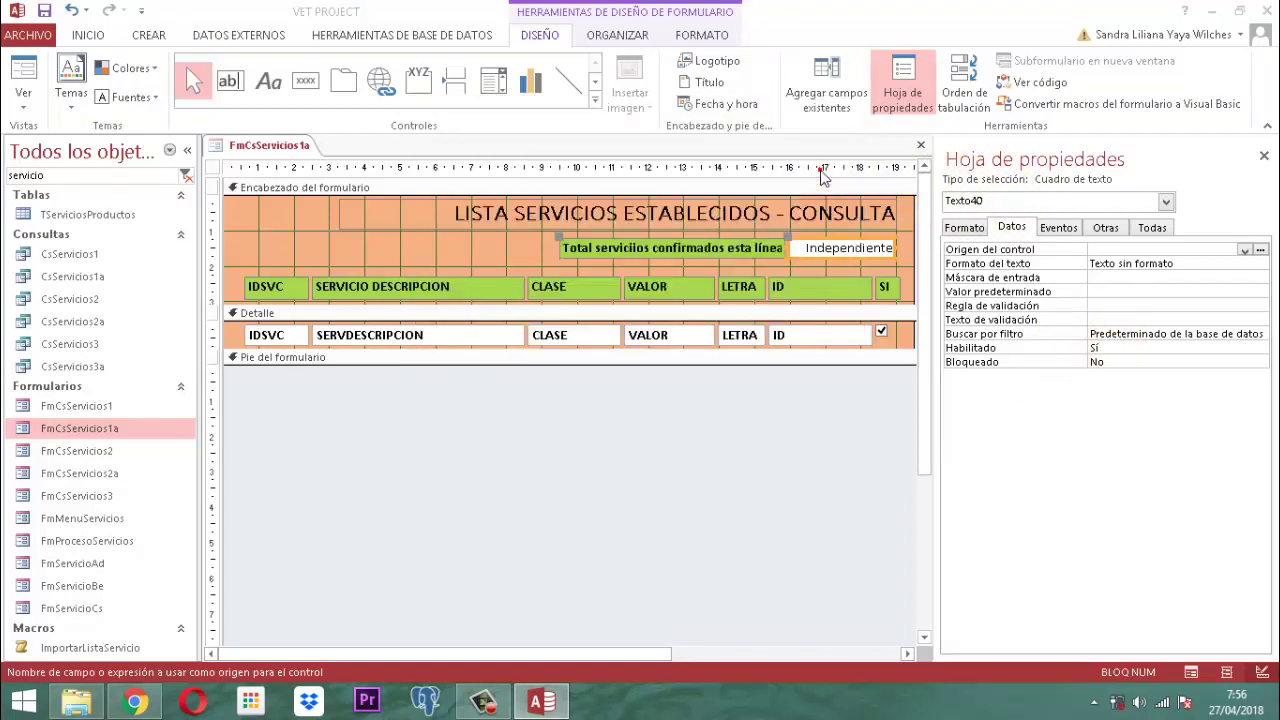
pyautogui.click(1265, 157)
pyautogui.click(1005, 243)
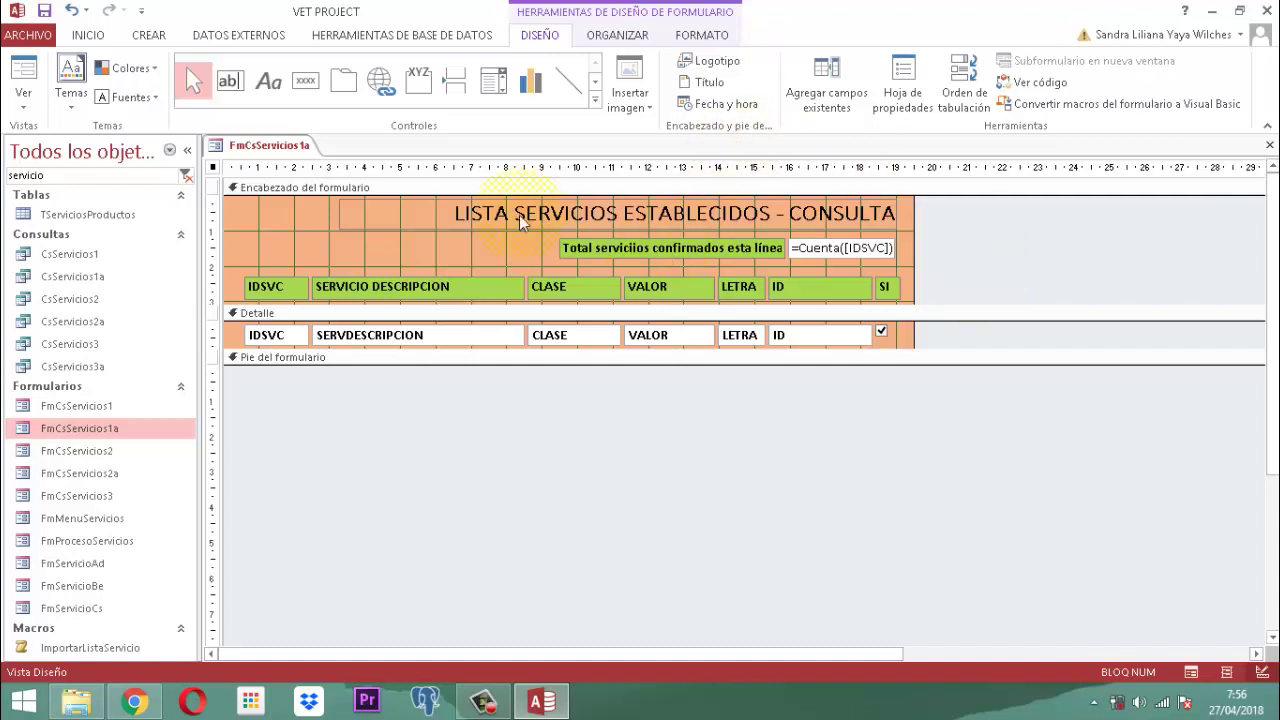
# Step: Save and close the form FmCsServicios1a
pyautogui.rightClick(272, 148)
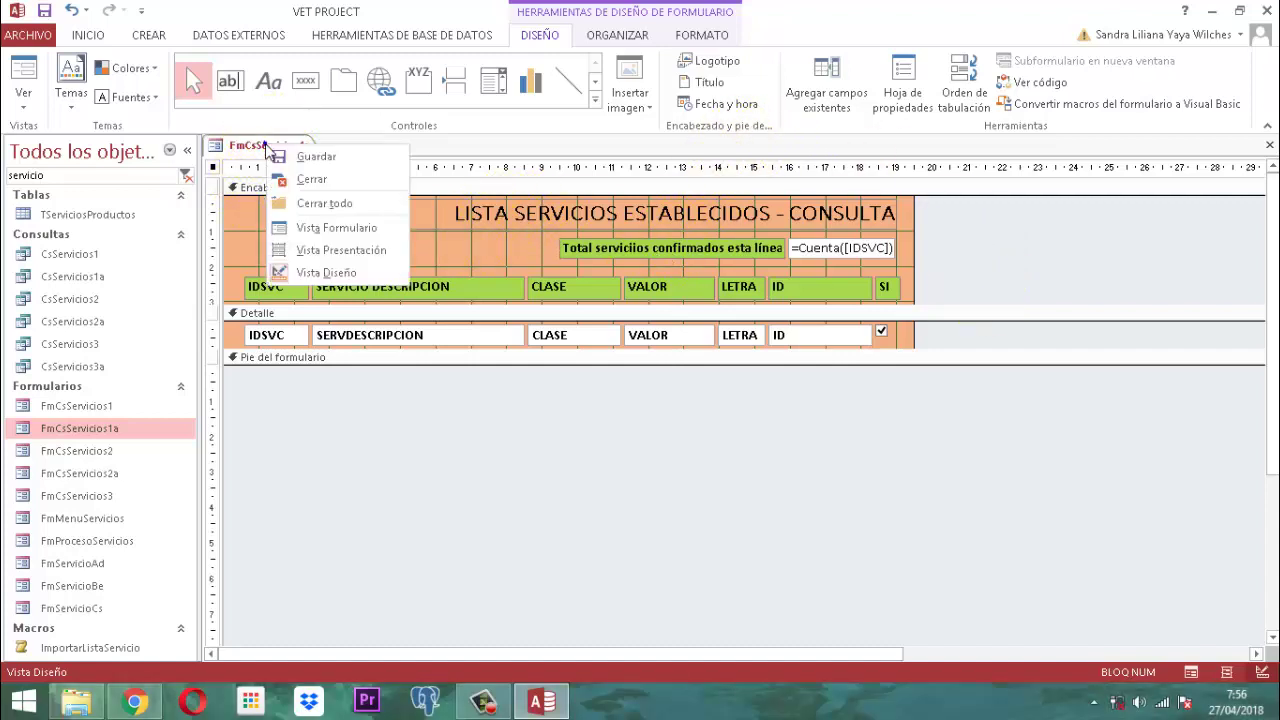
pyautogui.click(320, 158)
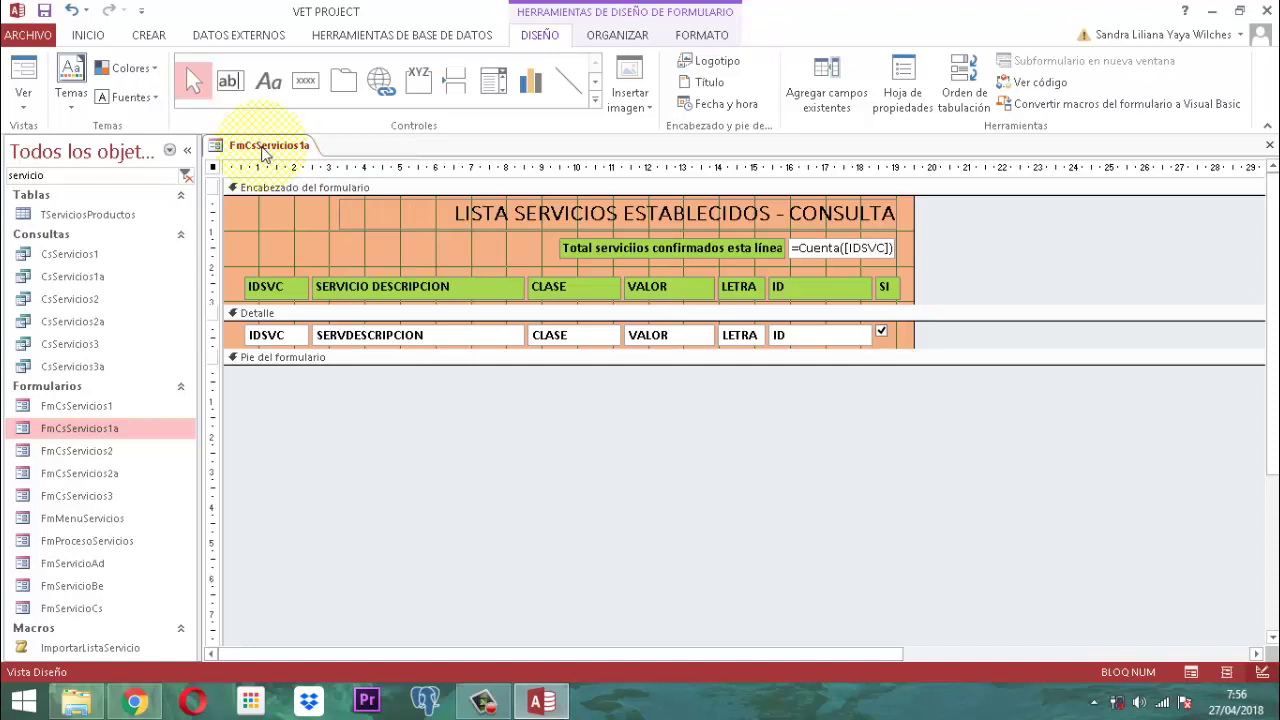
pyautogui.rightClick(265, 150)
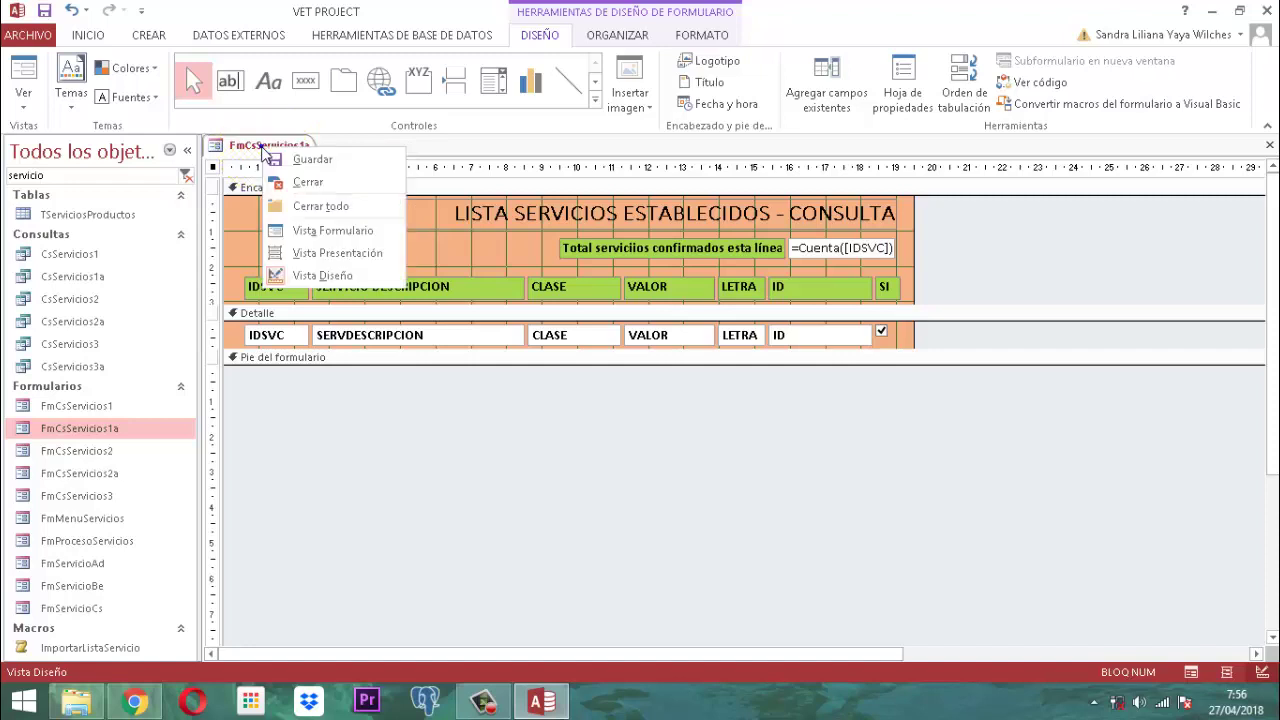
pyautogui.click(314, 189)
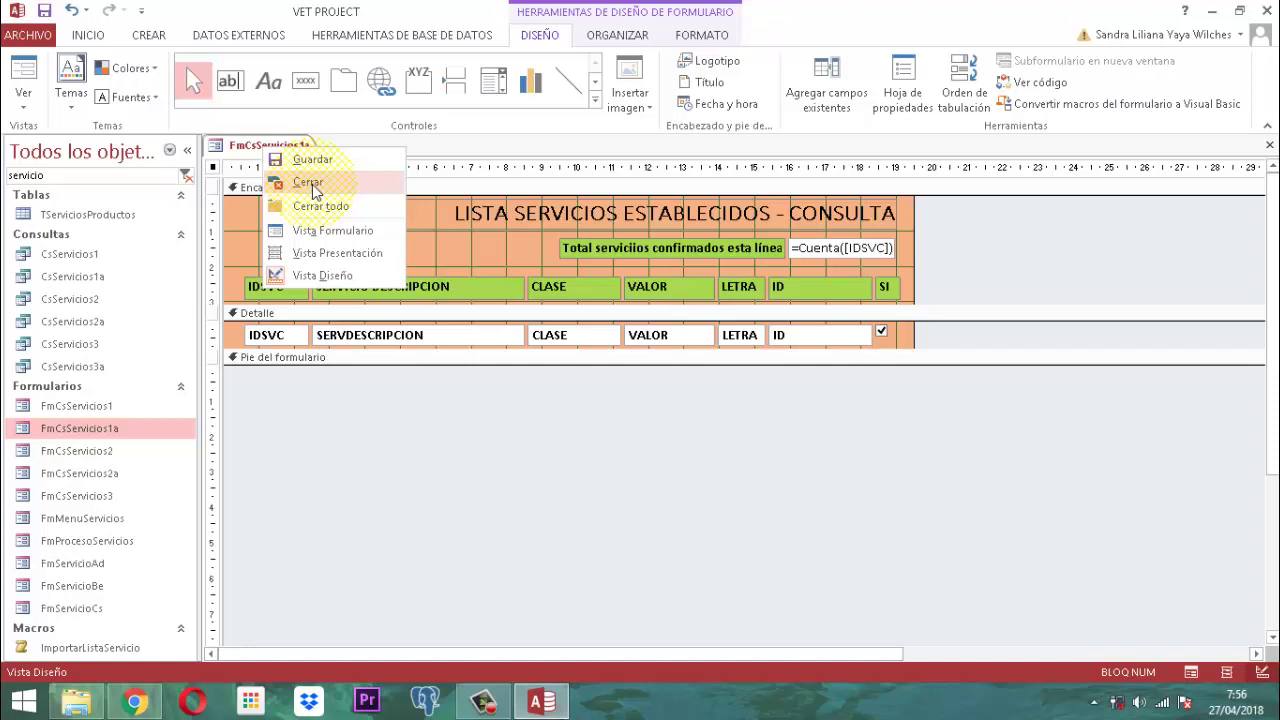
pyautogui.click(314, 189)
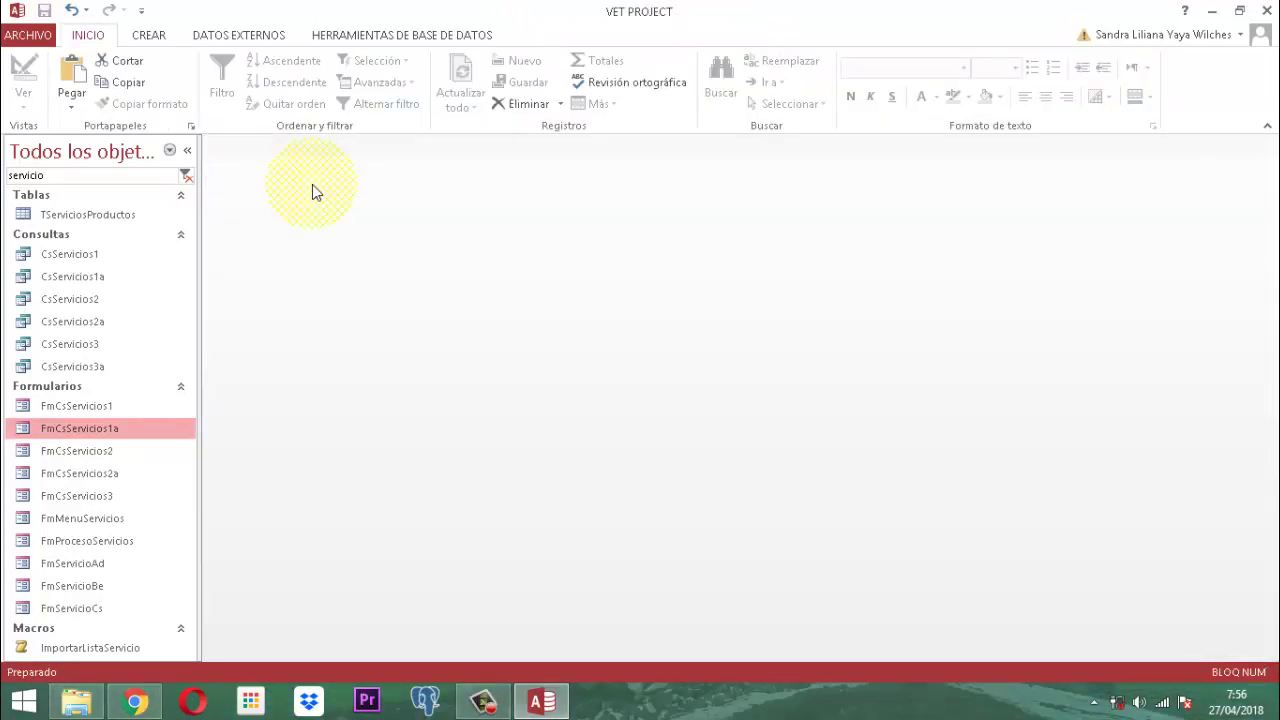
# Step: Open FmCsServicios2a in Design view and delete the header's create-new-item button and the detail row's edit button
pyautogui.click(82, 484)
pyautogui.rightClick(82, 484)
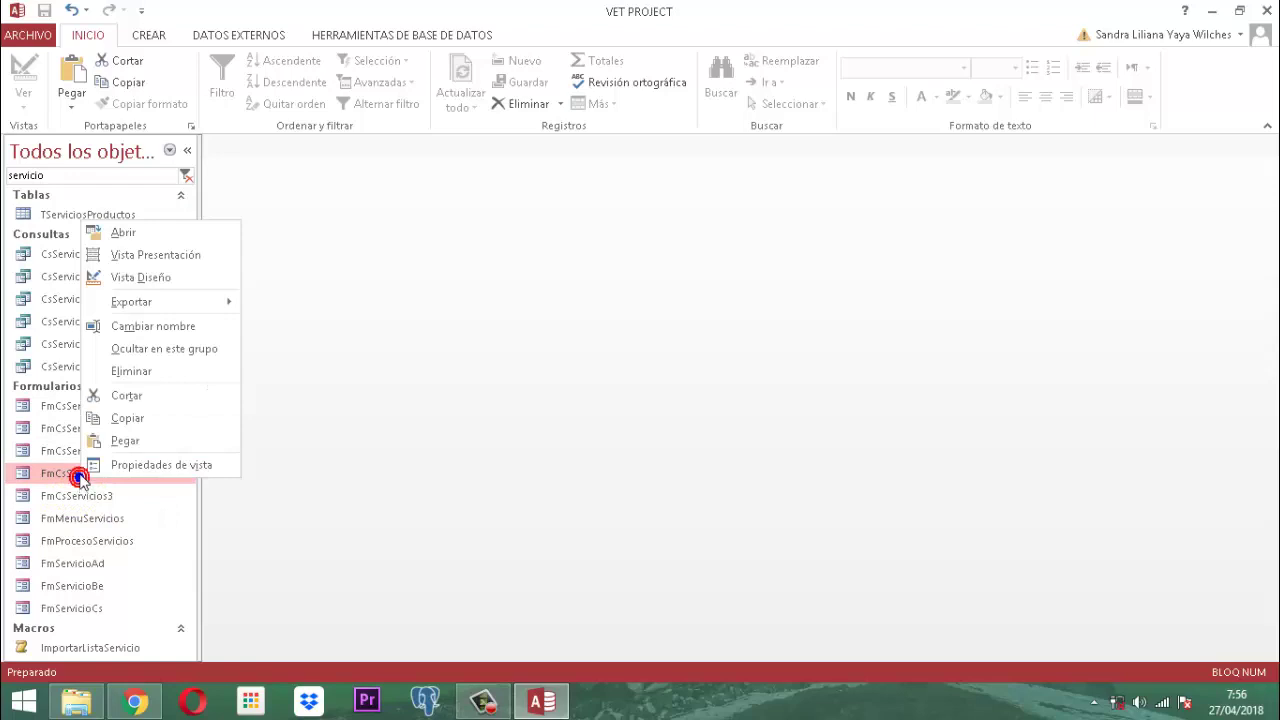
pyautogui.click(139, 284)
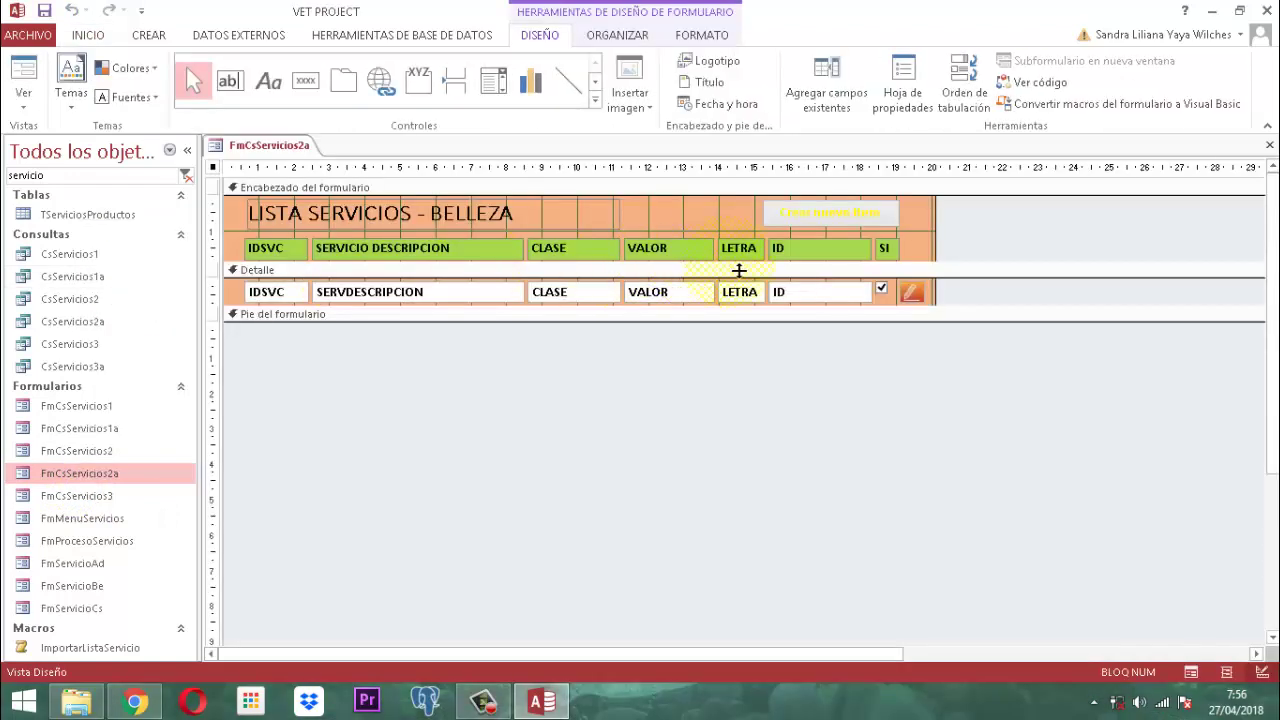
pyautogui.click(850, 218)
pyautogui.press('Delete')
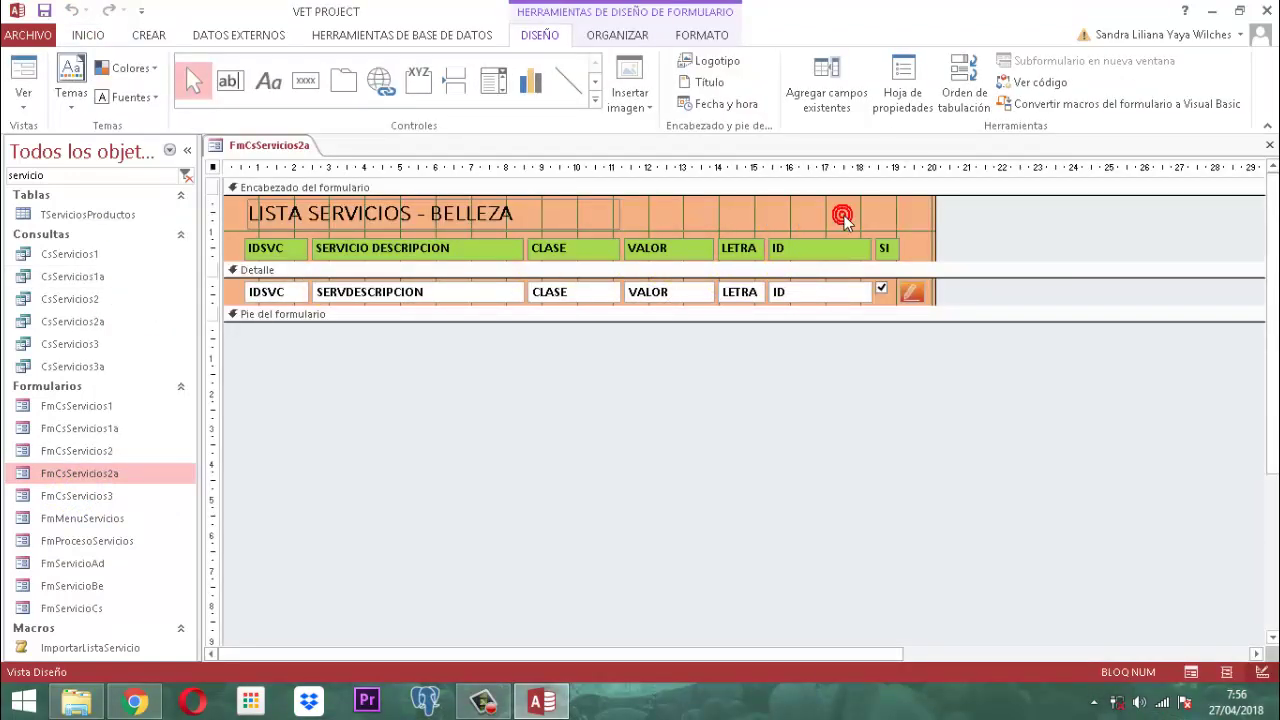
pyautogui.click(910, 293)
pyautogui.press('Delete')
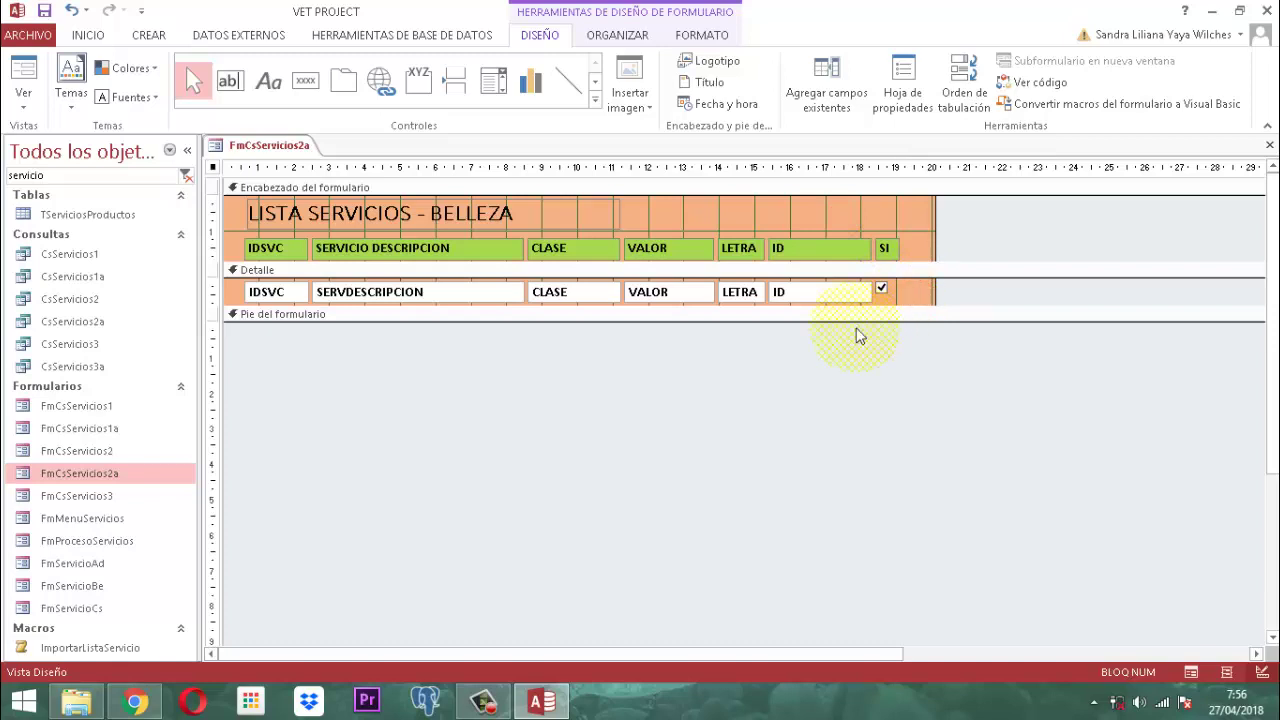
# Step: Remove the tabular layout from the column labels and their detail fields
pyautogui.click(258, 246)
pyautogui.click(240, 222)
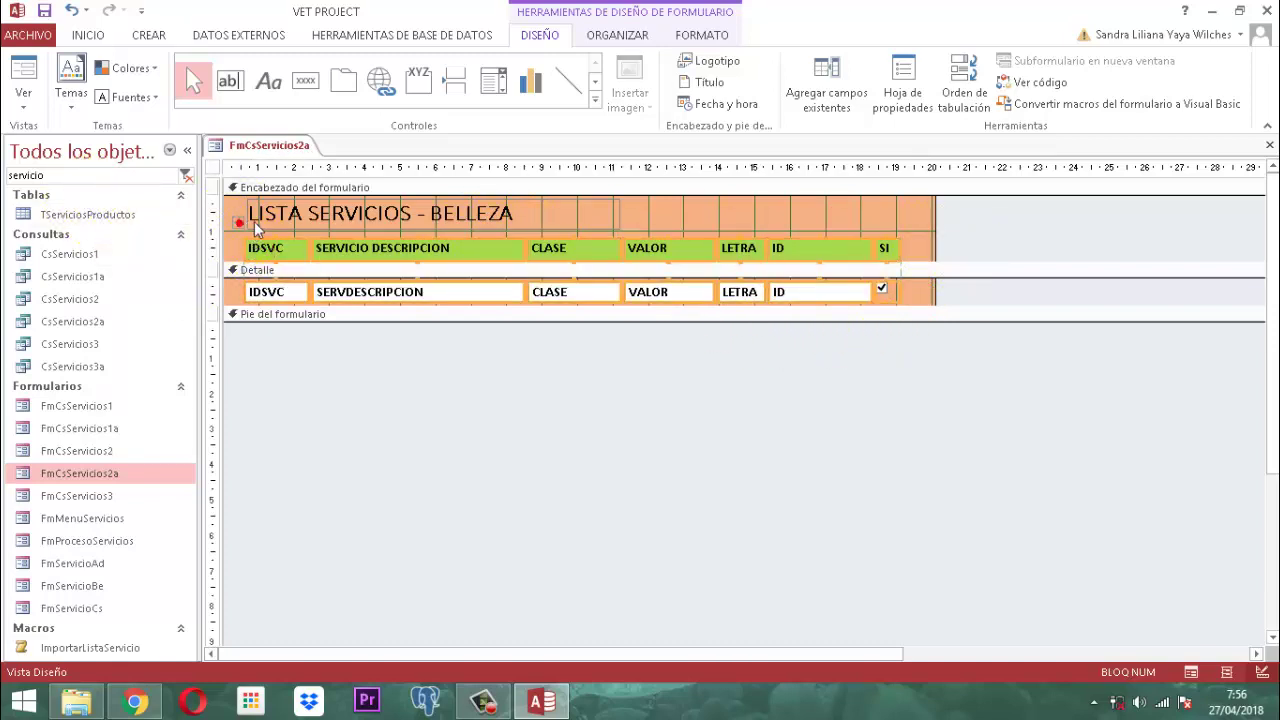
pyautogui.click(626, 36)
pyautogui.click(157, 80)
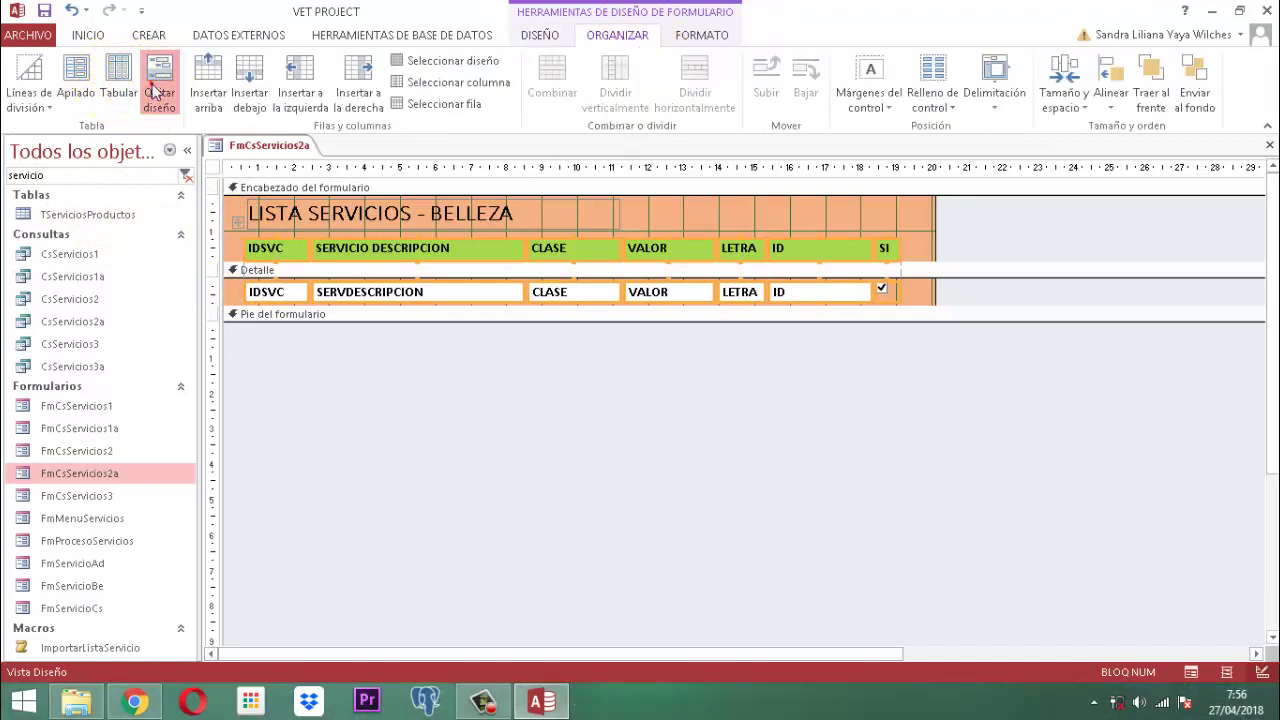
pyautogui.click(955, 232)
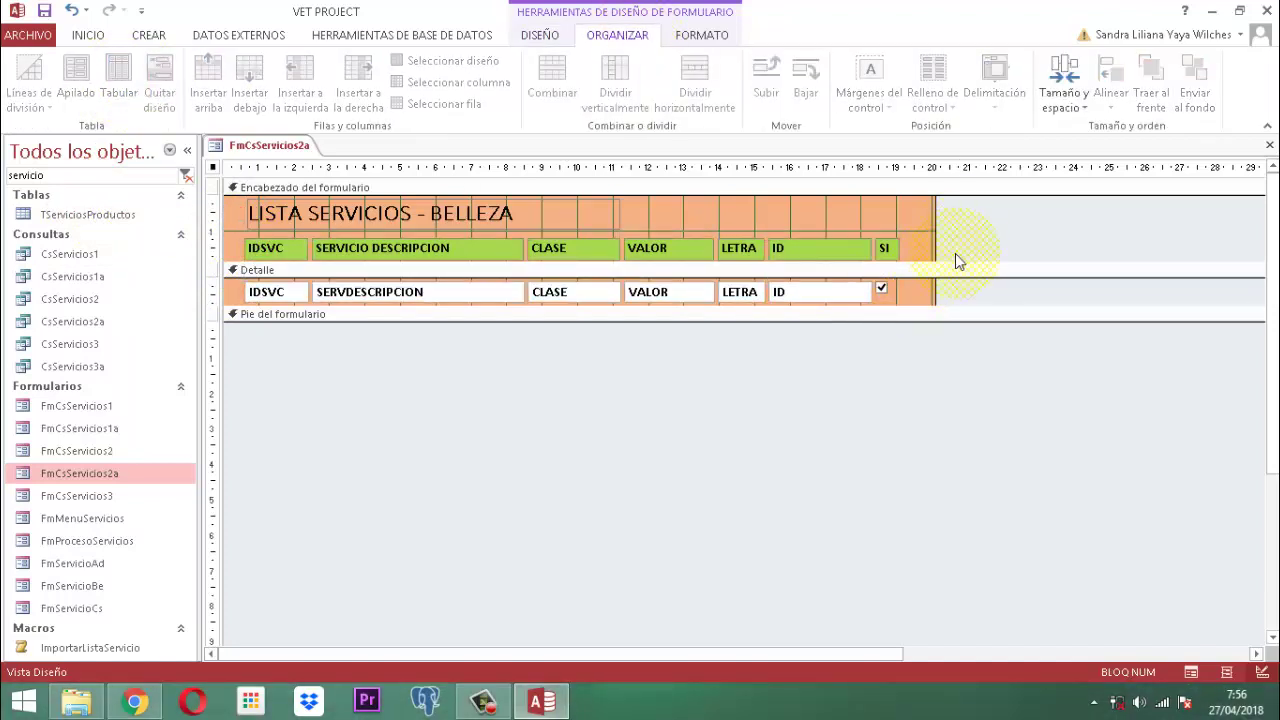
# Step: Make the form header about 1 cm taller and move the row of column labels about 0.9 cm down
pyautogui.moveTo(958, 269); pyautogui.dragTo(955, 304)
pyautogui.moveTo(952, 252); pyautogui.dragTo(270, 256)
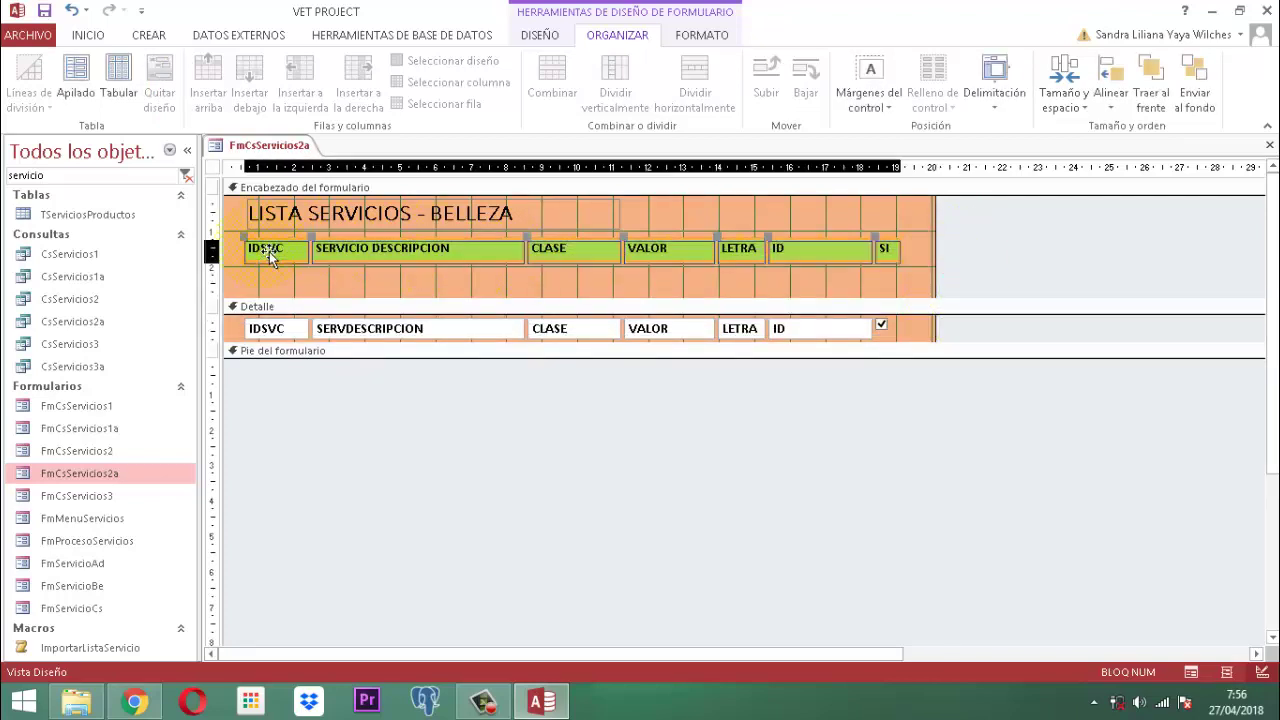
pyautogui.press('Down')
pyautogui.press('Down')
pyautogui.press('Down')
pyautogui.press('Down')
pyautogui.press('Down')
pyautogui.press('Down')
pyautogui.press('Down')
pyautogui.press('Down')
pyautogui.press('Down')
pyautogui.press('Down')
pyautogui.press('Down')
pyautogui.press('Down')
pyautogui.press('Down')
pyautogui.press('Down')
pyautogui.press('Down')
pyautogui.press('Down')
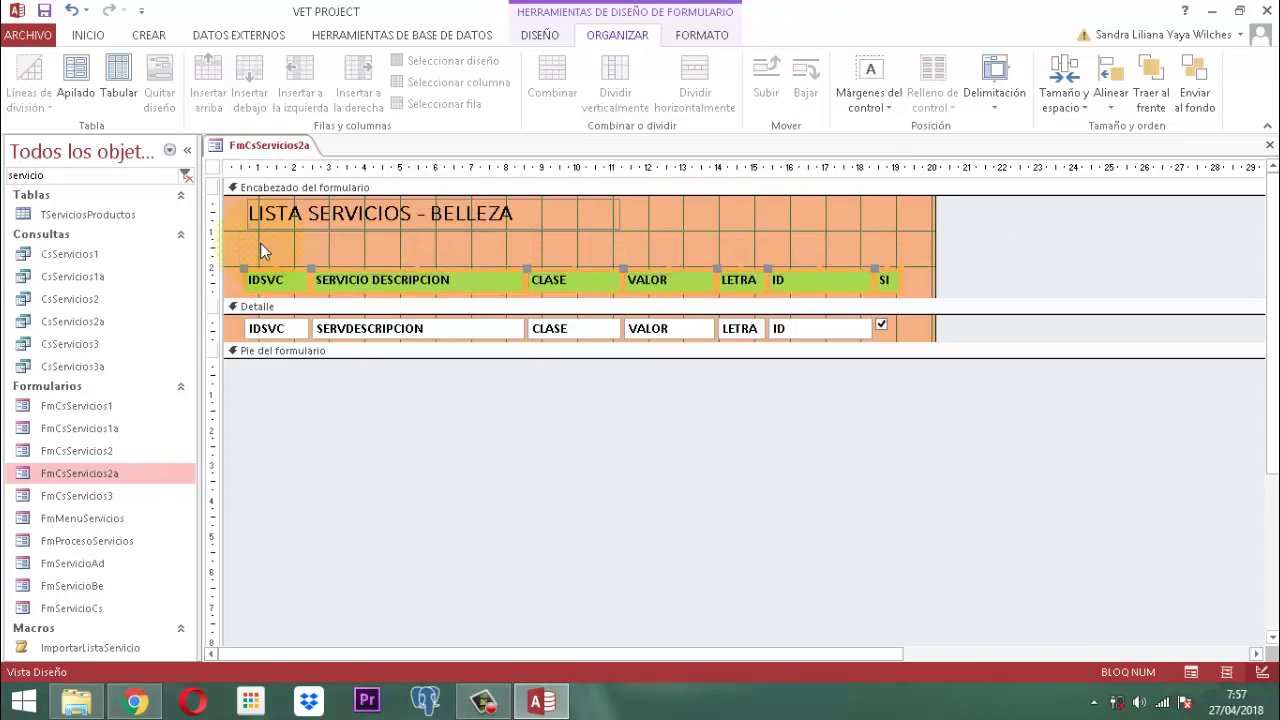
pyautogui.click(991, 258)
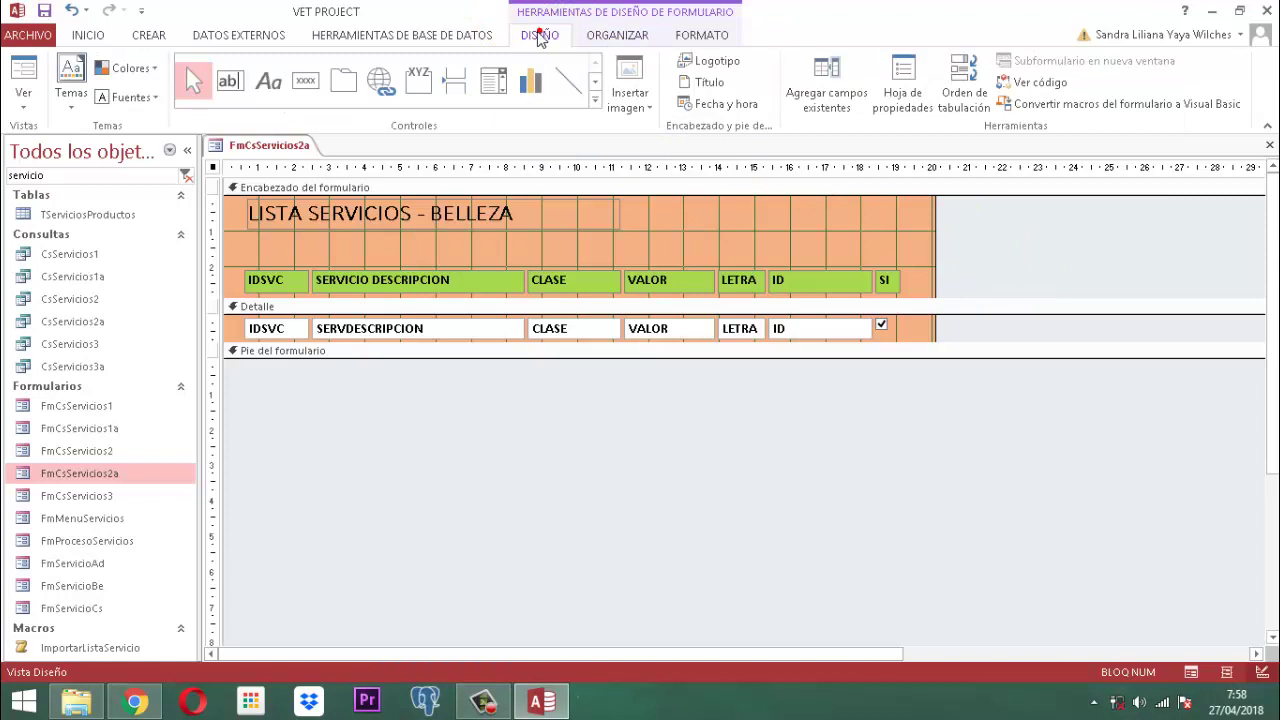
# Step: Set the form's record source to CsServicios2a
pyautogui.click(229, 80)
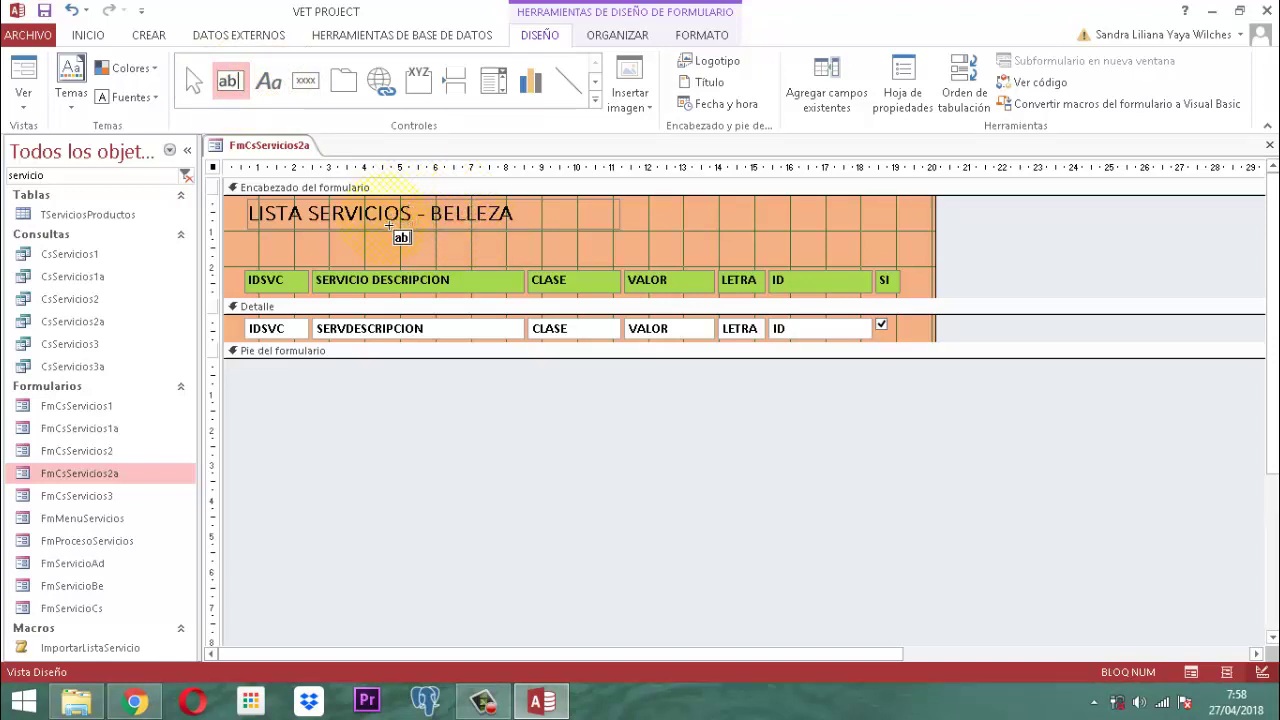
pyautogui.press('Escape')
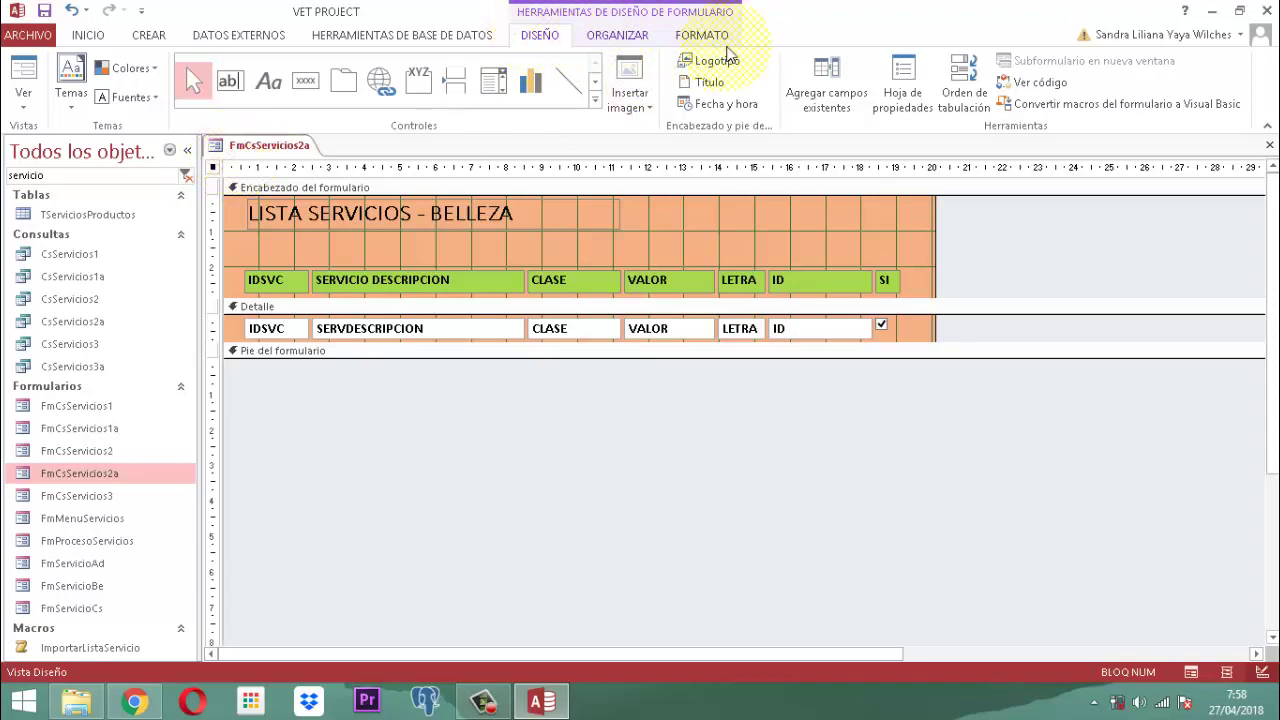
pyautogui.click(903, 85)
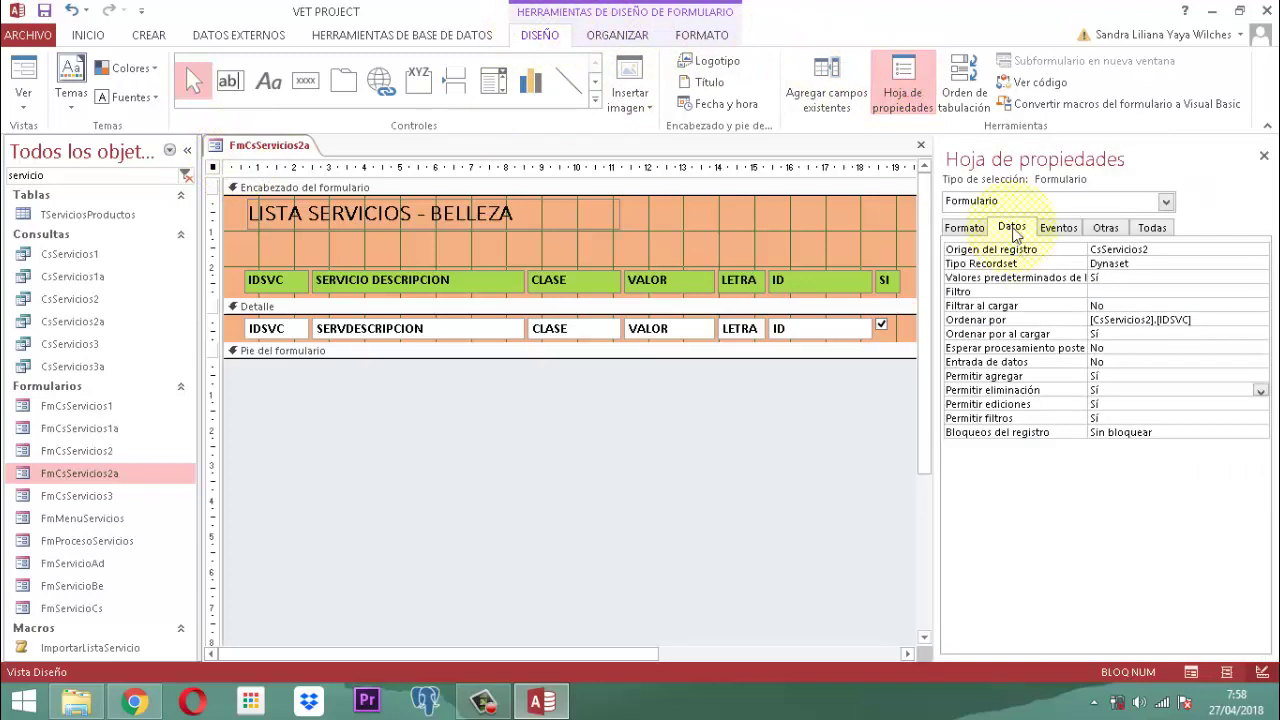
pyautogui.click(1170, 249)
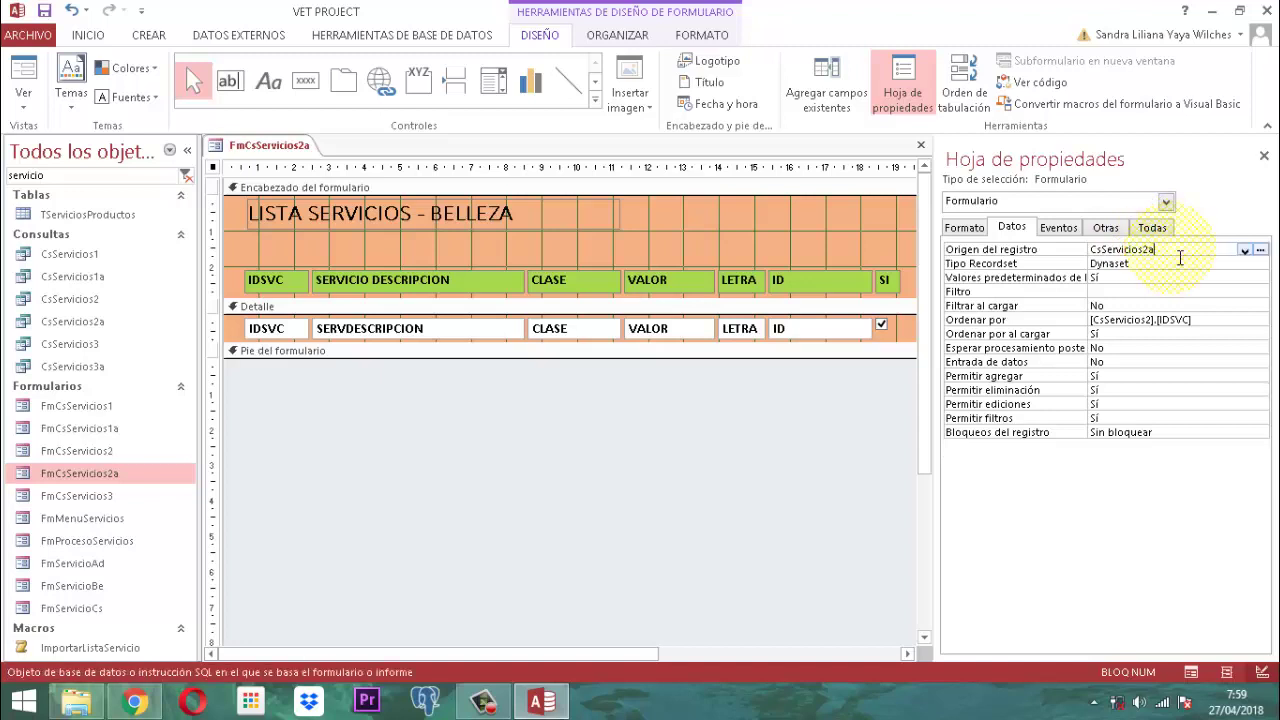
pyautogui.press('Tab')
pyautogui.press('Tab')
pyautogui.press('Tab')
pyautogui.press('Tab')
pyautogui.press('Tab')
pyautogui.press('Tab')
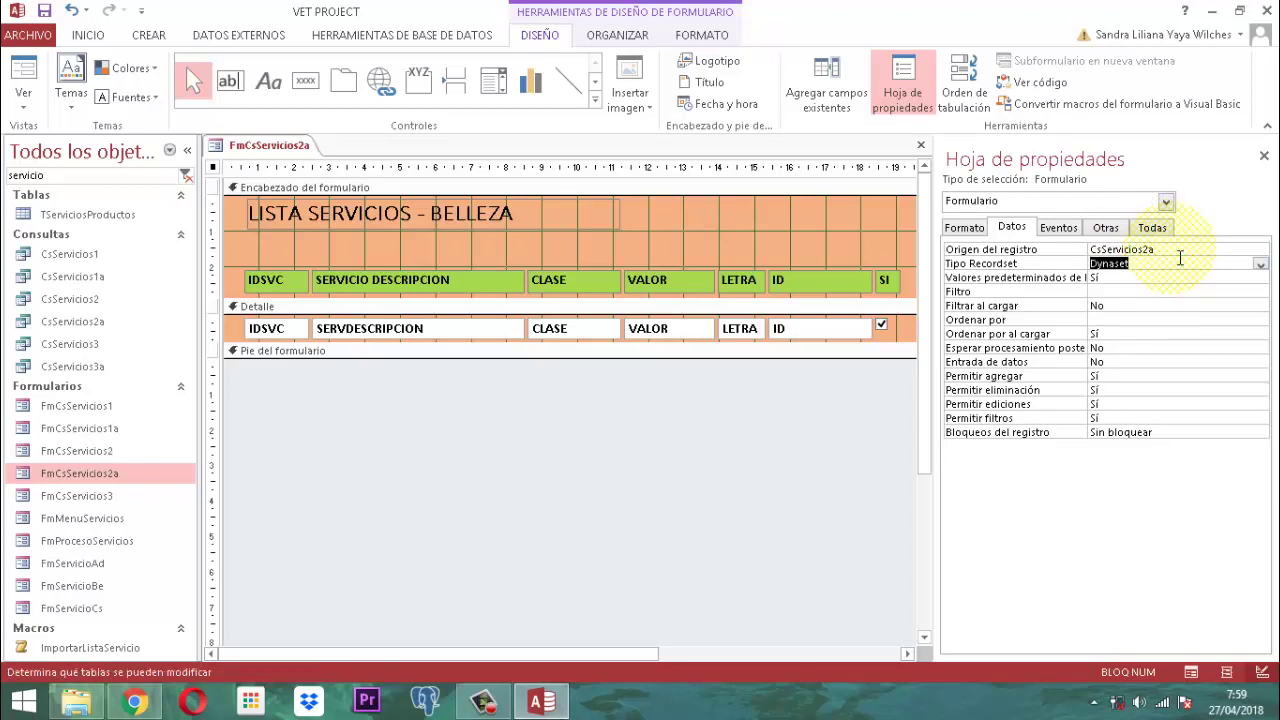
# Step: Set the form's Permitir agregar property to No, review its pop-up setting and close the property sheet
pyautogui.press('Tab')
pyautogui.press('Tab')
pyautogui.press('Tab')
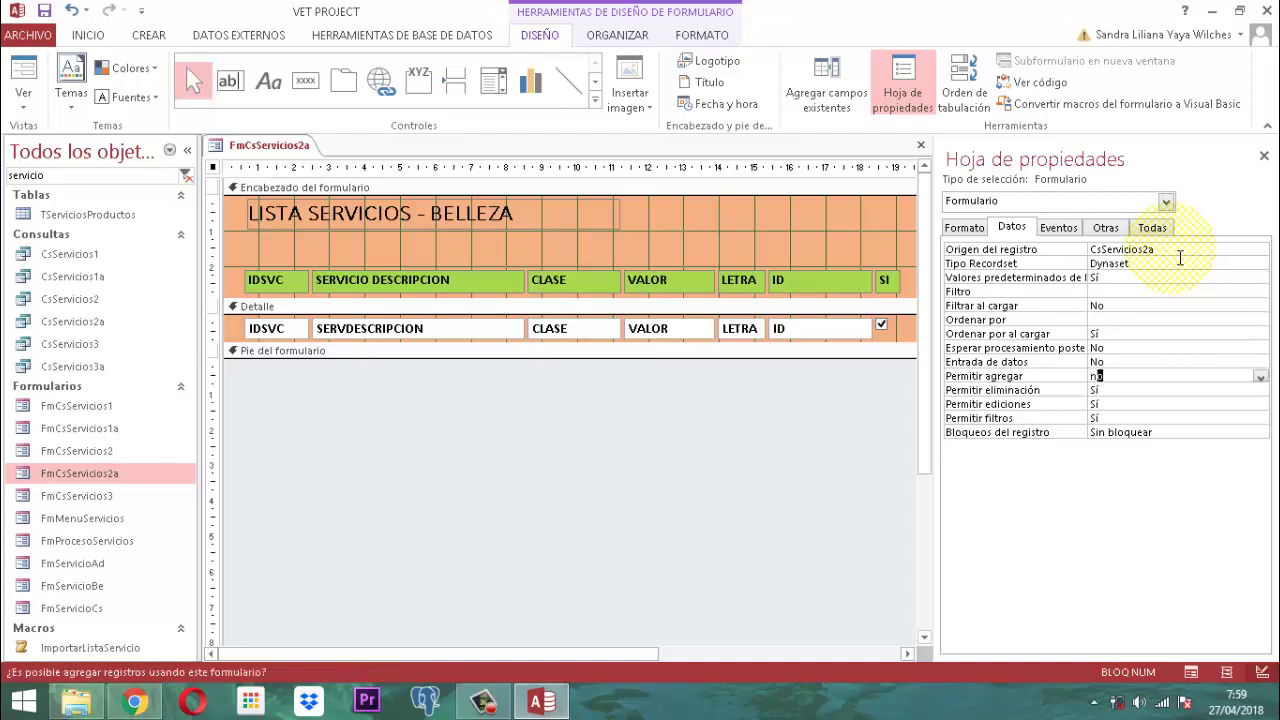
pyautogui.click(1108, 228)
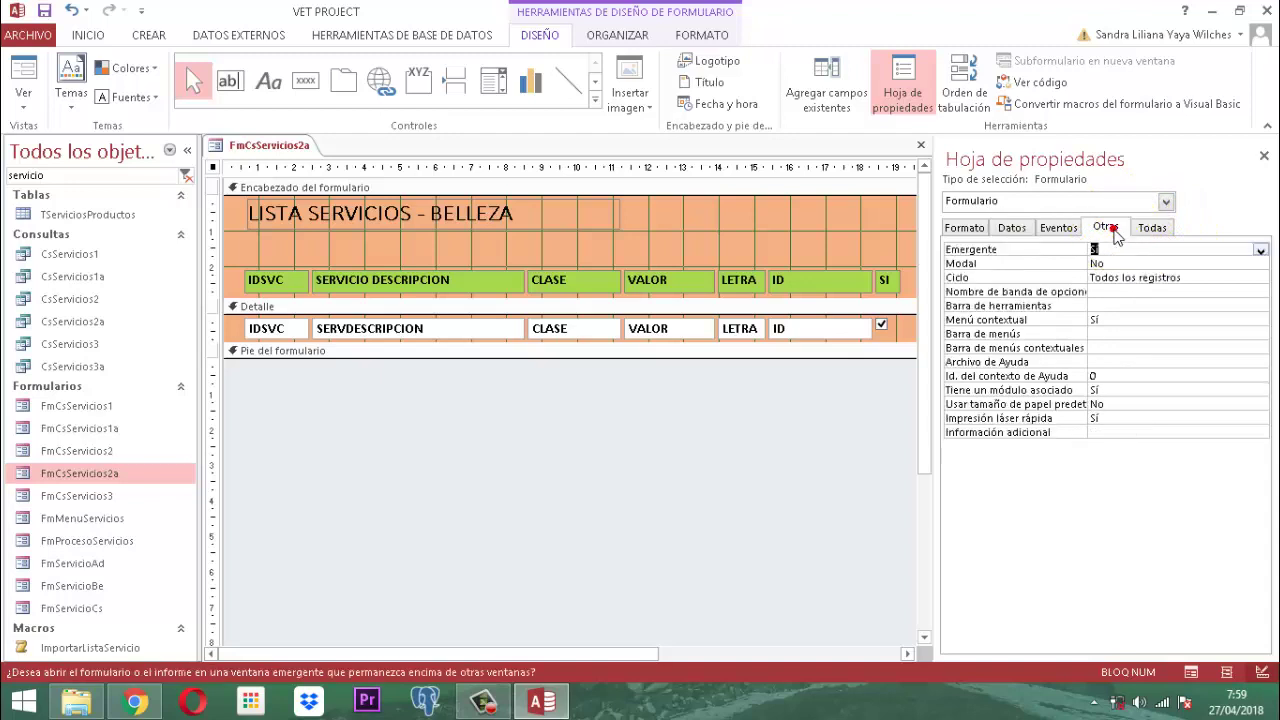
pyautogui.click(1264, 160)
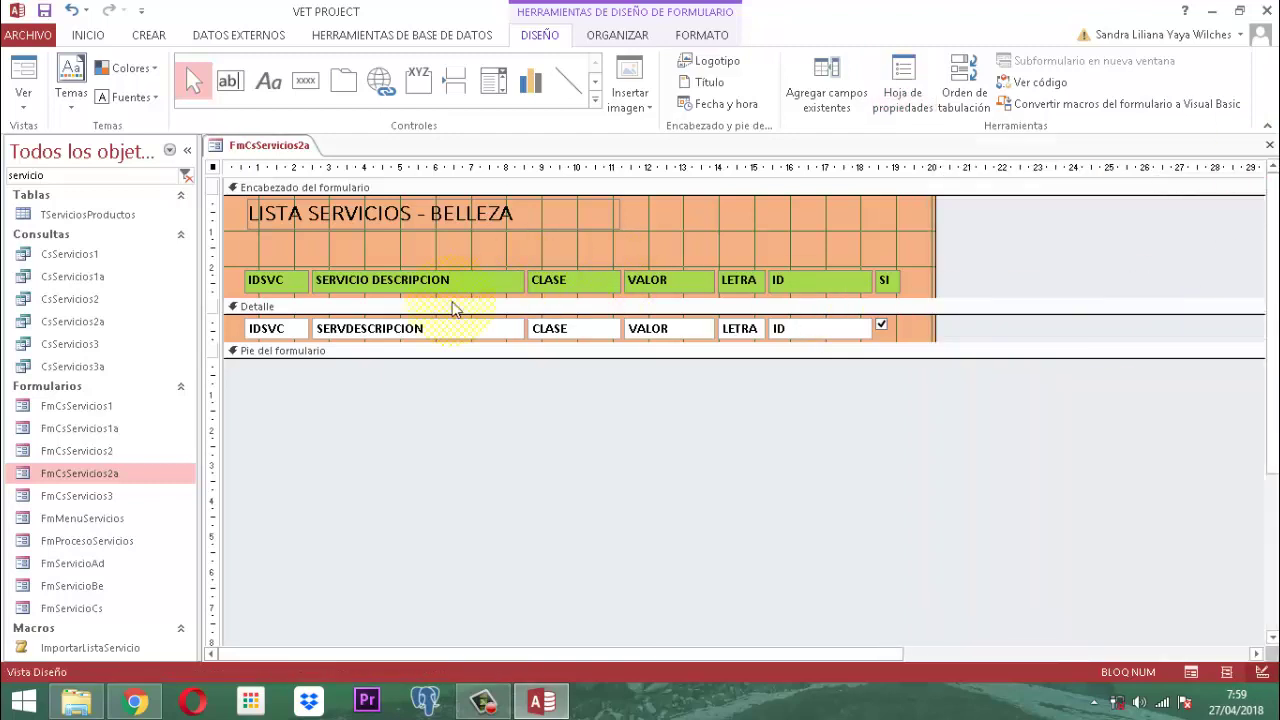
# Step: Copy the services total label and its =Cuenta([IDSVC]) box from FmCsServicios1a's header into FmCsServicios2a's form header
pyautogui.click(72, 430)
pyautogui.rightClick(72, 430)
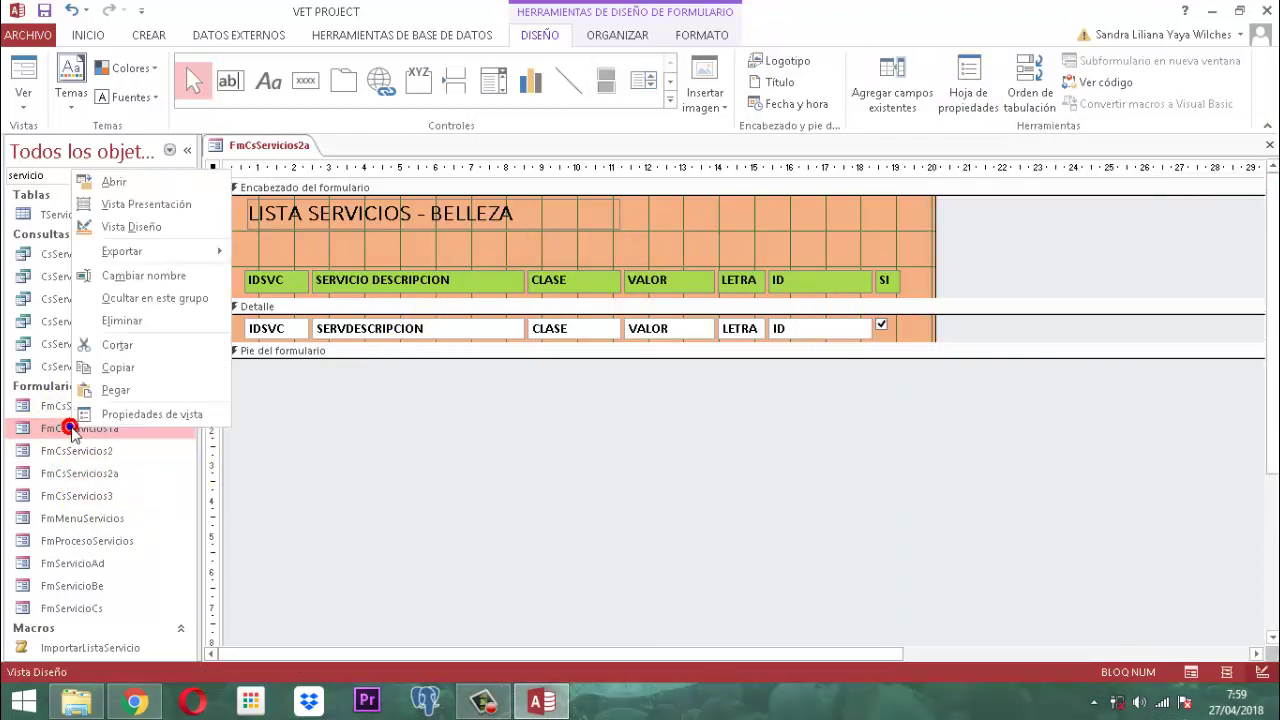
pyautogui.click(136, 228)
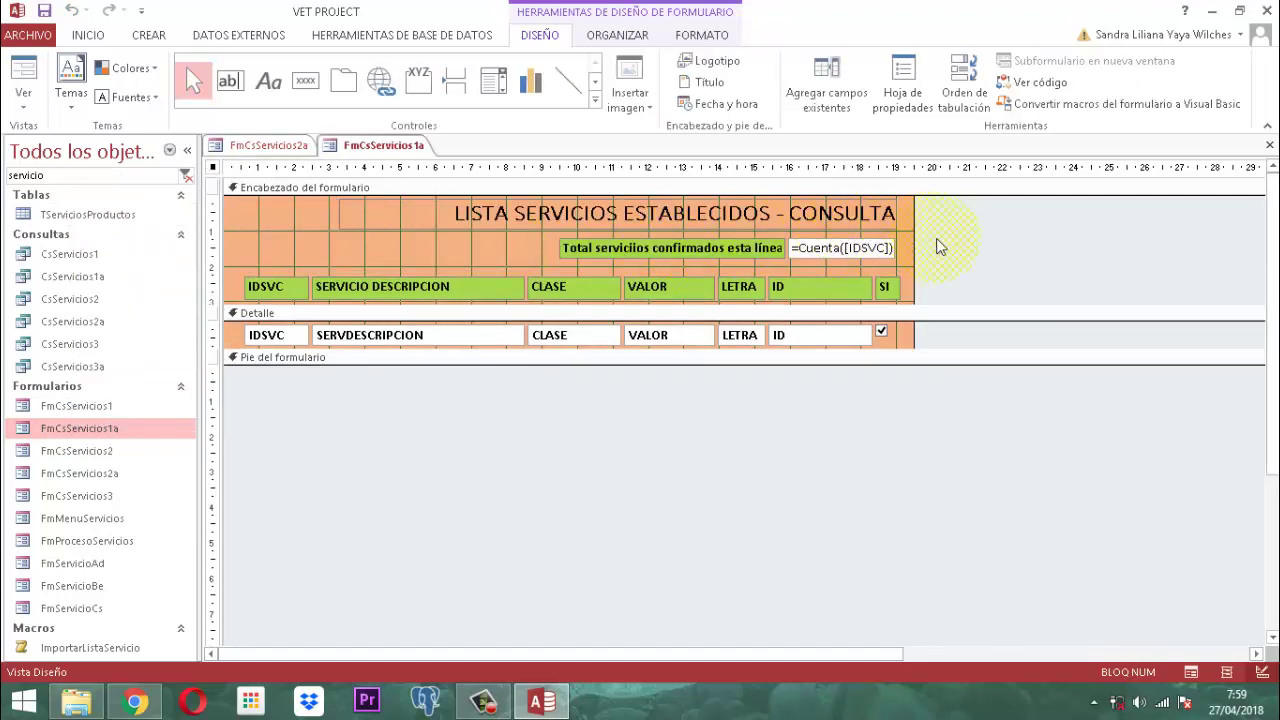
pyautogui.moveTo(937, 249); pyautogui.dragTo(718, 256)
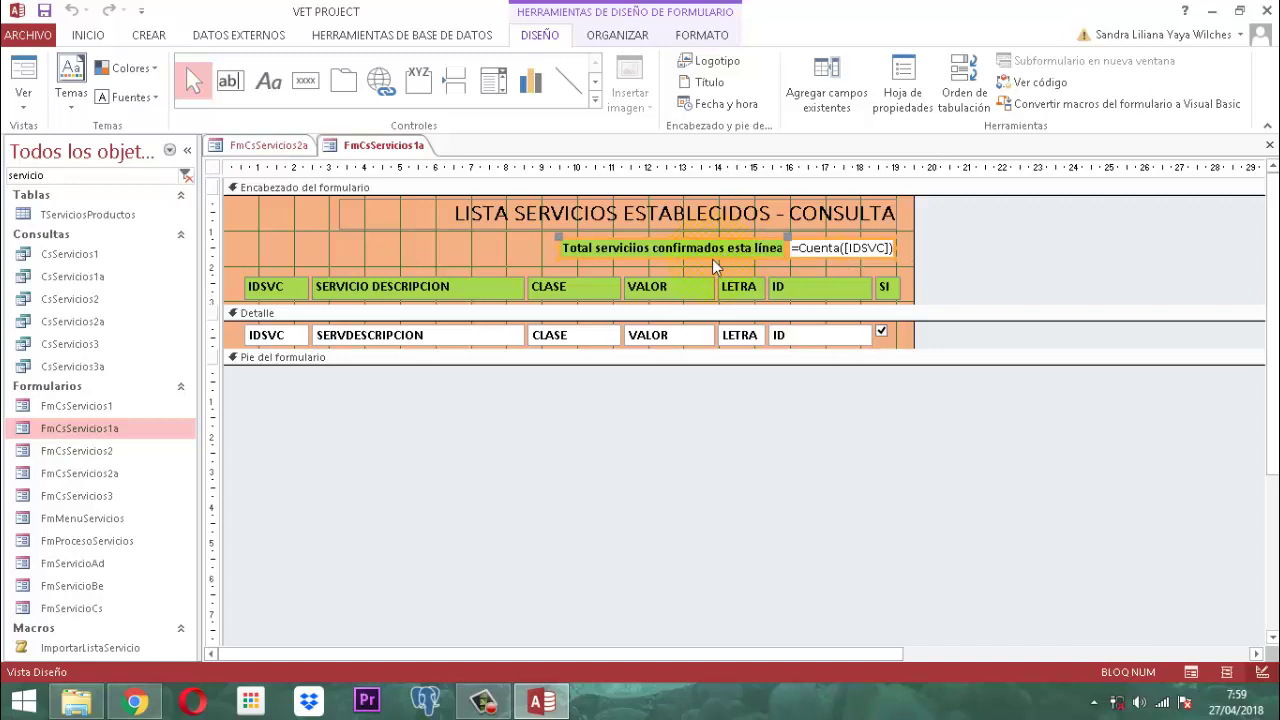
pyautogui.click(275, 147)
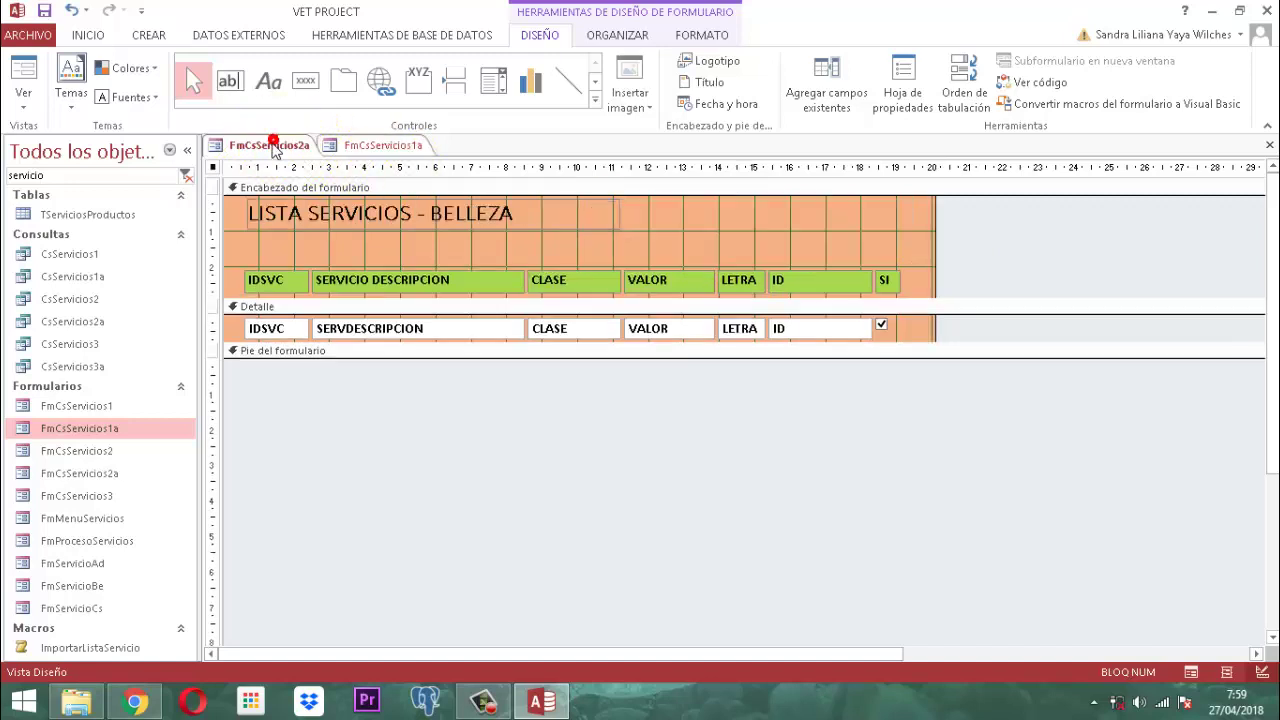
pyautogui.click(352, 189)
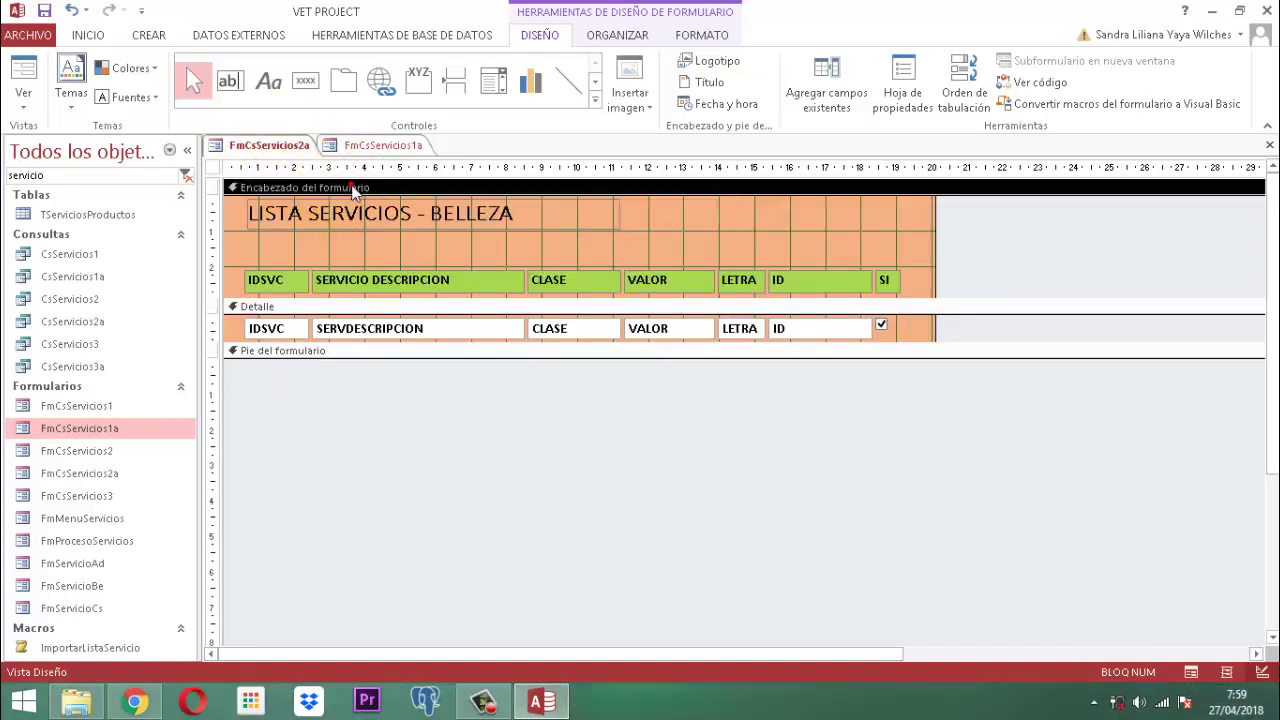
pyautogui.hotkey('ctrl', 'v')
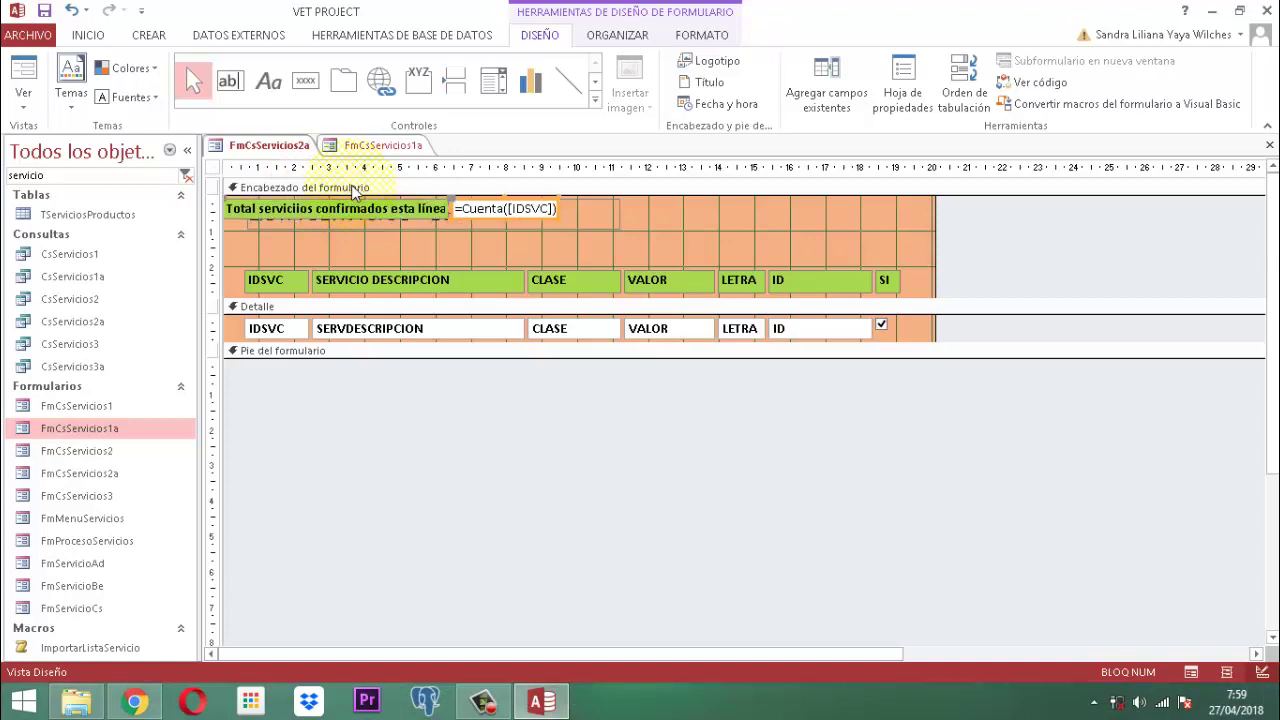
# Step: Move the pasted total label and count box about 1.1 cm down and 9.5 cm right, between the title and column labels
pyautogui.press('Down')
pyautogui.press('Down')
pyautogui.press('Down')
pyautogui.press('Down')
pyautogui.press('Down')
pyautogui.press('Down')
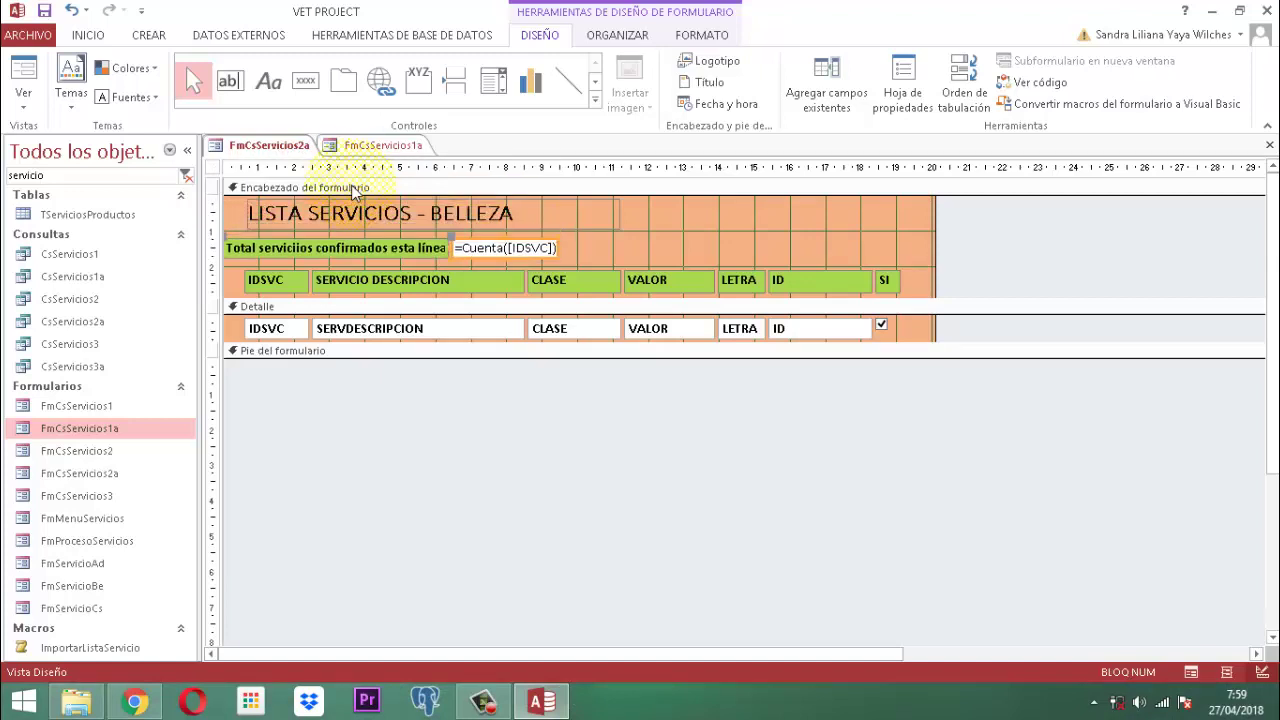
pyautogui.press('Right')
pyautogui.press('Right')
pyautogui.press('Right')
pyautogui.press('Right')
pyautogui.press('Right')
pyautogui.press('Right')
pyautogui.press('Right')
pyautogui.press('Right')
pyautogui.press('Right')
pyautogui.press('Right')
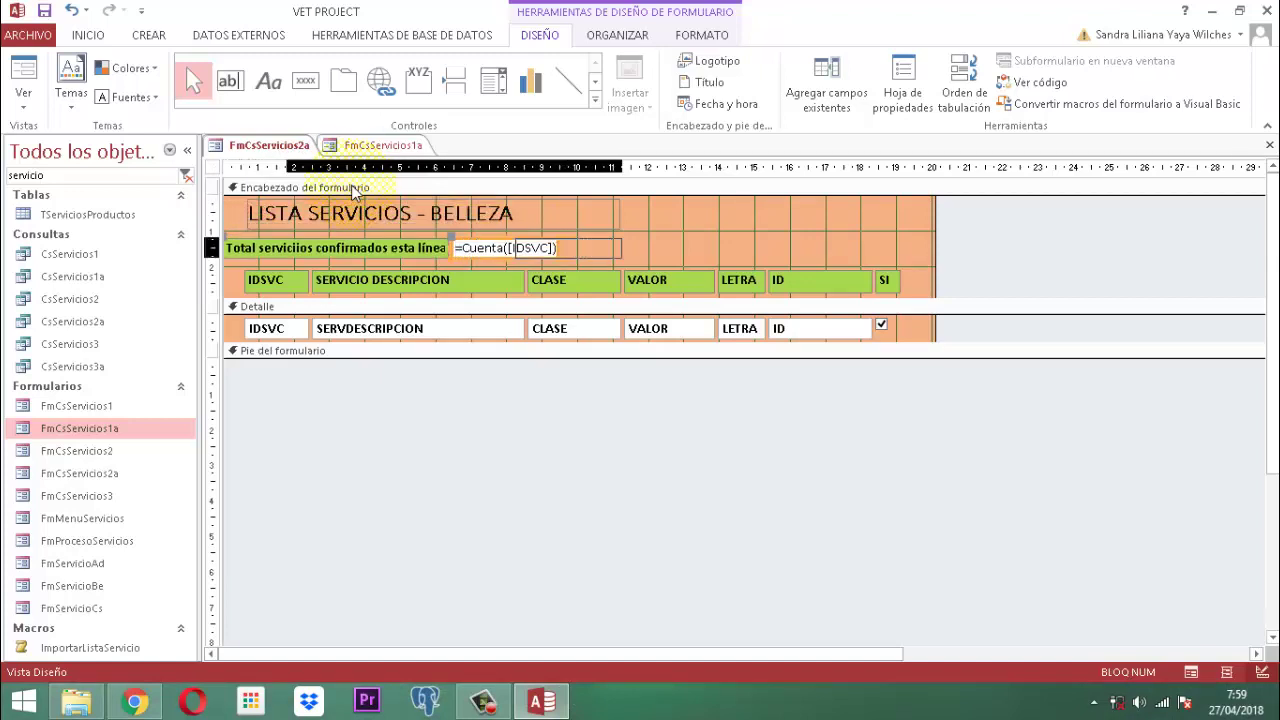
pyautogui.press('Right')
pyautogui.press('Right')
pyautogui.press('Right')
pyautogui.press('Right')
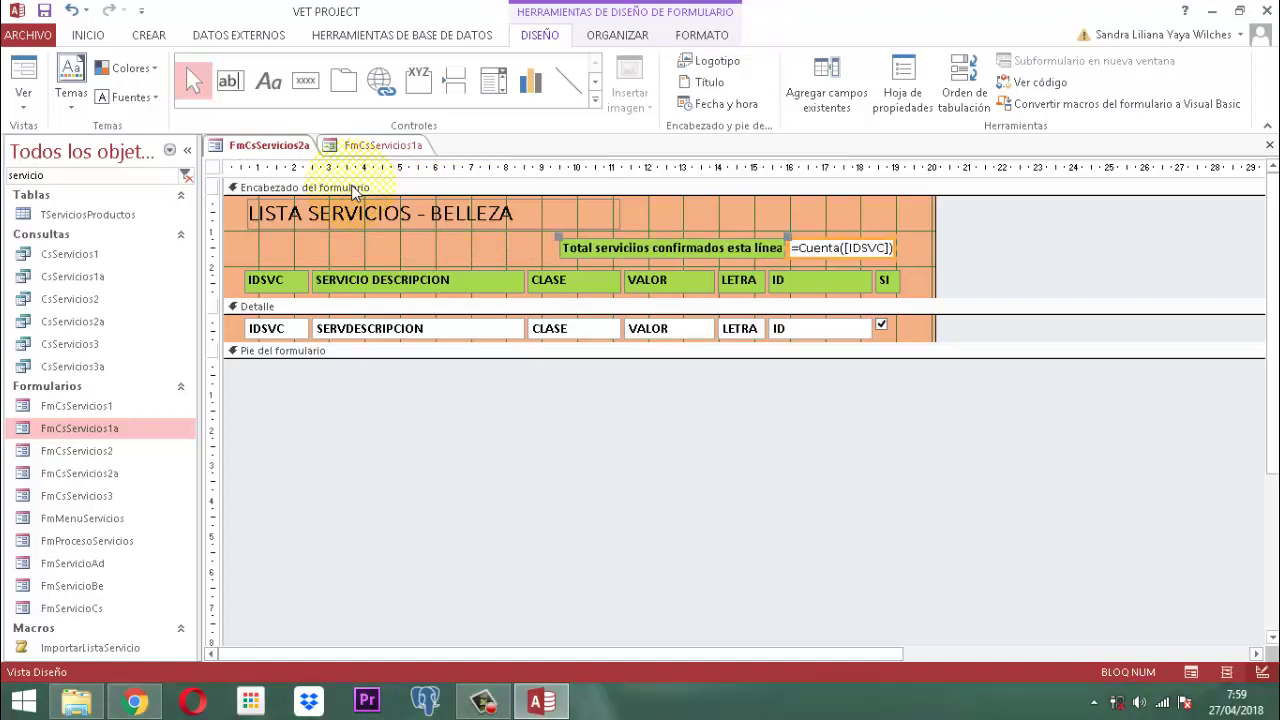
pyautogui.click(1010, 257)
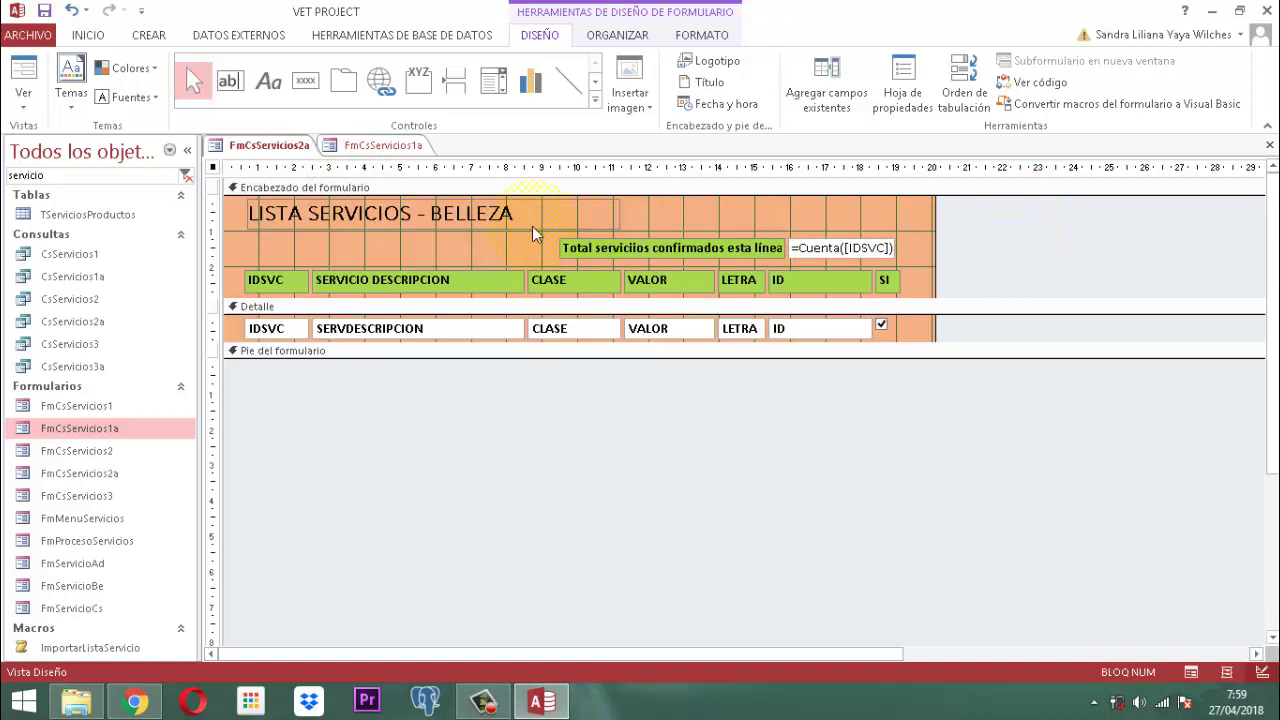
# Step: Change the header title to LISTA SERVICIOS ESTABLECIDOS - BELLEZA
pyautogui.click(484, 216)
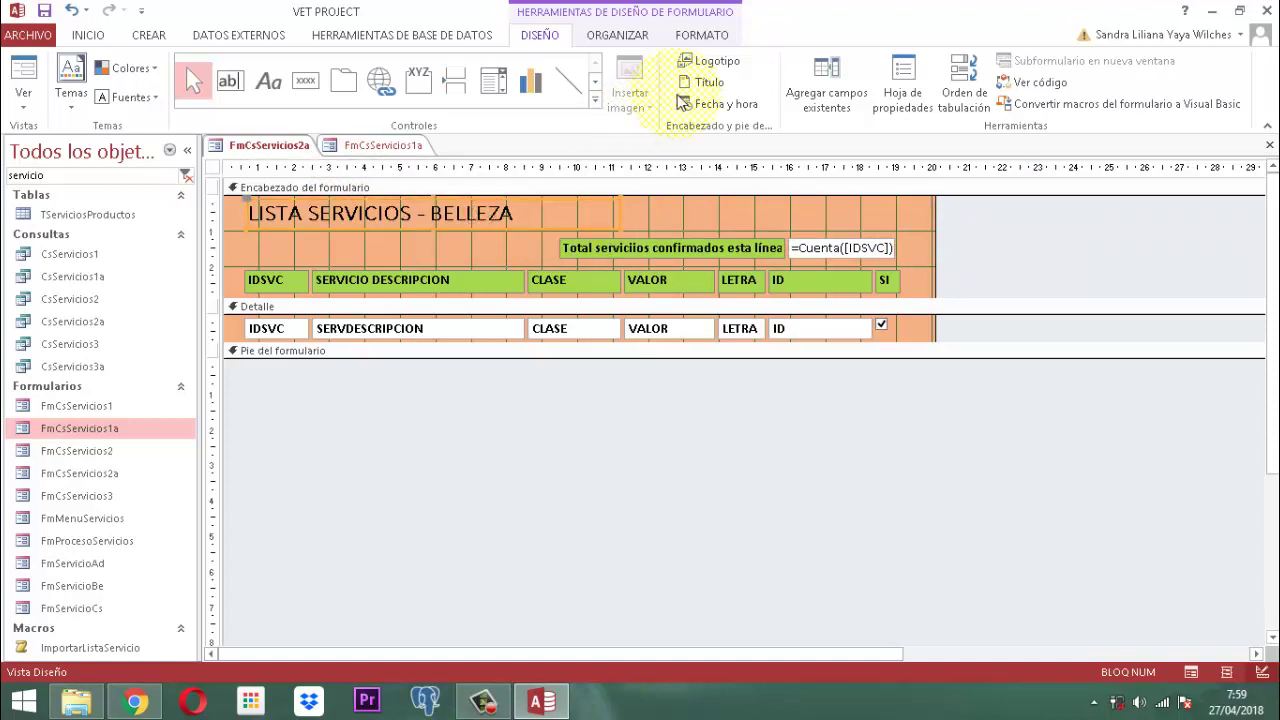
pyautogui.click(432, 220)
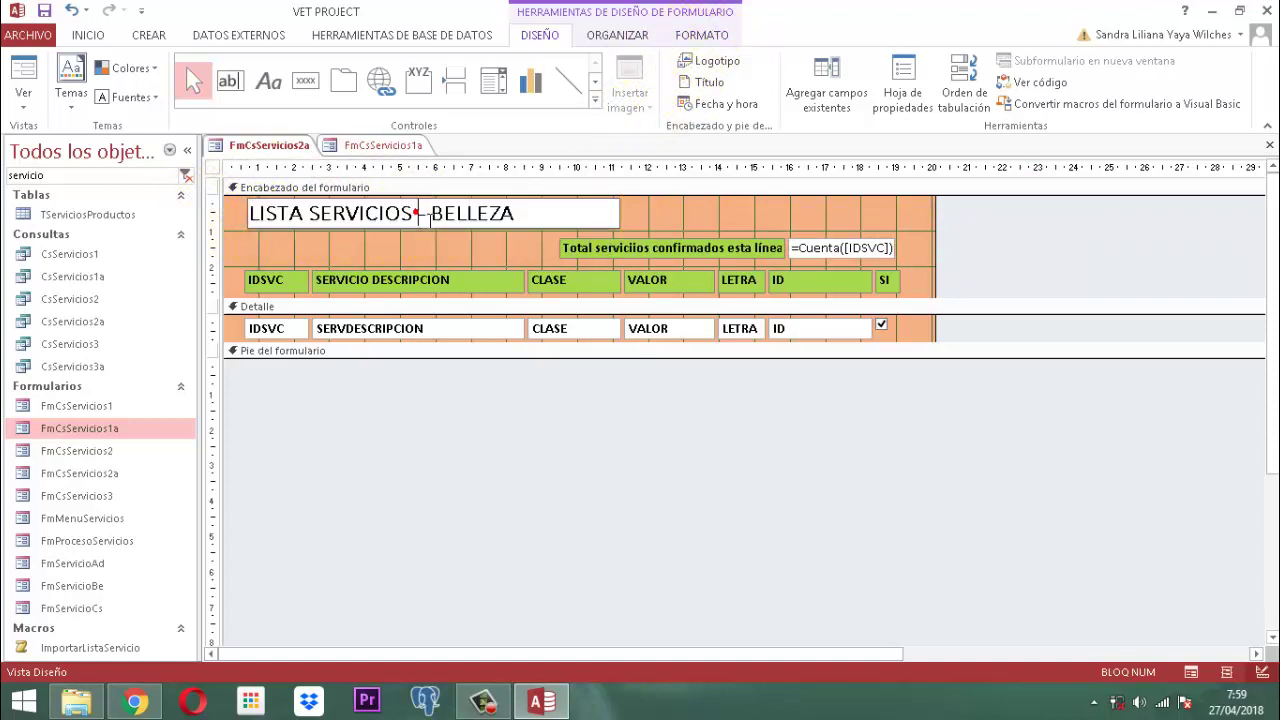
pyautogui.write('est')
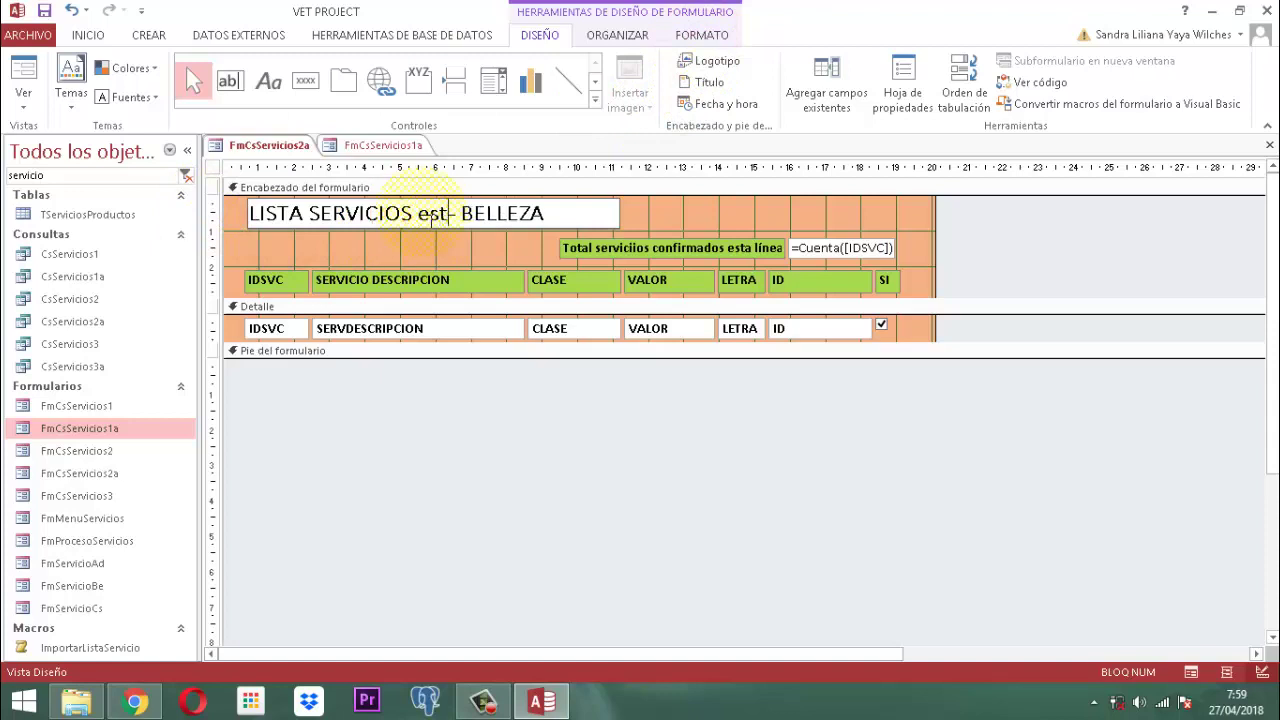
pyautogui.press('BackSpace')
pyautogui.press('BackSpace')
pyautogui.press('BackSpace')
pyautogui.press('capslock')
pyautogui.write('ESTABLECIDOS')
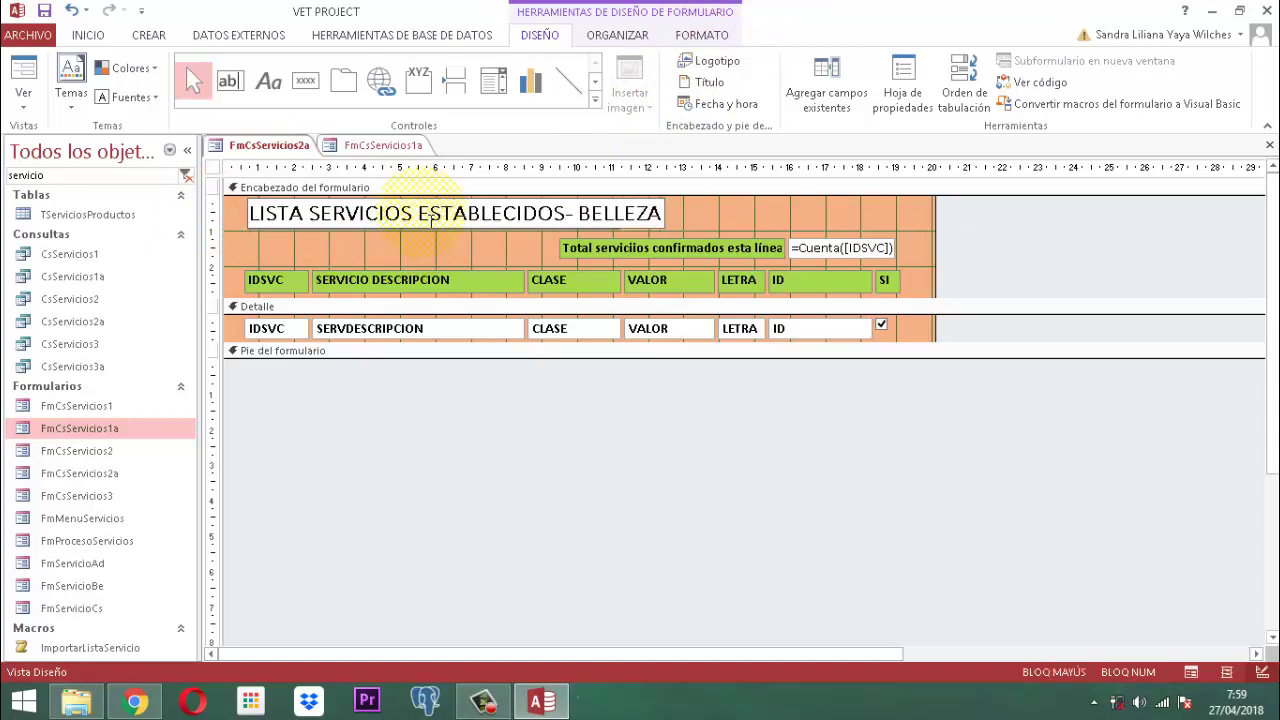
pyautogui.click(1003, 231)
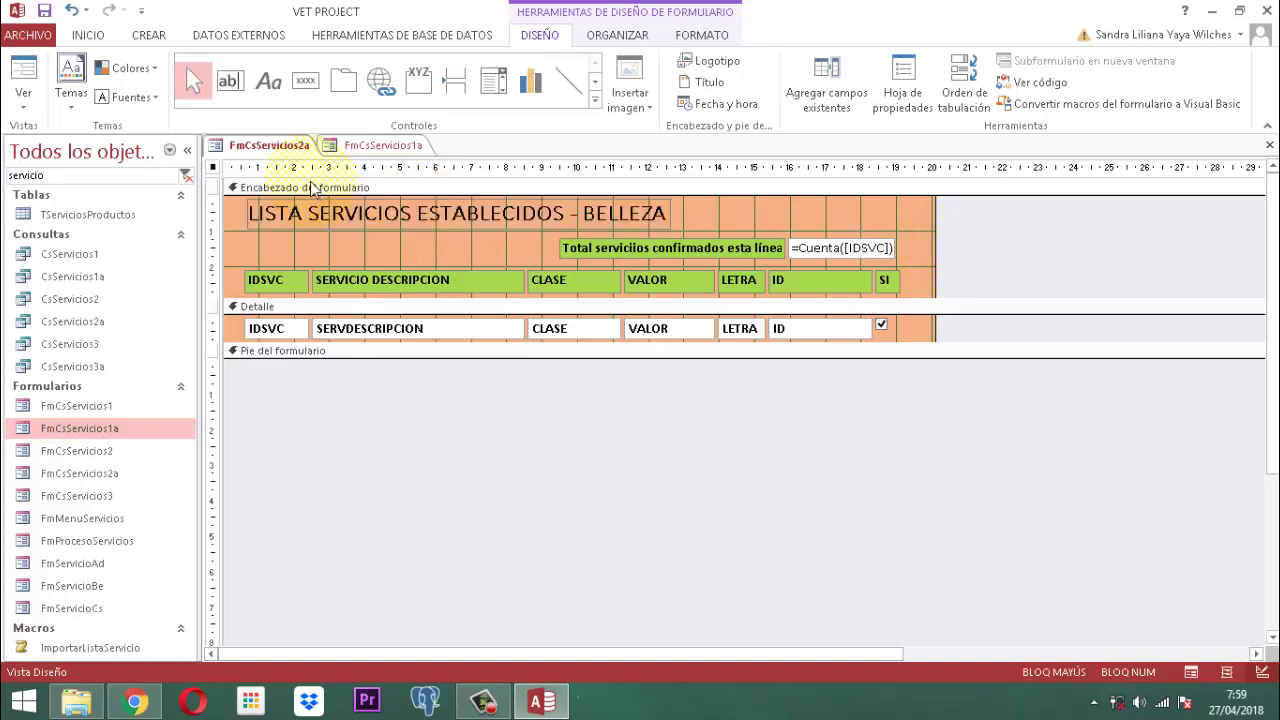
# Step: Close the FmCsServicios1a form
pyautogui.click(378, 146)
pyautogui.rightClick(378, 146)
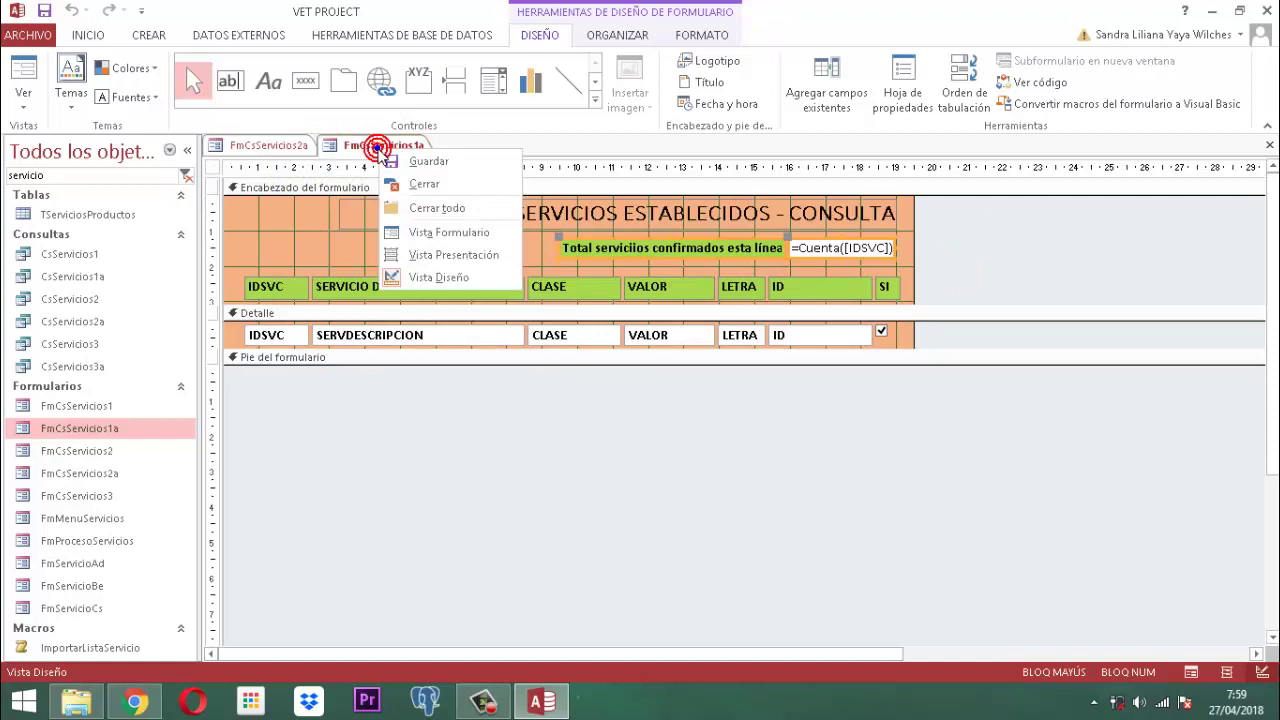
pyautogui.click(420, 184)
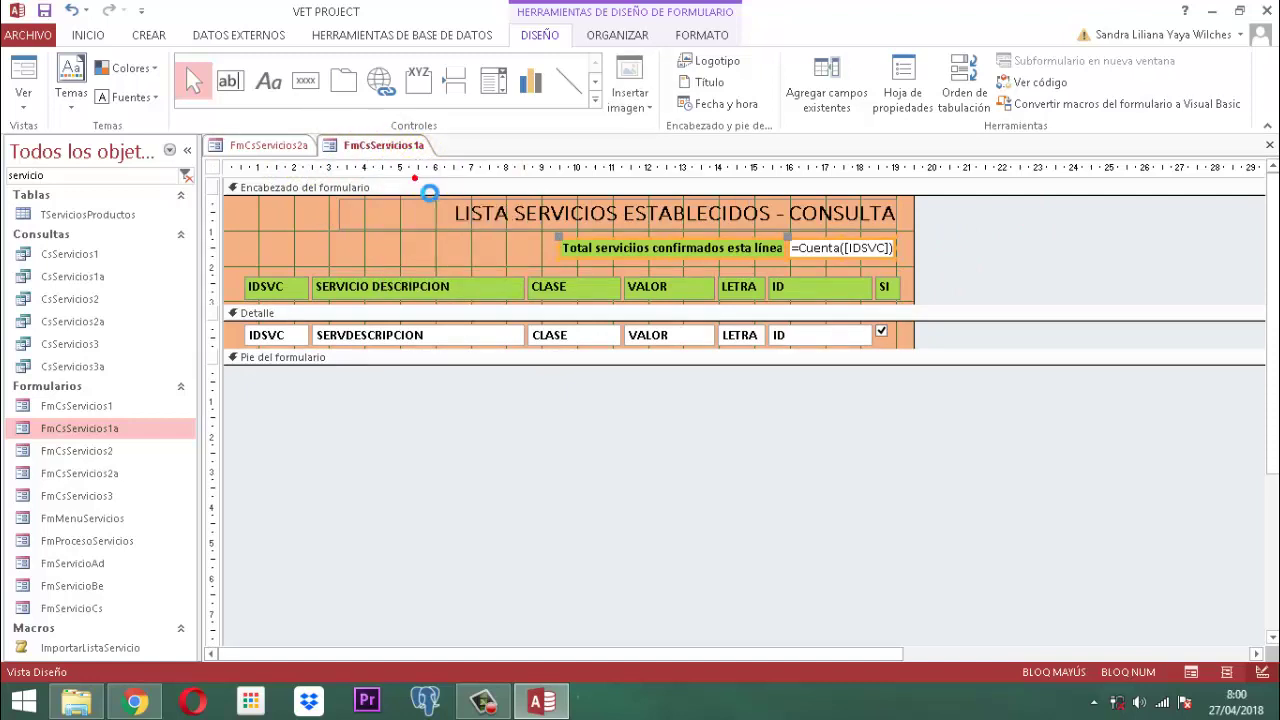
# Step: Right-align the header title text and move the title about 6.4 cm right, in line with the last column label
pyautogui.click(643, 225)
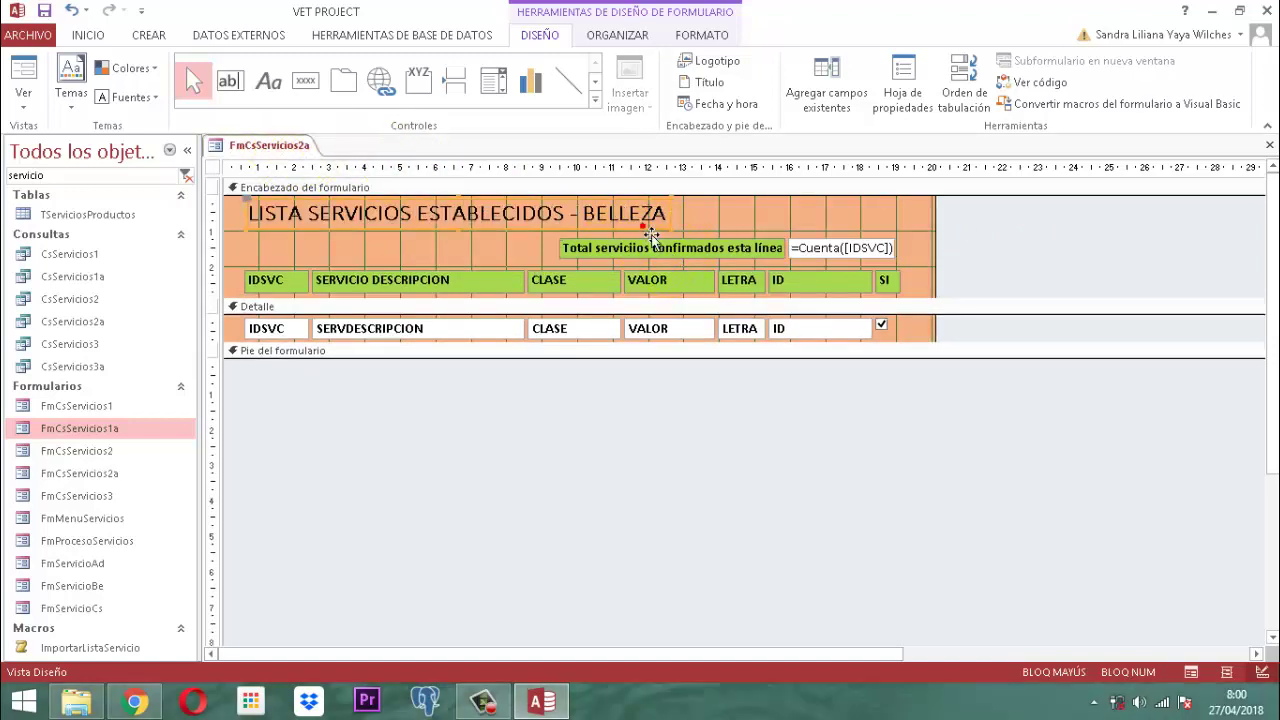
pyautogui.click(722, 36)
pyautogui.click(318, 97)
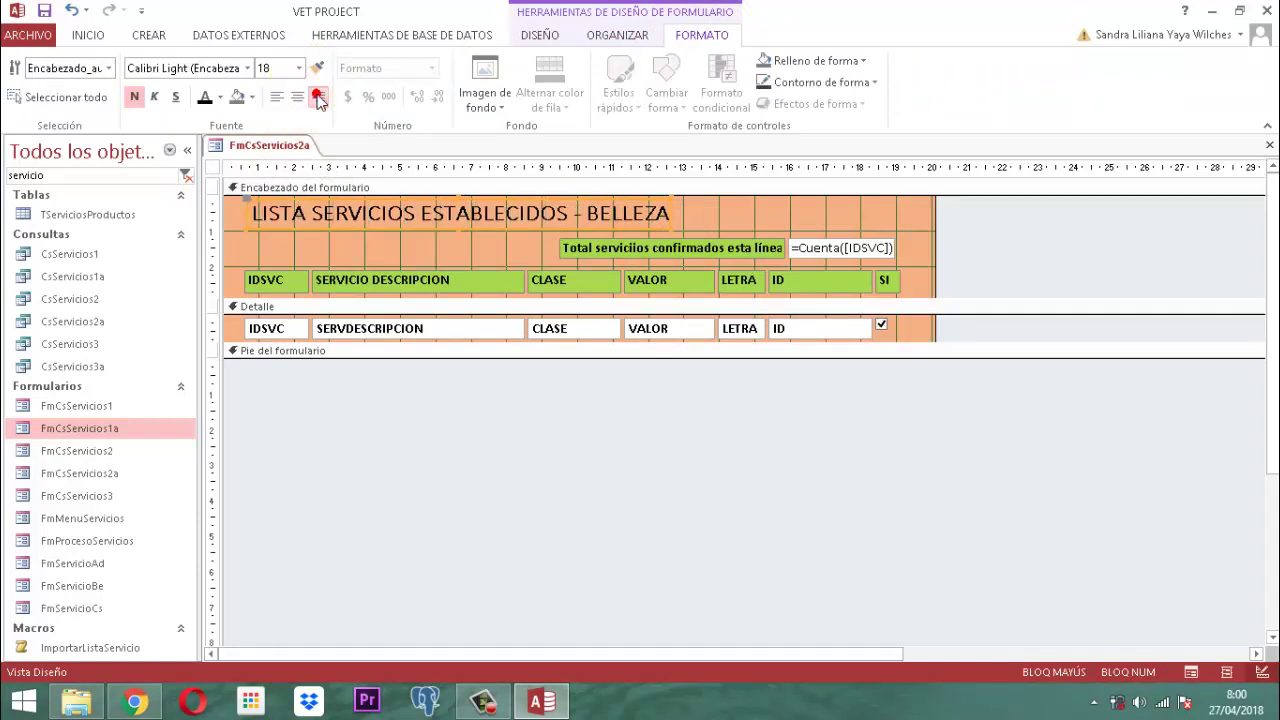
pyautogui.press('Right')
pyautogui.press('Right')
pyautogui.press('Right')
pyautogui.press('Right')
pyautogui.press('Right')
pyautogui.press('Right')
pyautogui.press('Right')
pyautogui.press('Right')
pyautogui.press('Right')
pyautogui.press('Right')
pyautogui.press('Right')
pyautogui.press('Right')
pyautogui.press('Right')
pyautogui.press('Right')
pyautogui.press('Right')
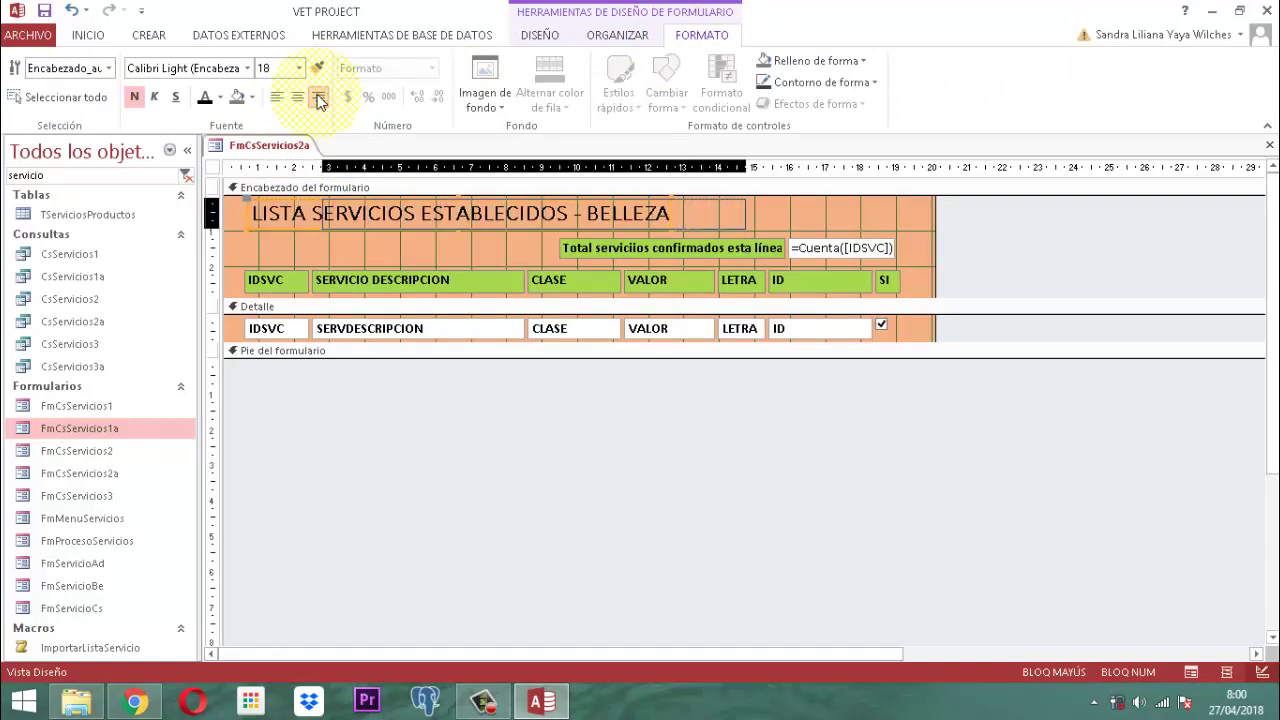
pyautogui.press('Right')
pyautogui.press('Right')
pyautogui.press('Right')
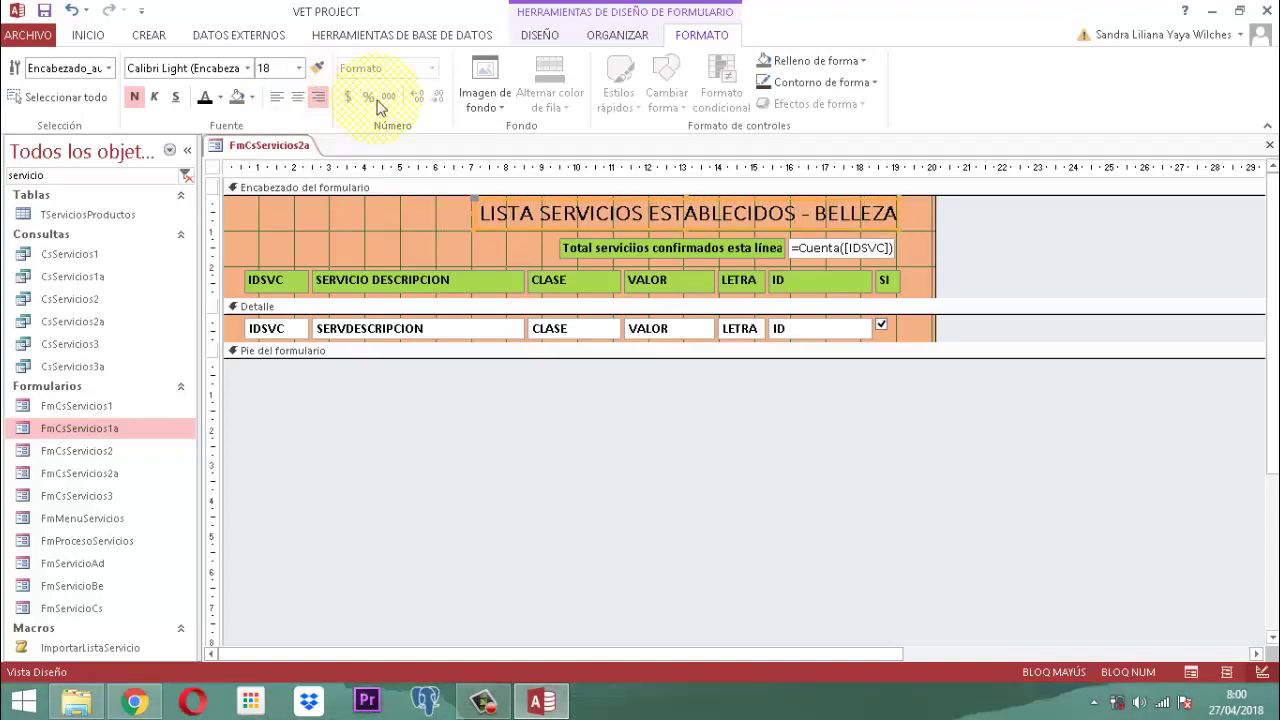
pyautogui.click(952, 236)
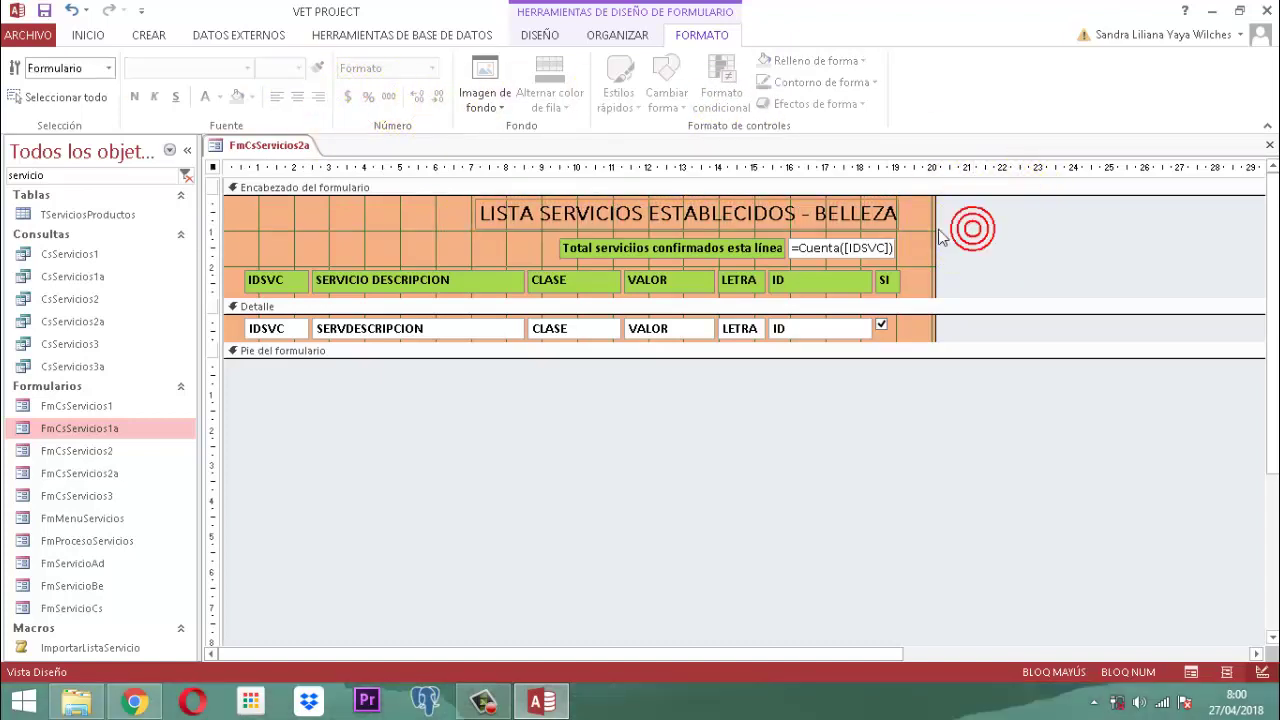
# Step: Narrow the form to about 19.4 cm wide and save it
pyautogui.moveTo(933, 237); pyautogui.dragTo(910, 240)
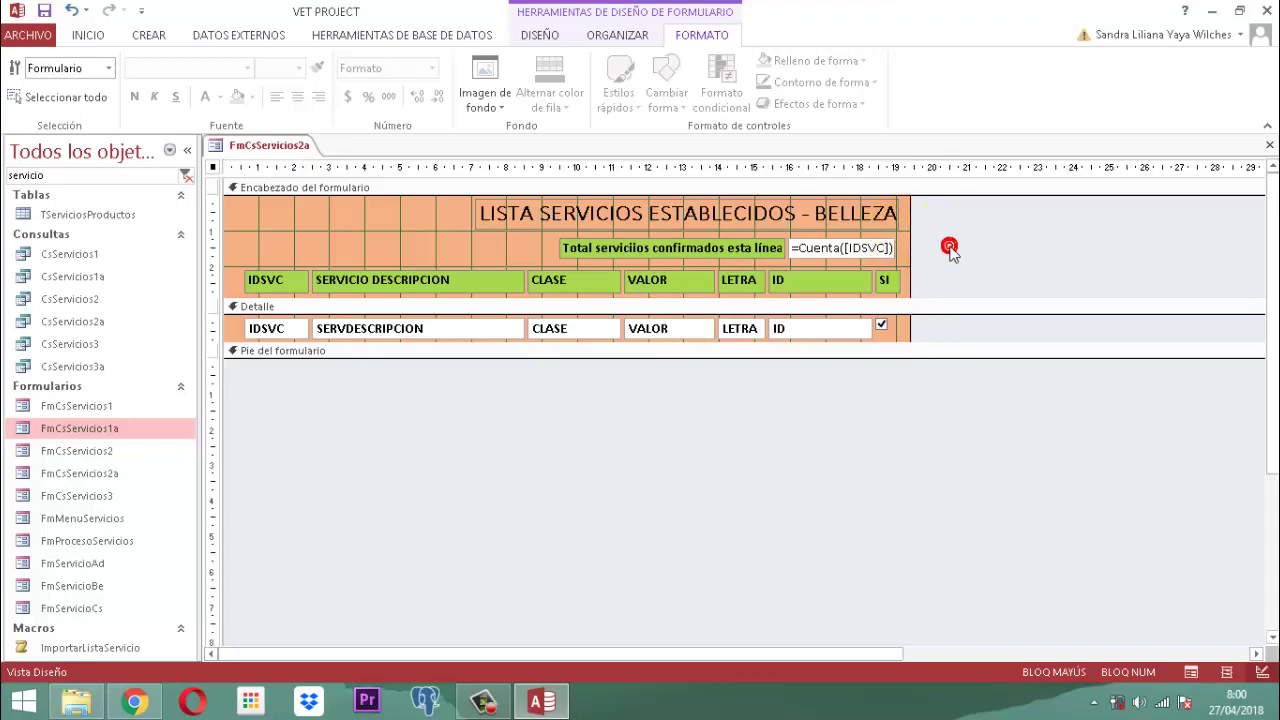
pyautogui.click(950, 250)
pyautogui.rightClick(257, 145)
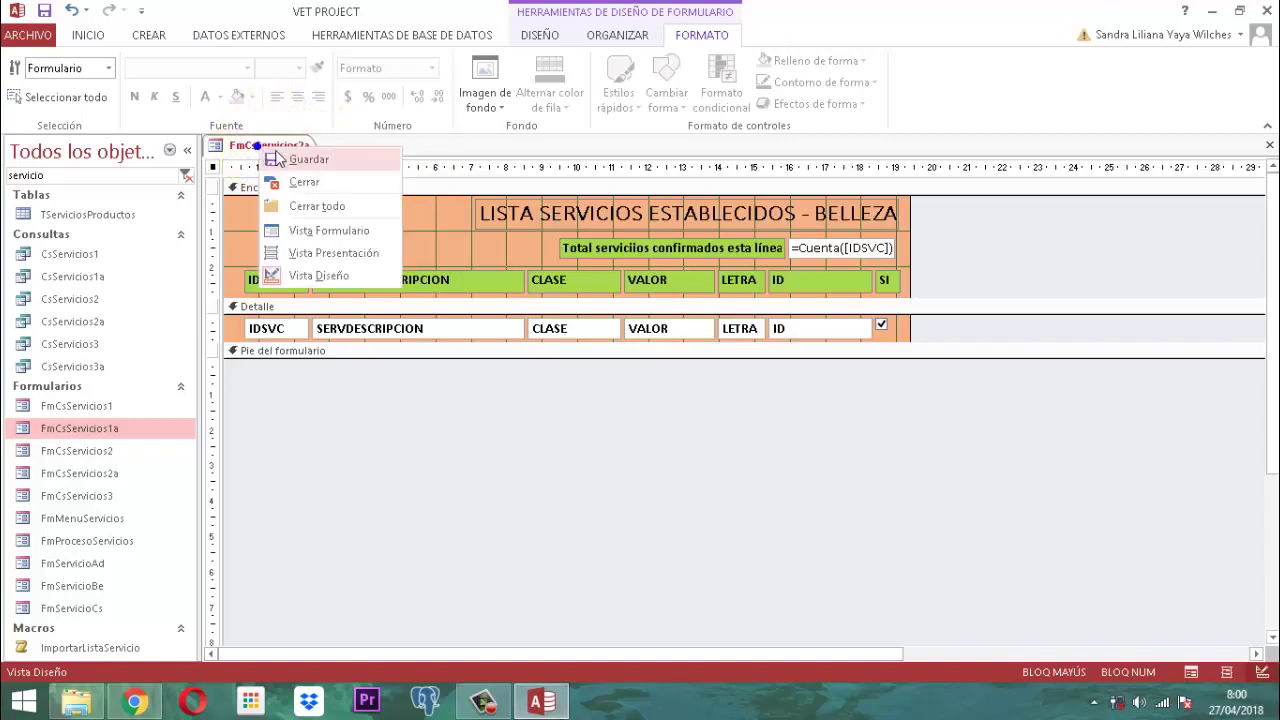
pyautogui.click(279, 160)
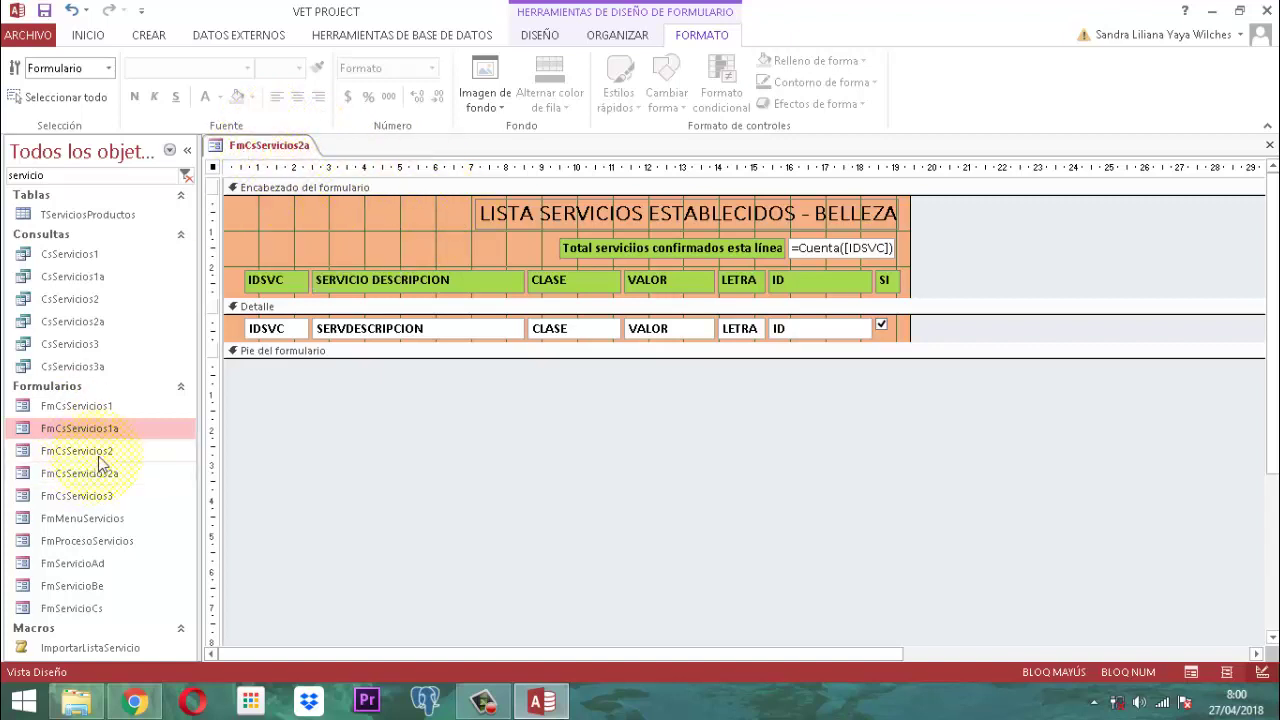
# Step: Delete the Comando5_Click and Imagen25_Click procedures from the form's VBA code and close the code editor
pyautogui.click(273, 147)
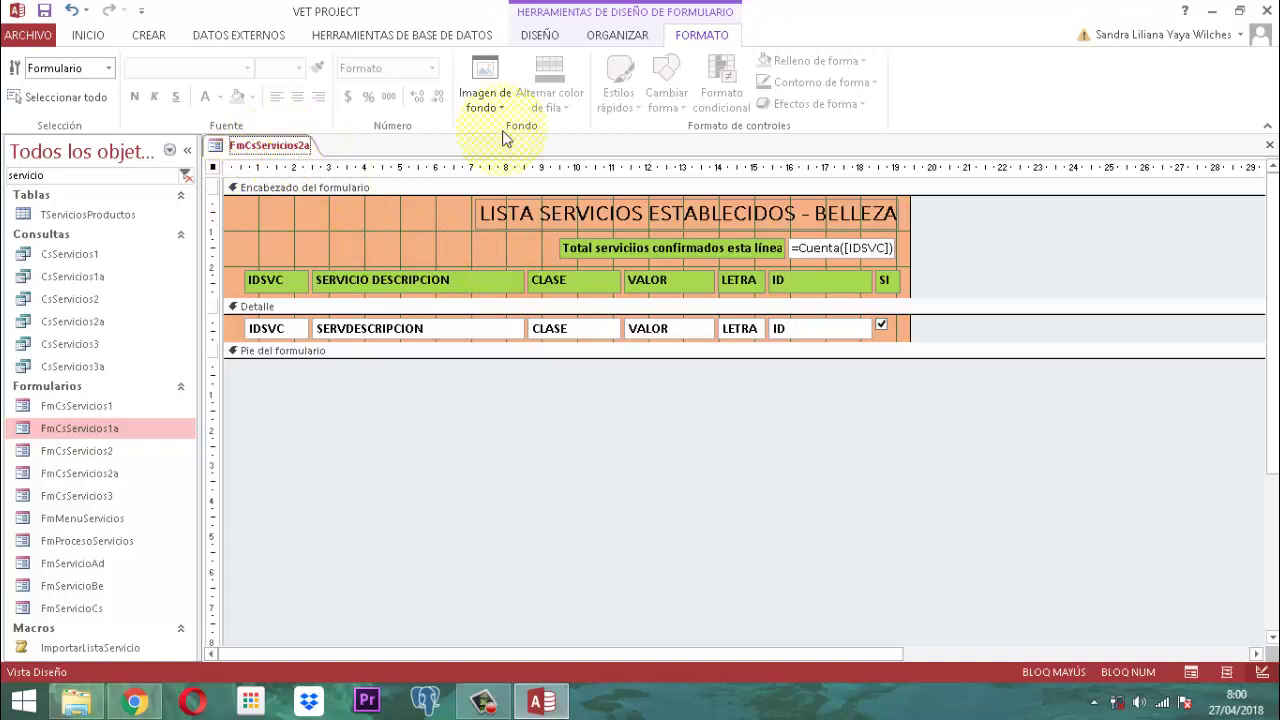
pyautogui.click(537, 36)
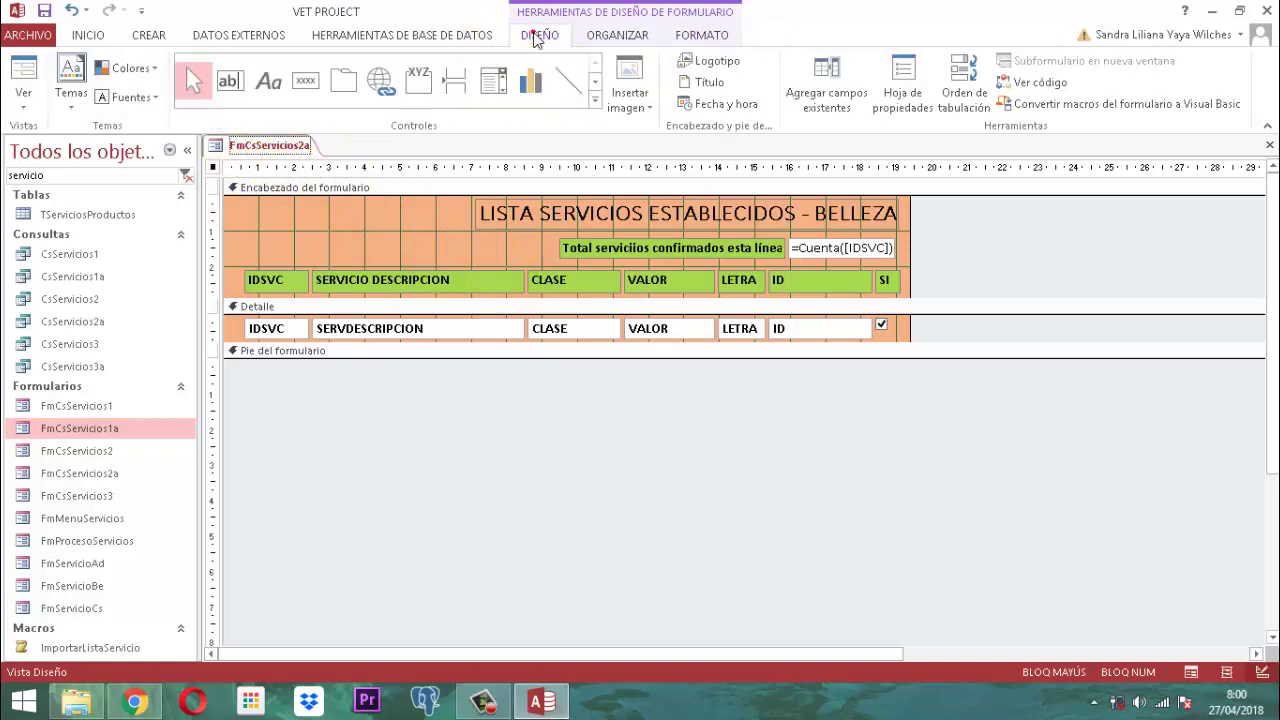
pyautogui.click(1040, 82)
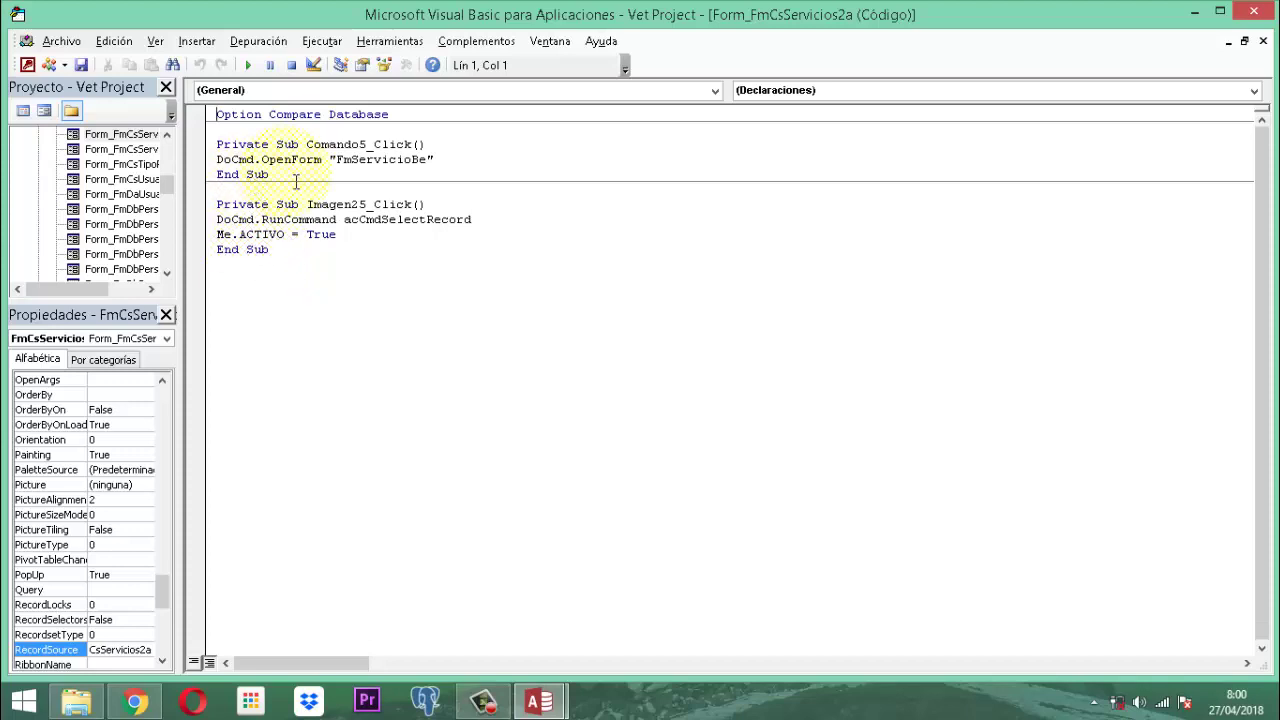
pyautogui.moveTo(302, 264); pyautogui.dragTo(222, 132)
pyautogui.press('Delete')
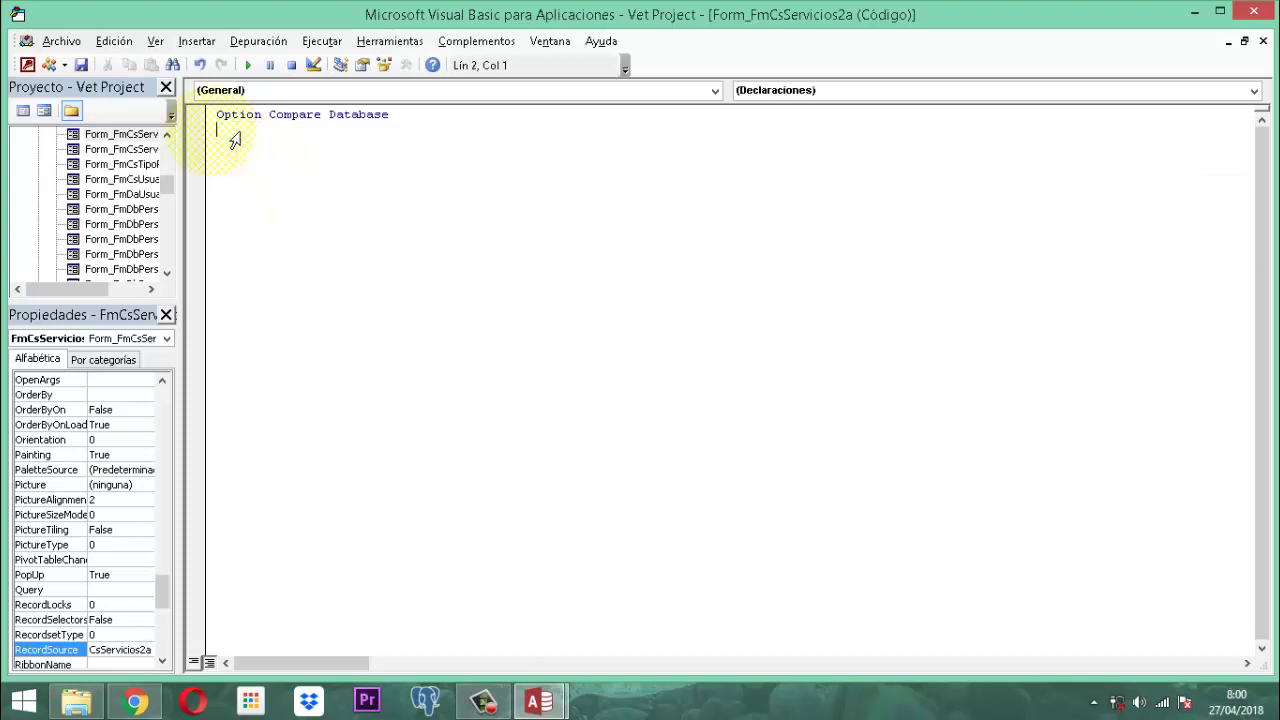
pyautogui.click(1262, 11)
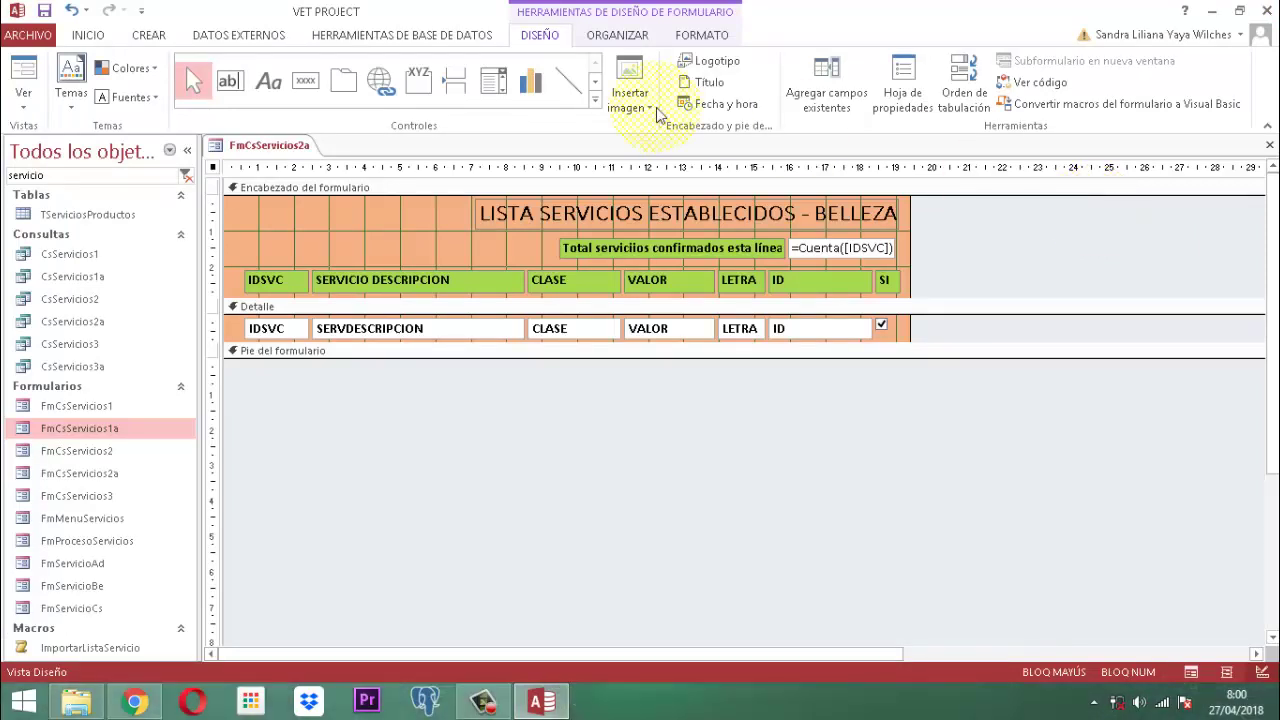
# Step: Save and close the FmCsServicios2a form
pyautogui.rightClick(245, 145)
pyautogui.click(280, 156)
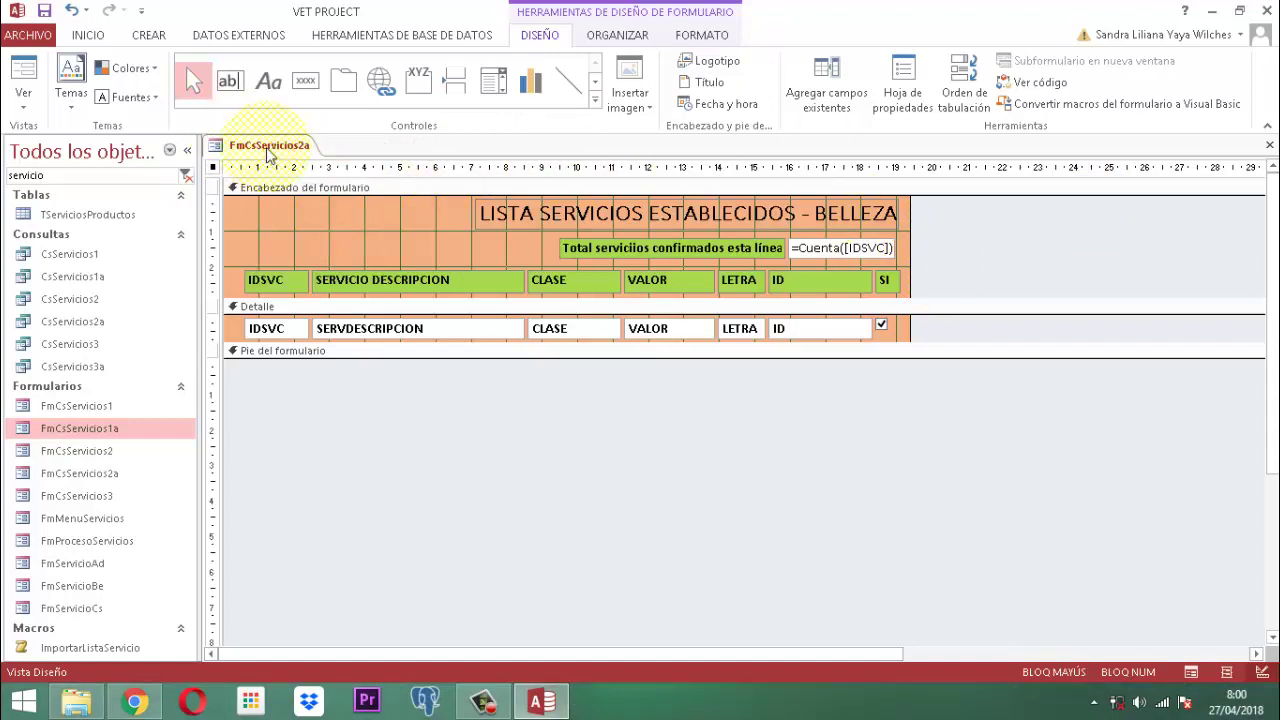
pyautogui.rightClick(268, 147)
pyautogui.click(304, 179)
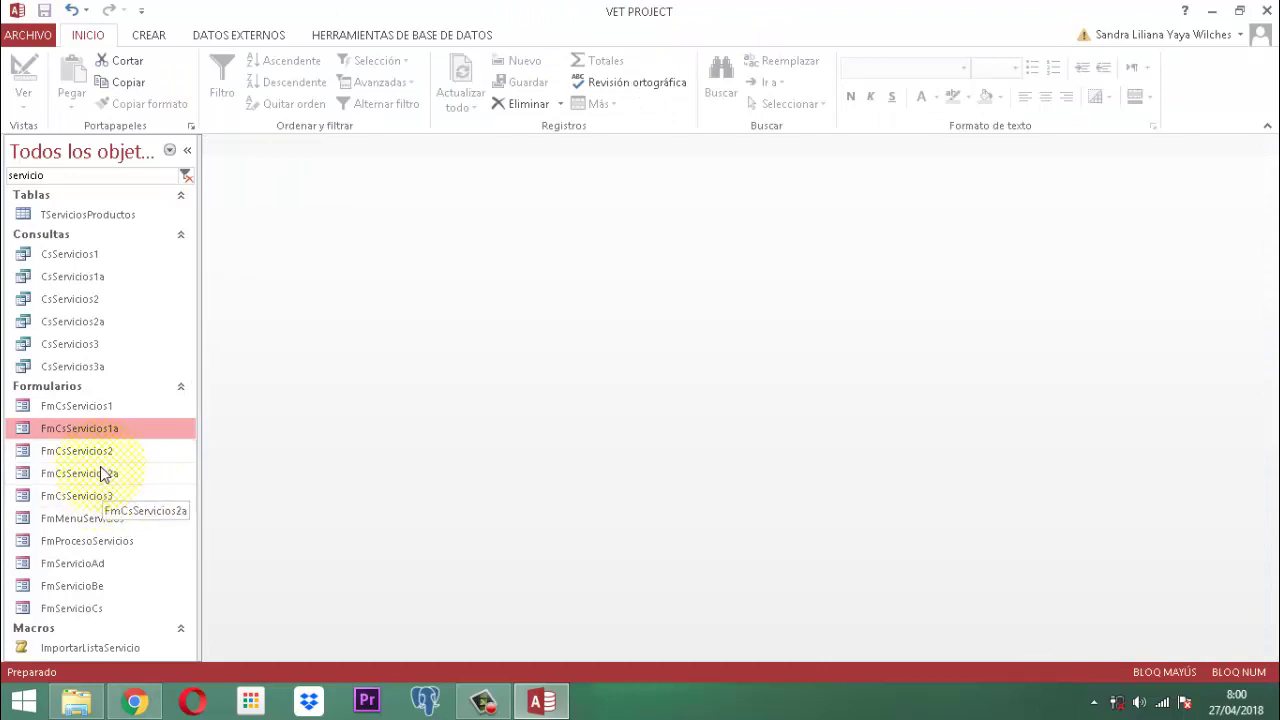
# Step: Delete the Comando5_Click and Imagen25_Click procedures from the VBA code of the FmCsServicios1a form and leave the code editor
pyautogui.rightClick(100, 475)
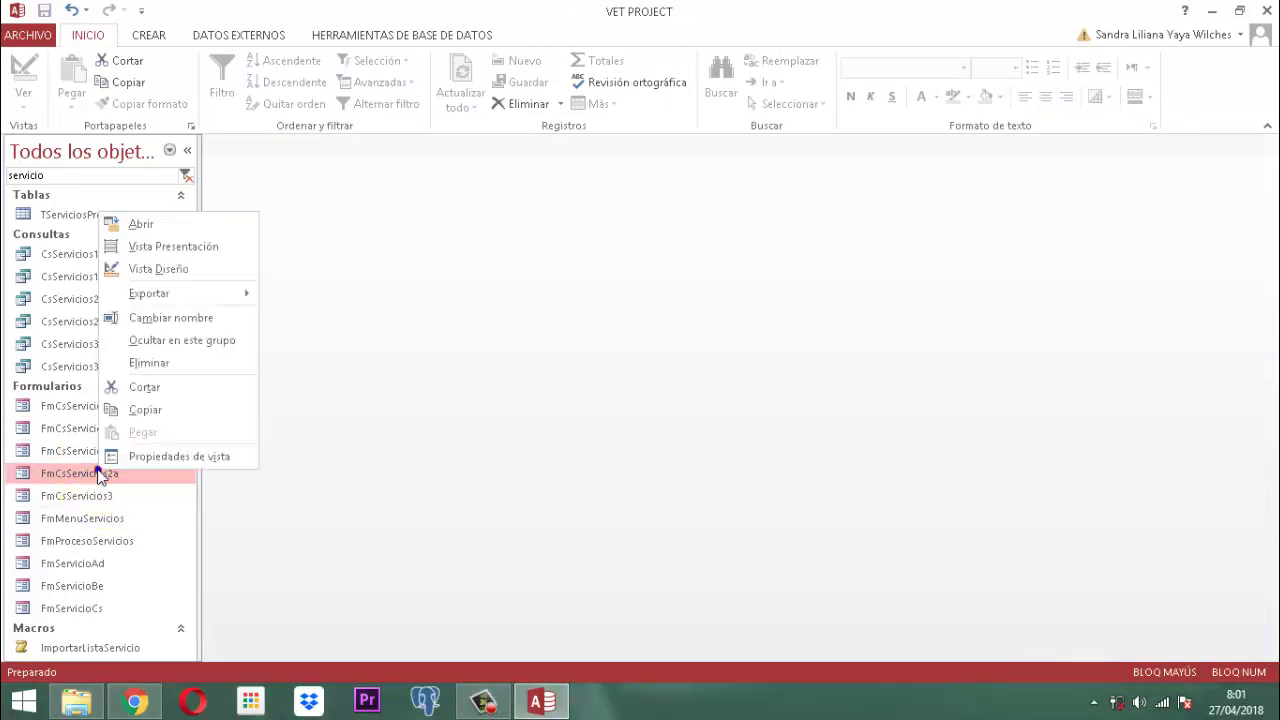
pyautogui.click(94, 471)
pyautogui.rightClick(74, 427)
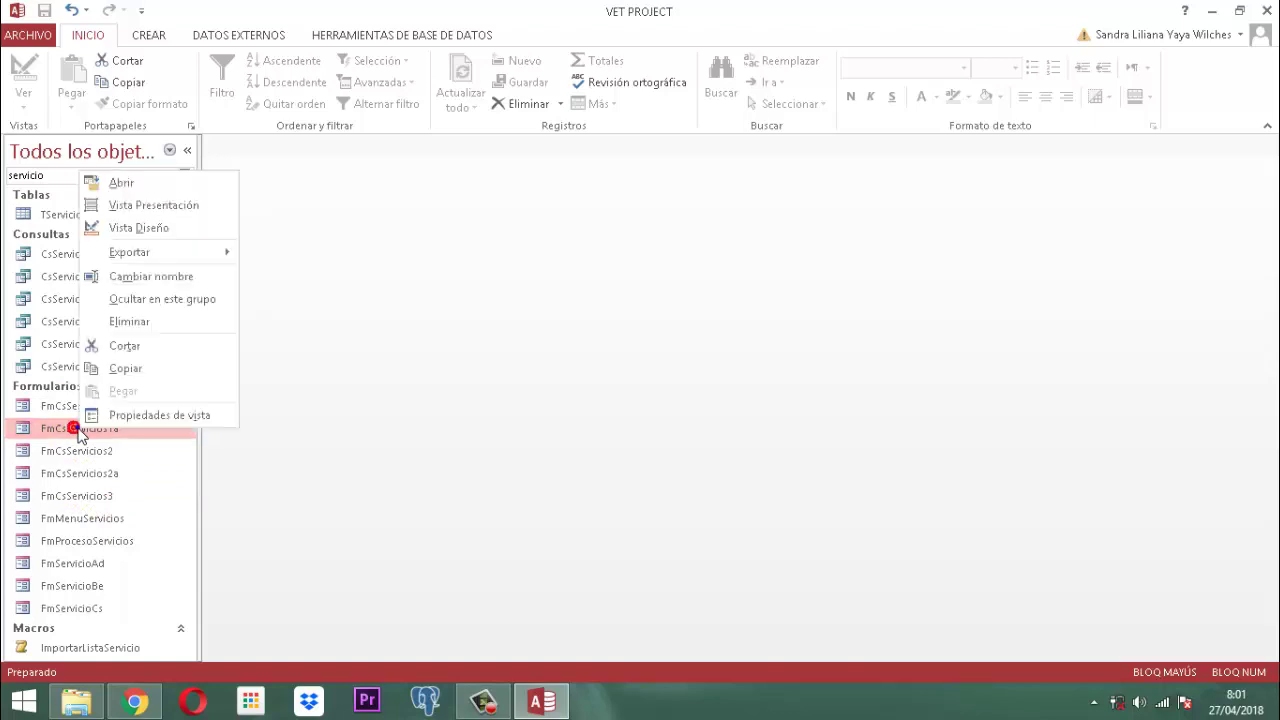
pyautogui.click(139, 228)
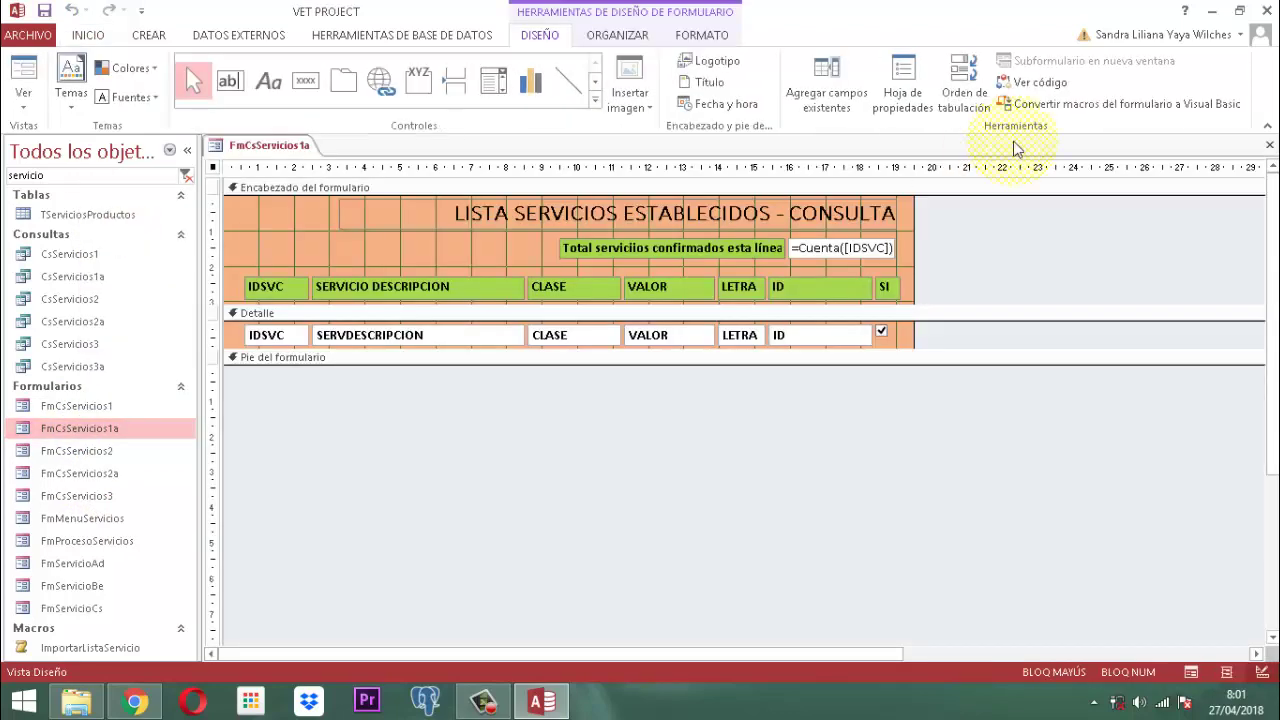
pyautogui.click(1040, 83)
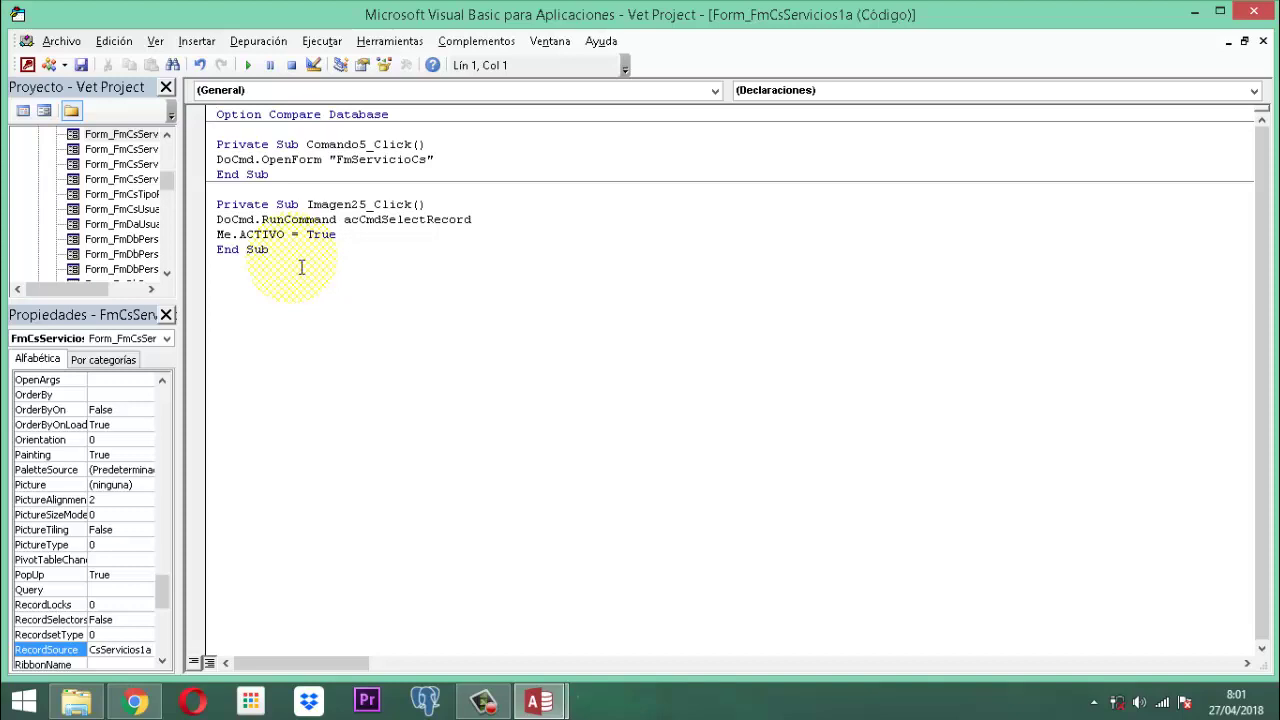
pyautogui.moveTo(301, 267); pyautogui.dragTo(223, 145)
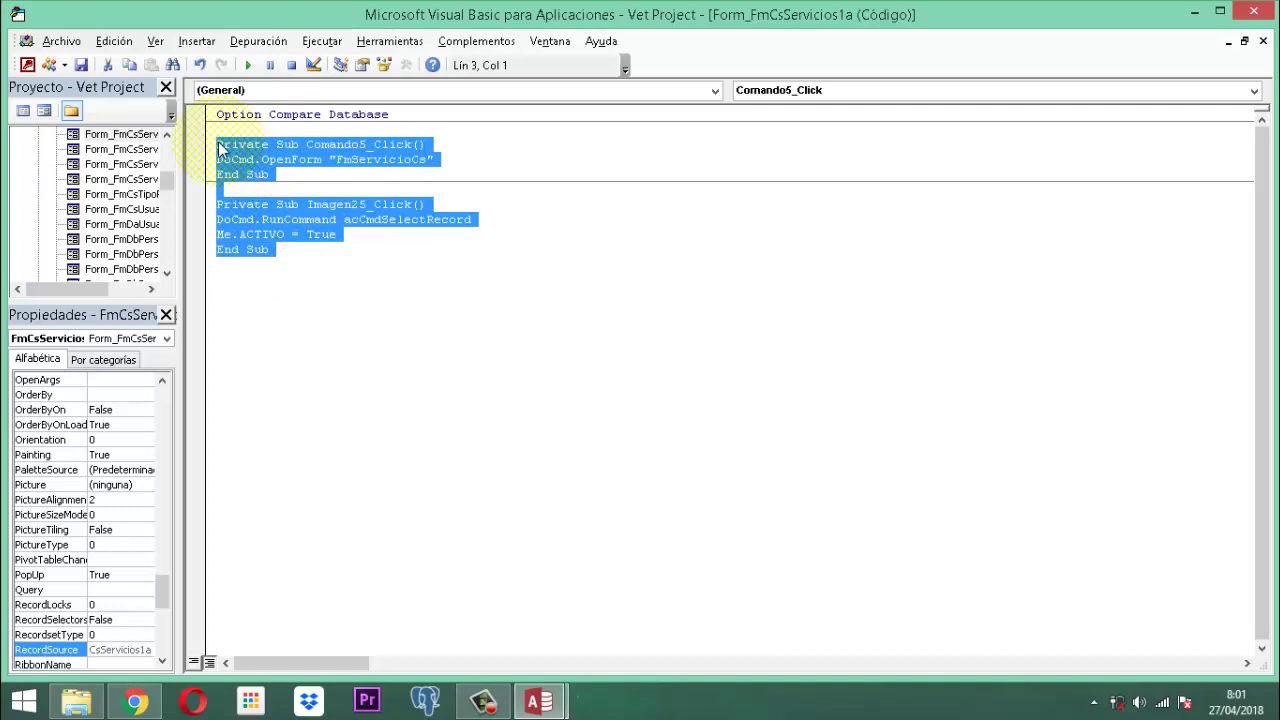
pyautogui.press('Delete')
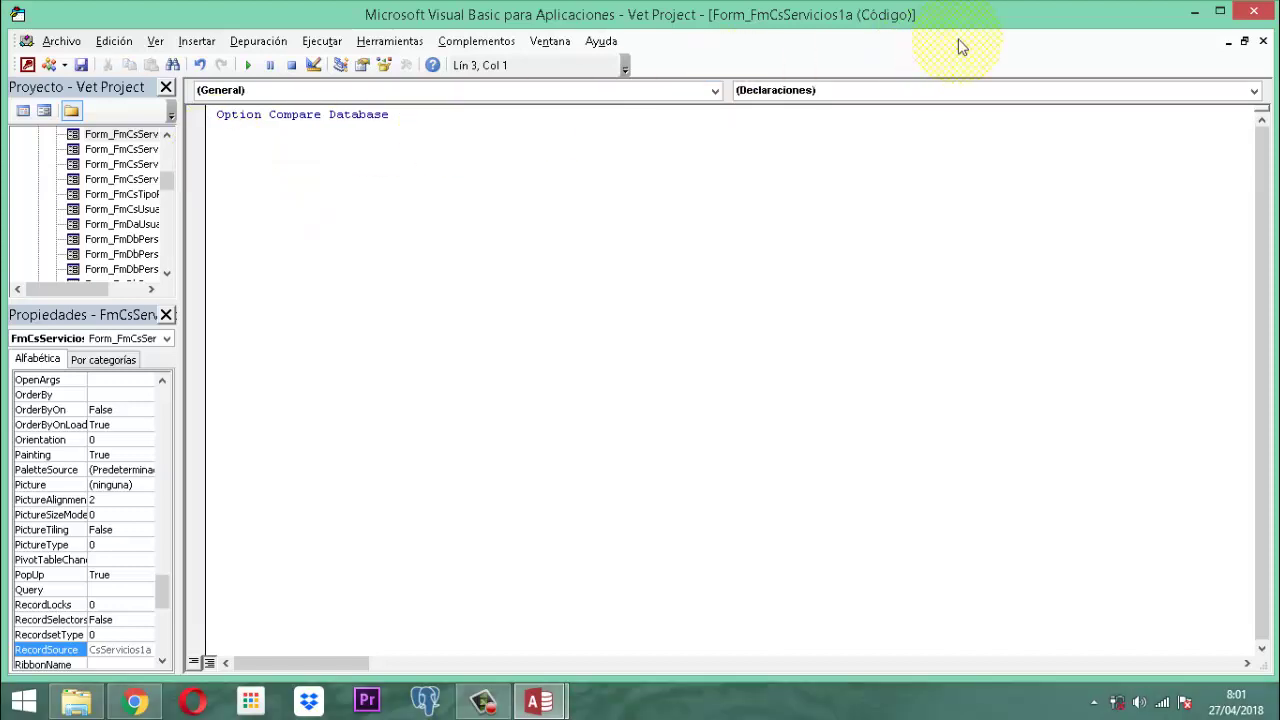
pyautogui.click(1195, 14)
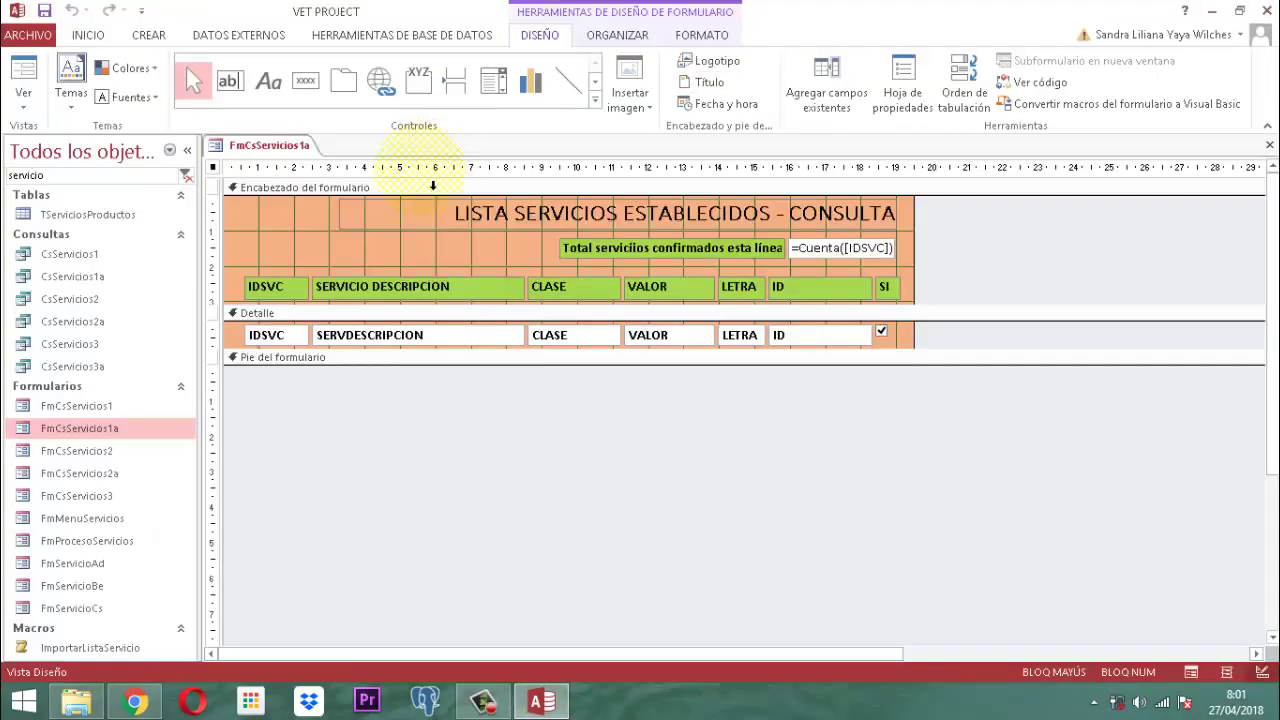
# Step: Save and close the FmCsServicios1a form
pyautogui.rightClick(283, 145)
pyautogui.click(290, 154)
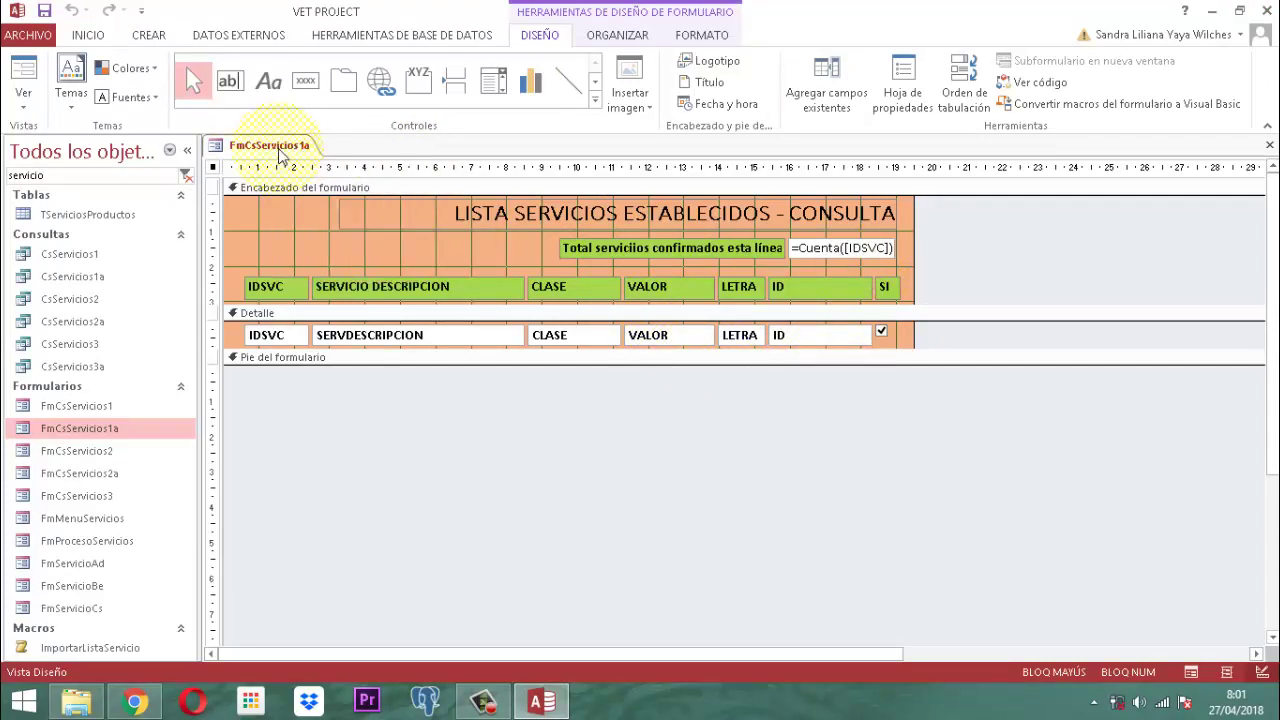
pyautogui.rightClick(281, 150)
pyautogui.click(322, 184)
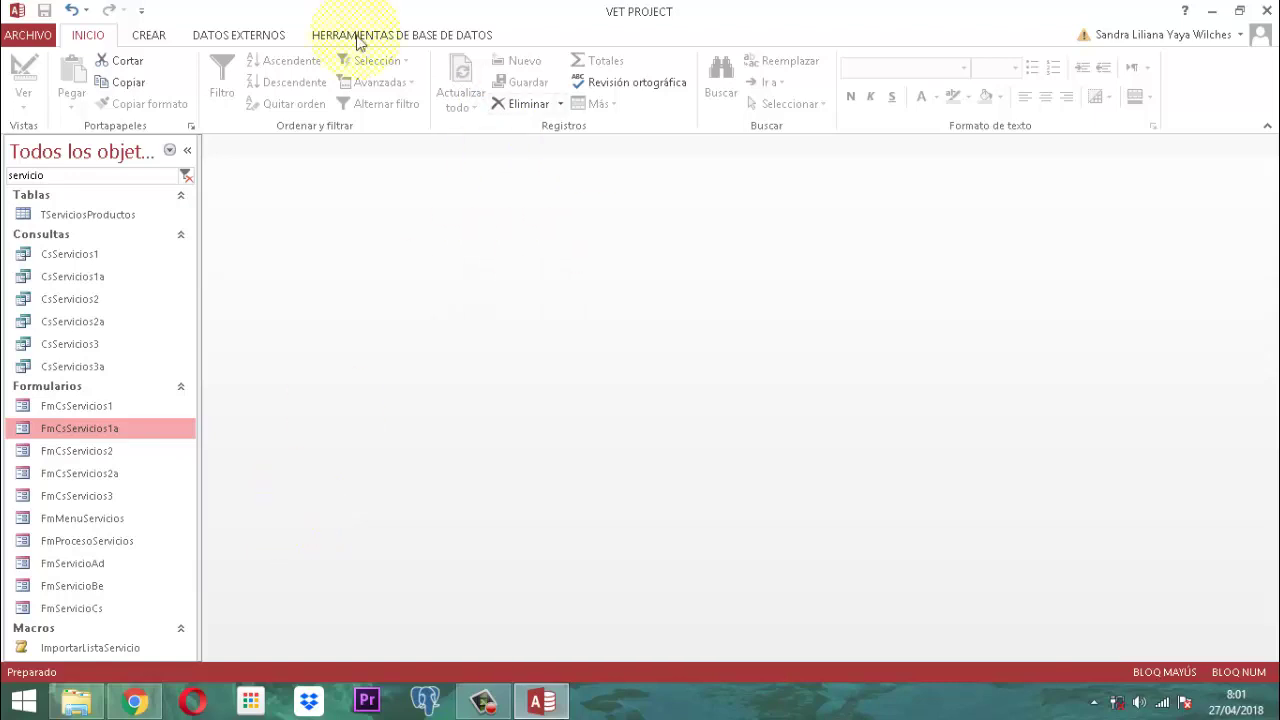
# Step: Create a navigation form with horizontal tabs and save it as FmMnCsServicio
pyautogui.click(148, 36)
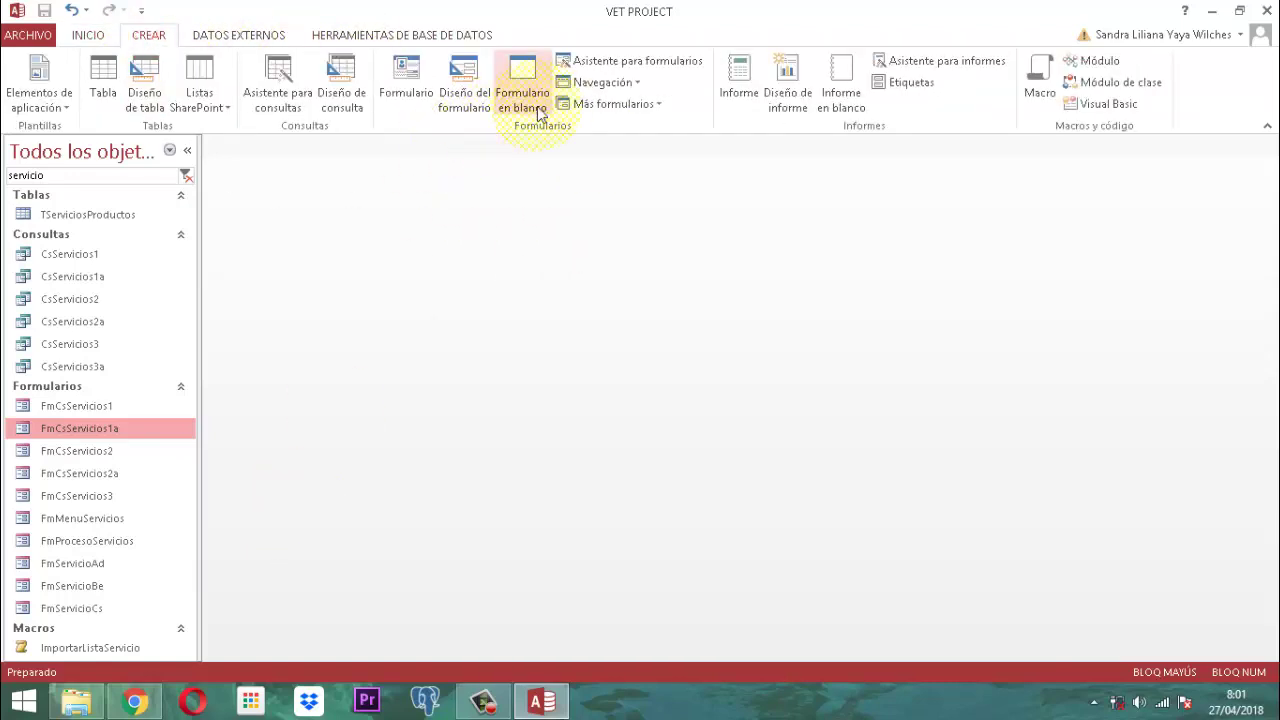
pyautogui.click(637, 83)
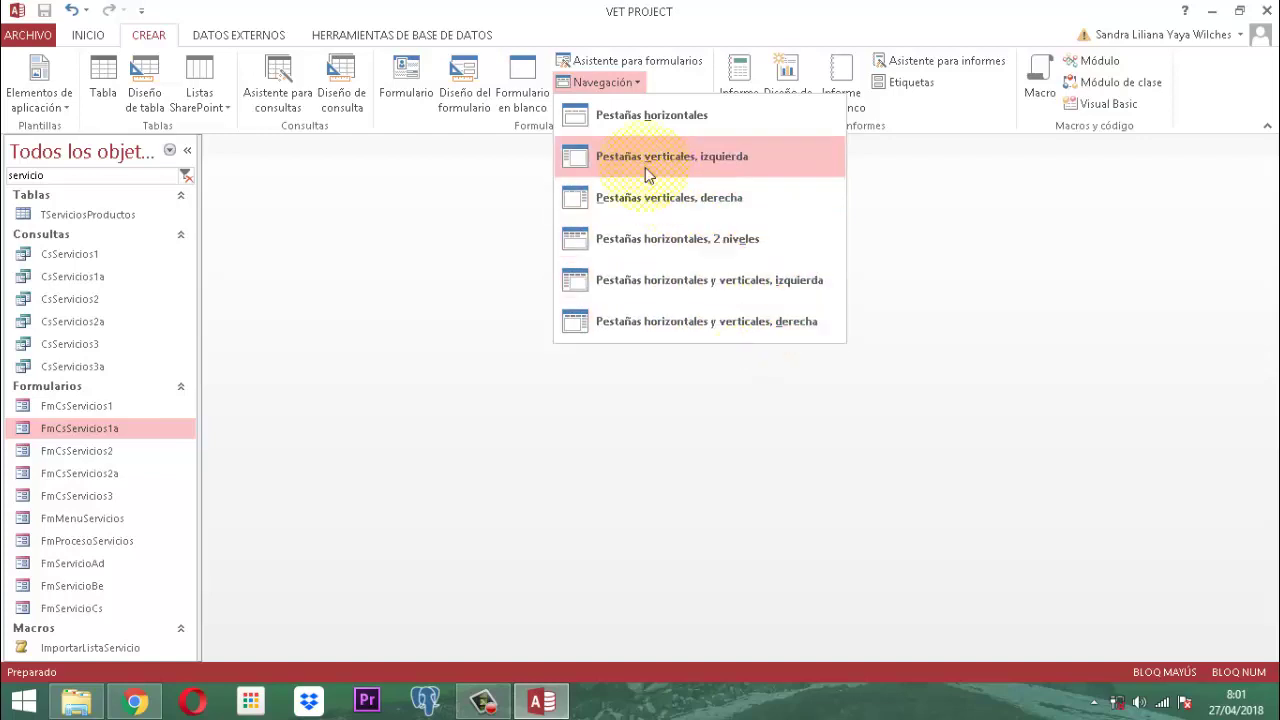
pyautogui.click(637, 121)
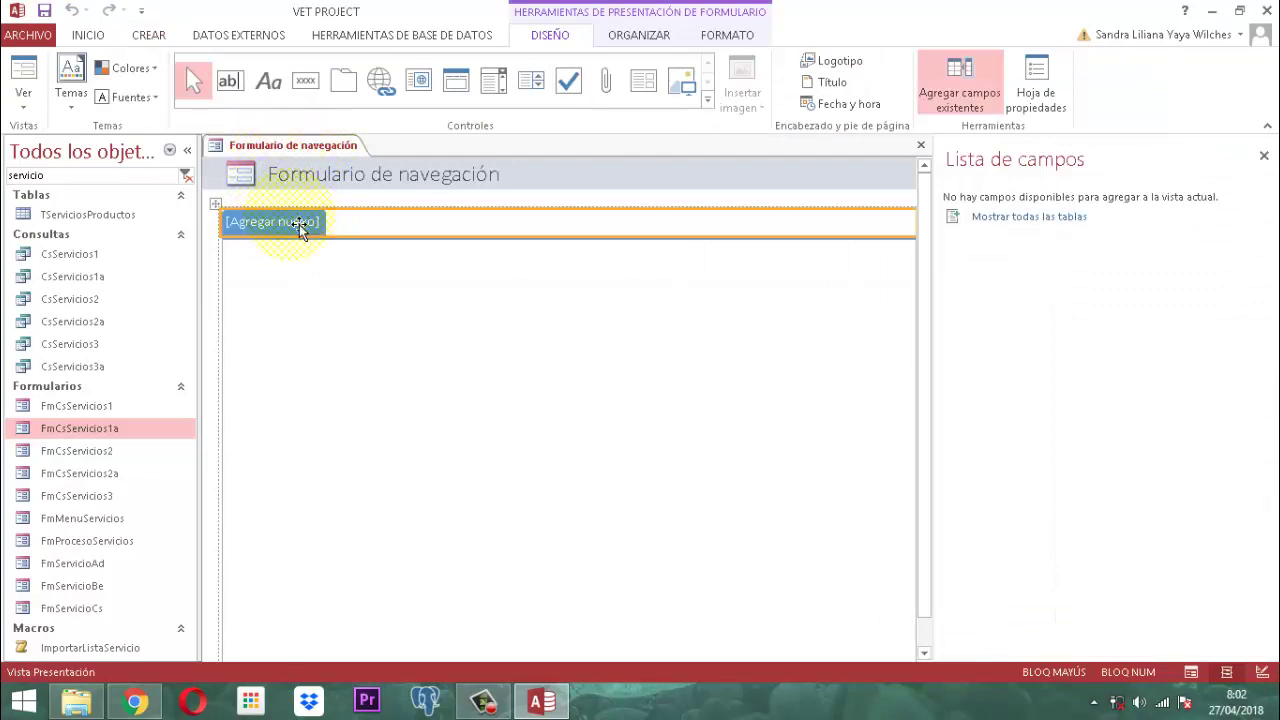
pyautogui.rightClick(295, 143)
pyautogui.click(300, 150)
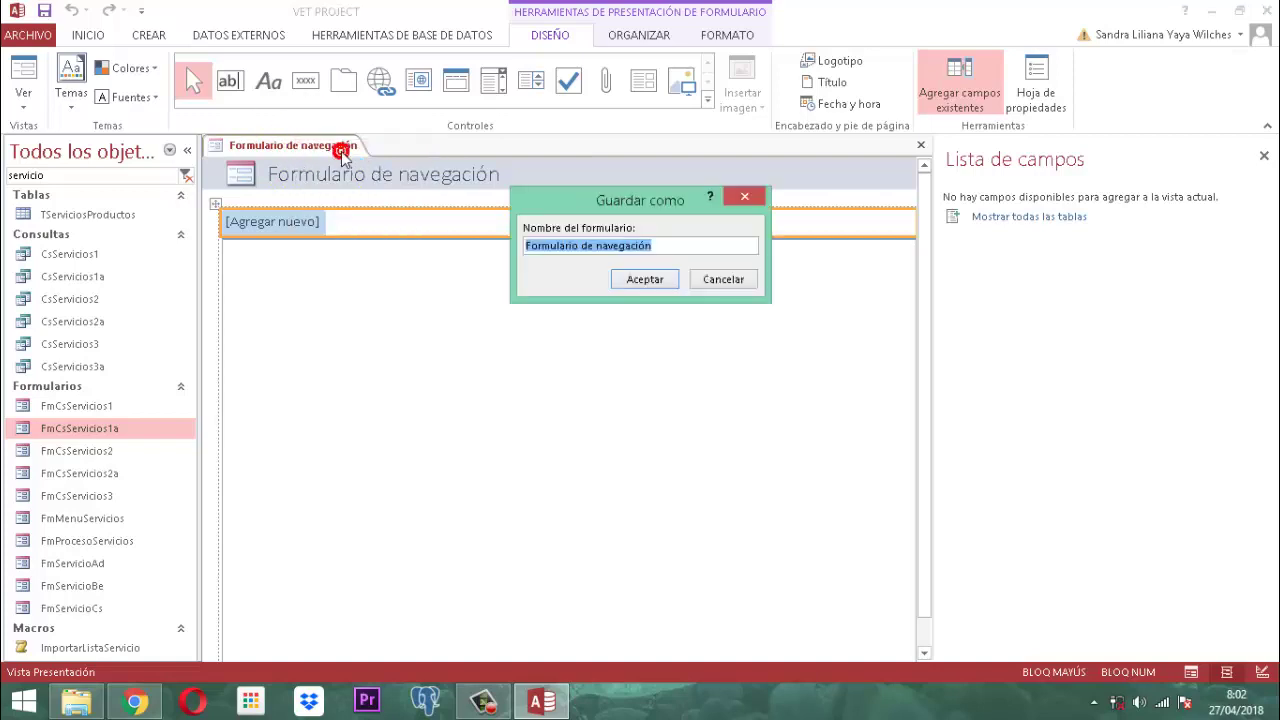
pyautogui.write('f')
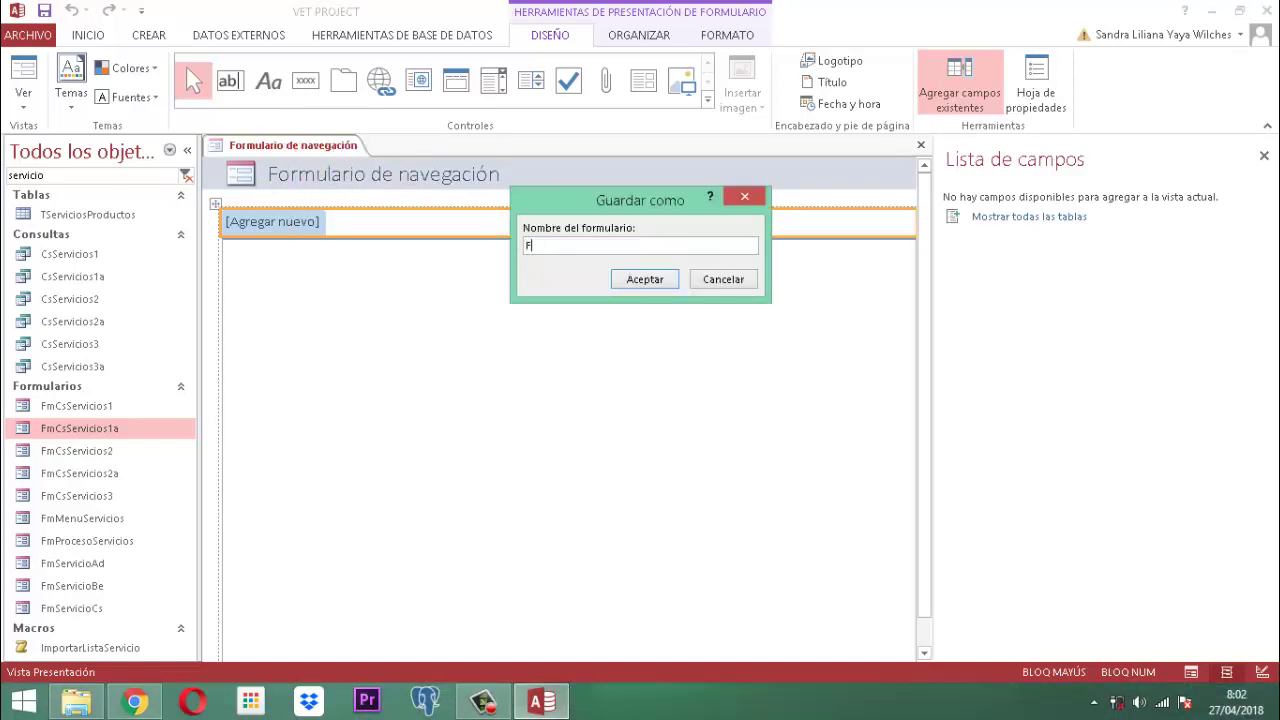
pyautogui.press('capslock')
pyautogui.write('sServicio')
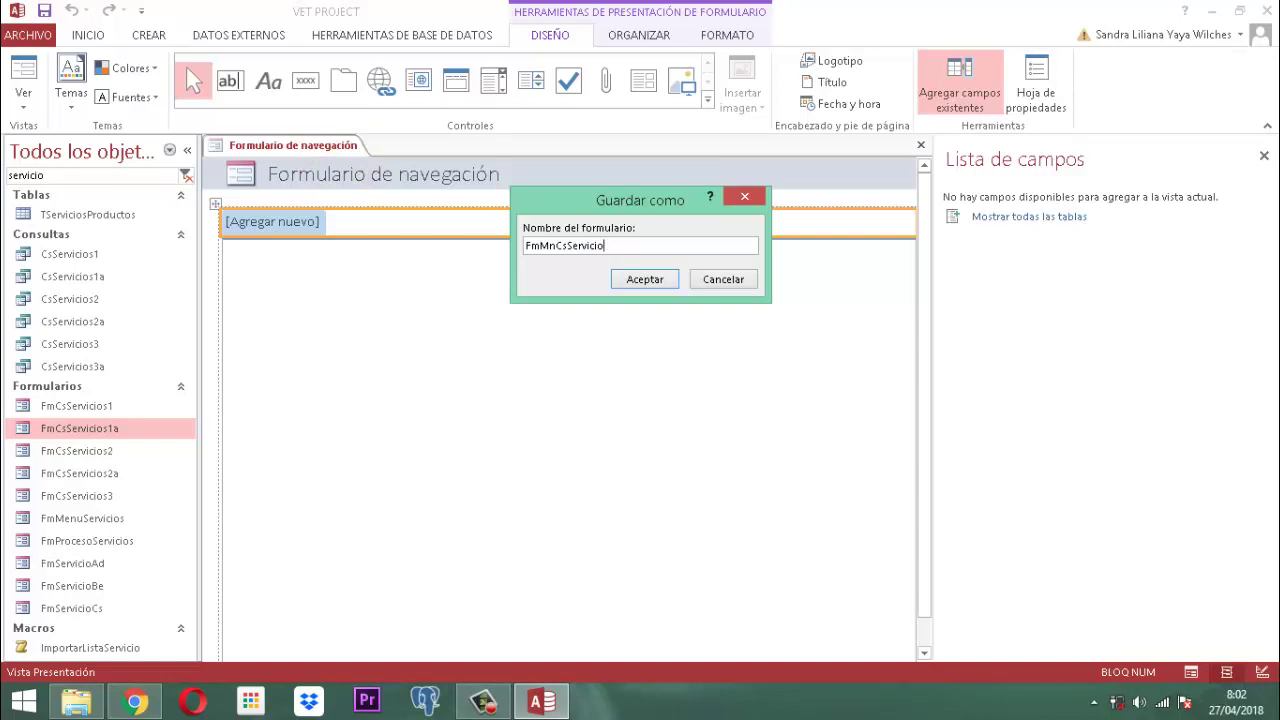
pyautogui.click(645, 282)
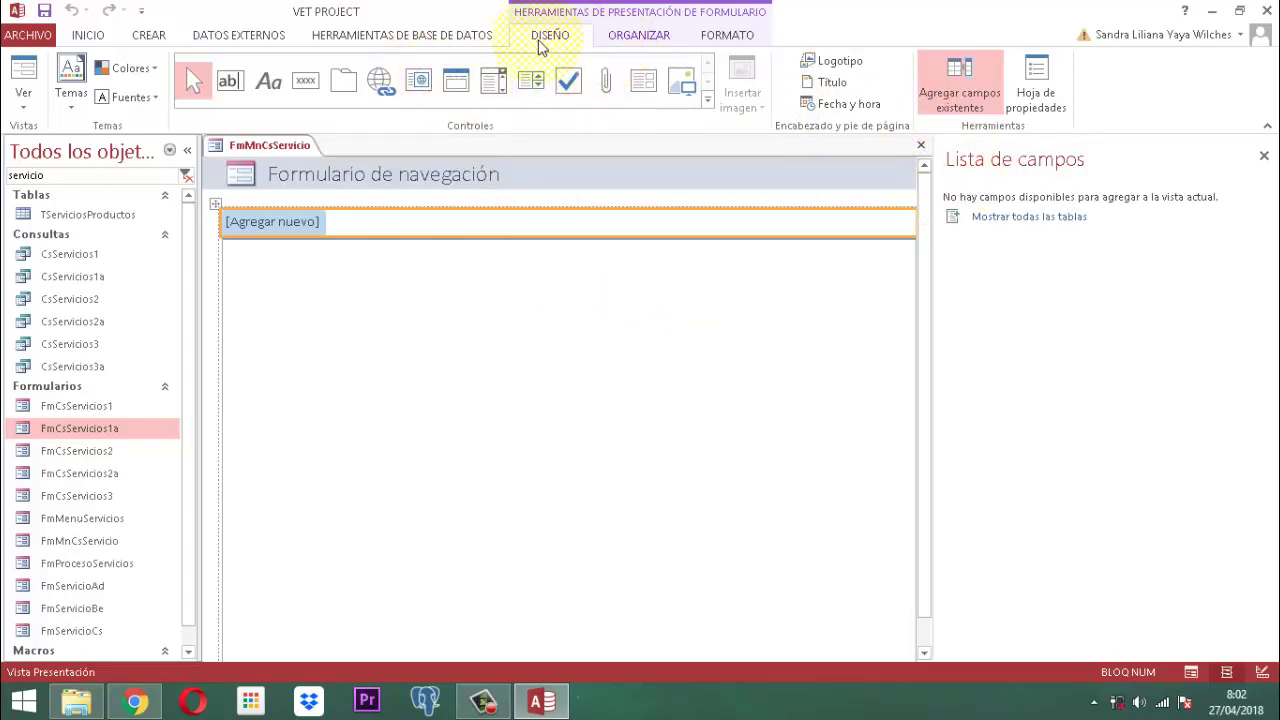
# Step: Examine the format properties of the navigation control and close the property sheet
pyautogui.click(1036, 80)
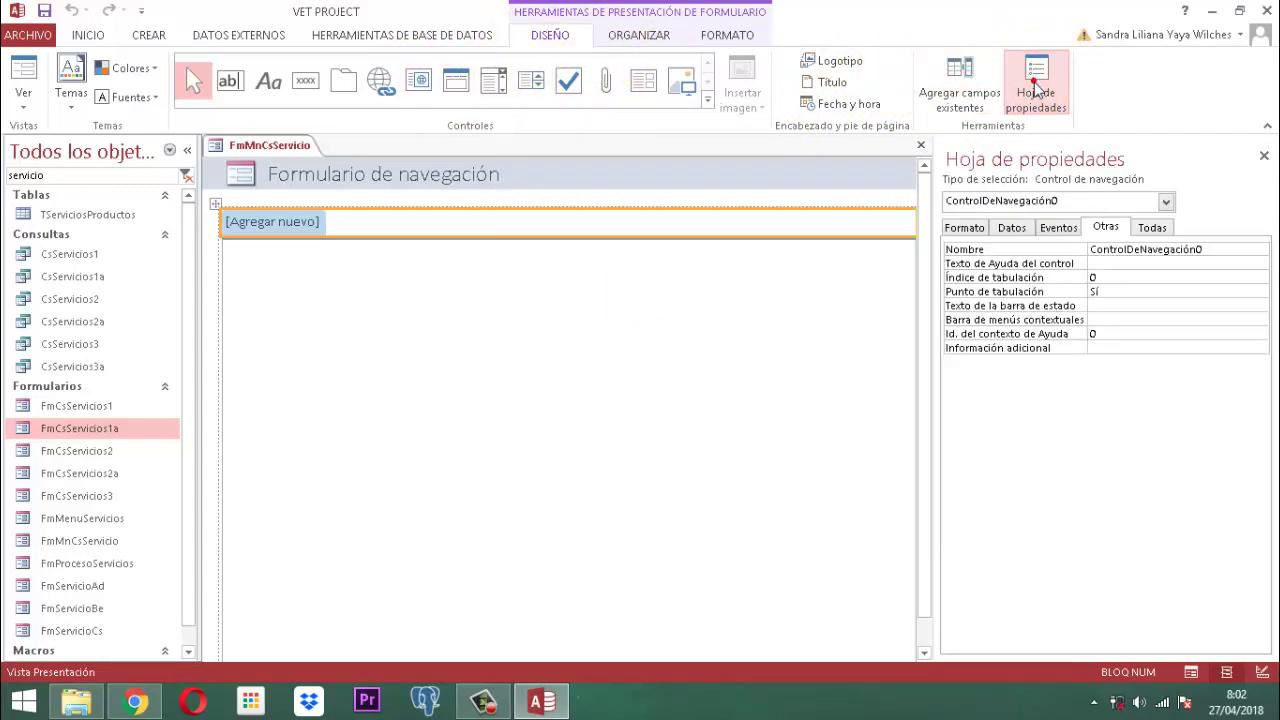
pyautogui.click(958, 229)
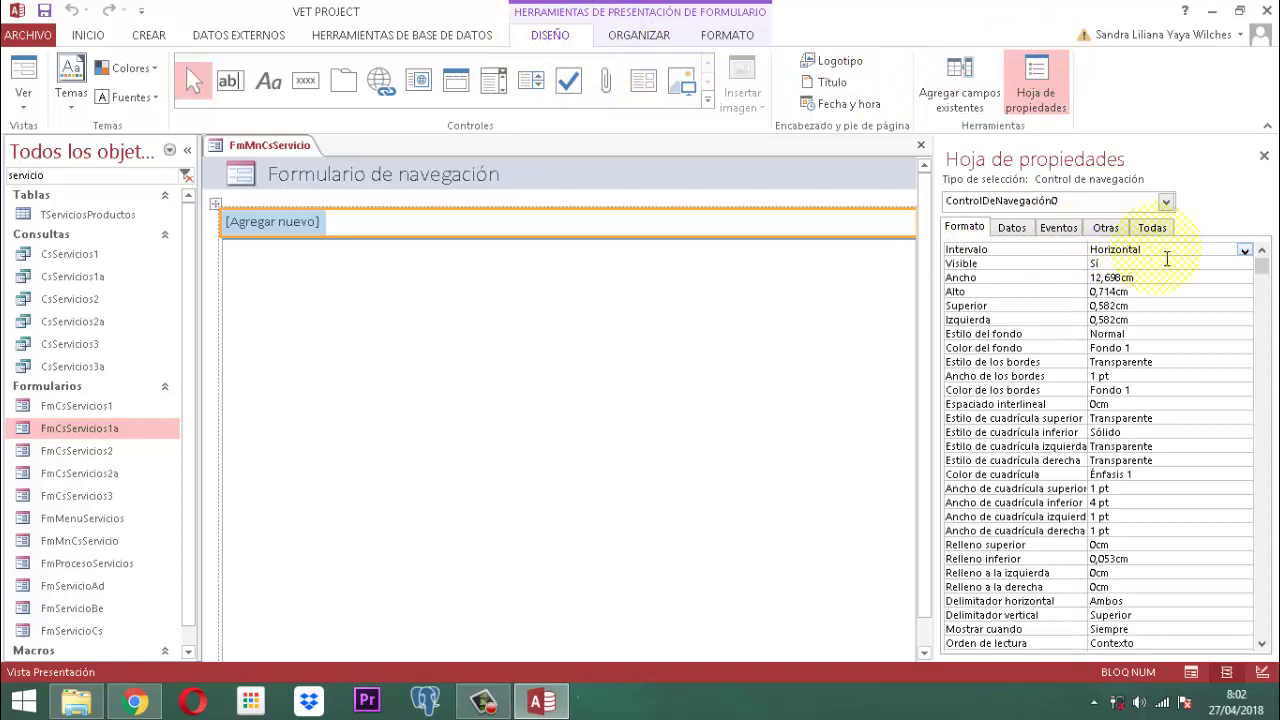
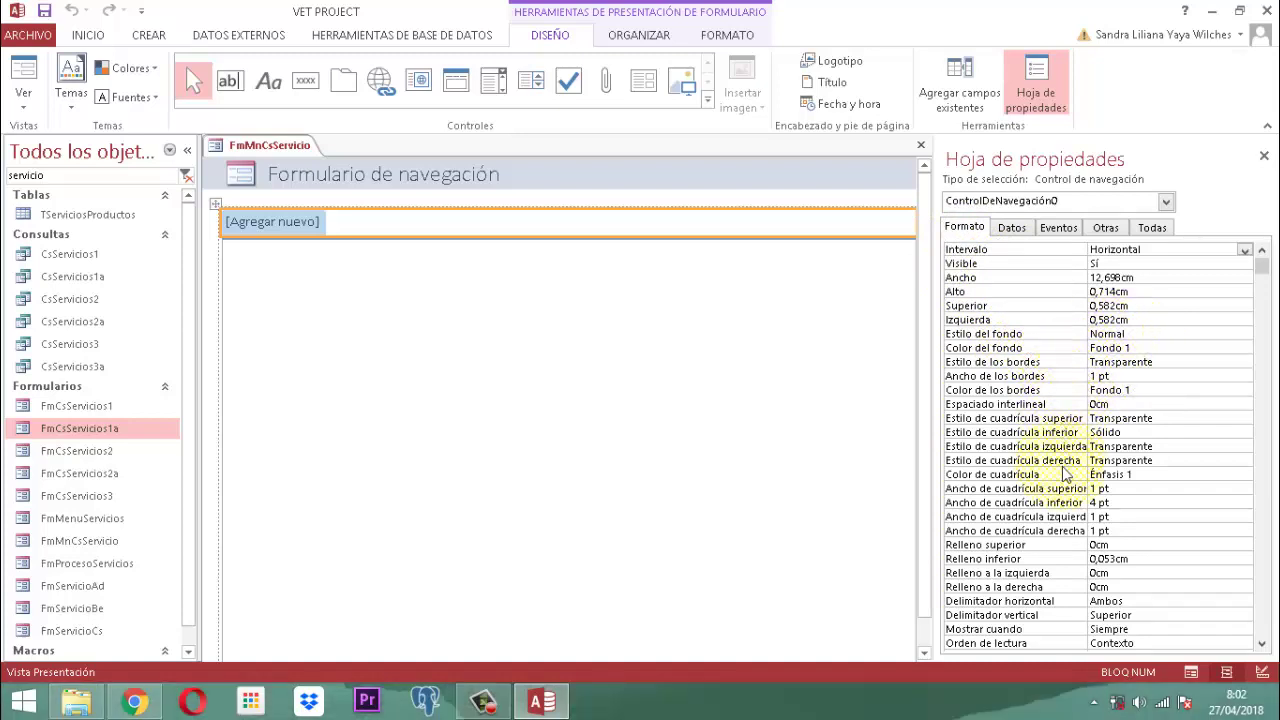
pyautogui.scroll(-1, 1116, 466)
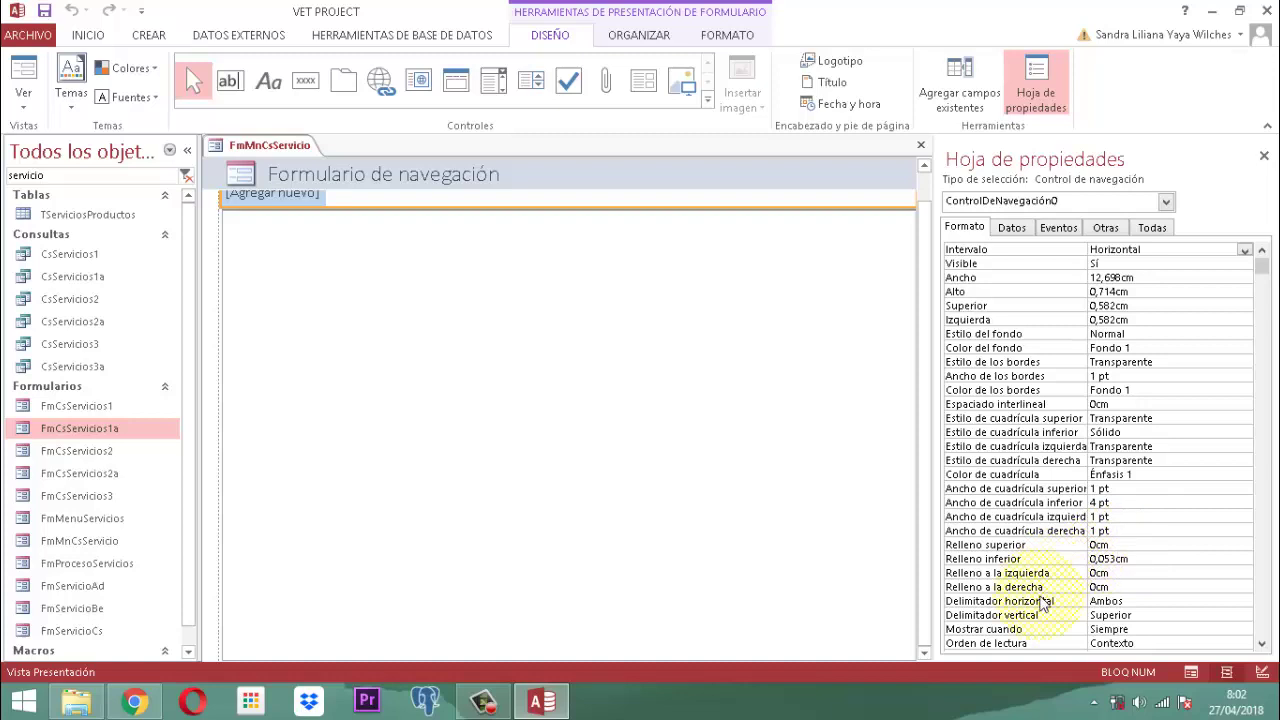
pyautogui.click(1245, 250)
pyautogui.scroll(-1, 1262, 355)
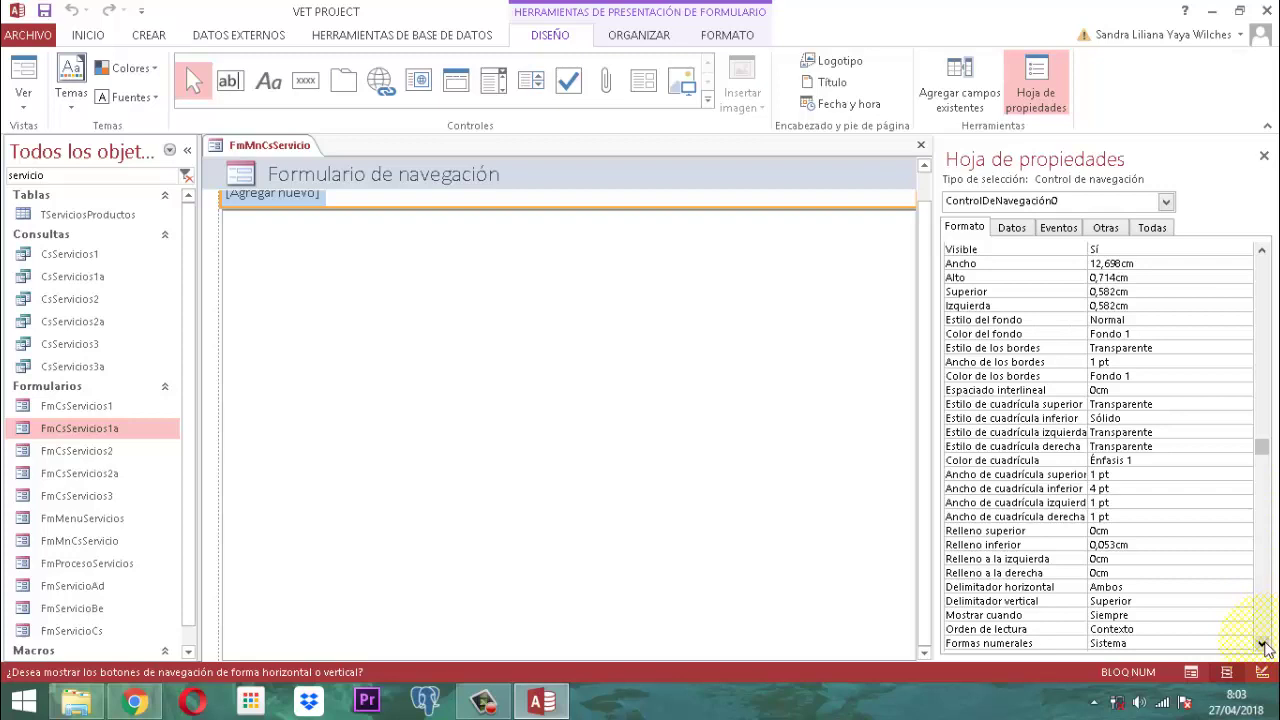
pyautogui.click(1265, 158)
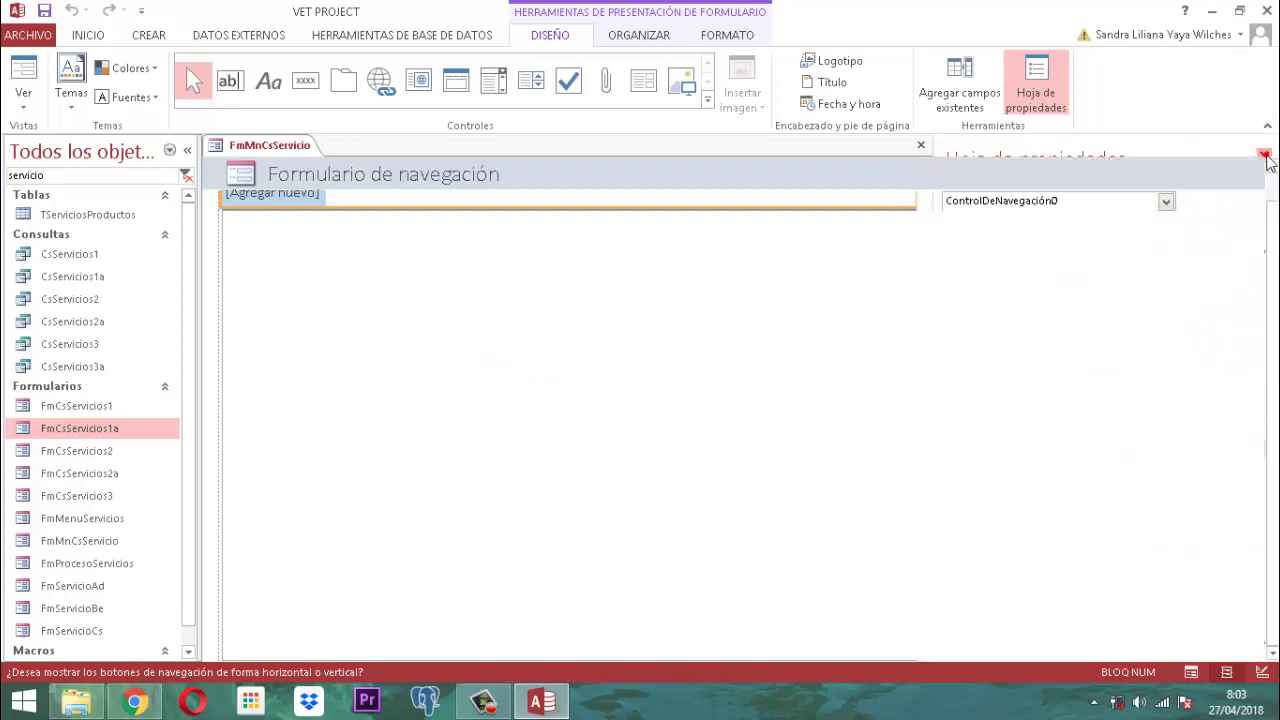
# Step: Open FmMnCsServicio in Design view and widen the form to about 21 cm
pyautogui.rightClick(250, 150)
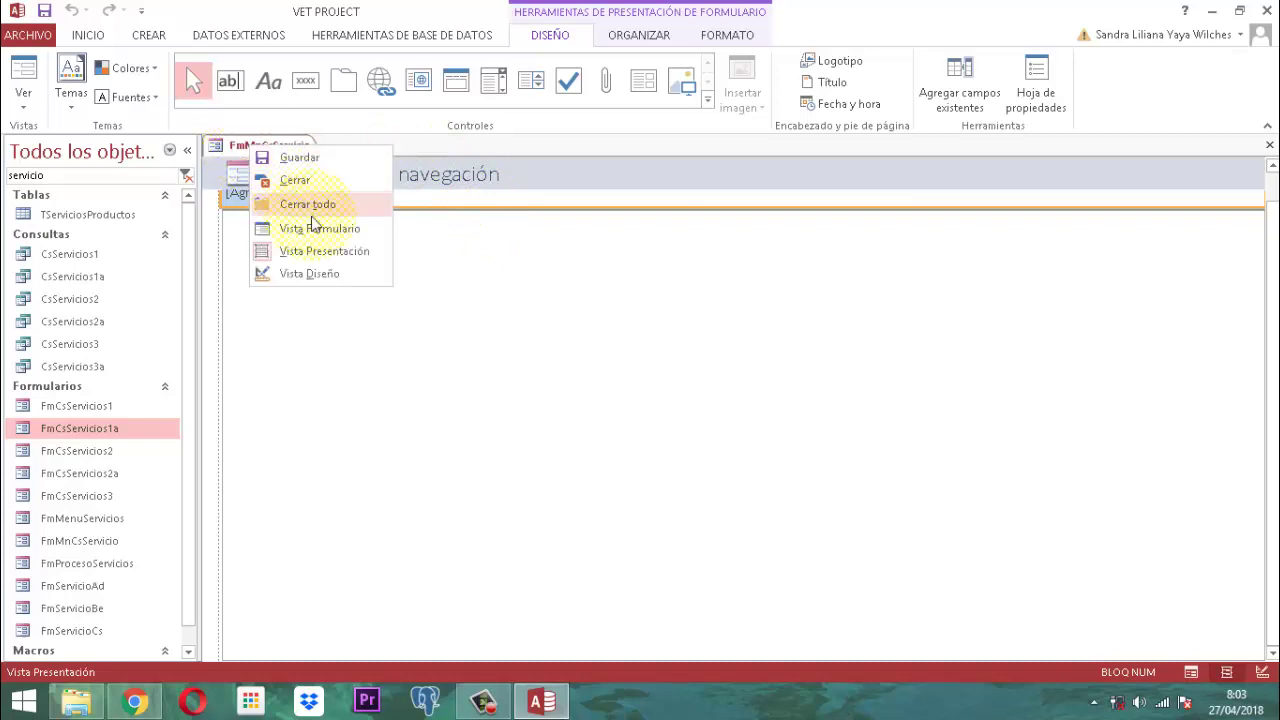
pyautogui.click(320, 274)
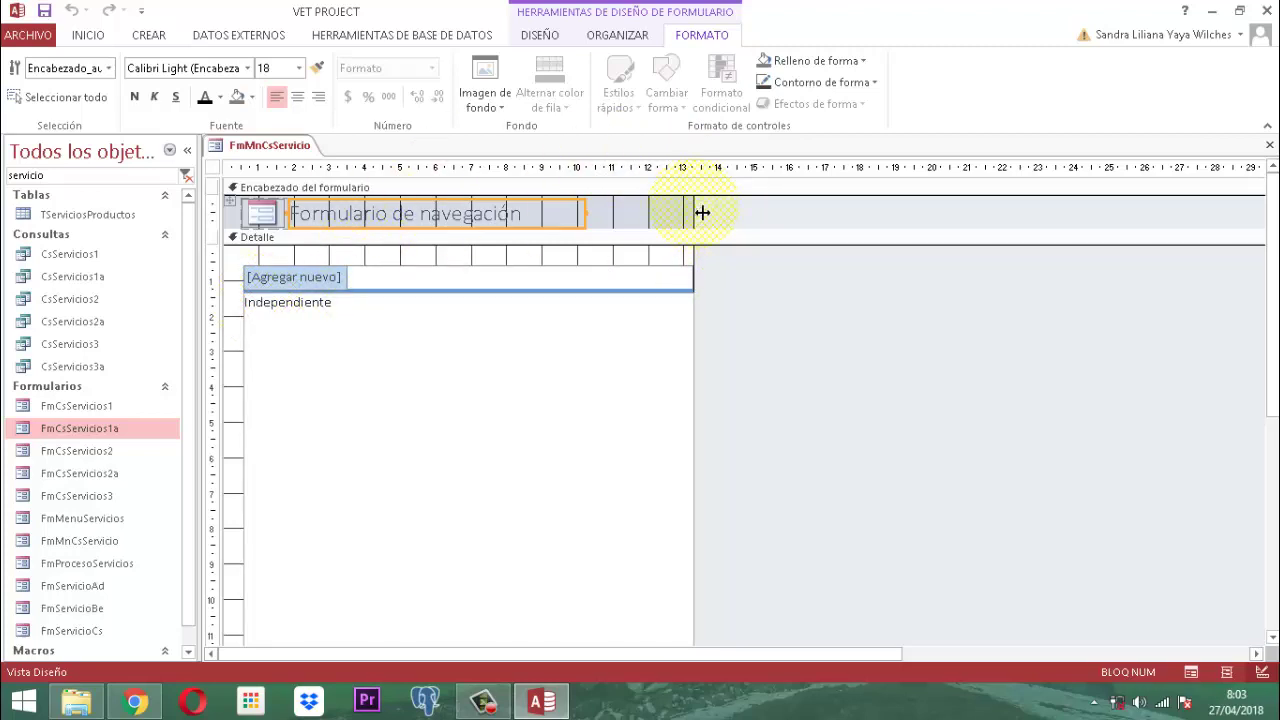
pyautogui.moveTo(702, 212); pyautogui.dragTo(971, 224)
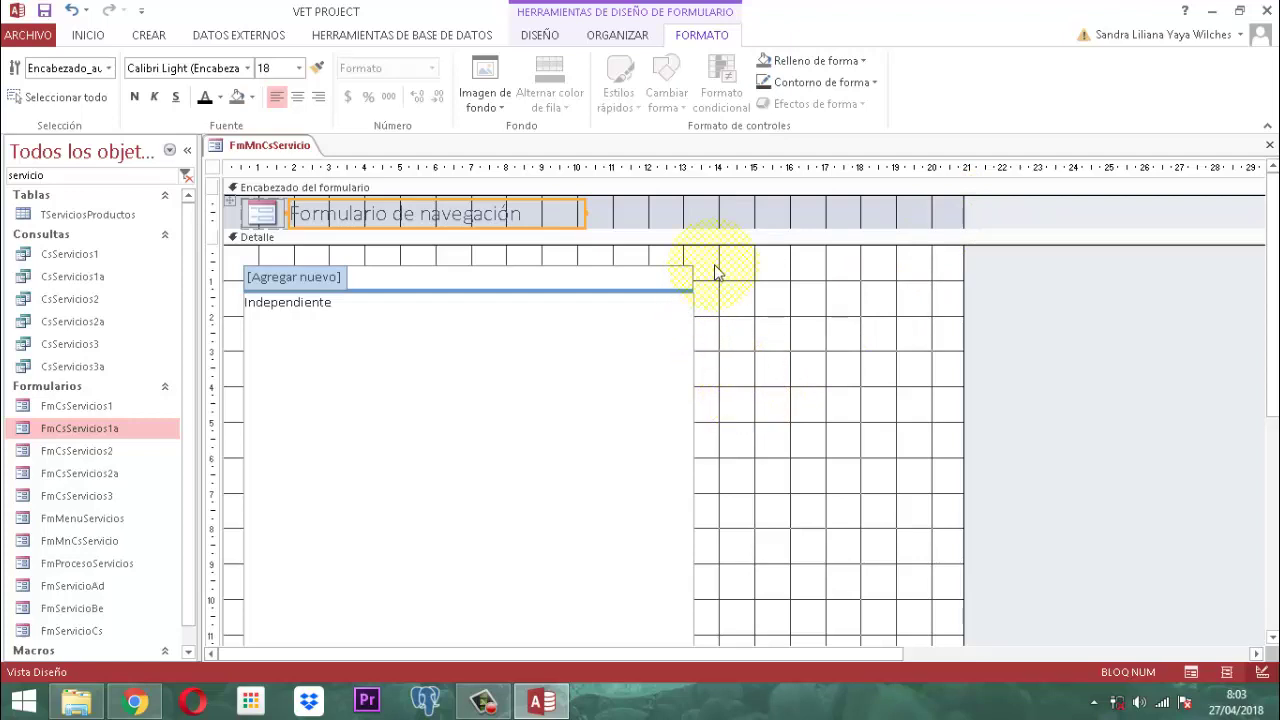
# Step: Move the navigation control and its subform together into the upper-left corner of the detail section
pyautogui.moveTo(714, 266); pyautogui.dragTo(648, 375)
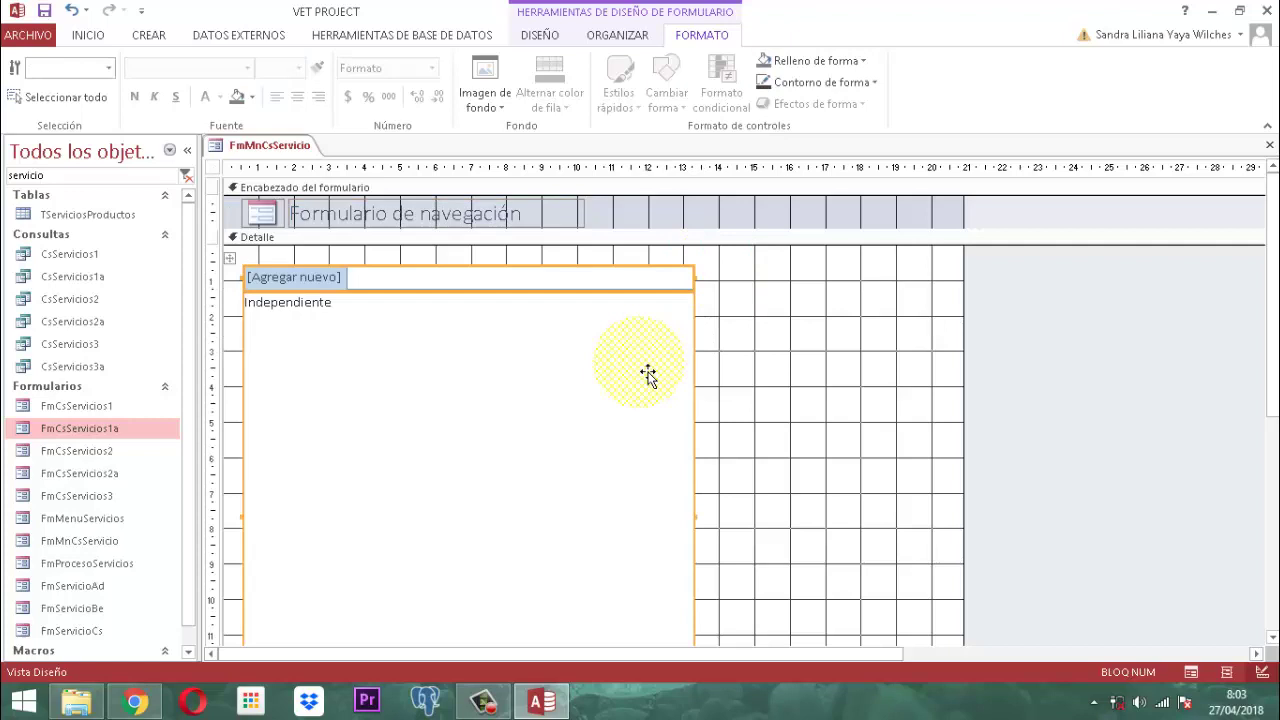
pyautogui.press('Up')
pyautogui.press('Up')
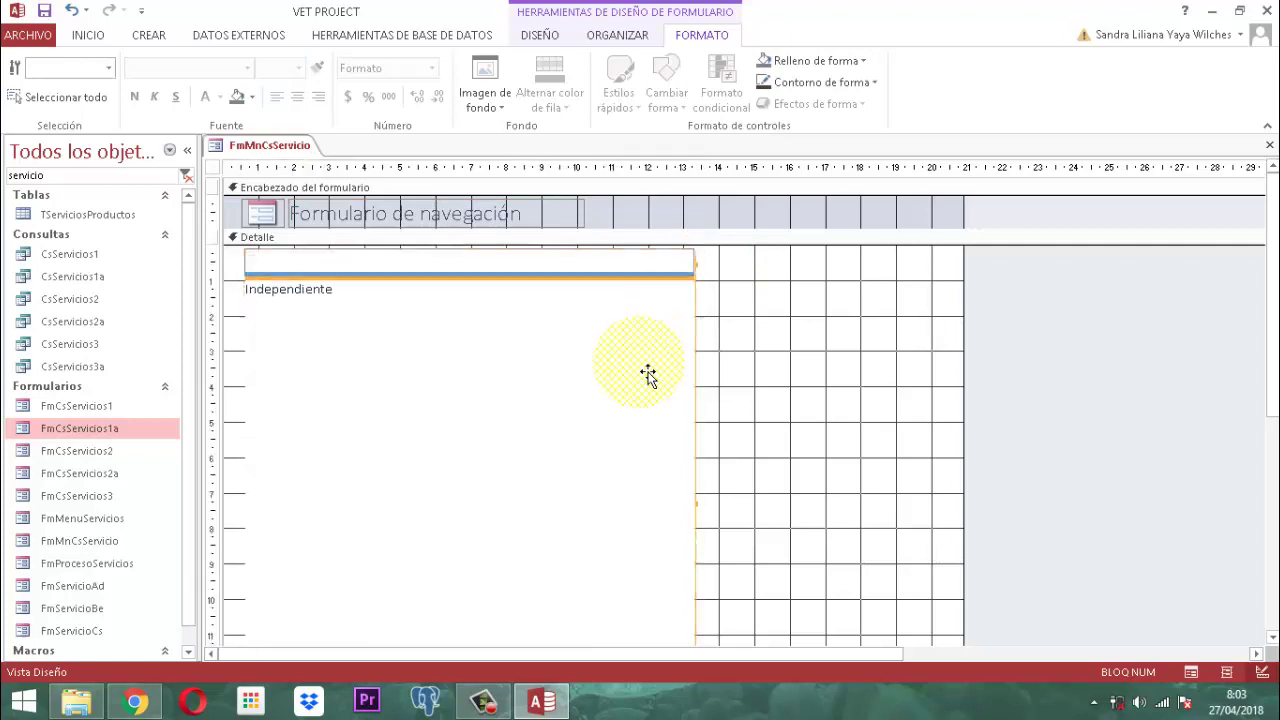
pyautogui.press('Left')
pyautogui.press('Left')
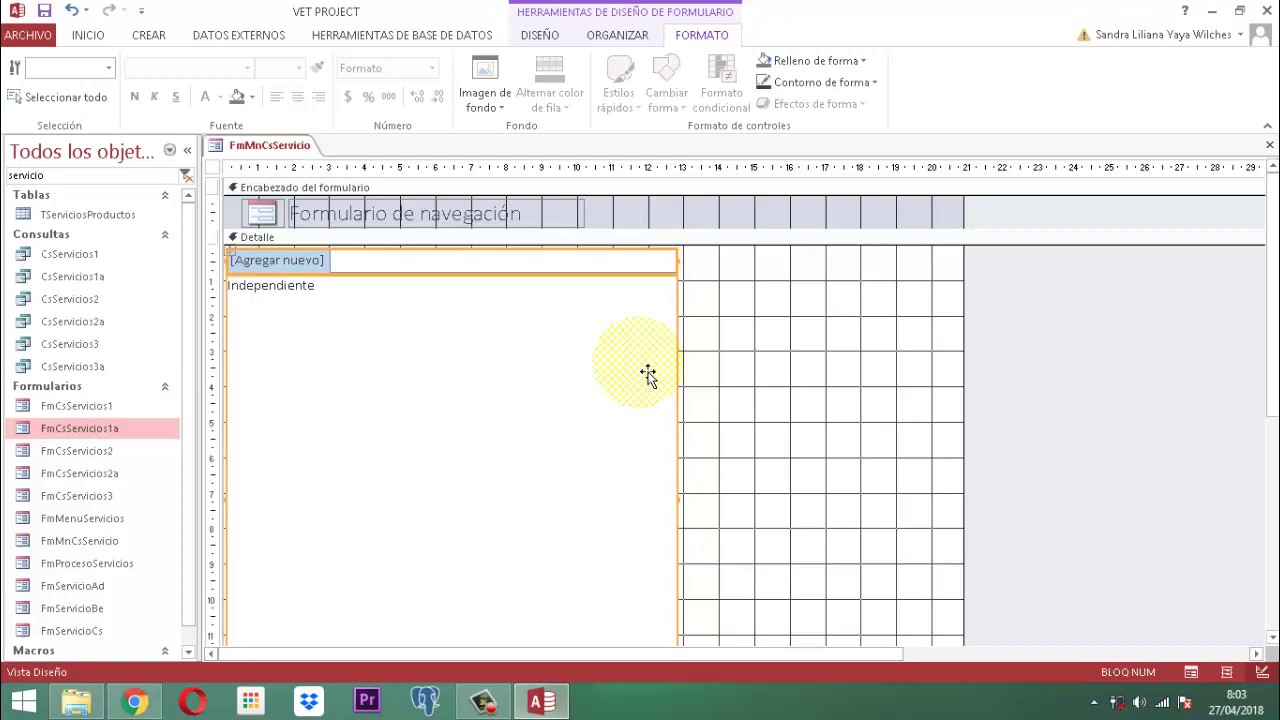
pyautogui.press('Up')
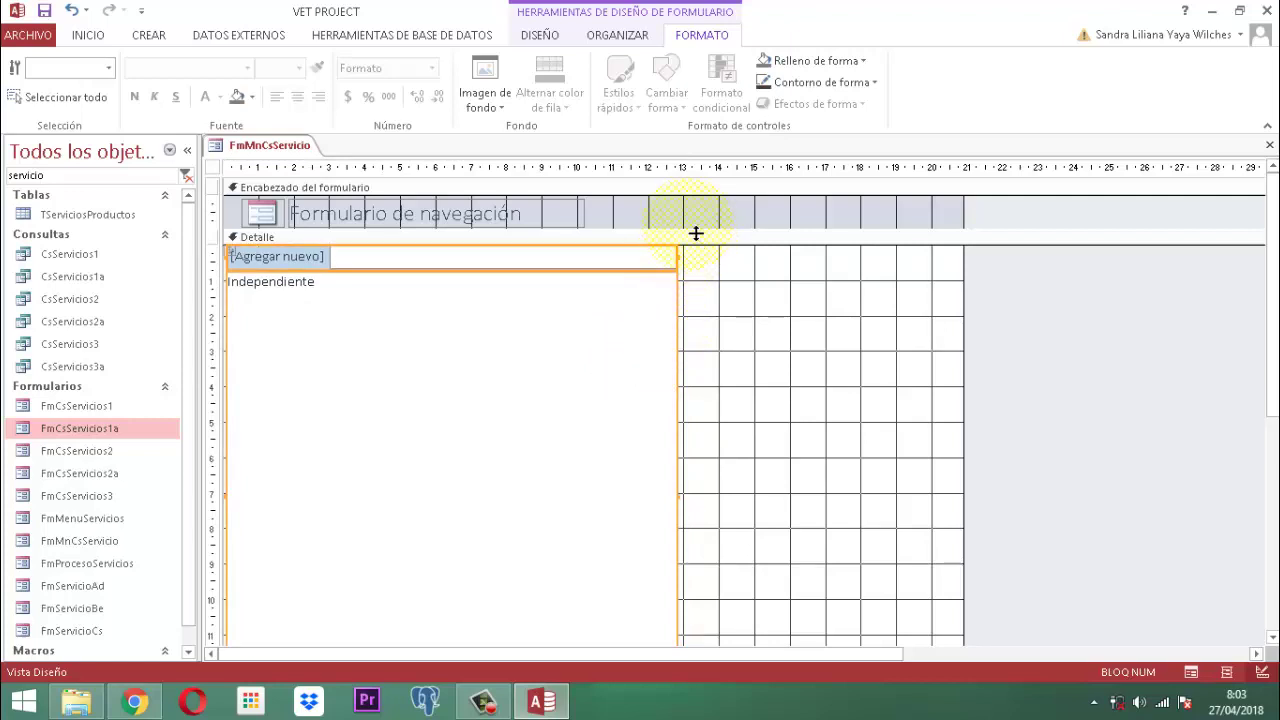
# Step: Delete the logo and title from the form header and collapse the header section to zero height
pyautogui.click(628, 213)
pyautogui.moveTo(628, 213); pyautogui.dragTo(255, 219)
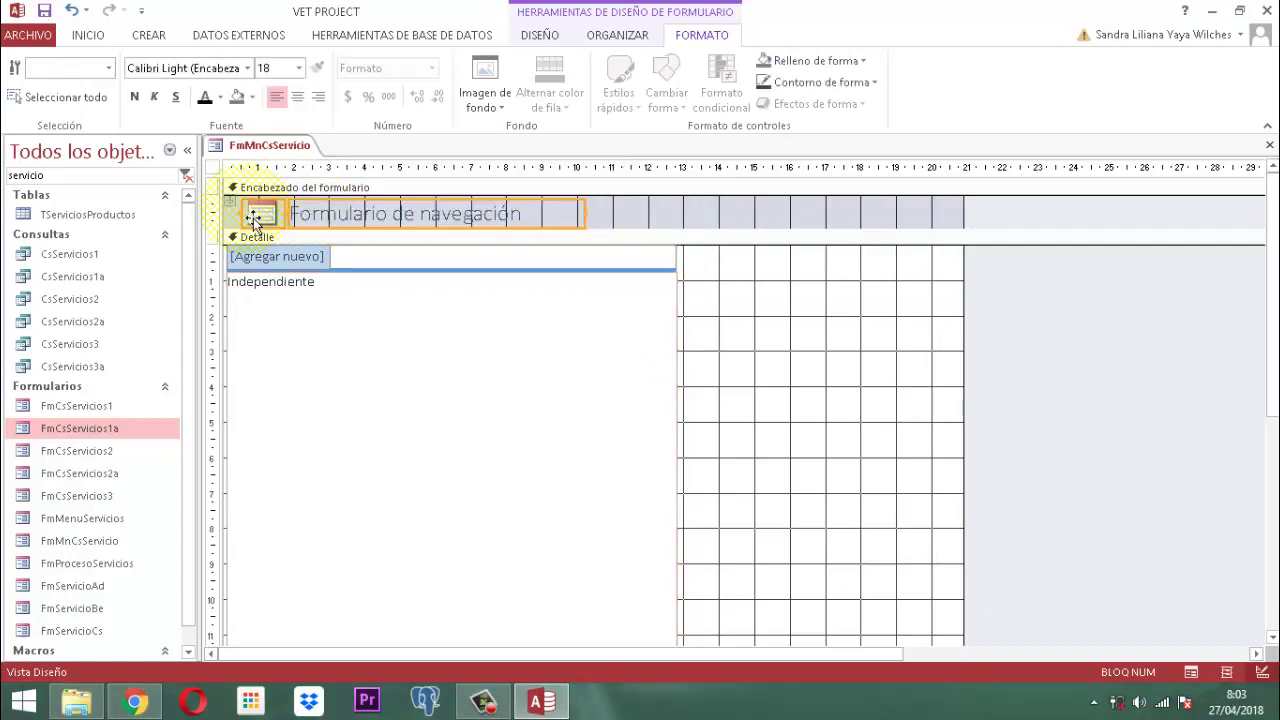
pyautogui.press('Delete')
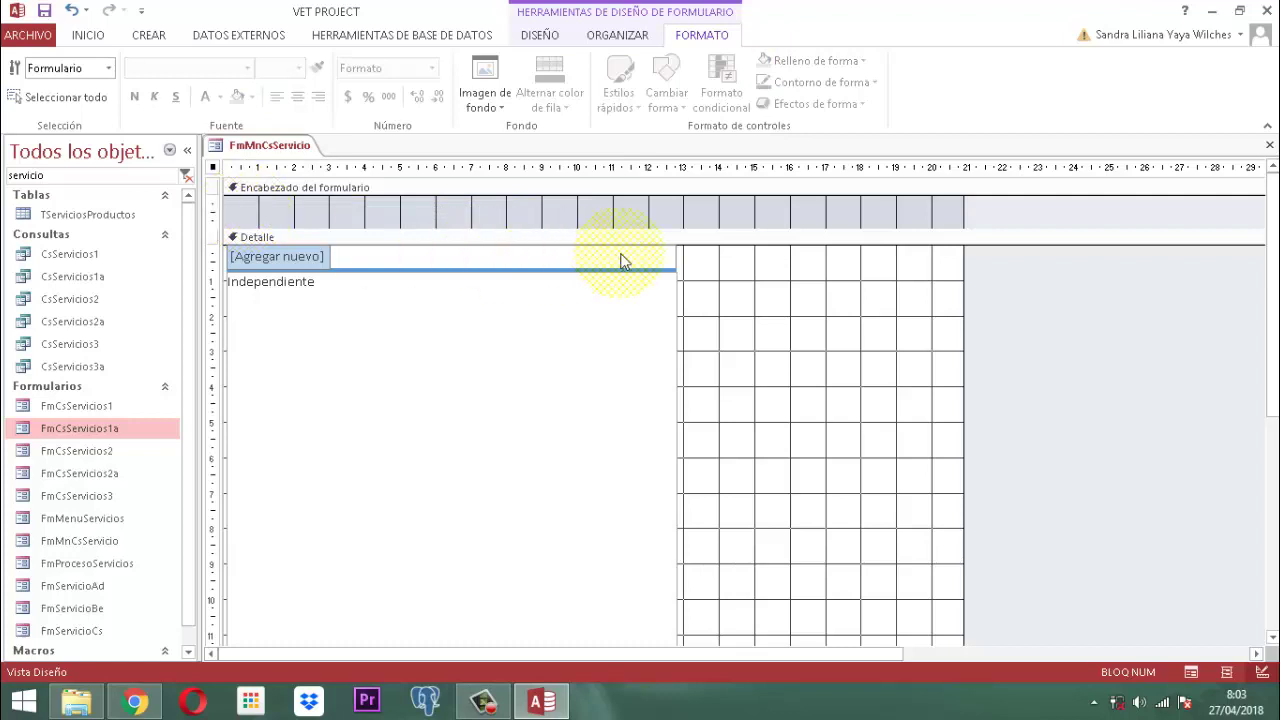
pyautogui.click(710, 237)
pyautogui.moveTo(710, 237); pyautogui.dragTo(712, 203)
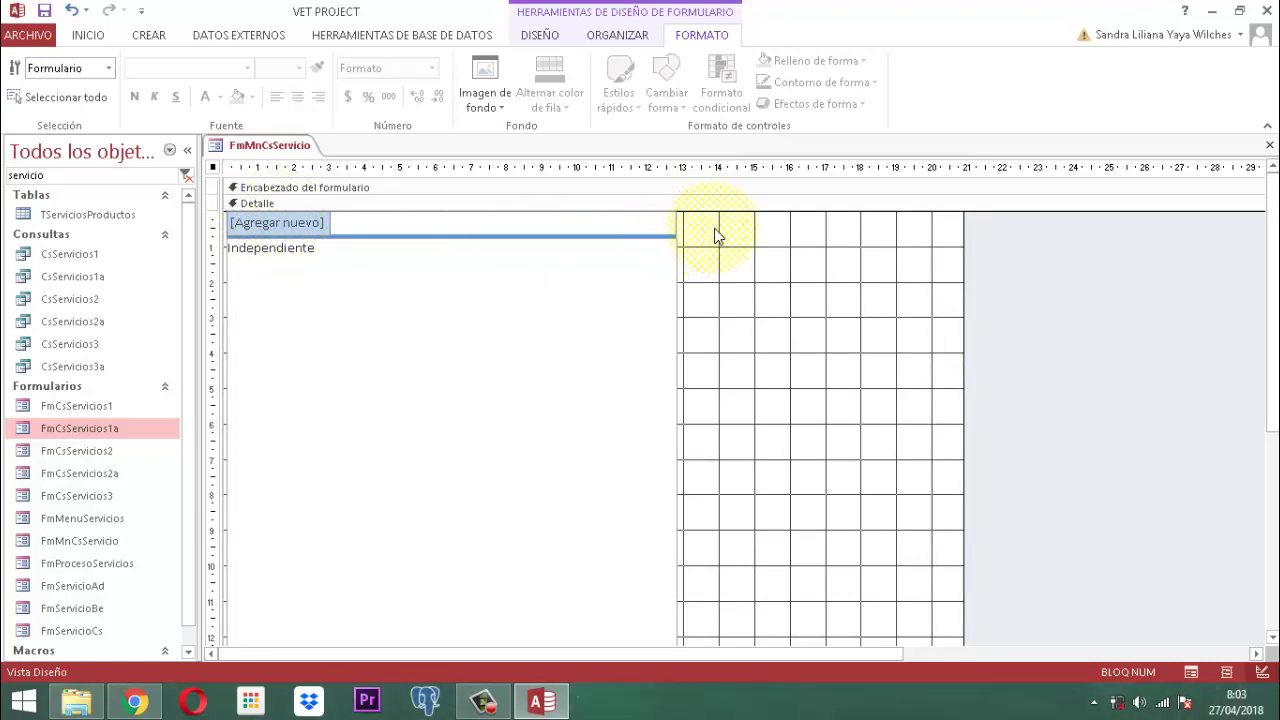
# Step: Widen the navigation control and its subform to the form's right edge, about 21 cm, and select the whole form
pyautogui.moveTo(715, 235); pyautogui.dragTo(653, 281)
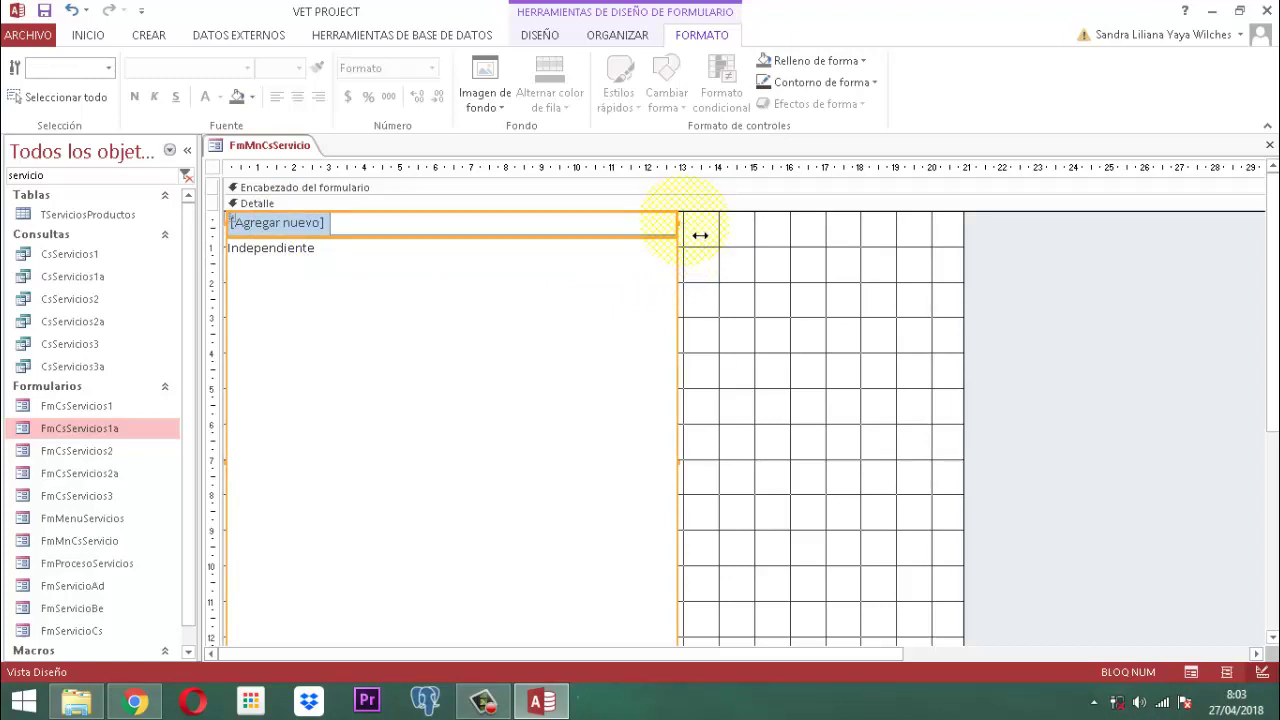
pyautogui.moveTo(700, 235); pyautogui.dragTo(984, 240)
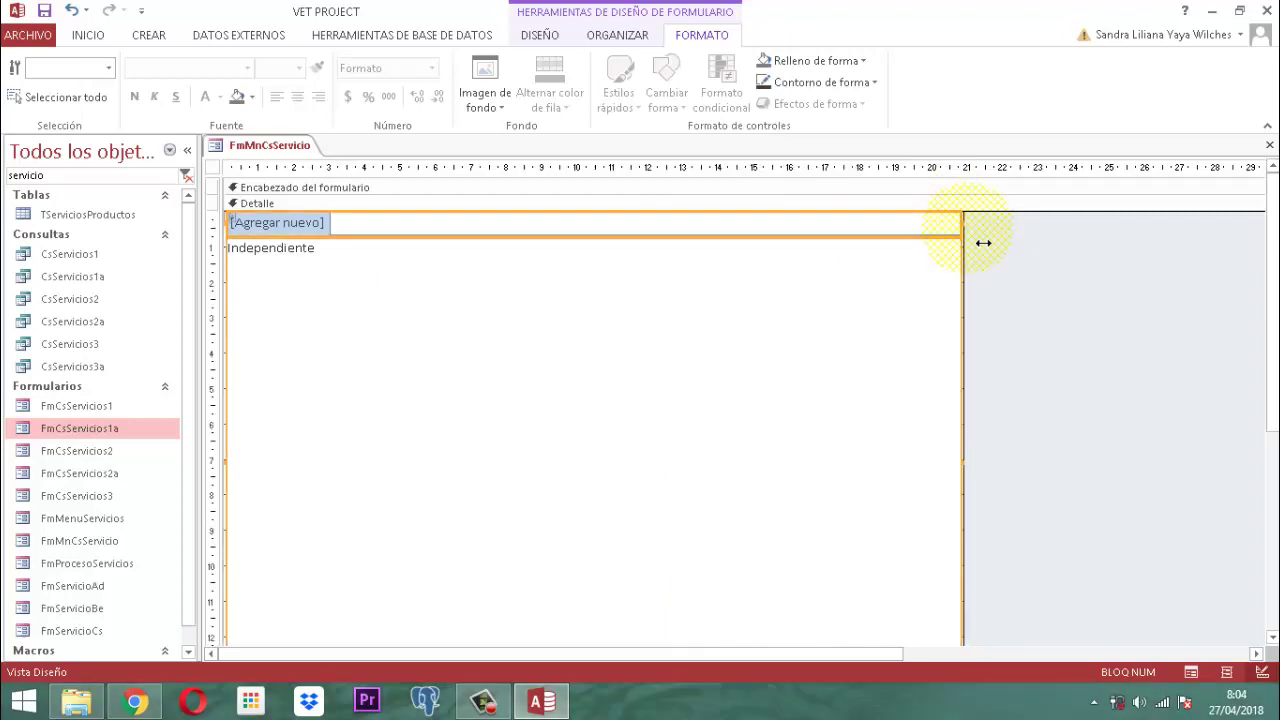
pyautogui.click(212, 170)
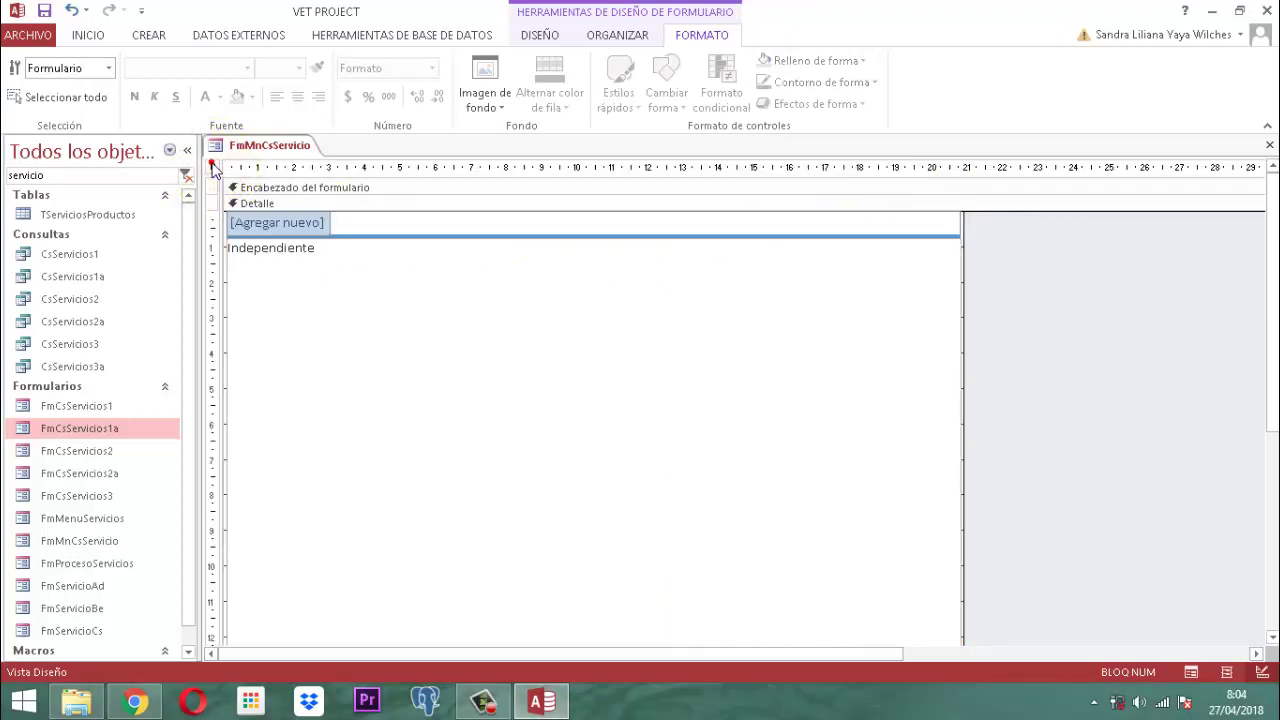
# Step: Open the form's property sheet and set its title to MODULO SERVICIOS
pyautogui.click(545, 36)
pyautogui.click(903, 88)
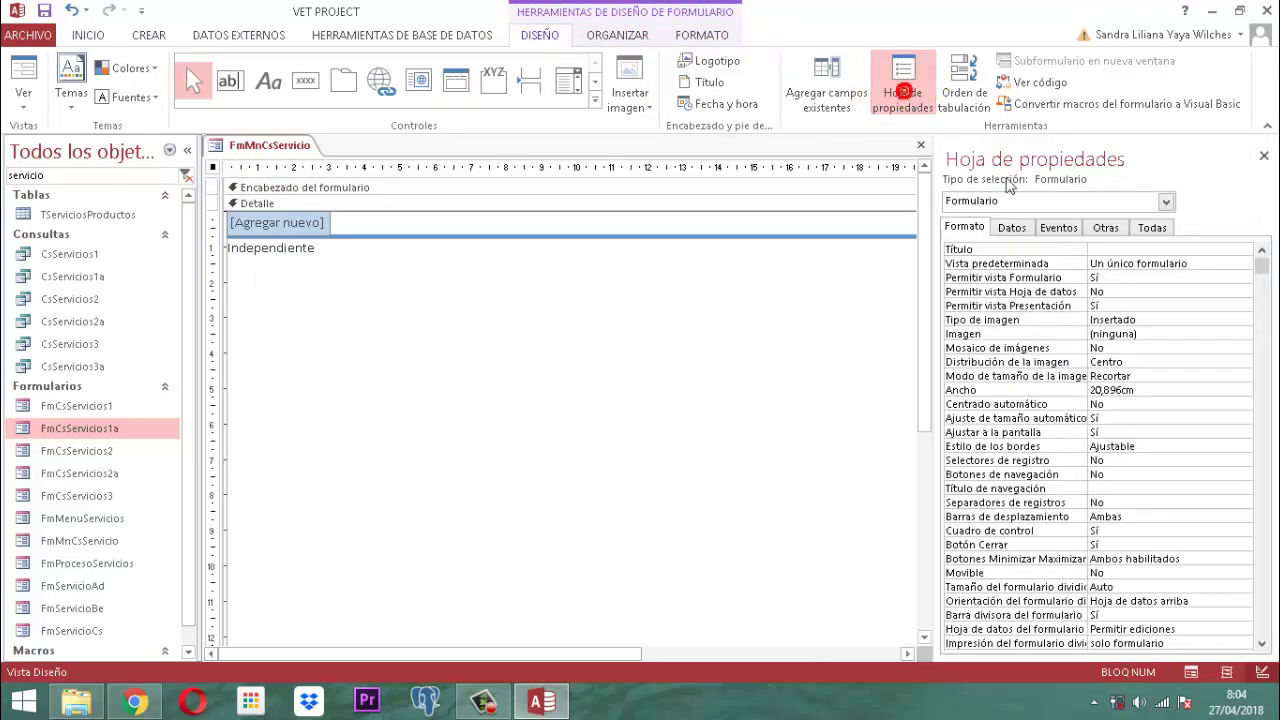
pyautogui.click(1110, 250)
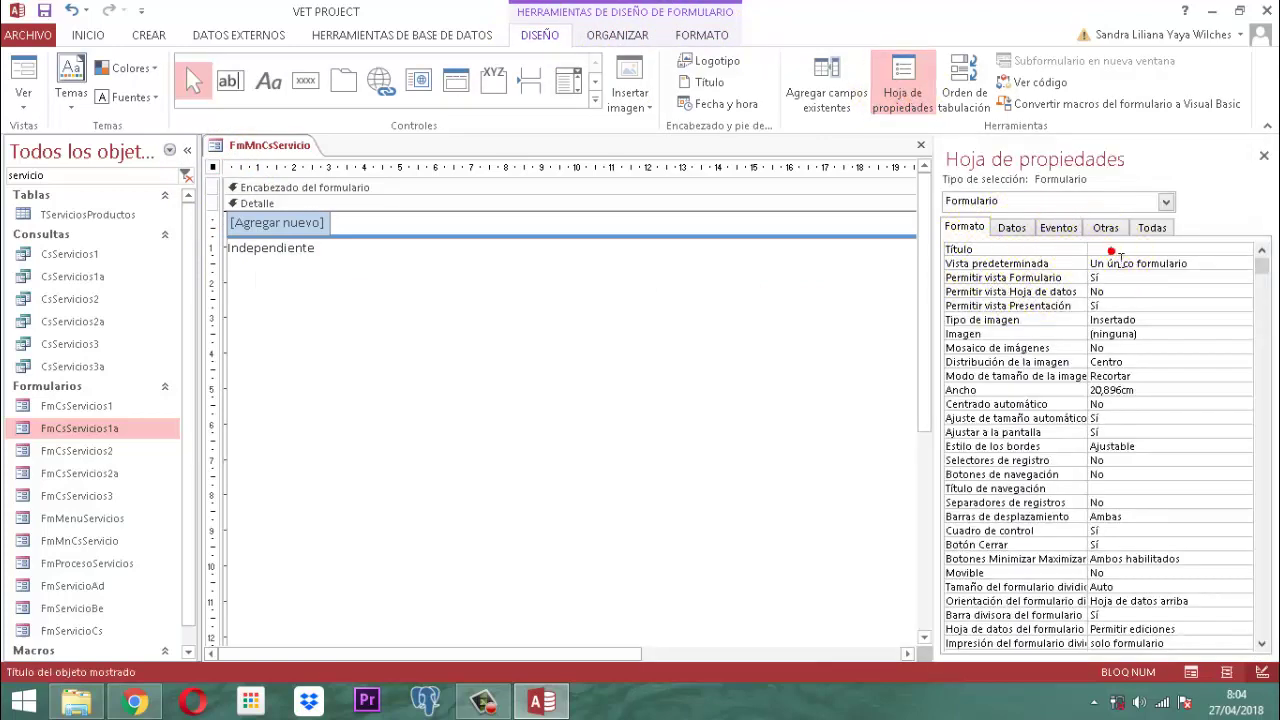
pyautogui.press('capslock')
pyautogui.write('MODU')
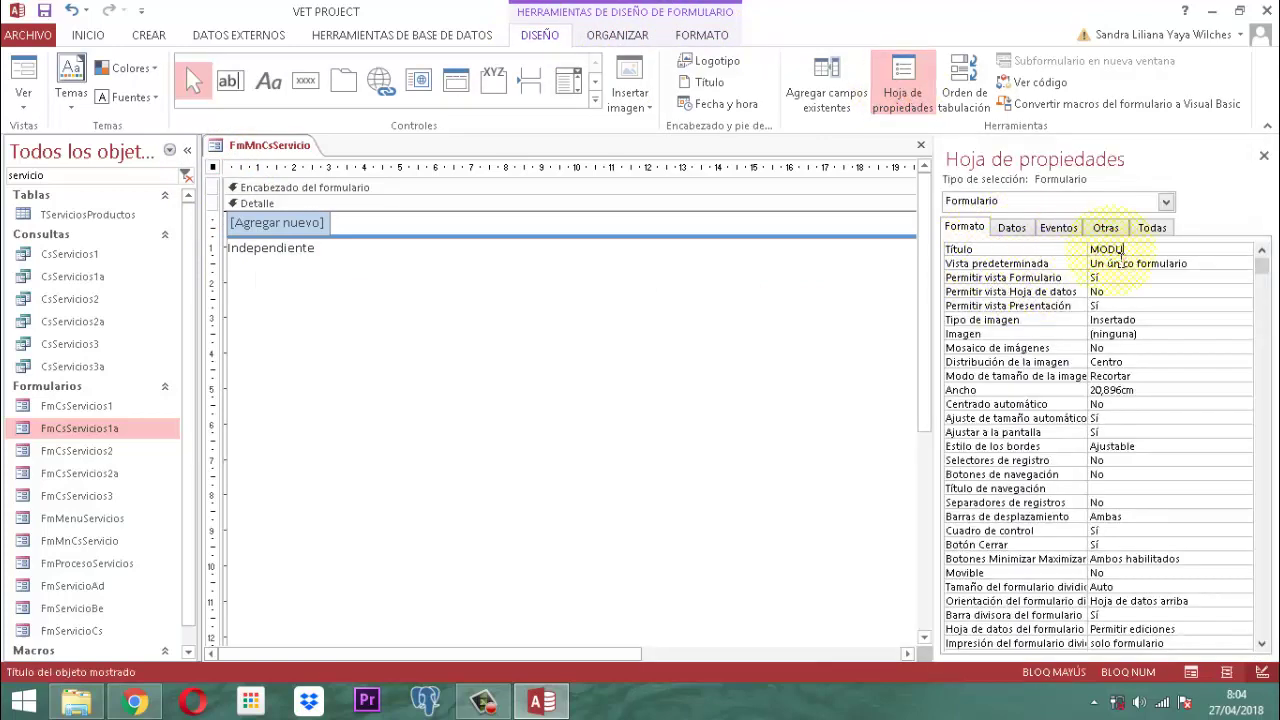
pyautogui.write('LO SERVICIOS')
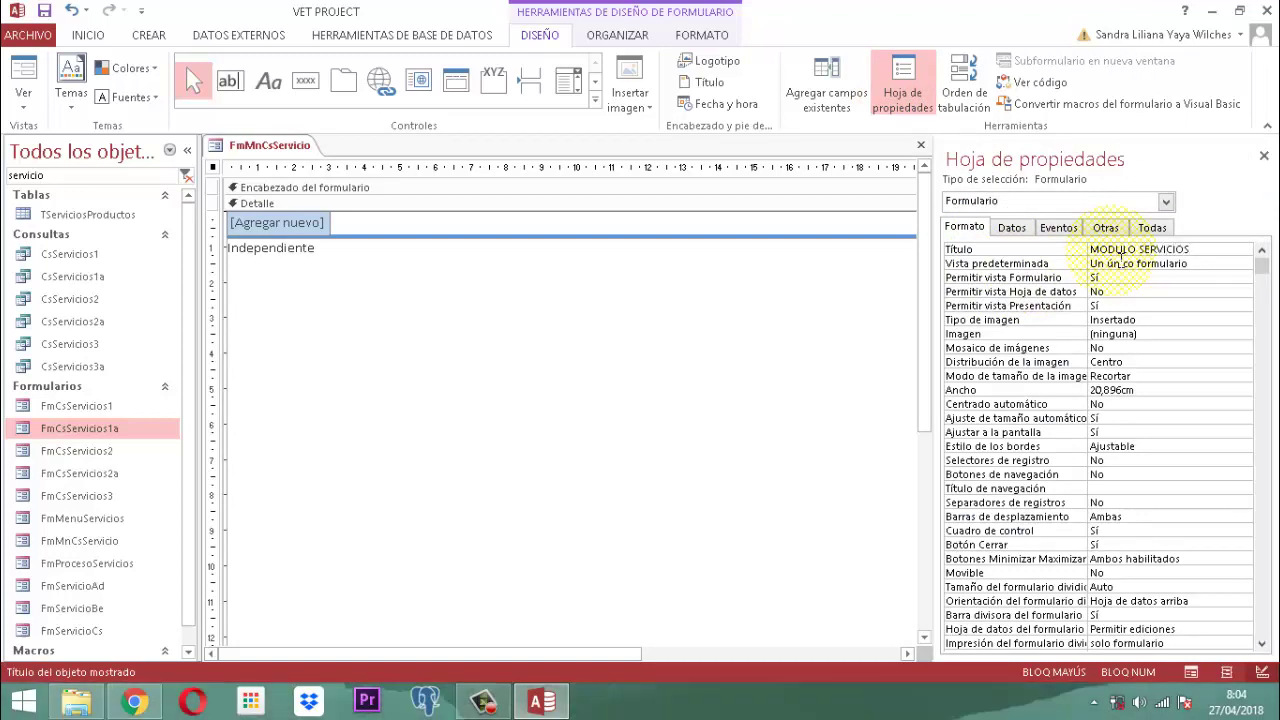
# Step: Set the form's automatic centering property (Centrado automático) to Sí
pyautogui.press('Down')
pyautogui.press('Down')
pyautogui.press('Down')
pyautogui.press('Down')
pyautogui.press('Down')
pyautogui.press('Down')
pyautogui.press('Down')
pyautogui.press('Down')
pyautogui.press('Down')
pyautogui.press('Down')
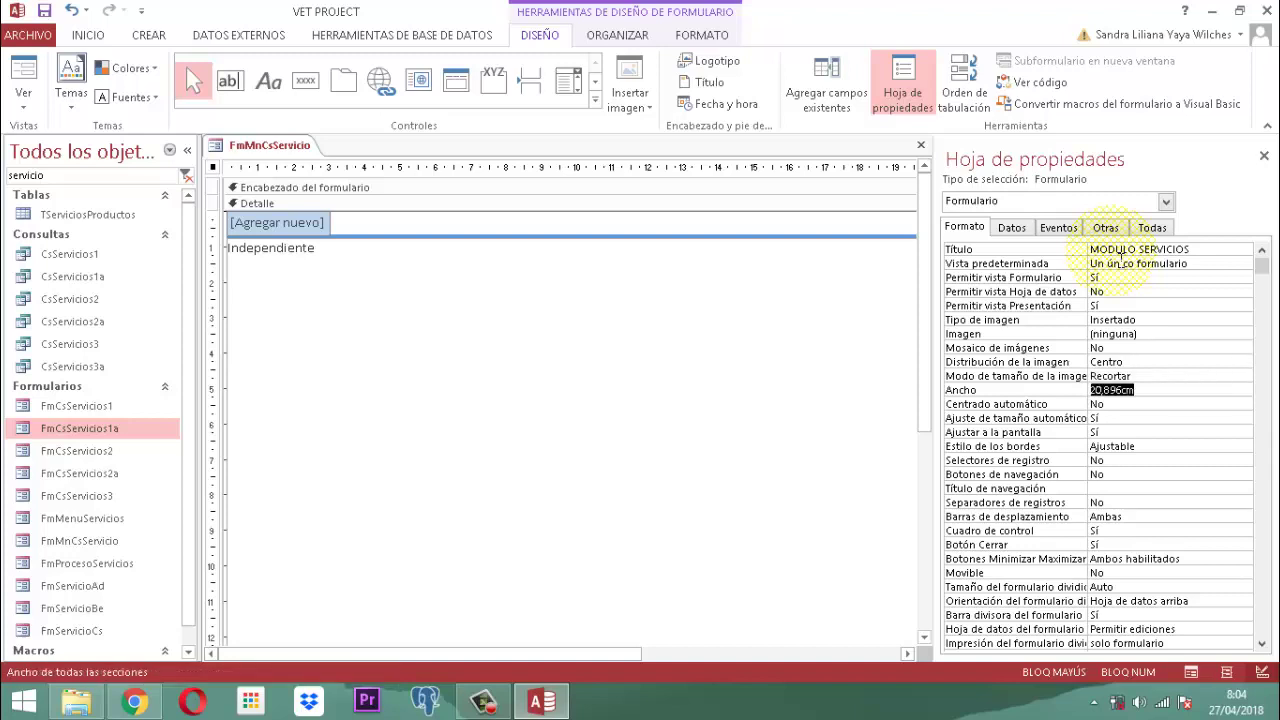
pyautogui.press('Down')
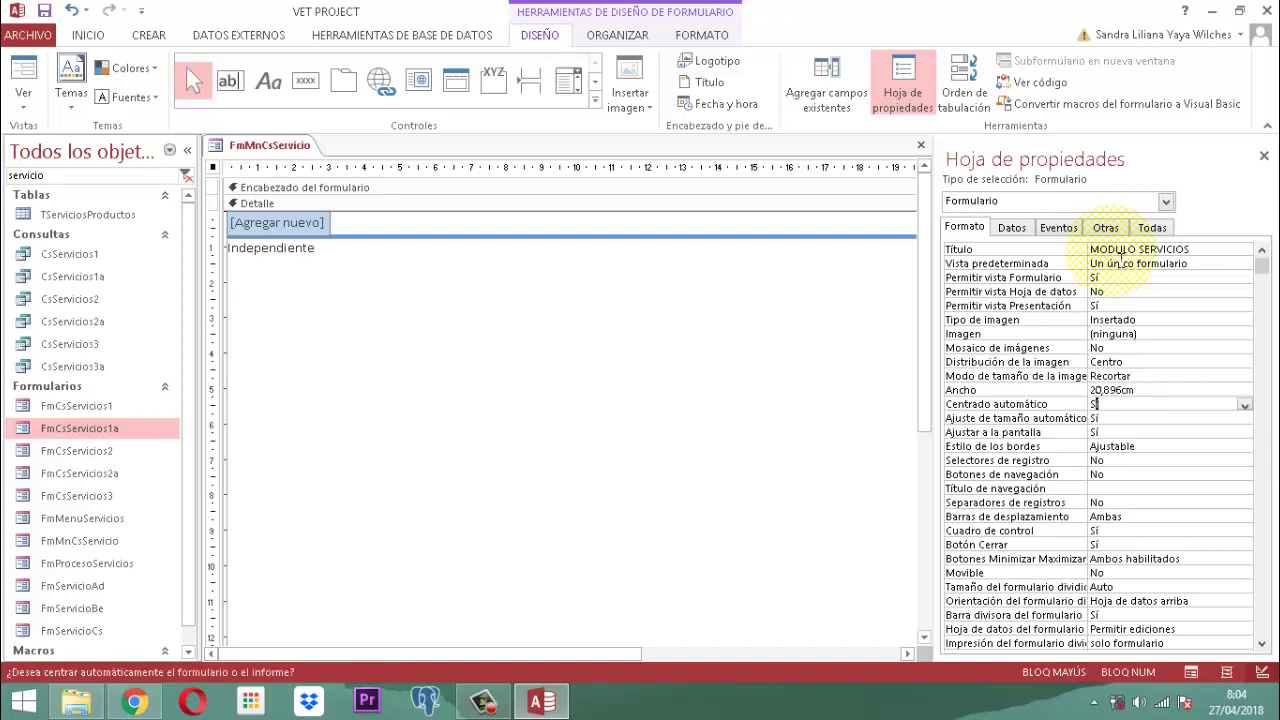
pyautogui.press('Down')
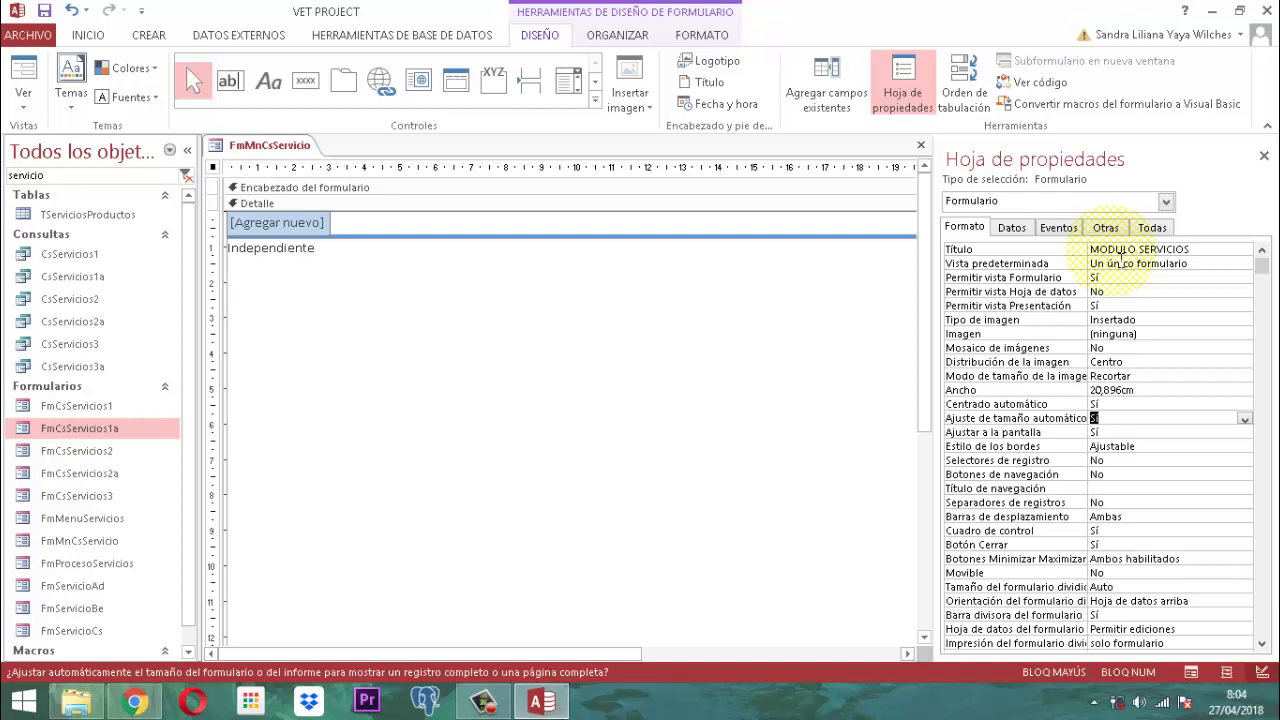
# Step: Set the form's minimize and maximize buttons property (Botones Minimizar Maximizar) to Ninguno
pyautogui.press('Down')
pyautogui.press('Down')
pyautogui.press('Down')
pyautogui.press('Down')
pyautogui.press('Down')
pyautogui.press('Down')
pyautogui.press('Down')
pyautogui.press('Down')
pyautogui.press('Down')
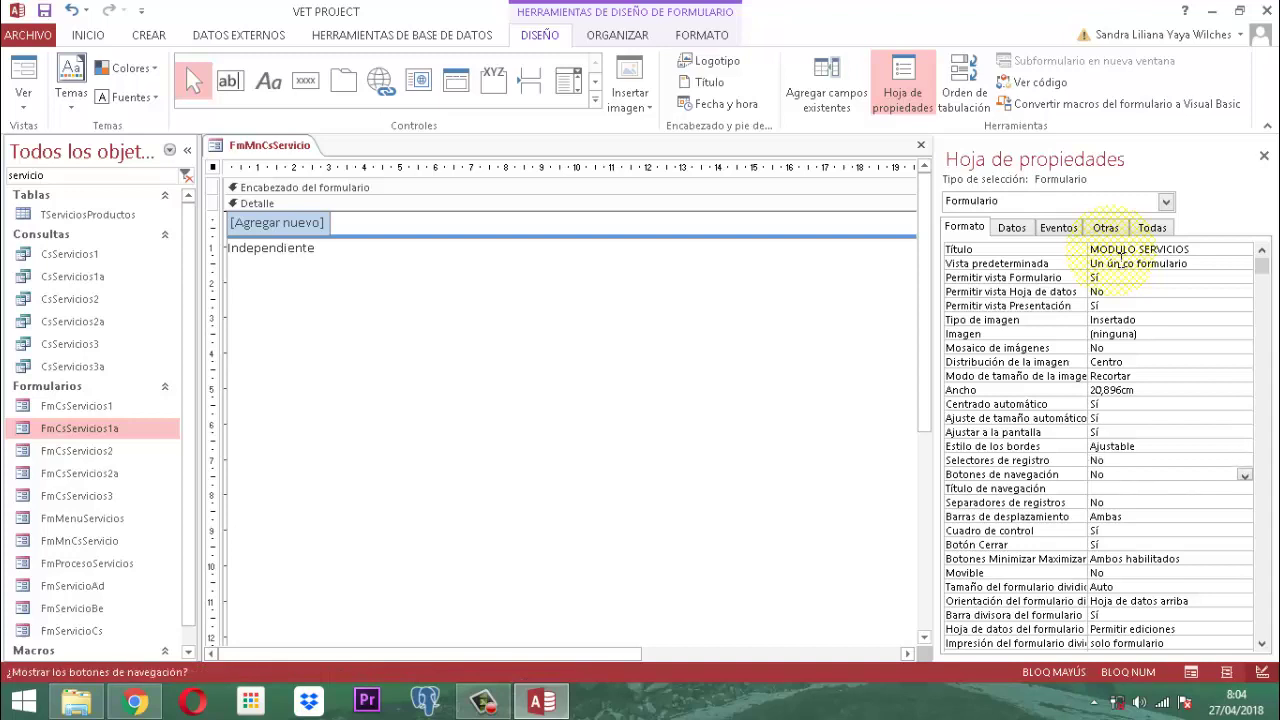
pyautogui.press('Down')
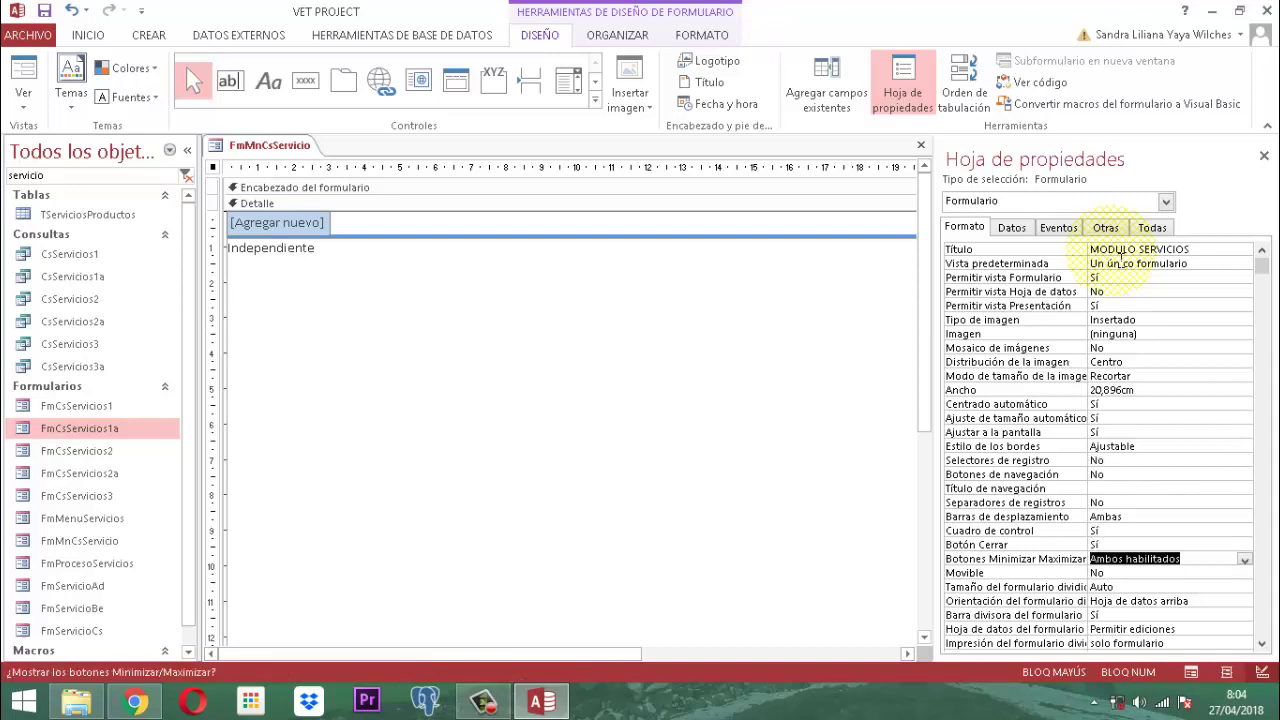
pyautogui.write('Ninguno')
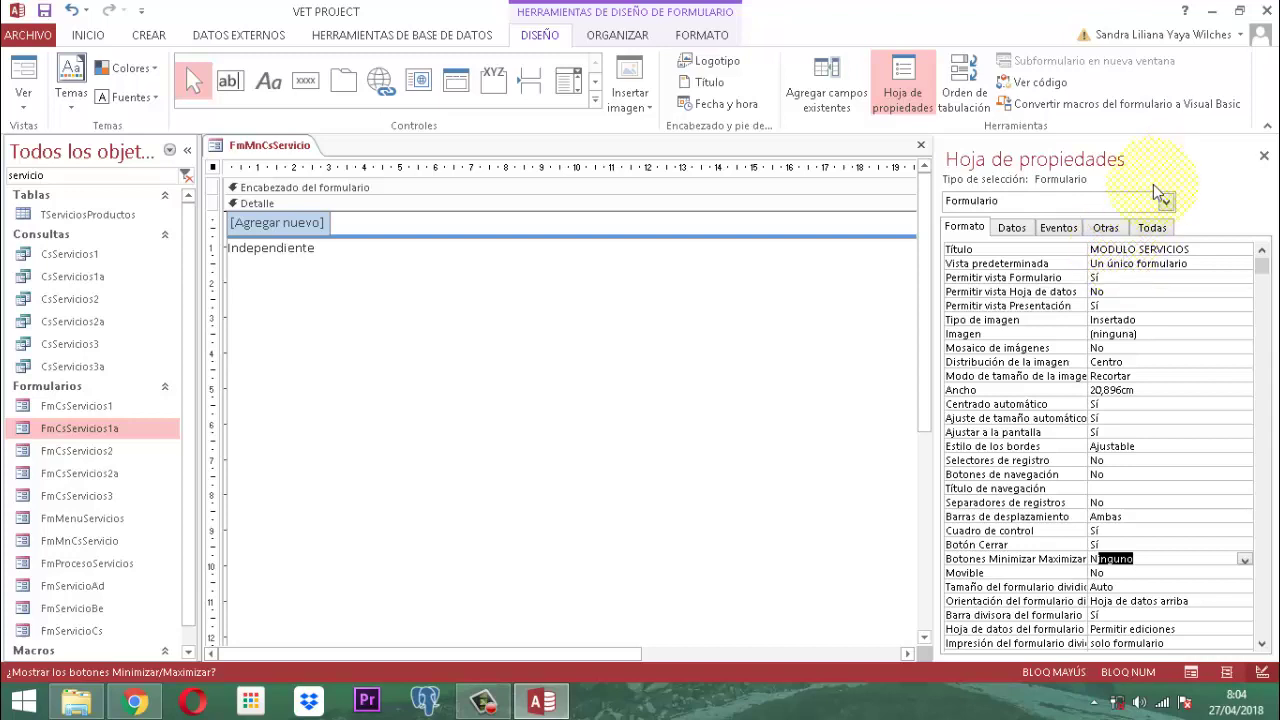
# Step: Make the form a pop-up by setting Emergente to Sí, and close the property sheet
pyautogui.click(1107, 228)
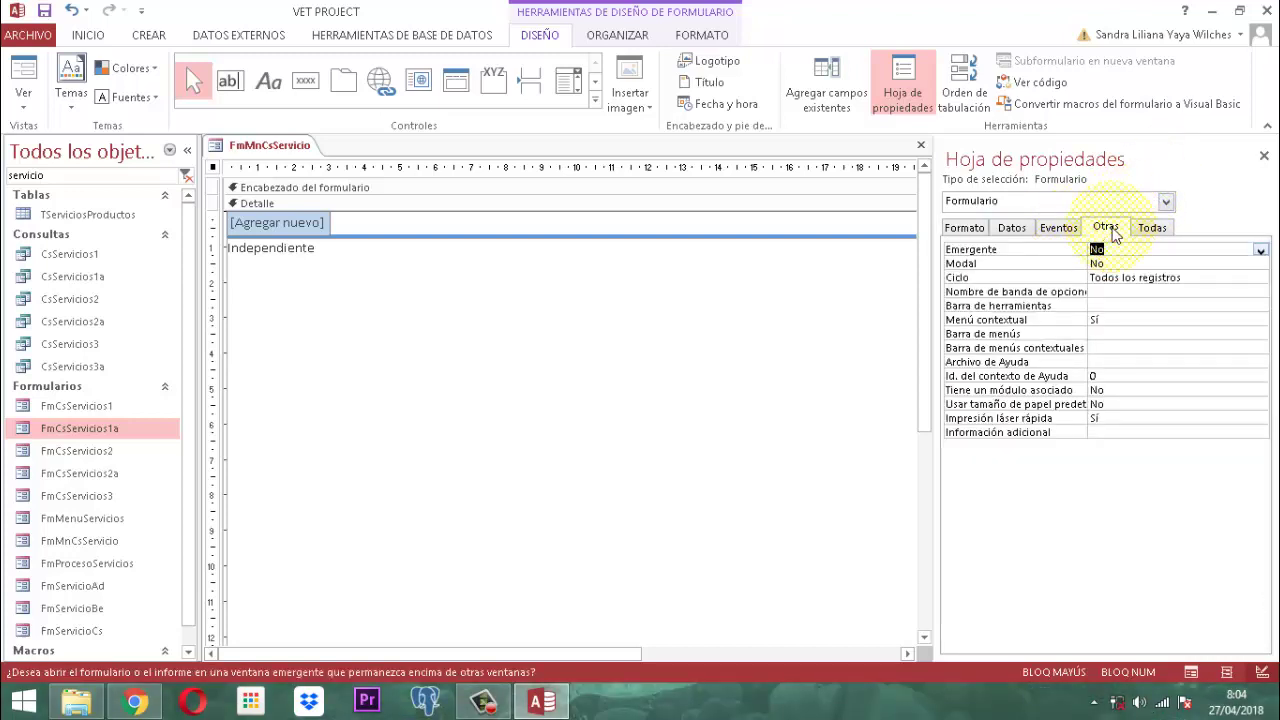
pyautogui.hotkey('alt', 'Down')
pyautogui.press('Up')
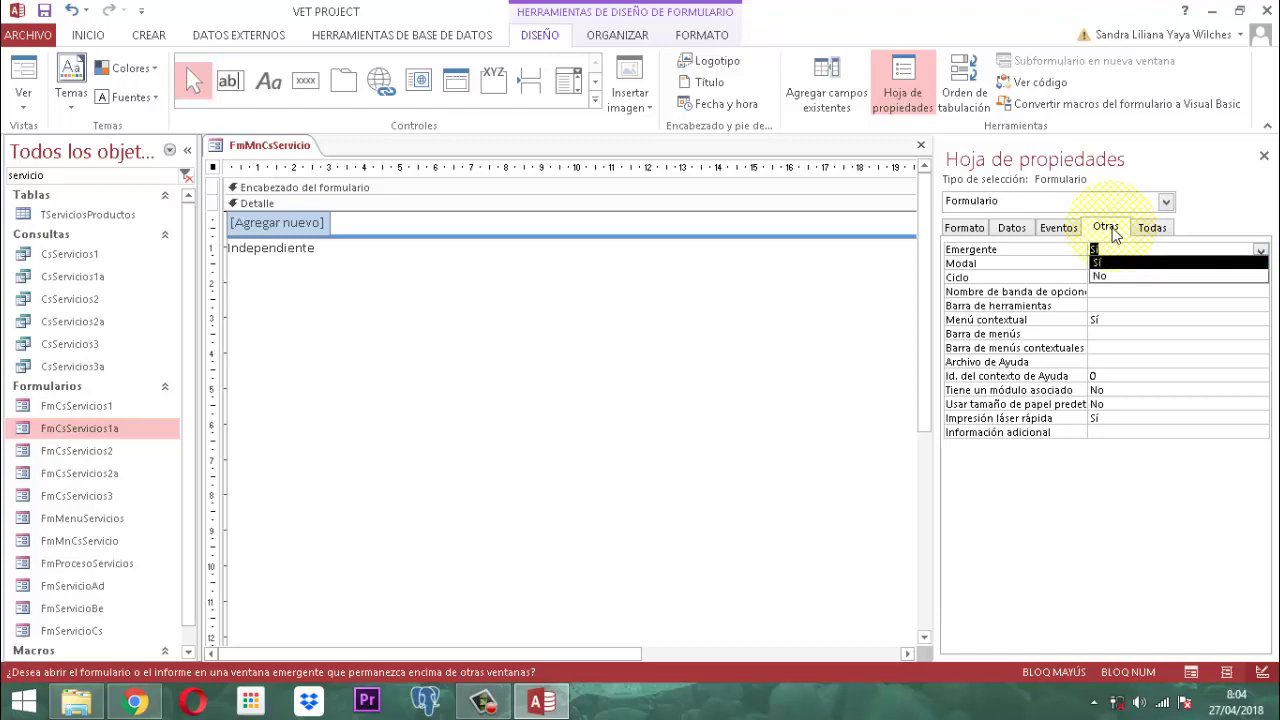
pyautogui.press('Return')
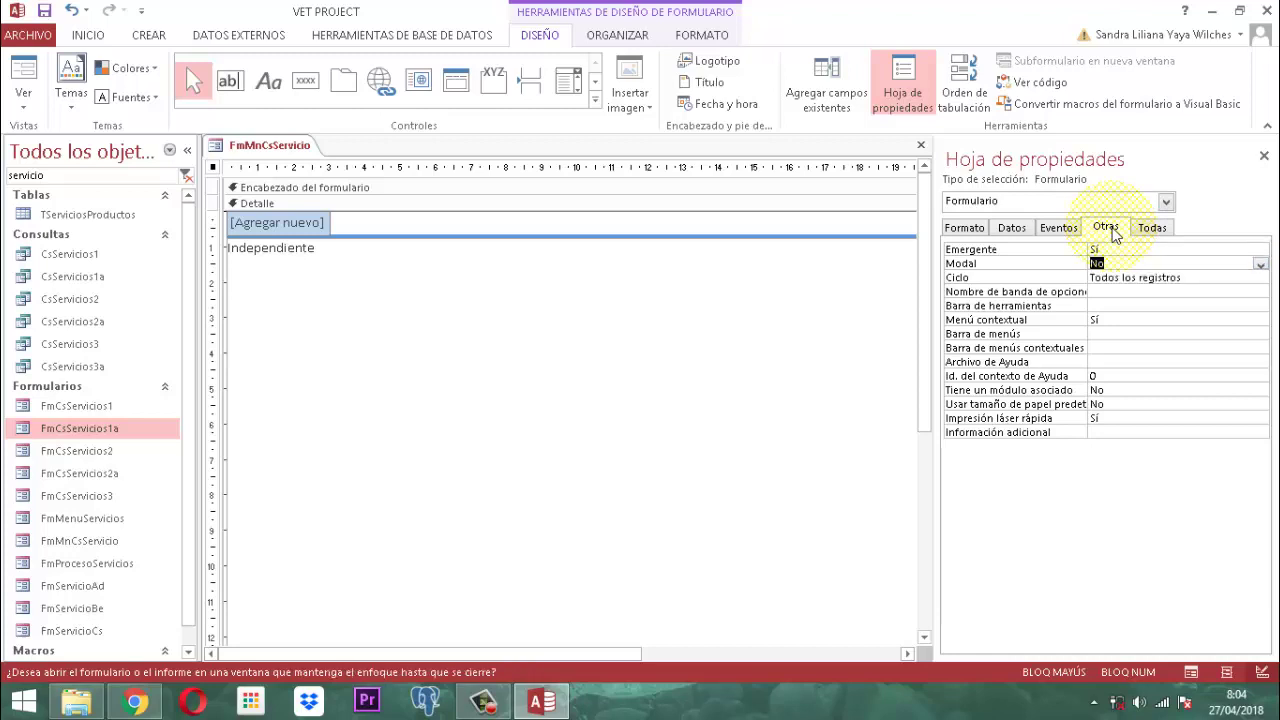
pyautogui.click(1263, 156)
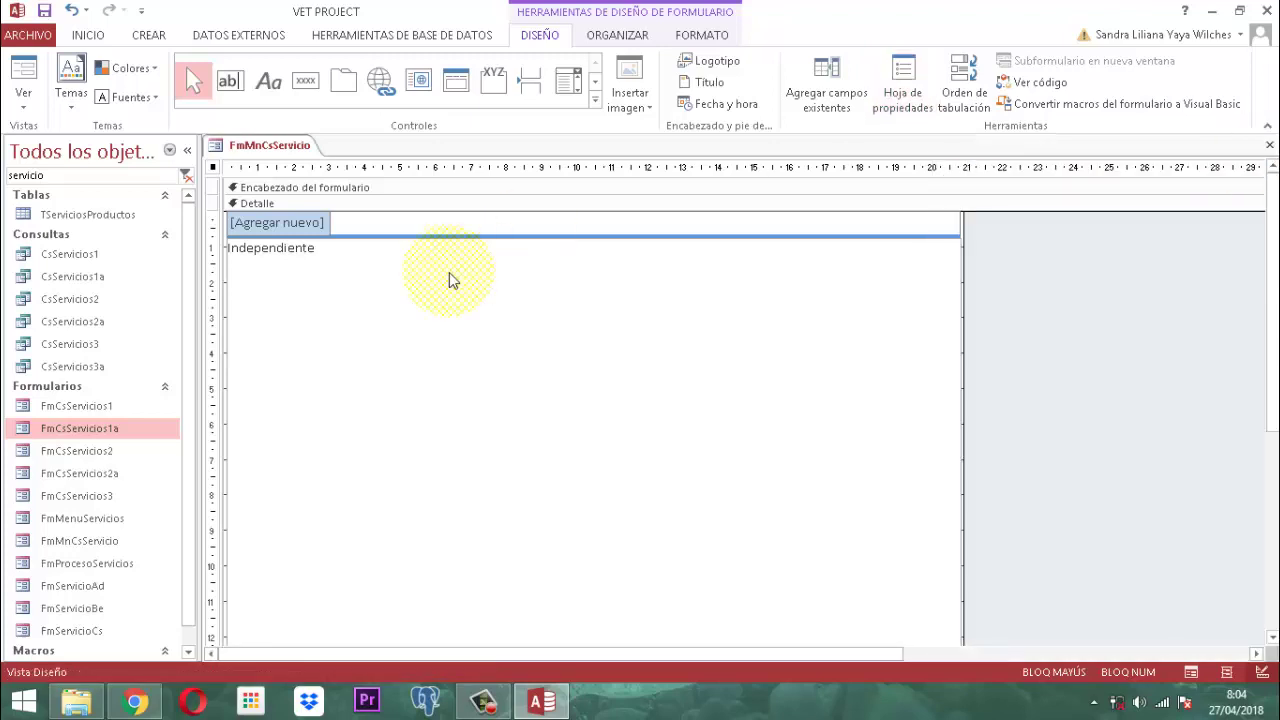
# Step: Save FmMnCsServicio and switch it to Layout view (Vista Presentación)
pyautogui.rightClick(267, 144)
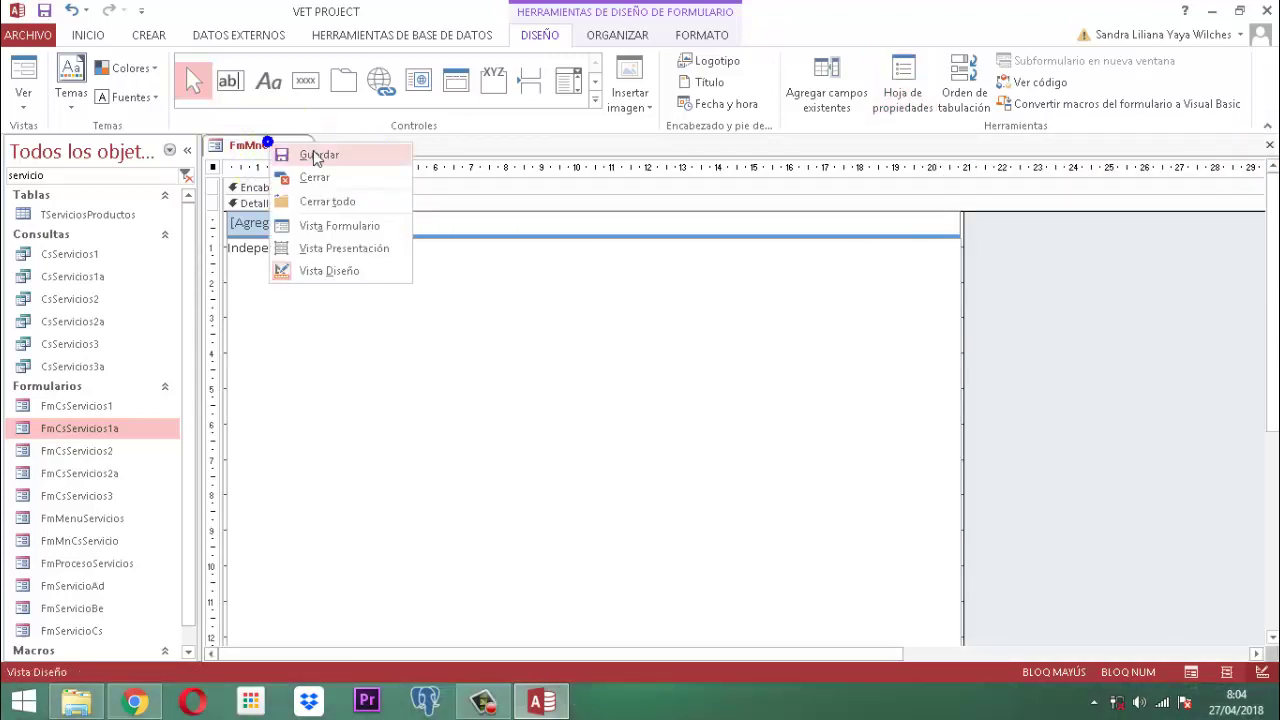
pyautogui.click(316, 156)
pyautogui.rightClick(272, 148)
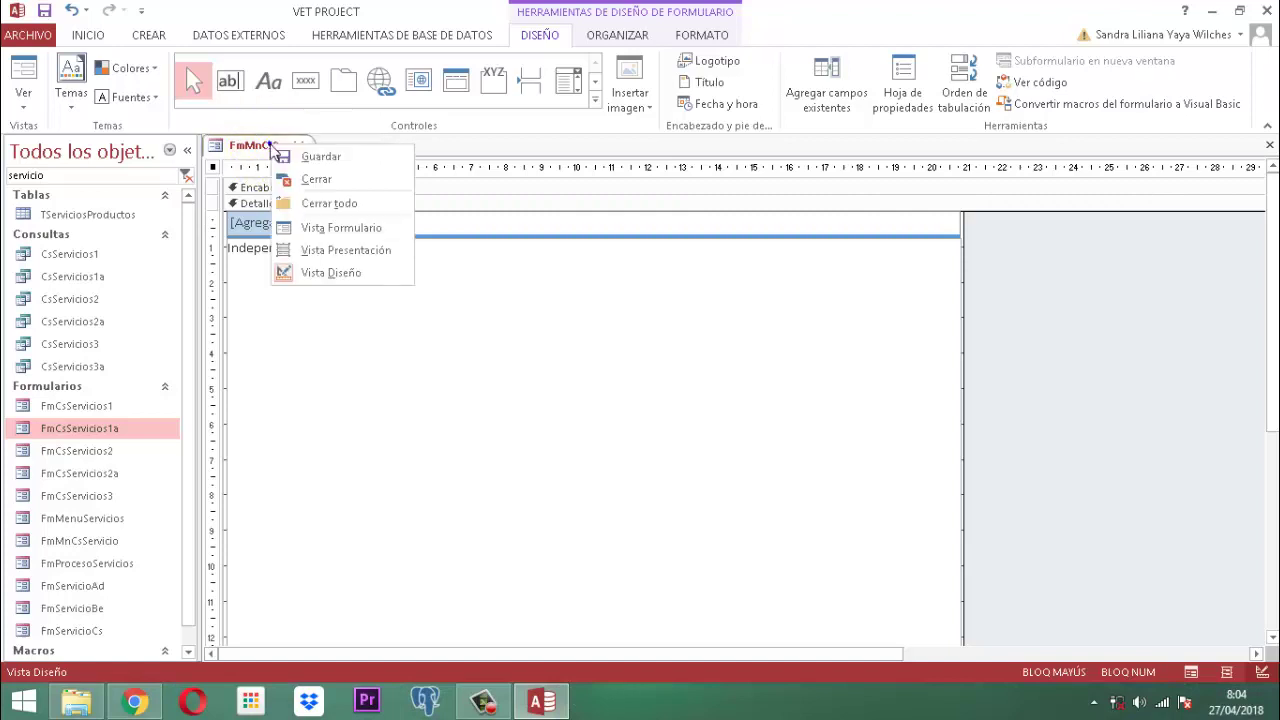
pyautogui.click(322, 254)
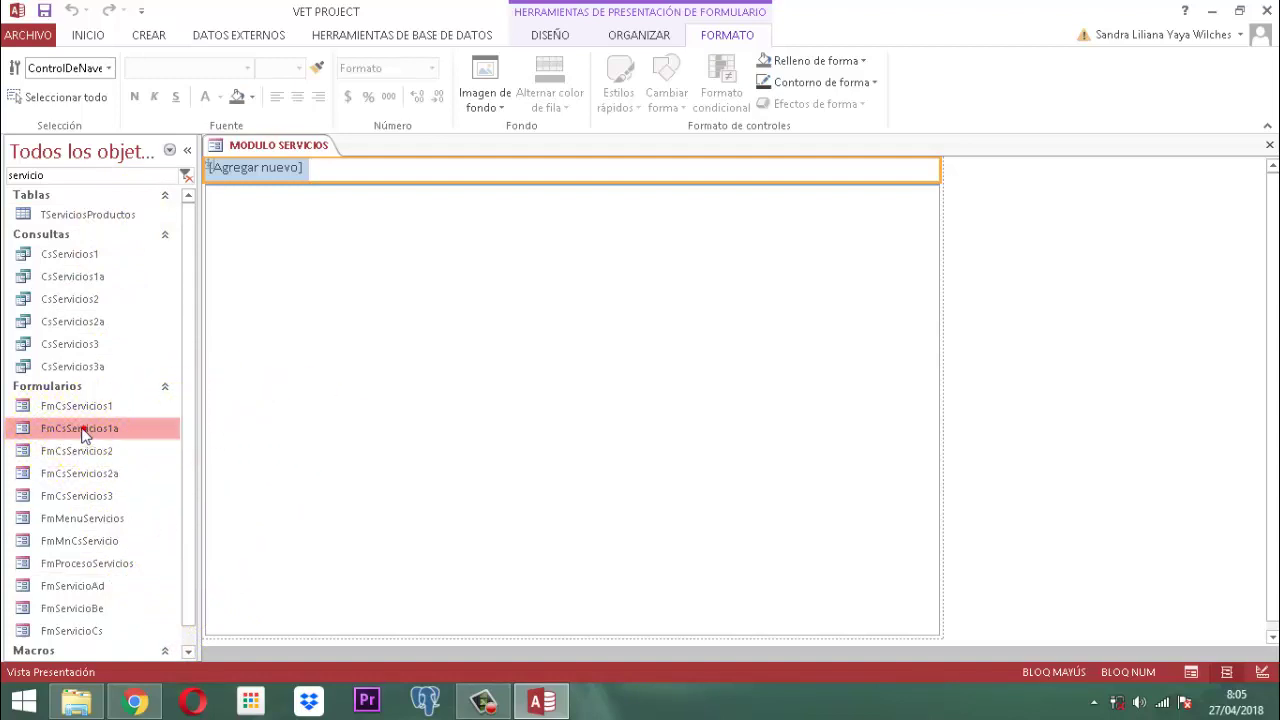
# Step: Add the forms FmCsServicios1a and FmCsServicios2a as the first and second tabs of the navigation control
pyautogui.moveTo(84, 428); pyautogui.dragTo(254, 178)
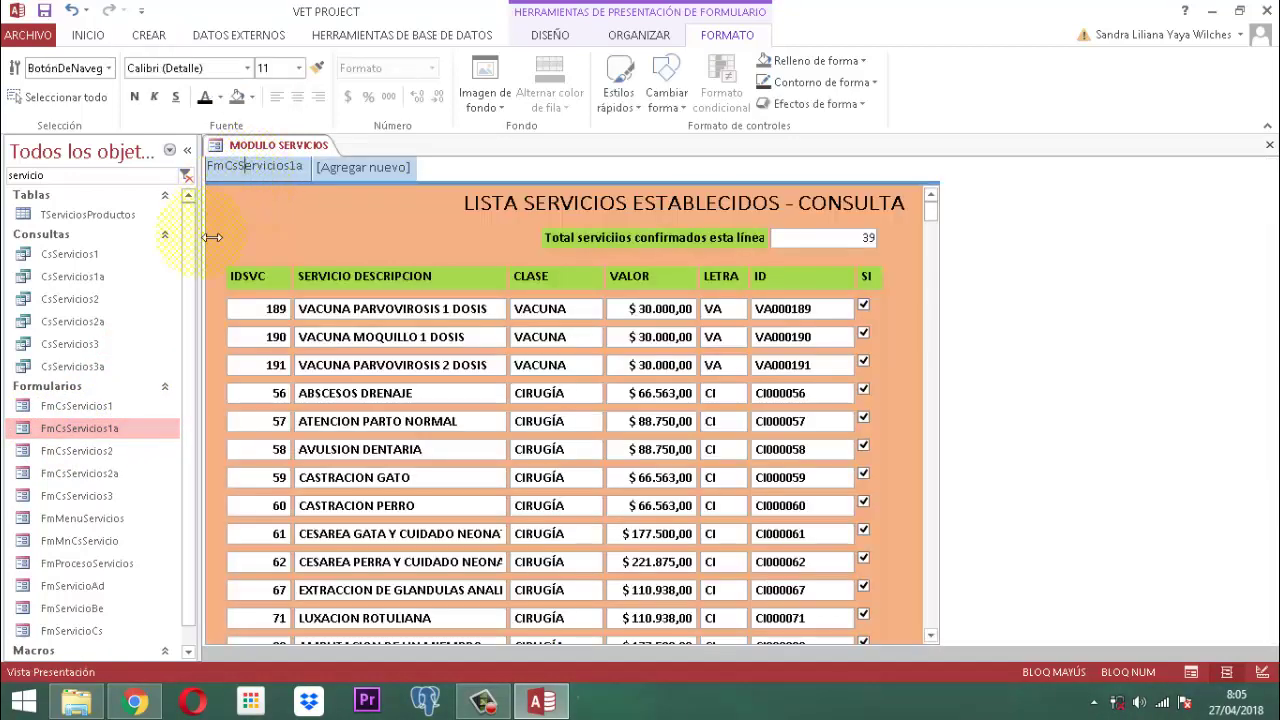
pyautogui.click(97, 476)
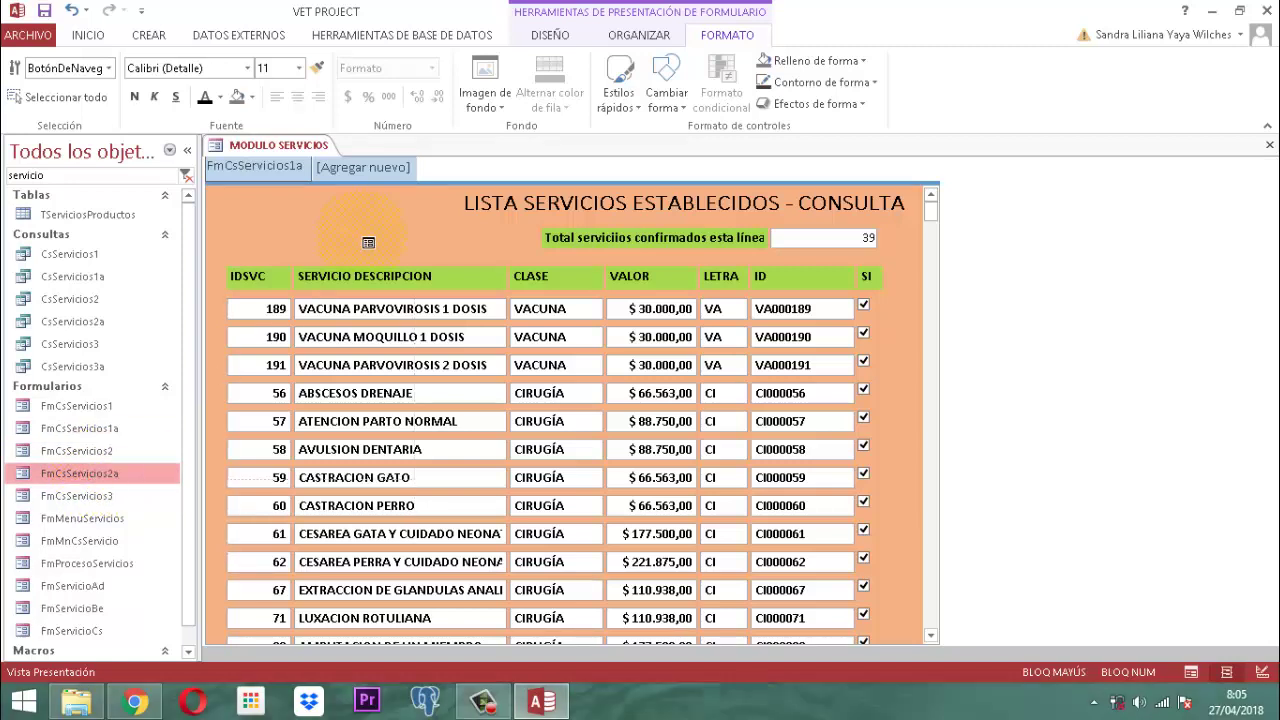
pyautogui.moveTo(372, 174); pyautogui.dragTo(374, 176)
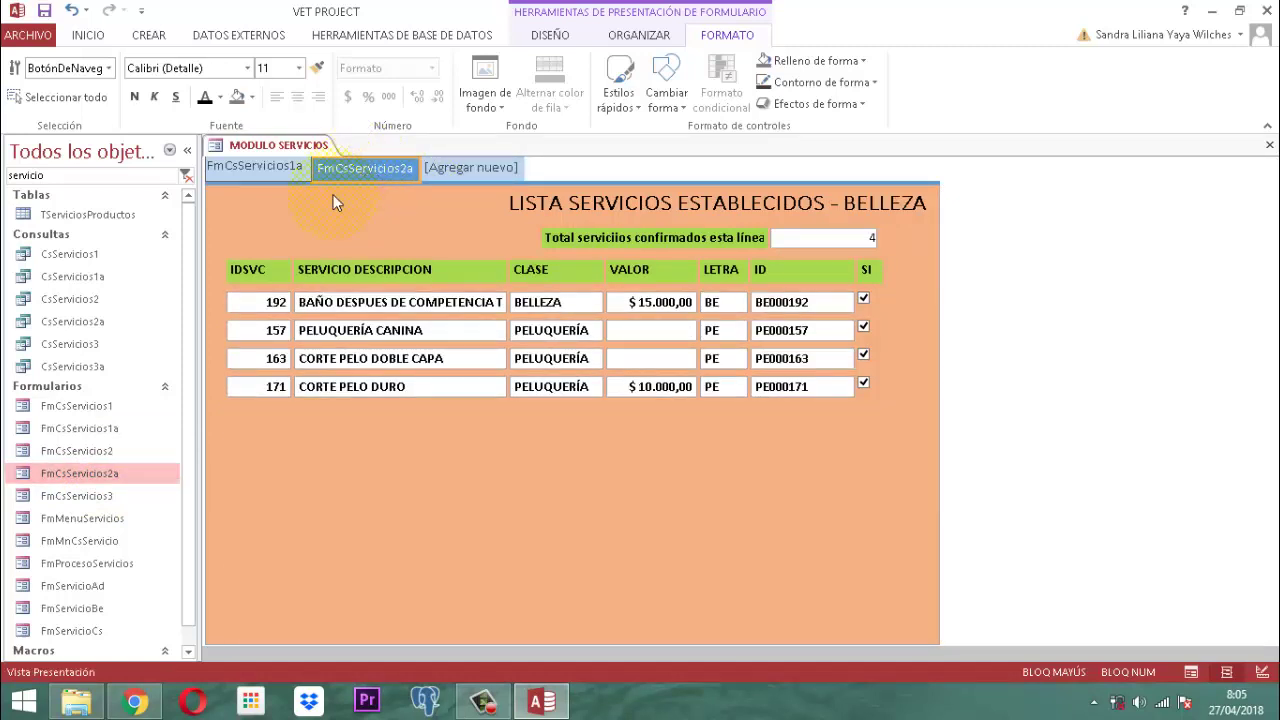
# Step: Select the FmCsServicios1a tab and examine its format, data, event and other properties in the property sheet
pyautogui.doubleClick(286, 168)
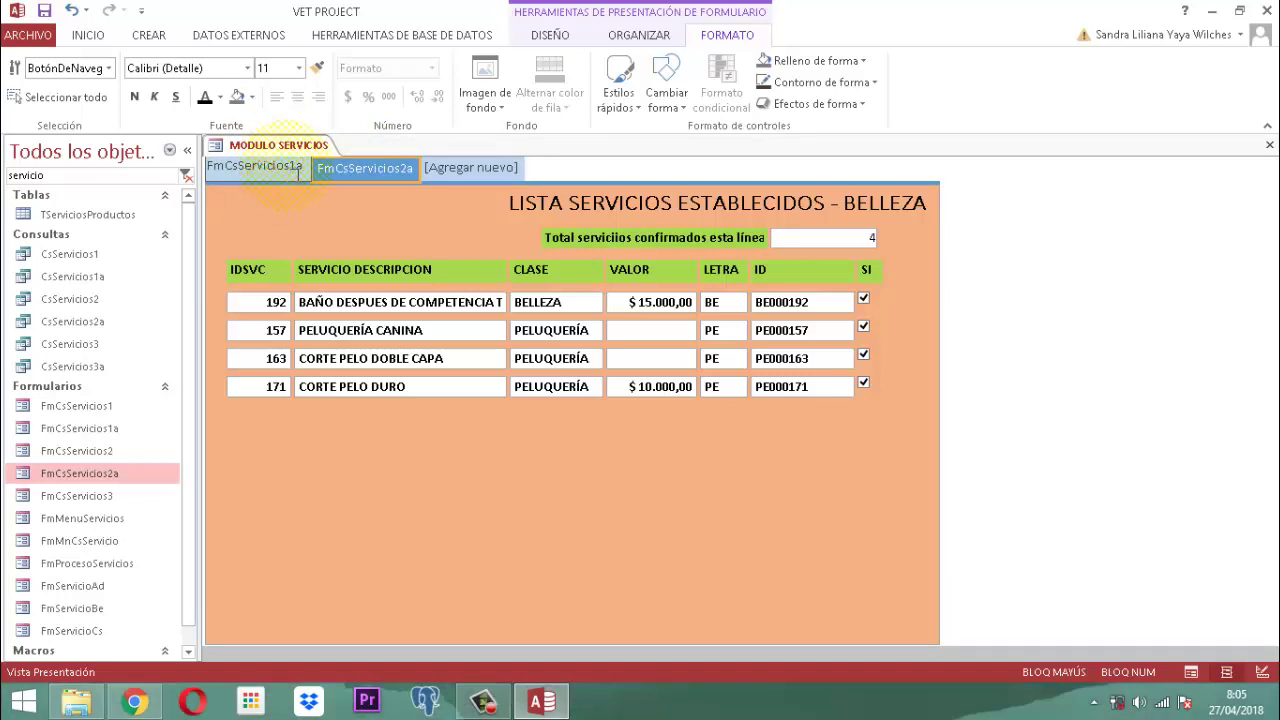
pyautogui.click(603, 171)
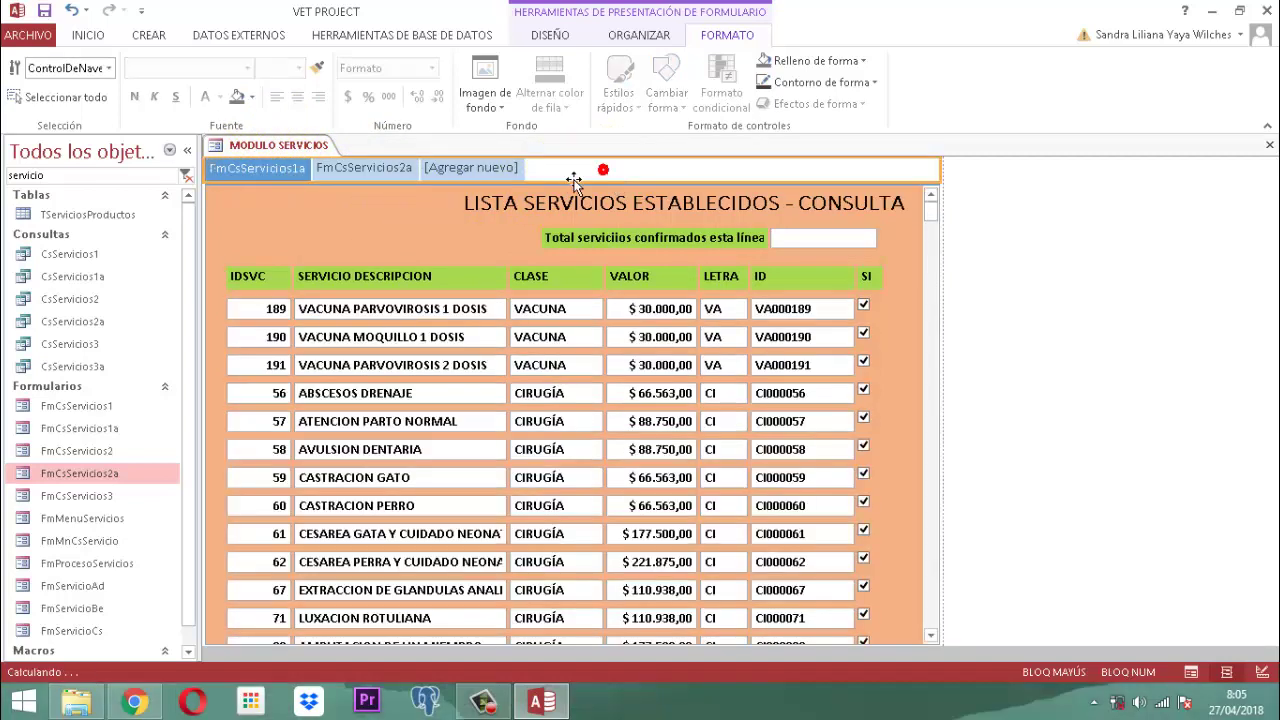
pyautogui.click(281, 178)
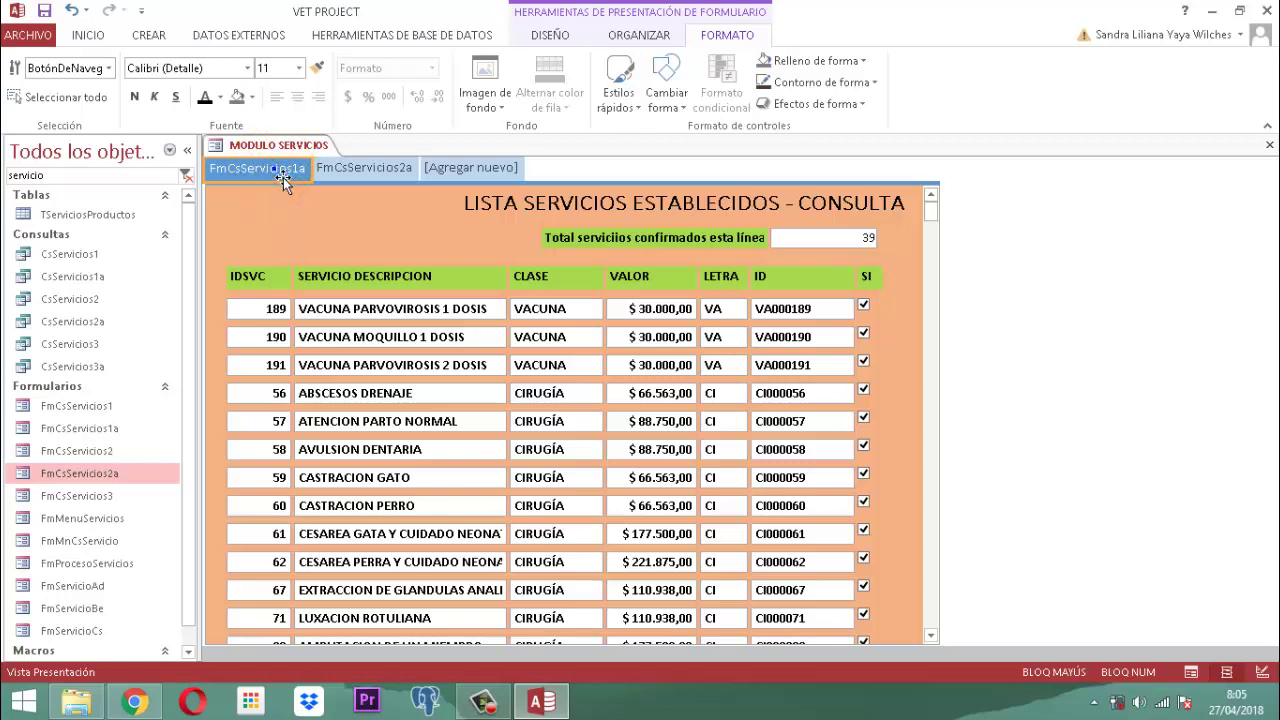
pyautogui.rightClick(278, 177)
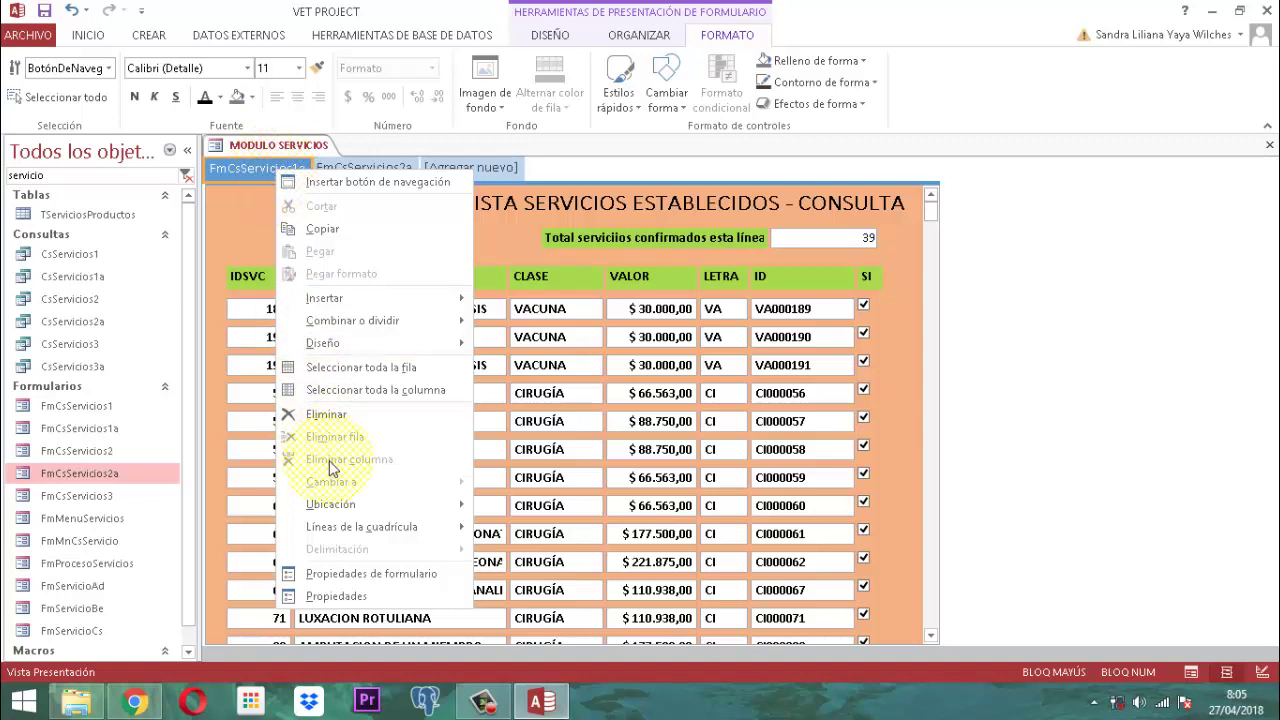
pyautogui.click(338, 597)
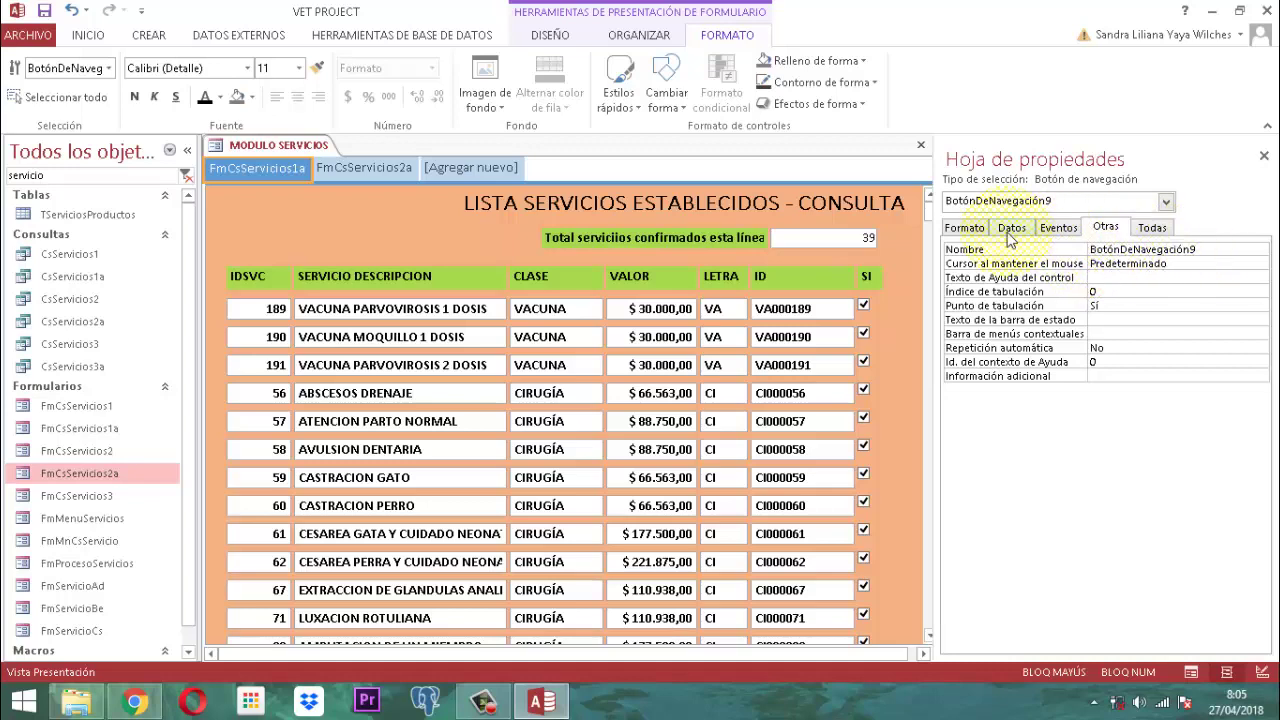
pyautogui.click(968, 228)
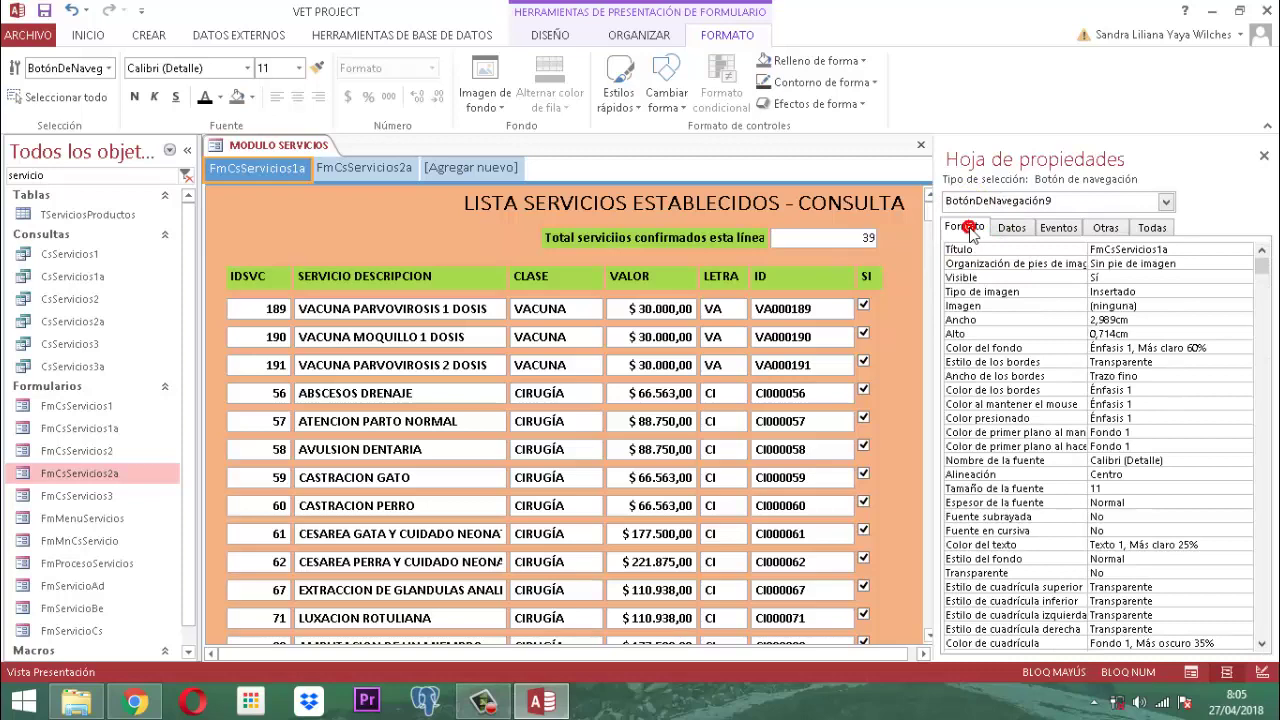
pyautogui.click(1012, 228)
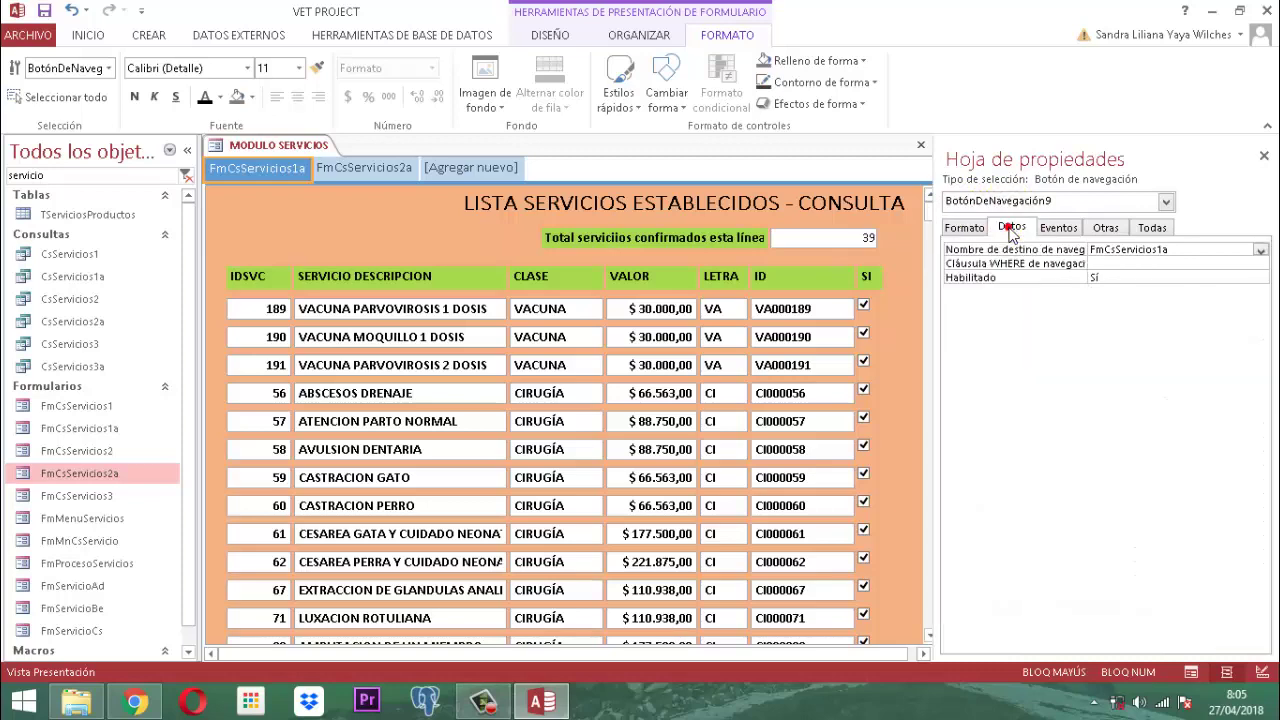
pyautogui.click(1058, 228)
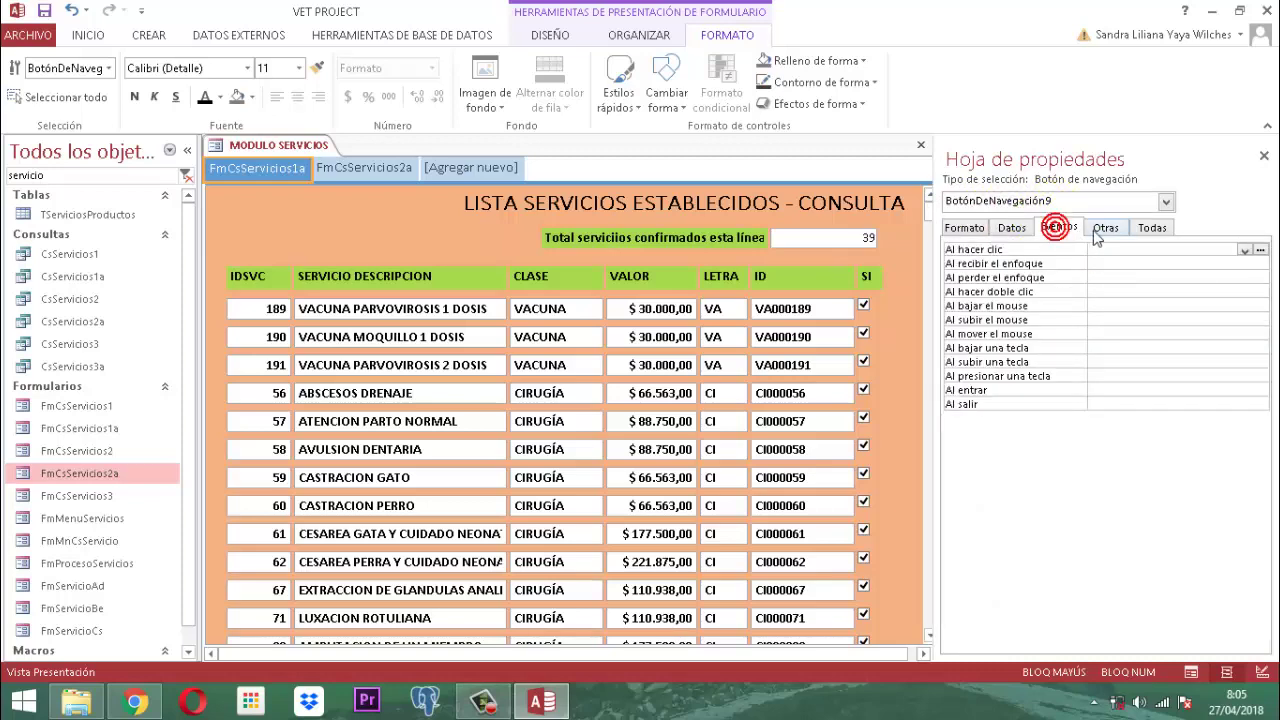
pyautogui.click(1104, 229)
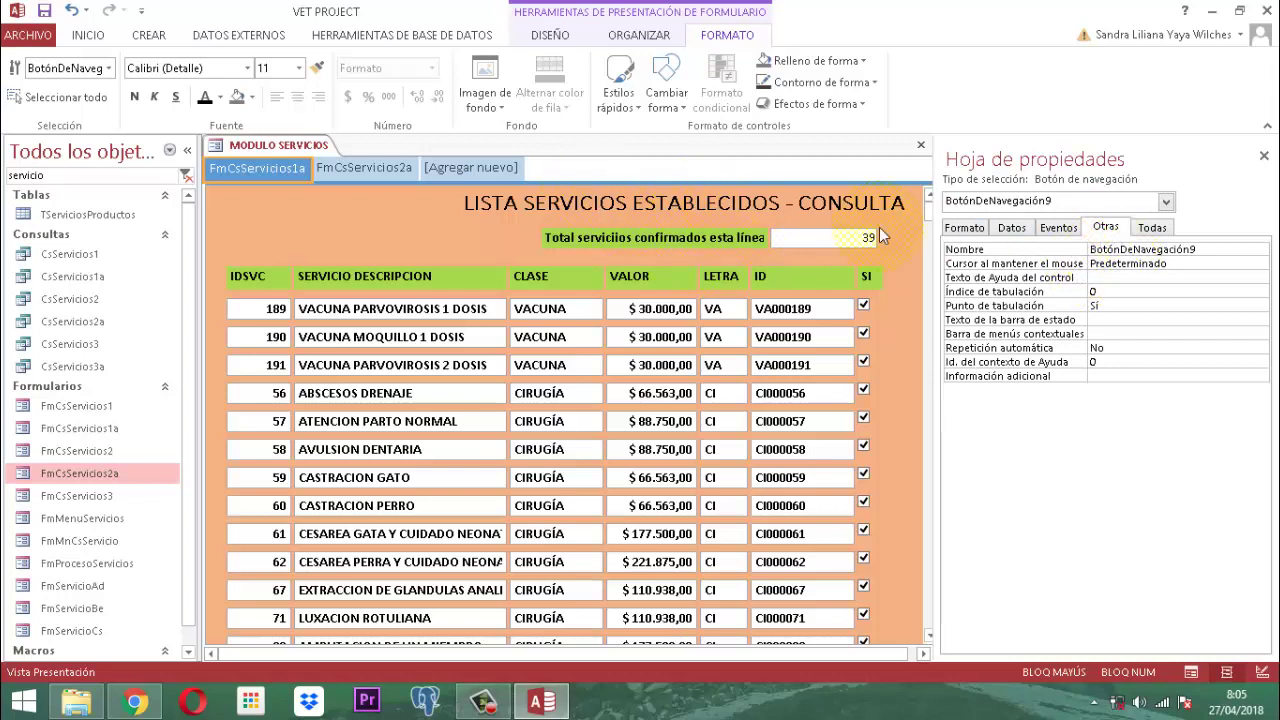
# Step: Rename the FmCsServicios1a navigation tab as CONSULTA
pyautogui.click(288, 178)
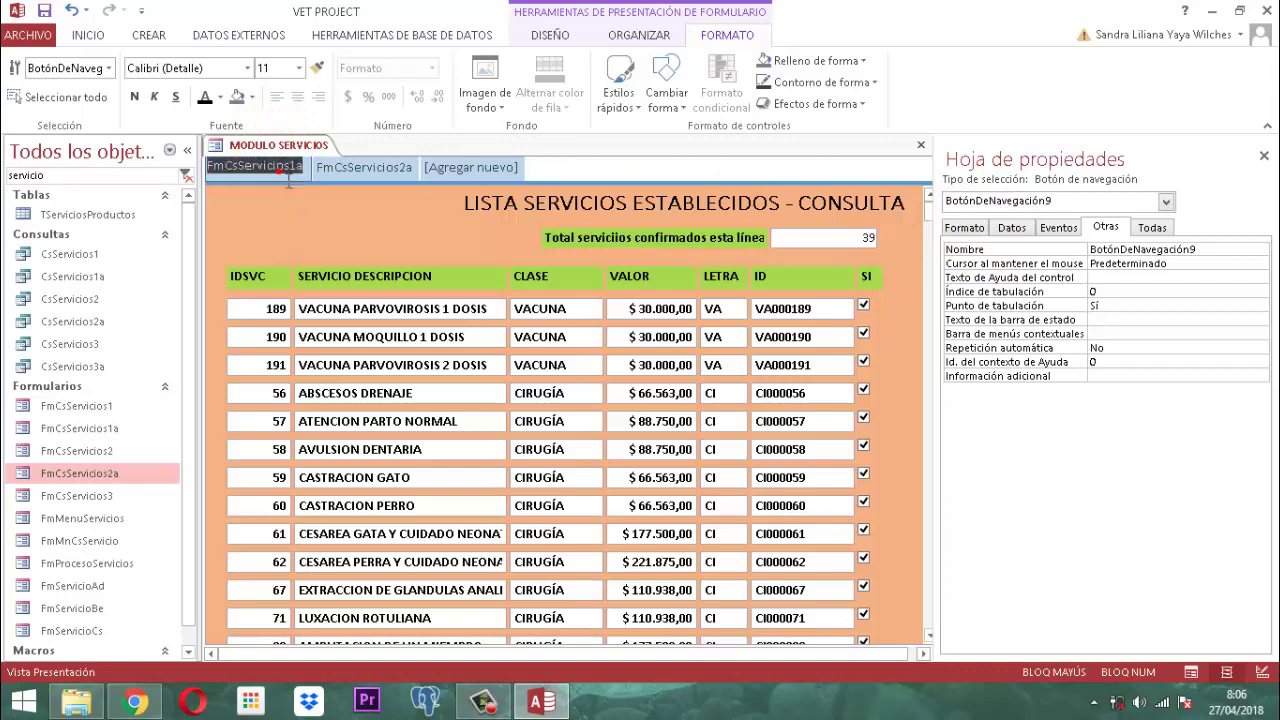
pyautogui.click(288, 178)
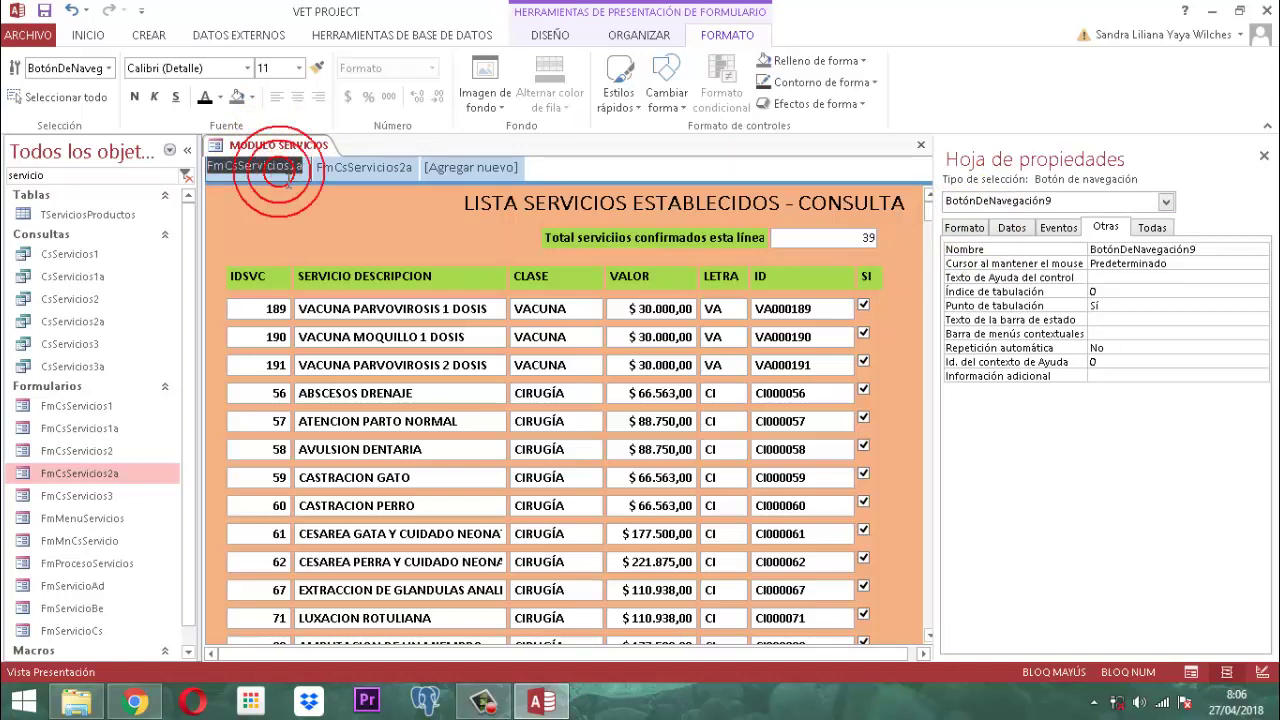
pyautogui.write('CONSULTAS')
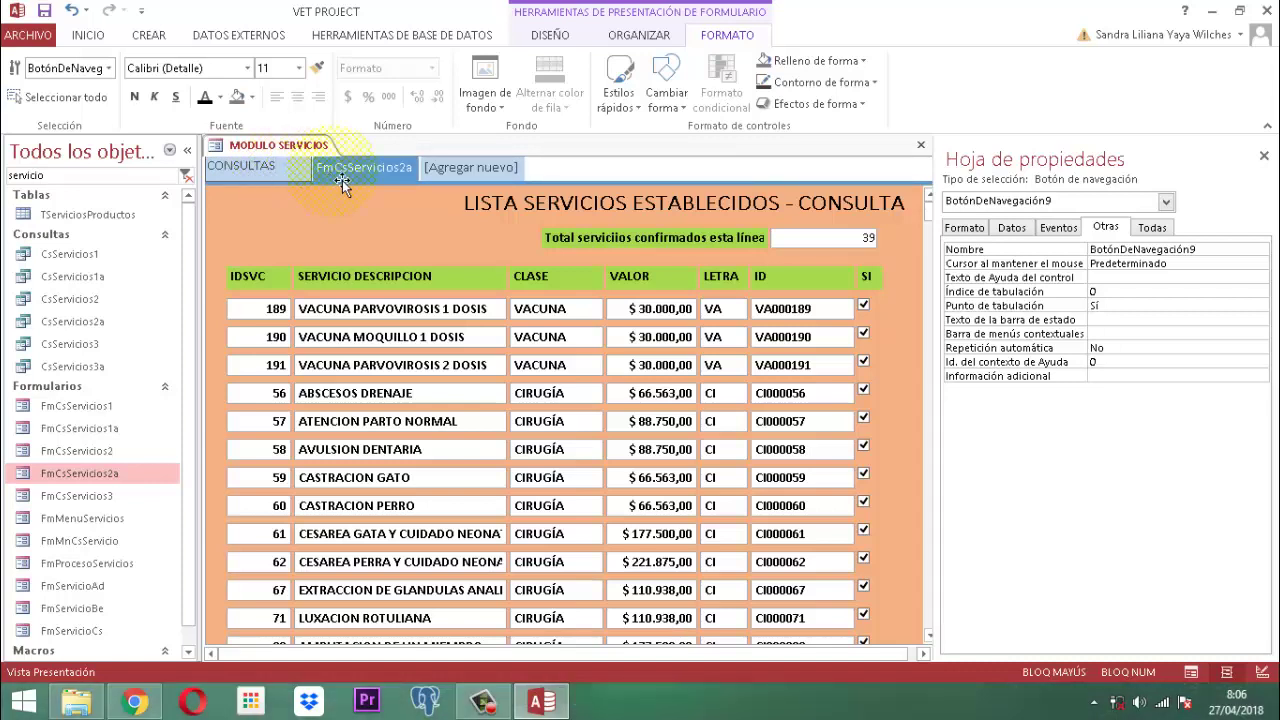
pyautogui.press('BackSpace')
# Step: Rename the FmCsServicios2a navigation tab as BELLEZA and reselect the CONSULTA tab
pyautogui.click(343, 180)
pyautogui.click(344, 180)
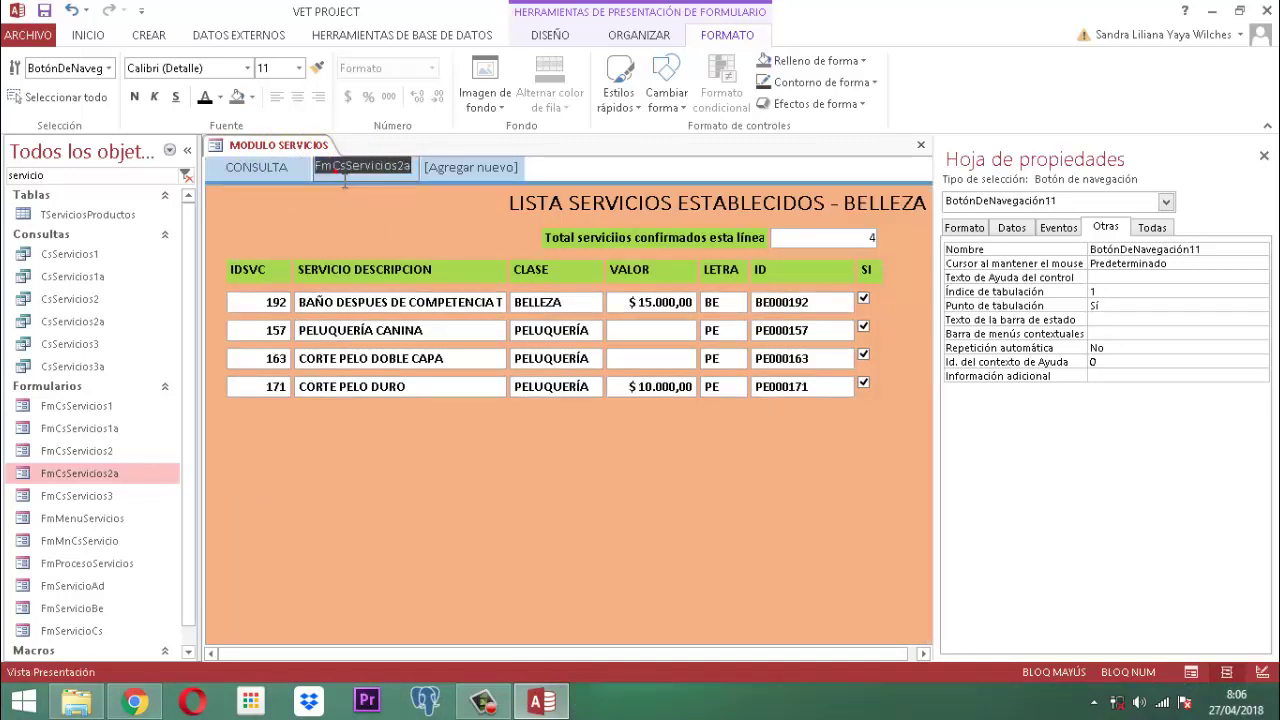
pyautogui.write('BELLEZA')
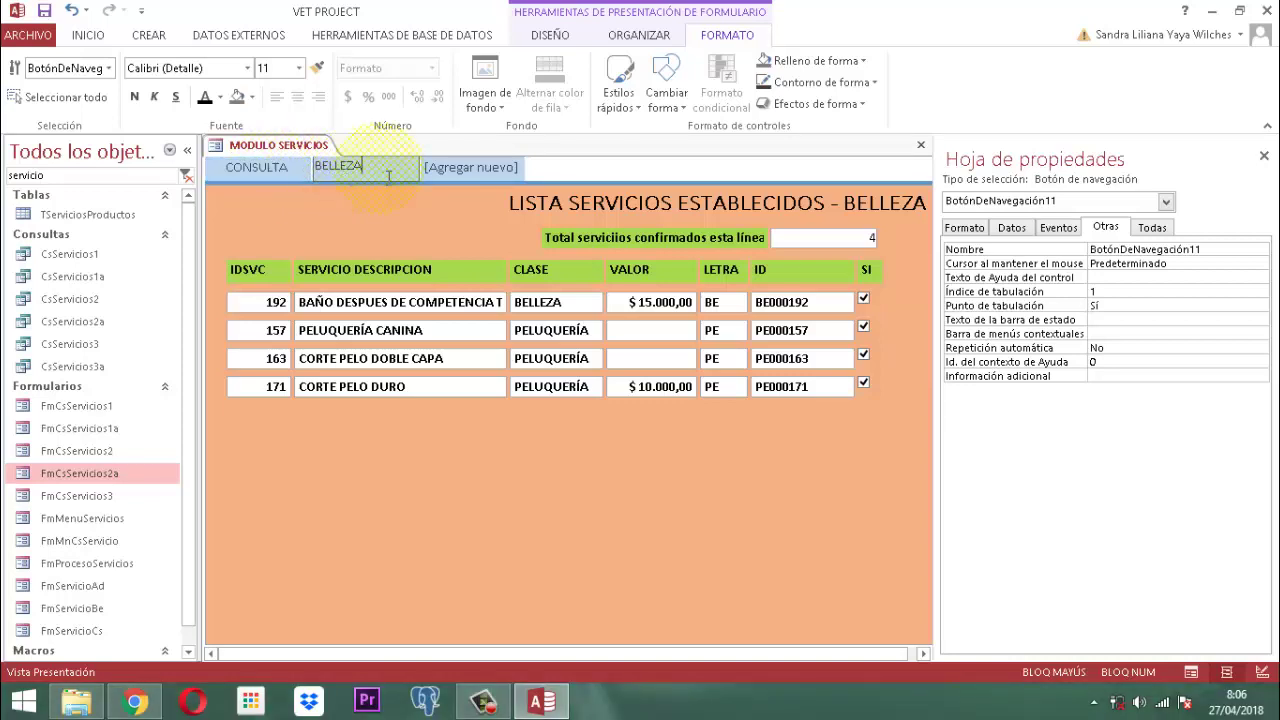
pyautogui.click(291, 177)
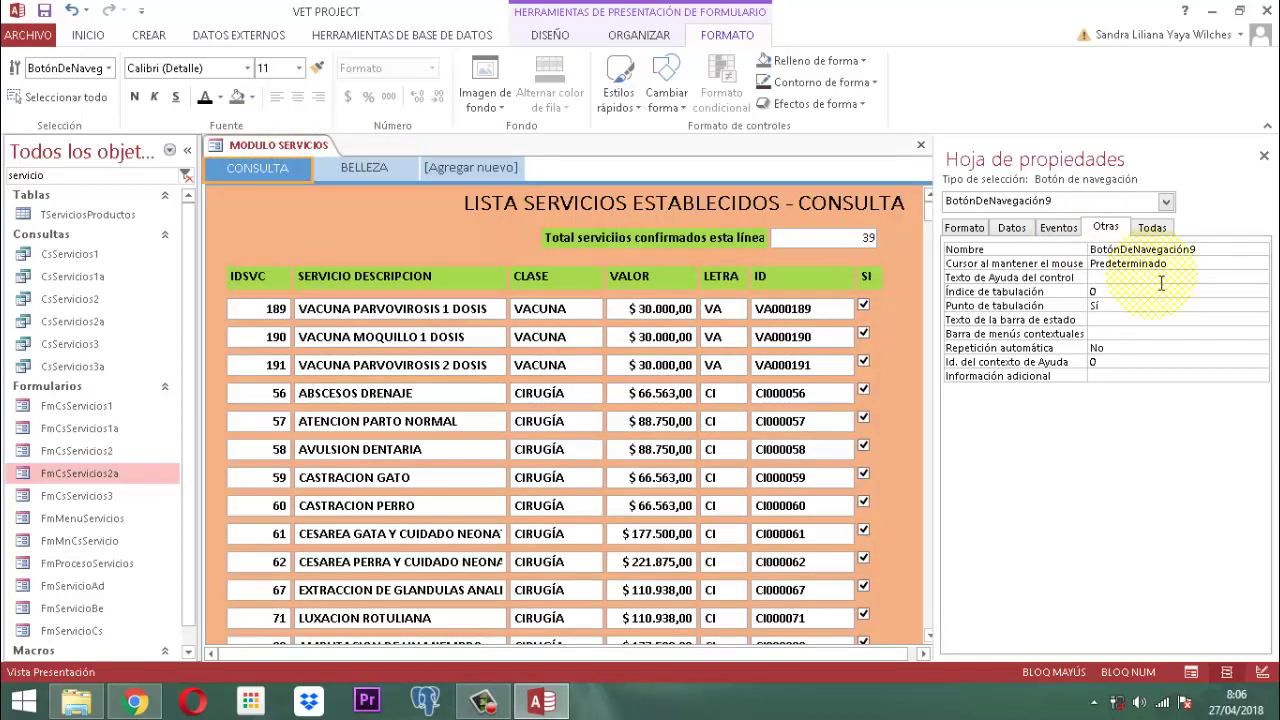
# Step: Set the CONSULTA navigation tab's pressed colour to Énfasis 2, Más oscuro 50%
pyautogui.click(964, 227)
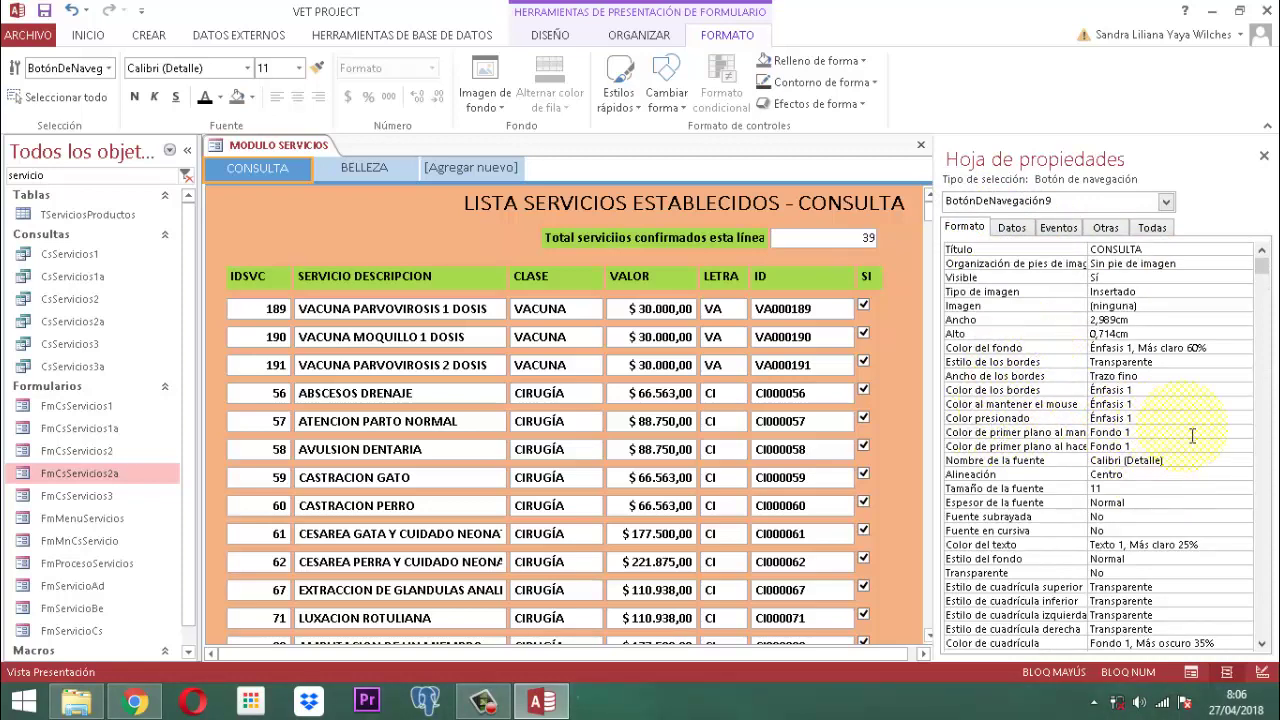
pyautogui.click(1166, 418)
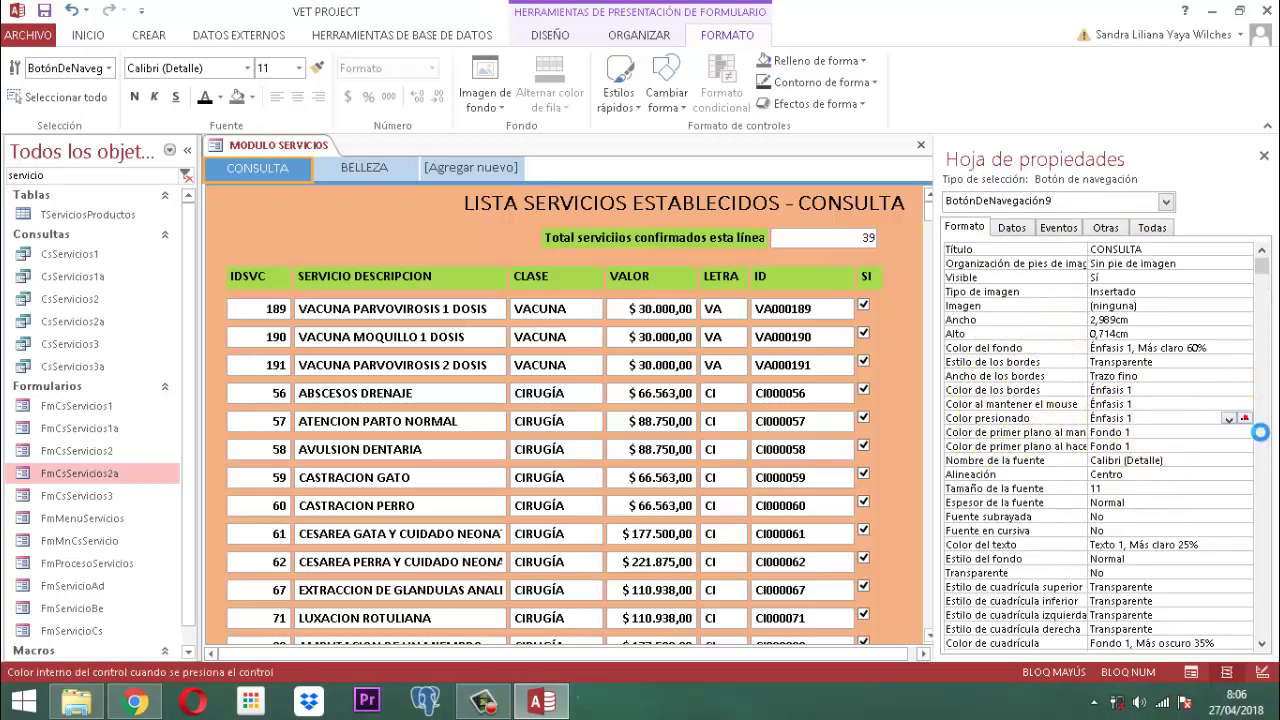
pyautogui.click(1244, 418)
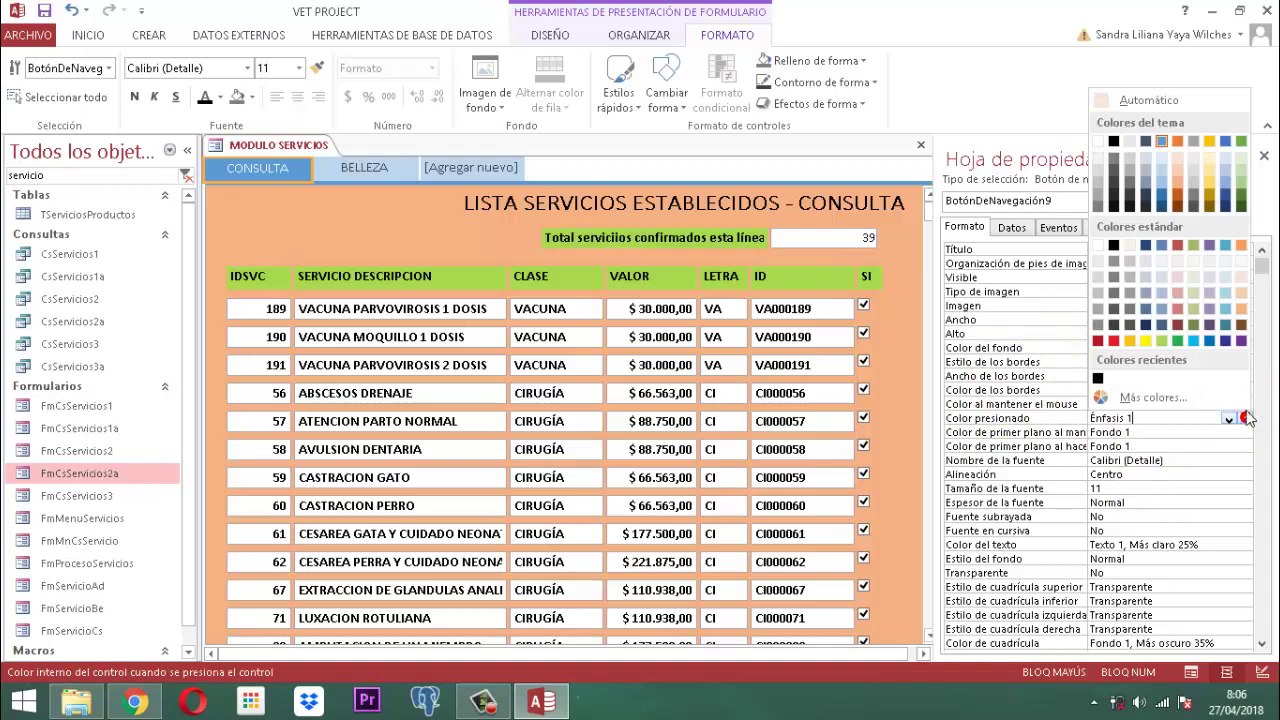
pyautogui.click(1178, 207)
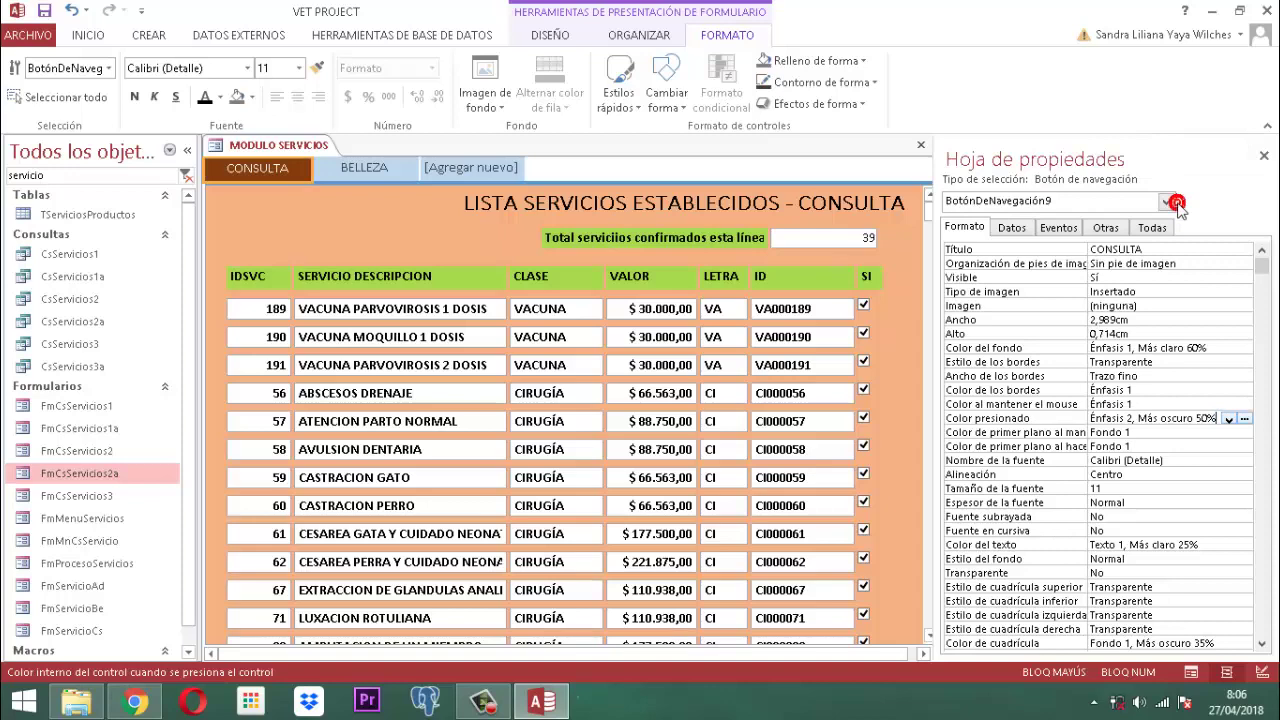
# Step: Give the BELLEZA navigation tab the recently used dark brown, Énfasis 2, Más oscuro 50%, as its pressed colour
pyautogui.click(393, 172)
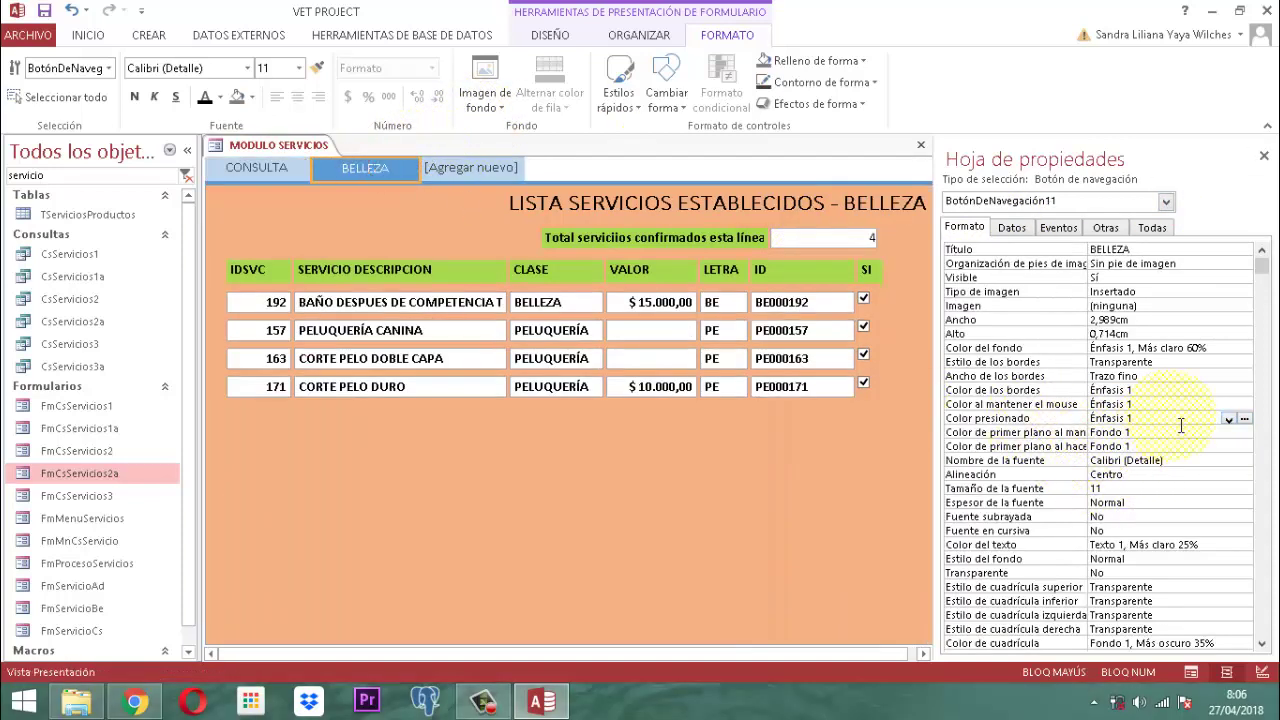
pyautogui.click(1245, 420)
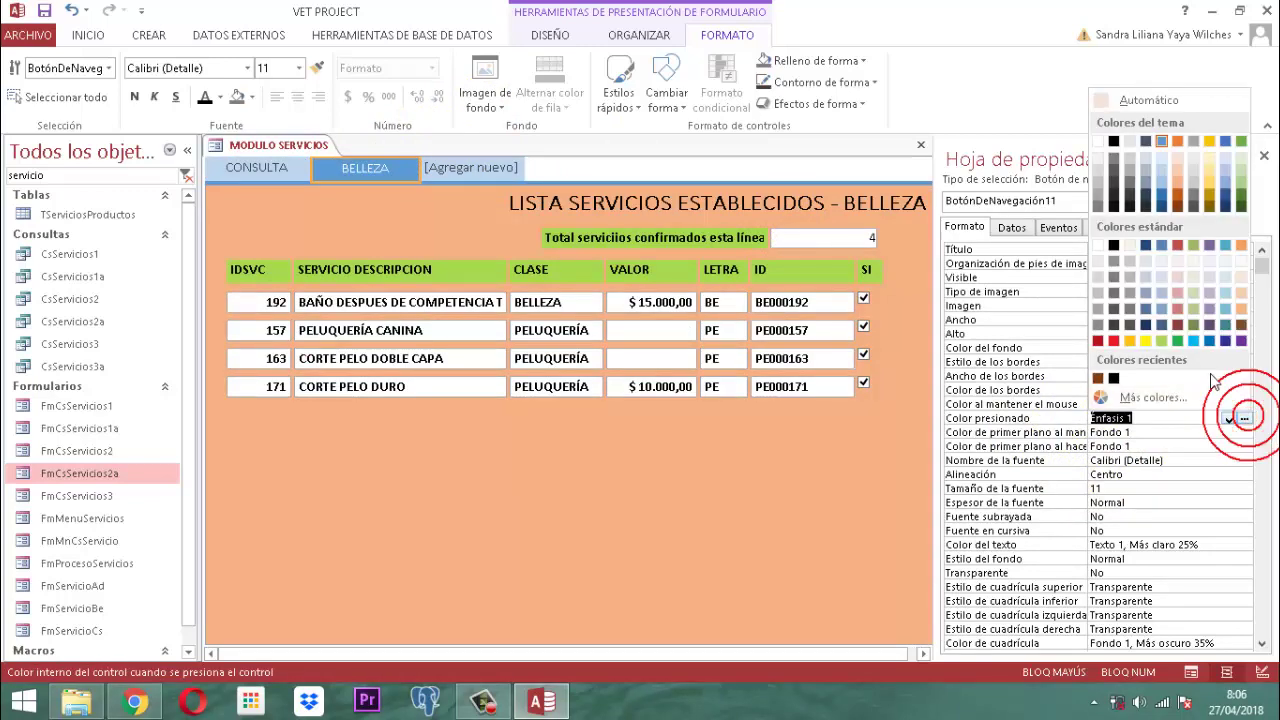
pyautogui.click(1098, 378)
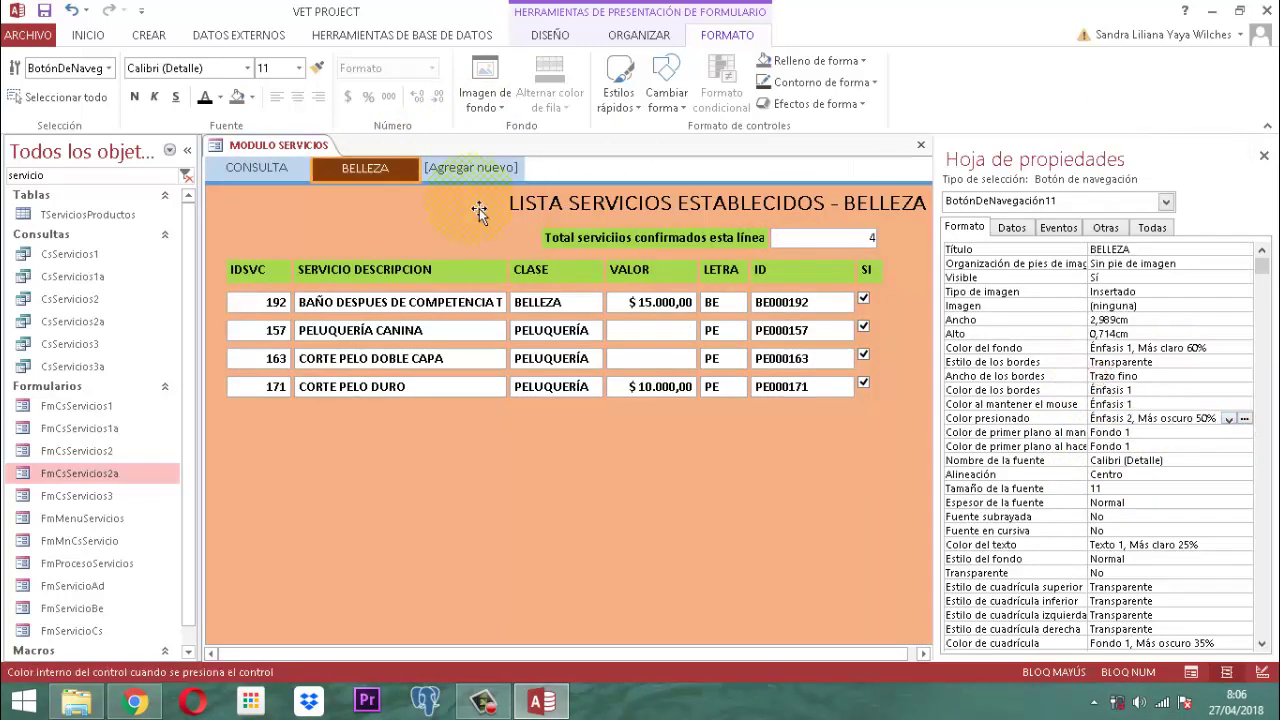
# Step: Set the CONSULTA navigation tab's mouse-over colour to the green #758C48
pyautogui.click(291, 176)
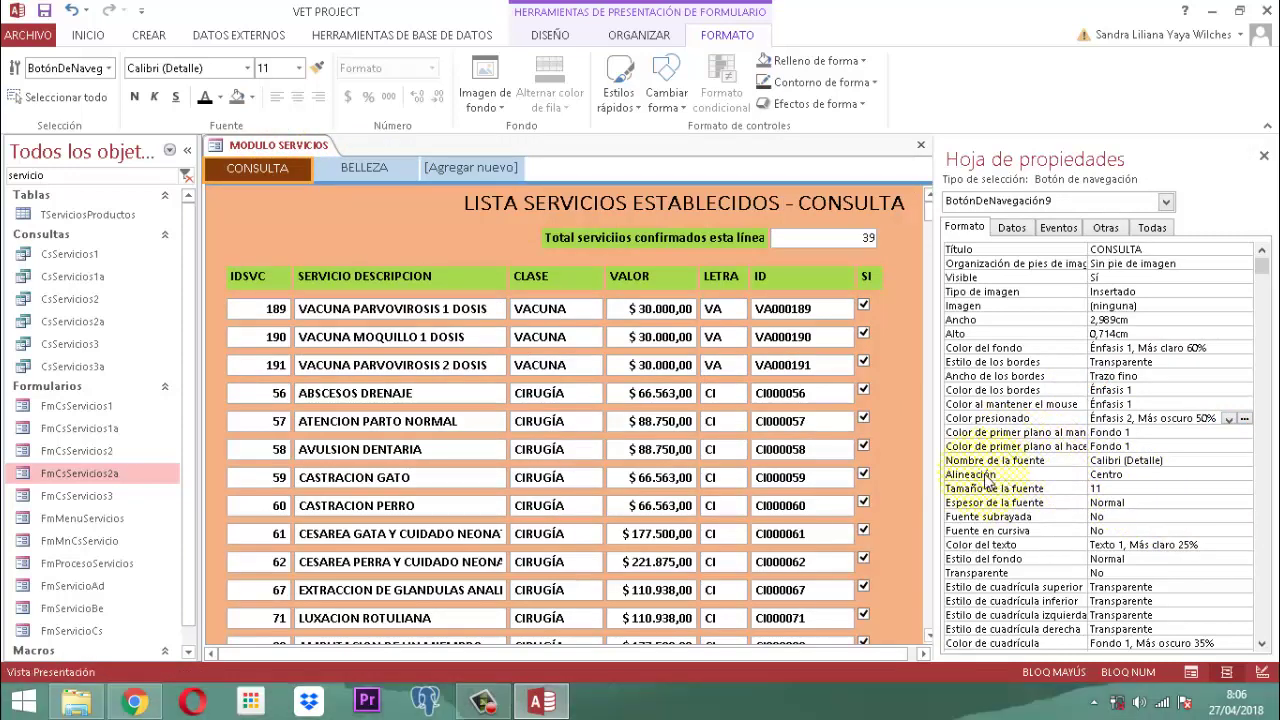
pyautogui.click(1145, 404)
pyautogui.click(1228, 404)
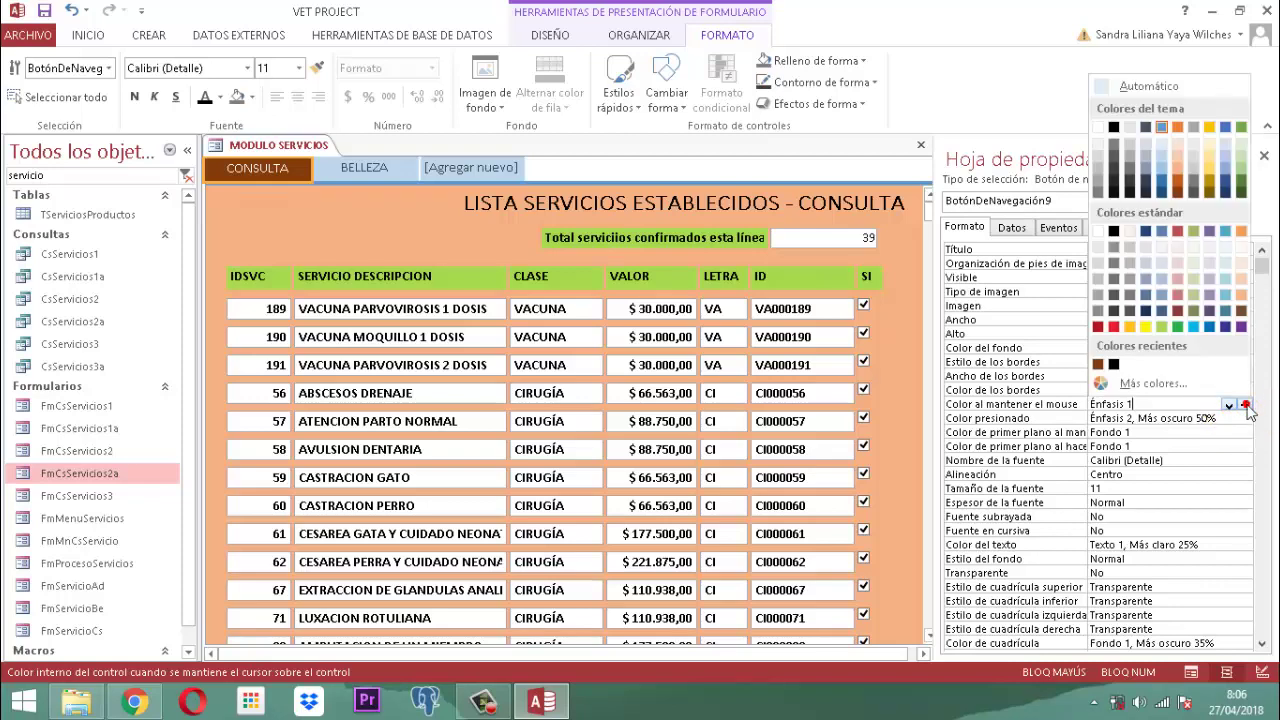
pyautogui.click(1194, 312)
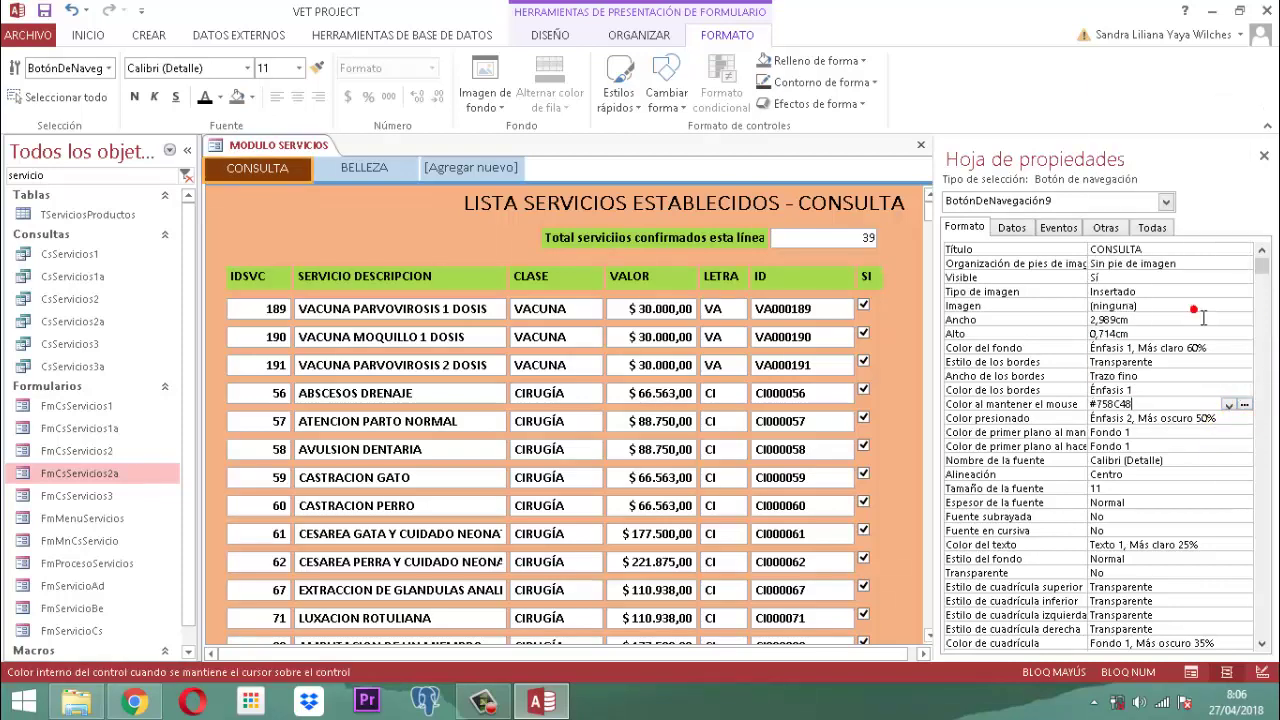
pyautogui.click(366, 168)
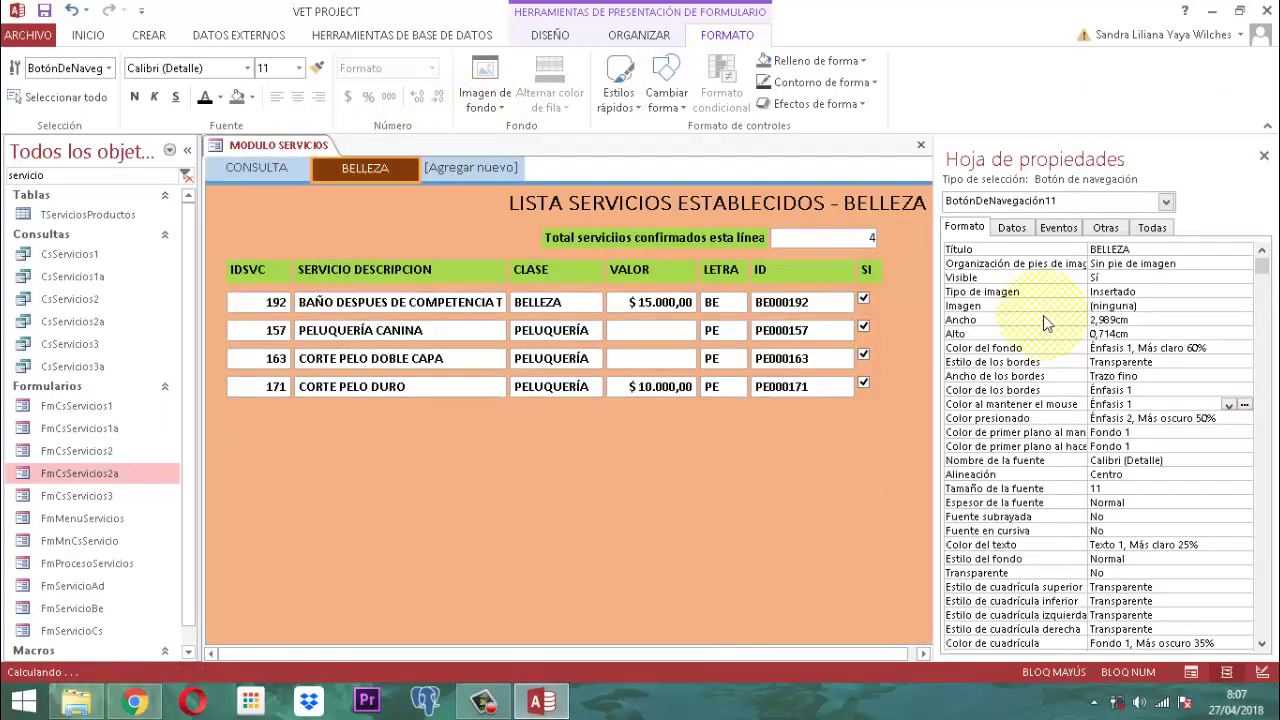
pyautogui.click(1228, 404)
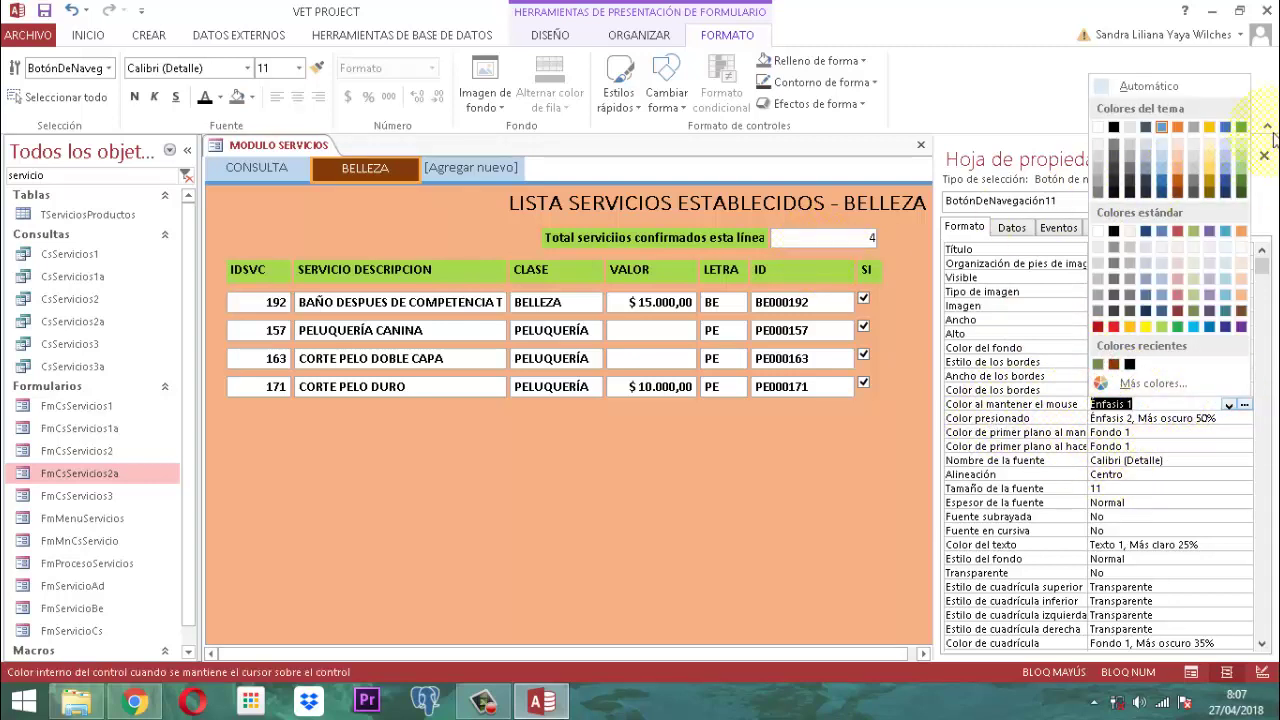
pyautogui.click(792, 466)
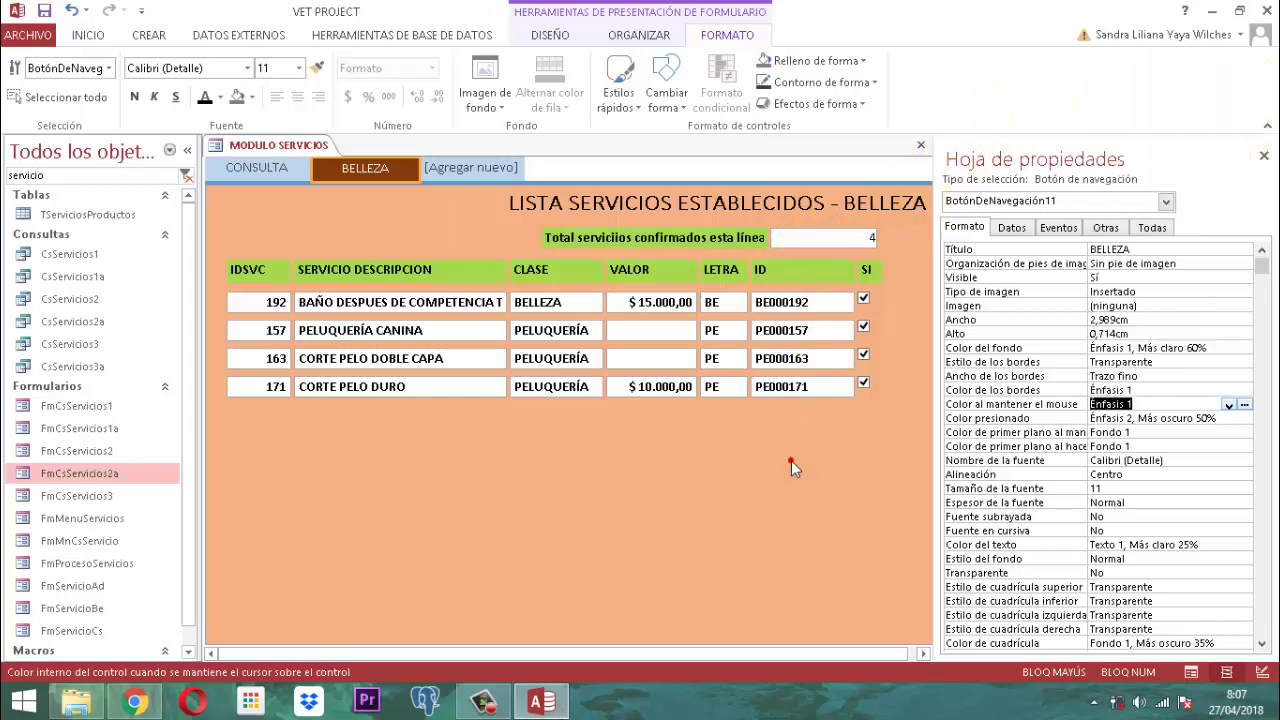
# Step: Close the property sheet, then save and close the MODULO SERVICIOS navigation form
pyautogui.click(1264, 156)
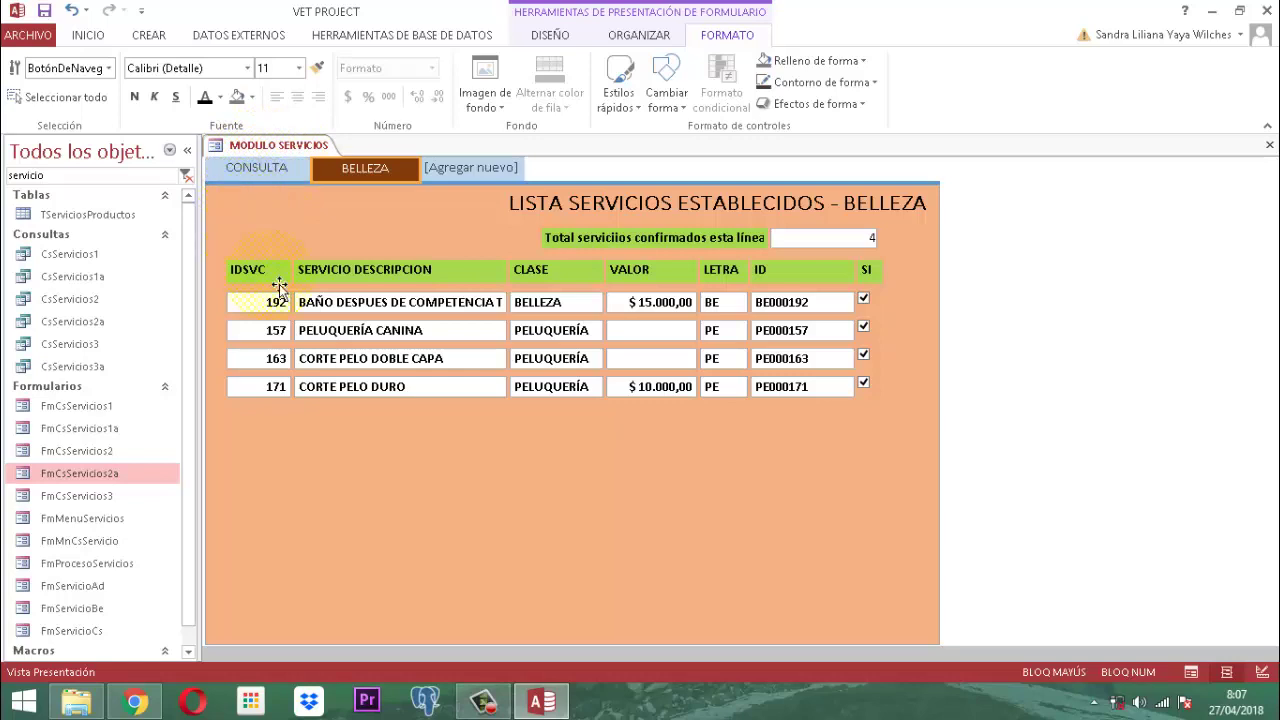
pyautogui.rightClick(285, 146)
pyautogui.click(333, 160)
pyautogui.rightClick(292, 149)
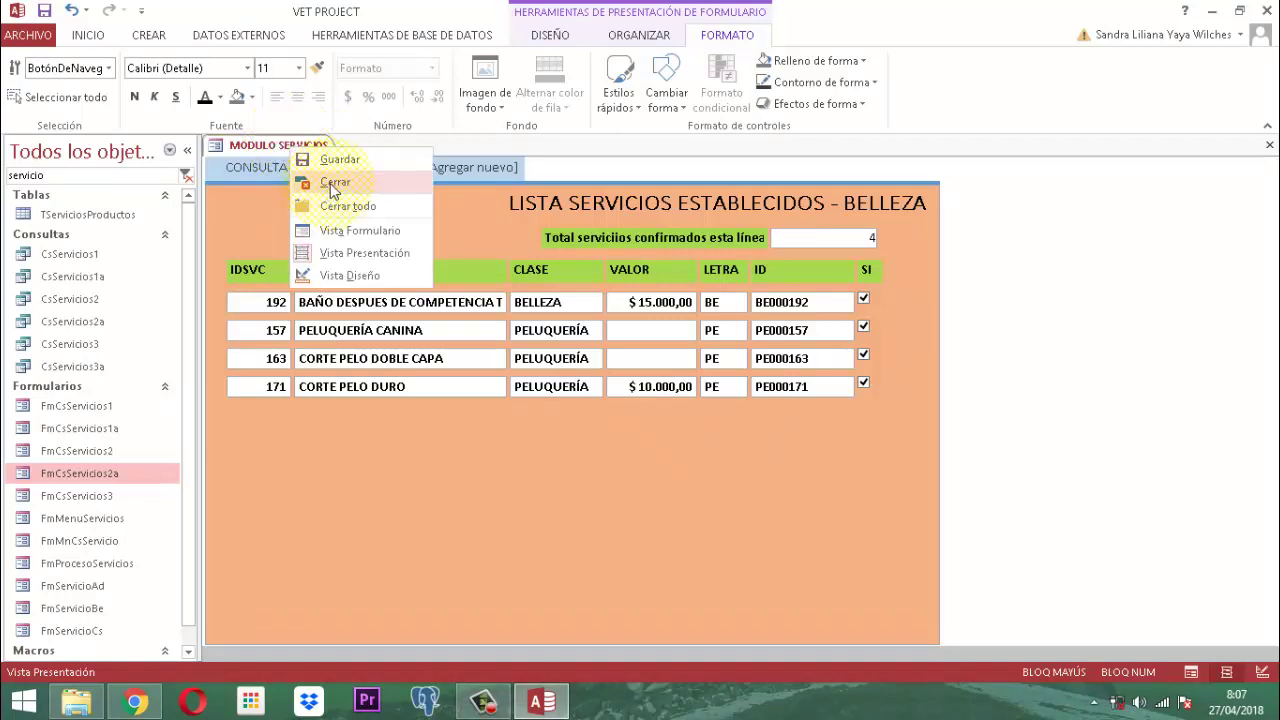
pyautogui.click(330, 183)
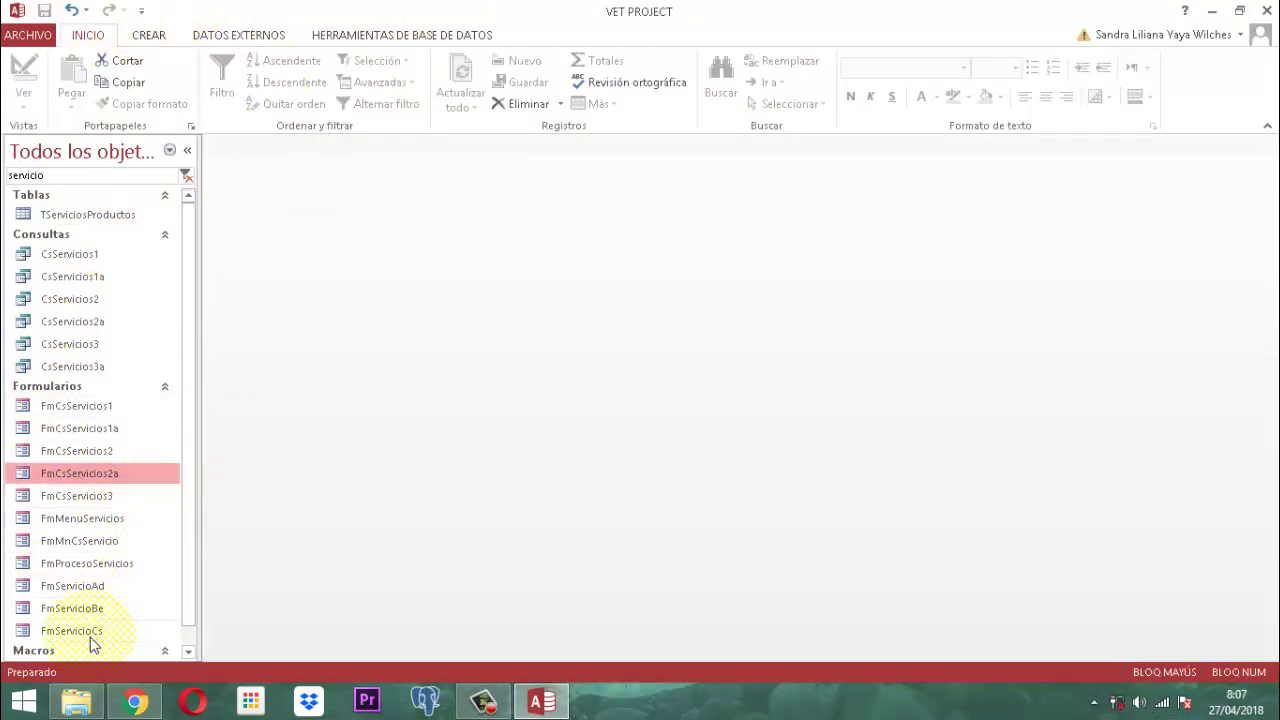
# Step: Open the form FmMenuServicios in design view
pyautogui.click(65, 520)
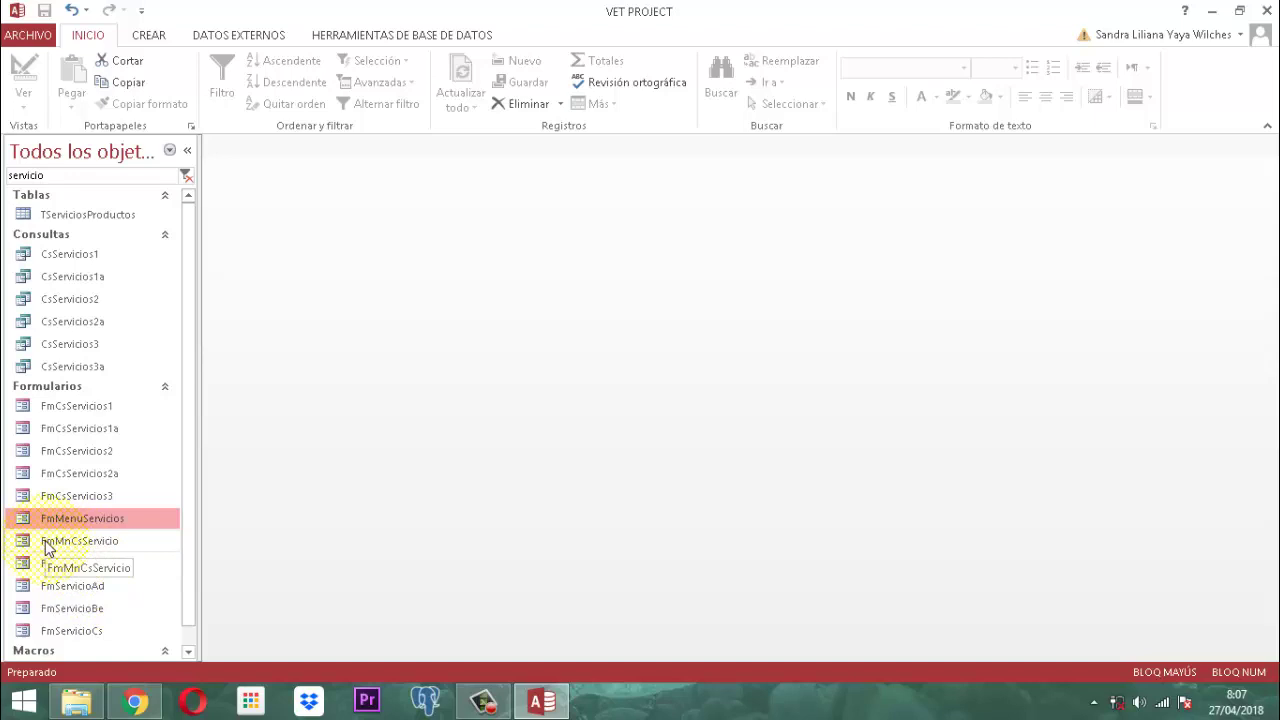
pyautogui.rightClick(67, 527)
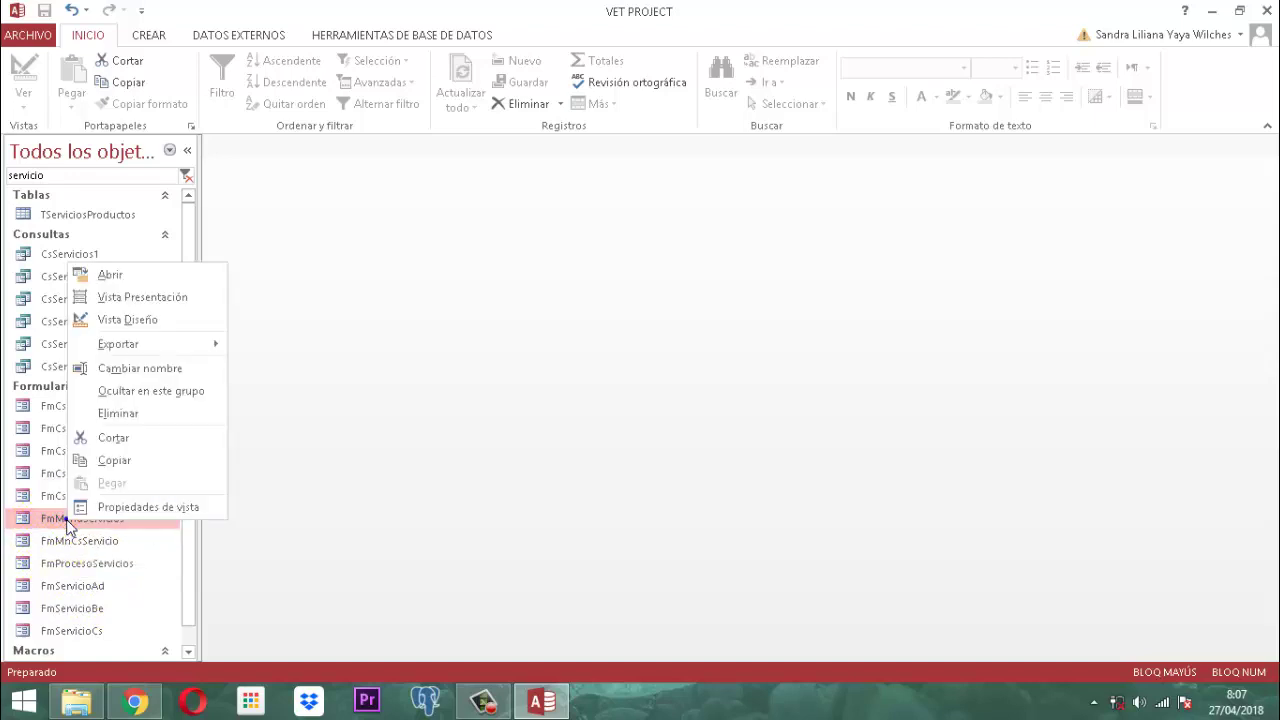
pyautogui.click(132, 318)
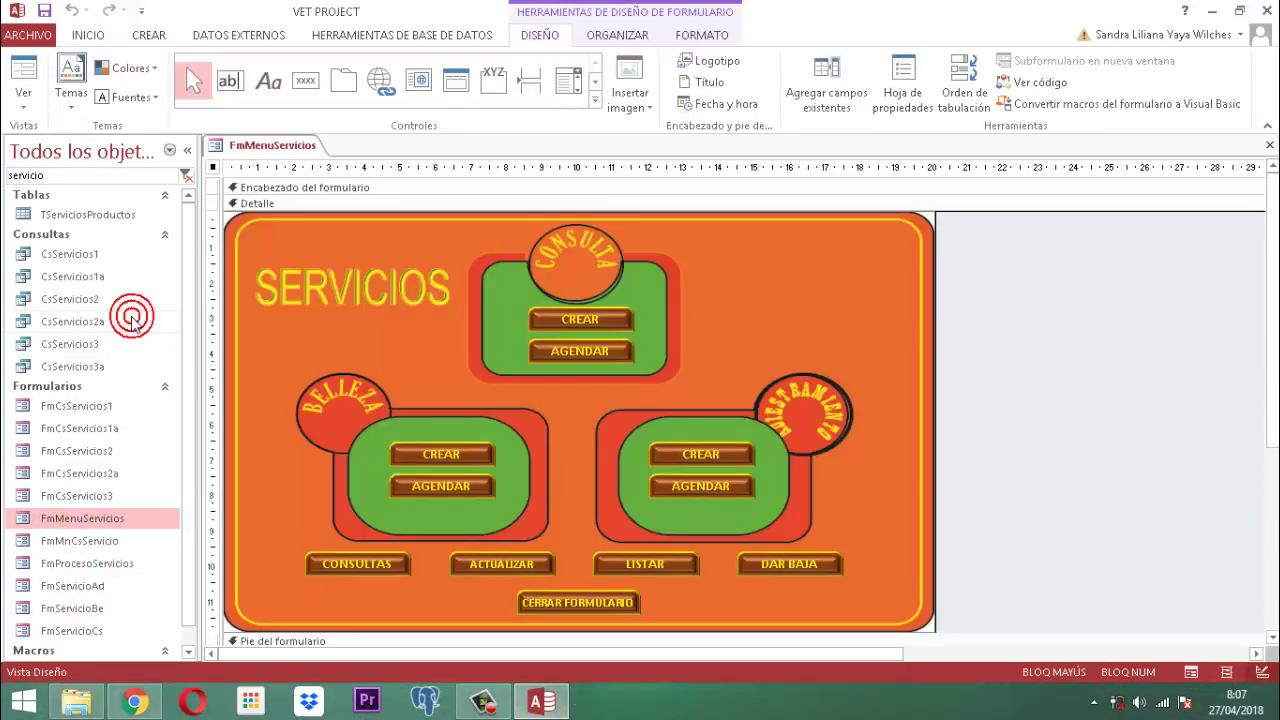
# Step: Create a VBA code procedure for the on-click event of the CONSULTAS button
pyautogui.click(344, 562)
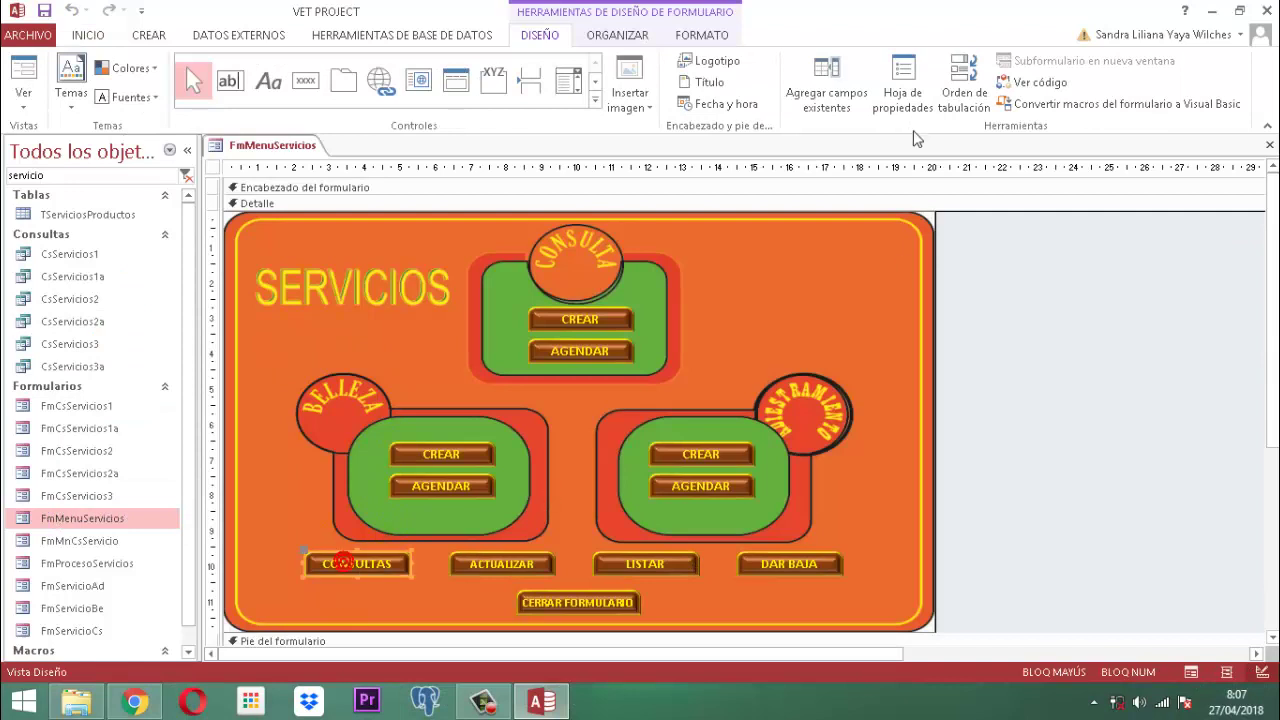
pyautogui.click(903, 88)
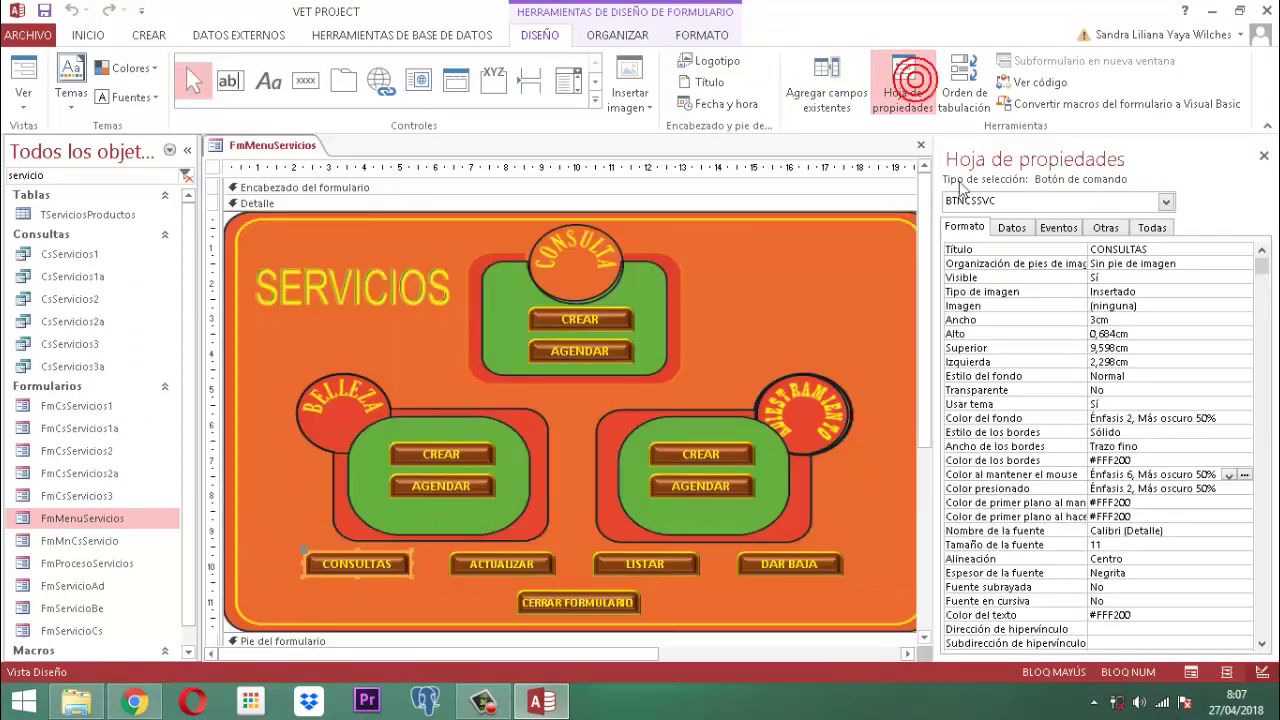
pyautogui.click(1062, 228)
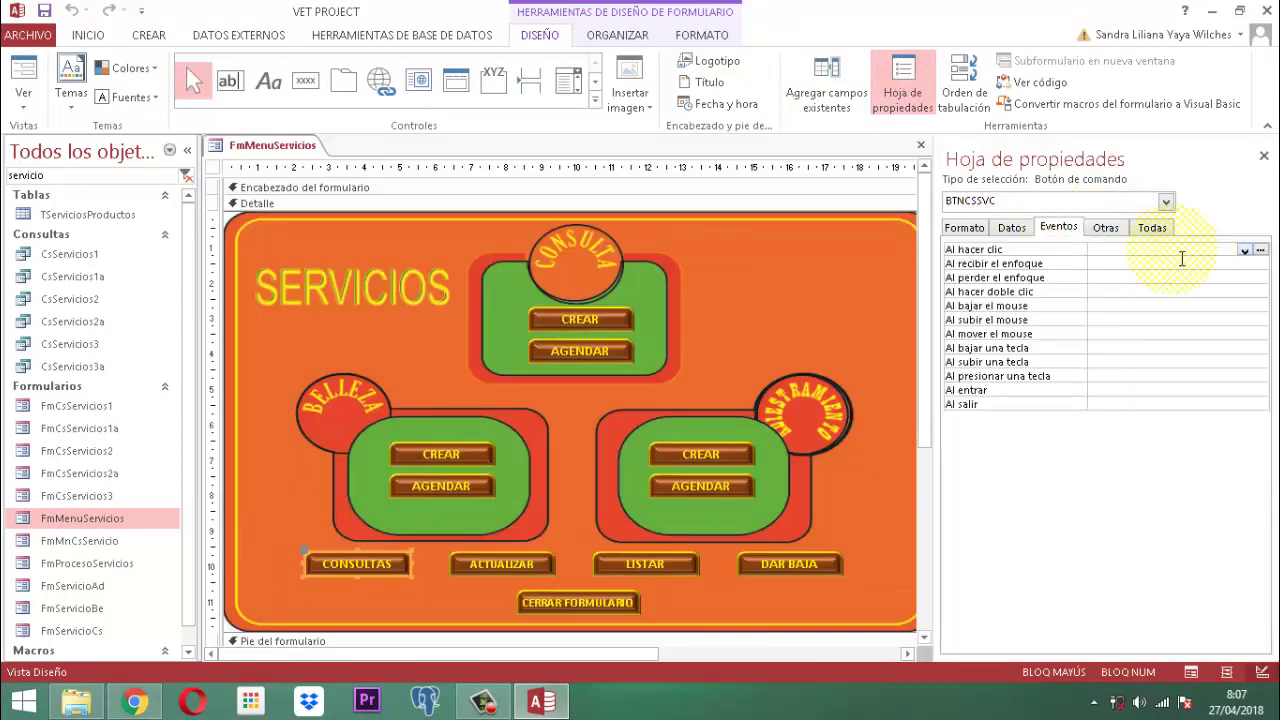
pyautogui.click(1262, 252)
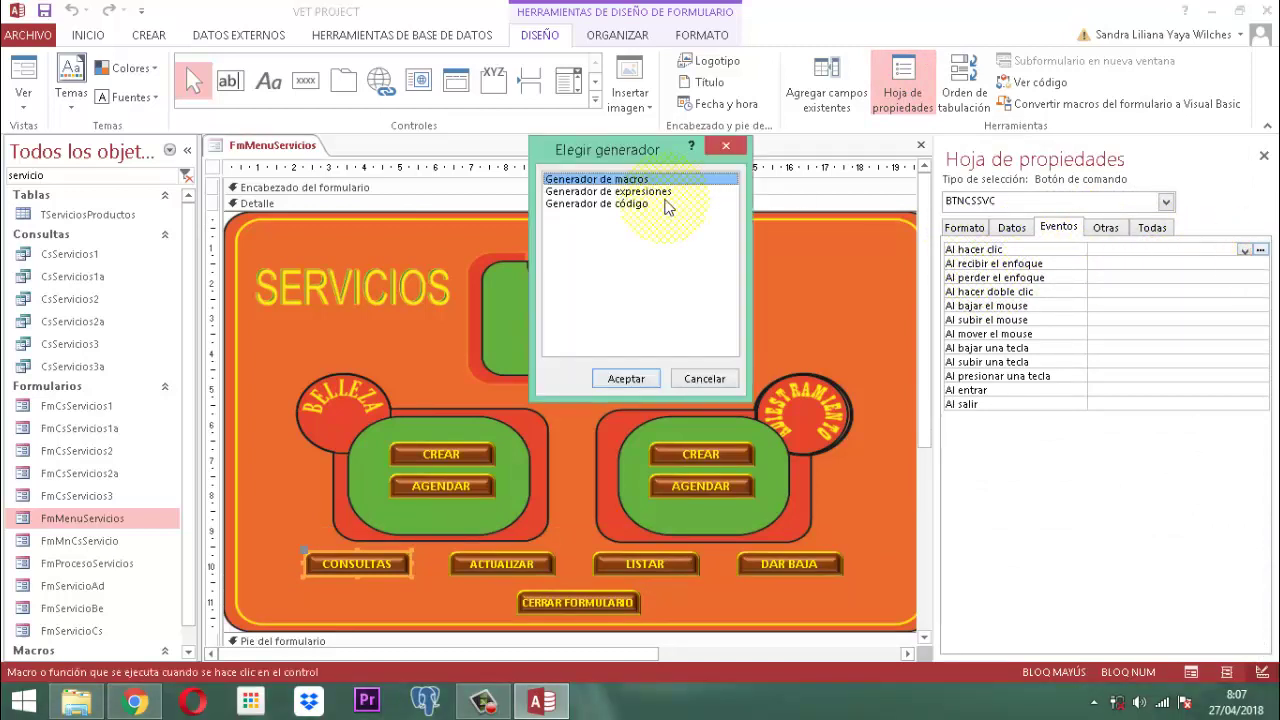
pyautogui.click(606, 203)
pyautogui.click(625, 378)
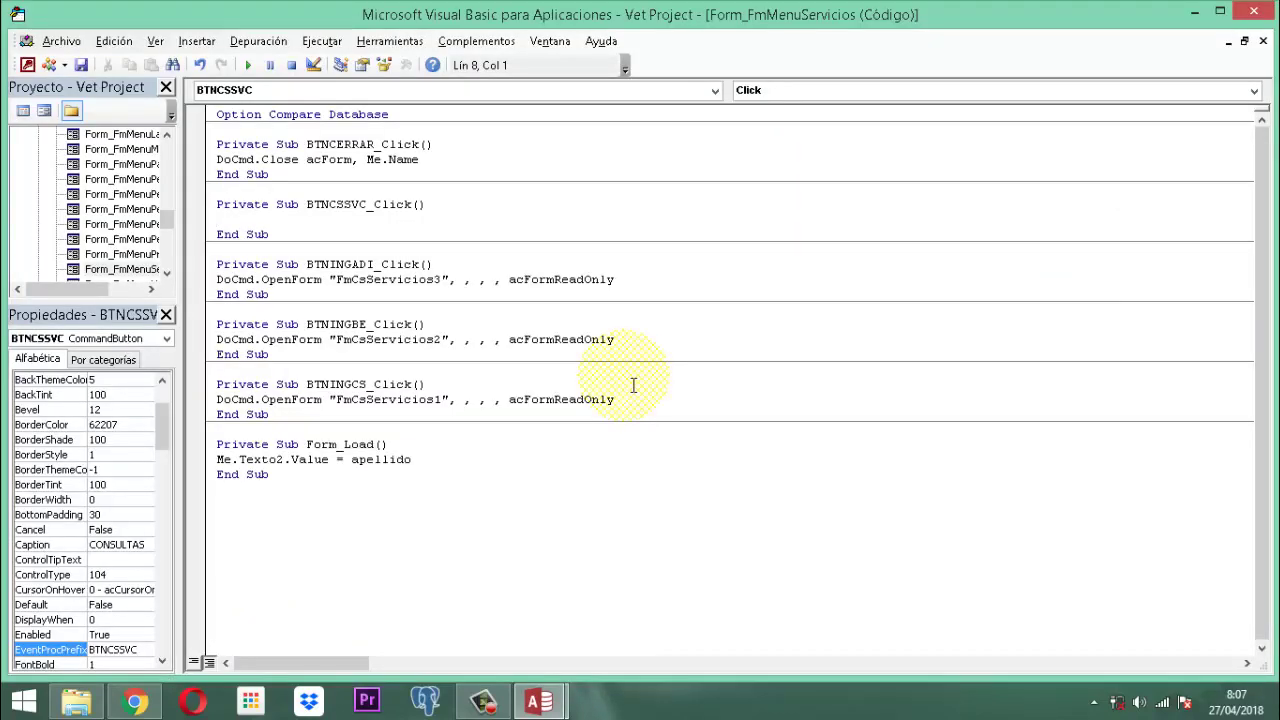
# Step: Enter DoCmd.OpenForm "FmMnCsServicio" in the BTNCSSVC_Click procedure and close the code editor
pyautogui.write('Docmd')
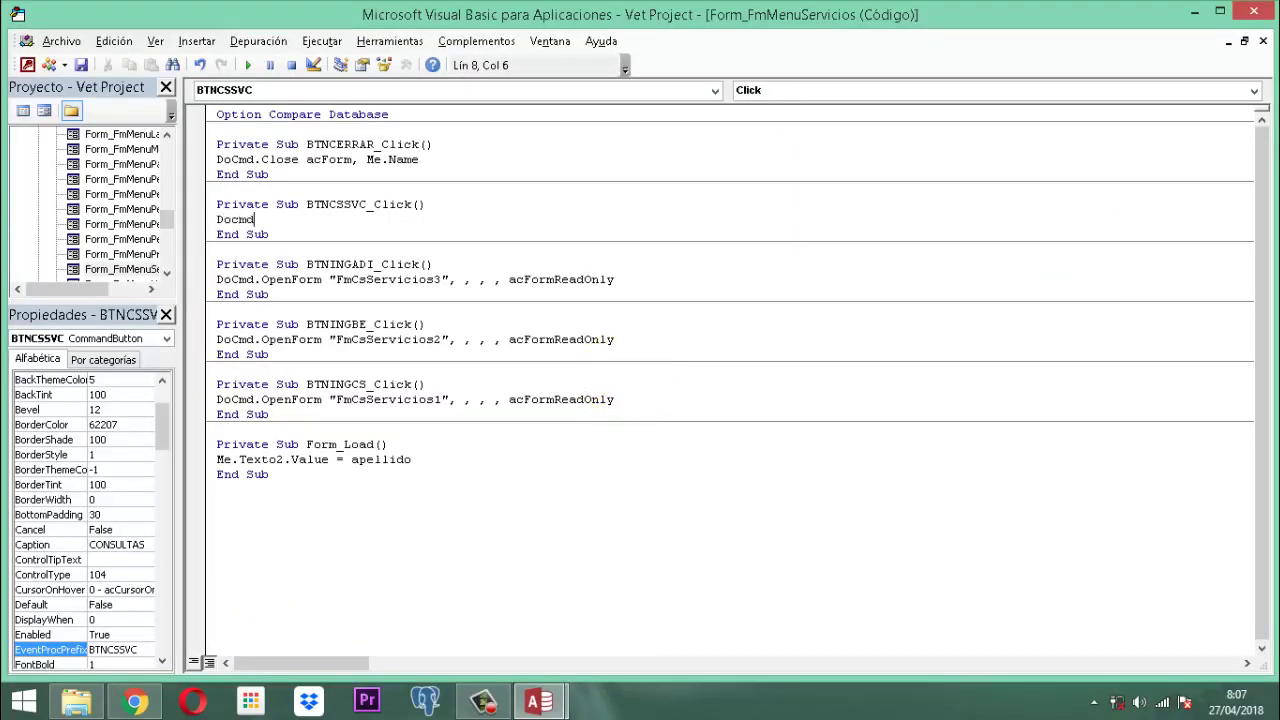
pyautogui.write('.openf "')
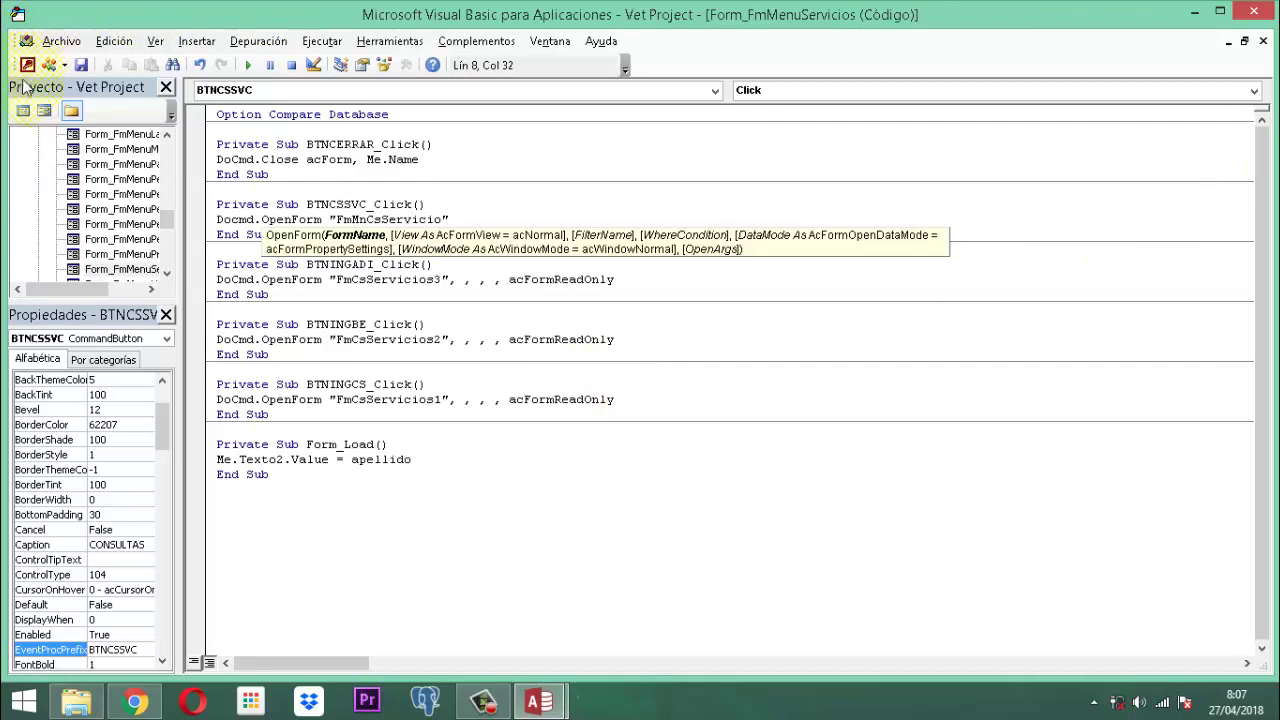
pyautogui.click(1254, 14)
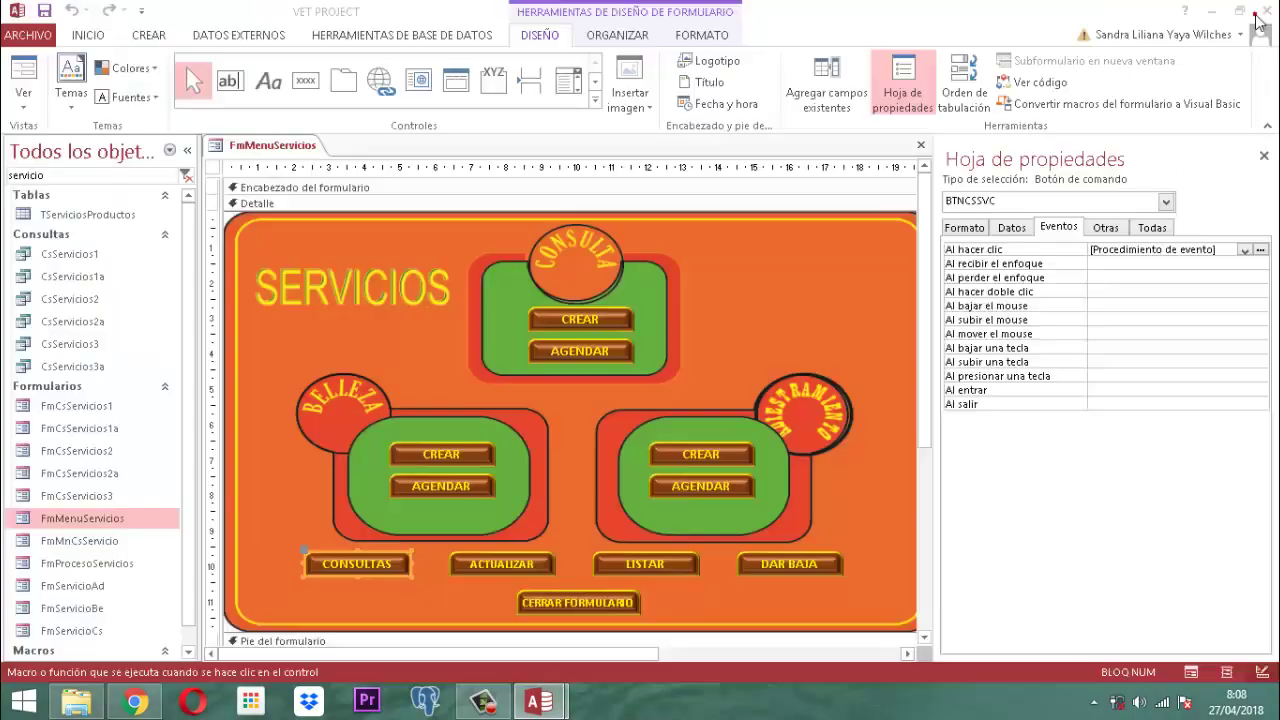
# Step: Close the property sheet, then save and close the FmMenuServicios form
pyautogui.click(1264, 157)
pyautogui.rightClick(276, 147)
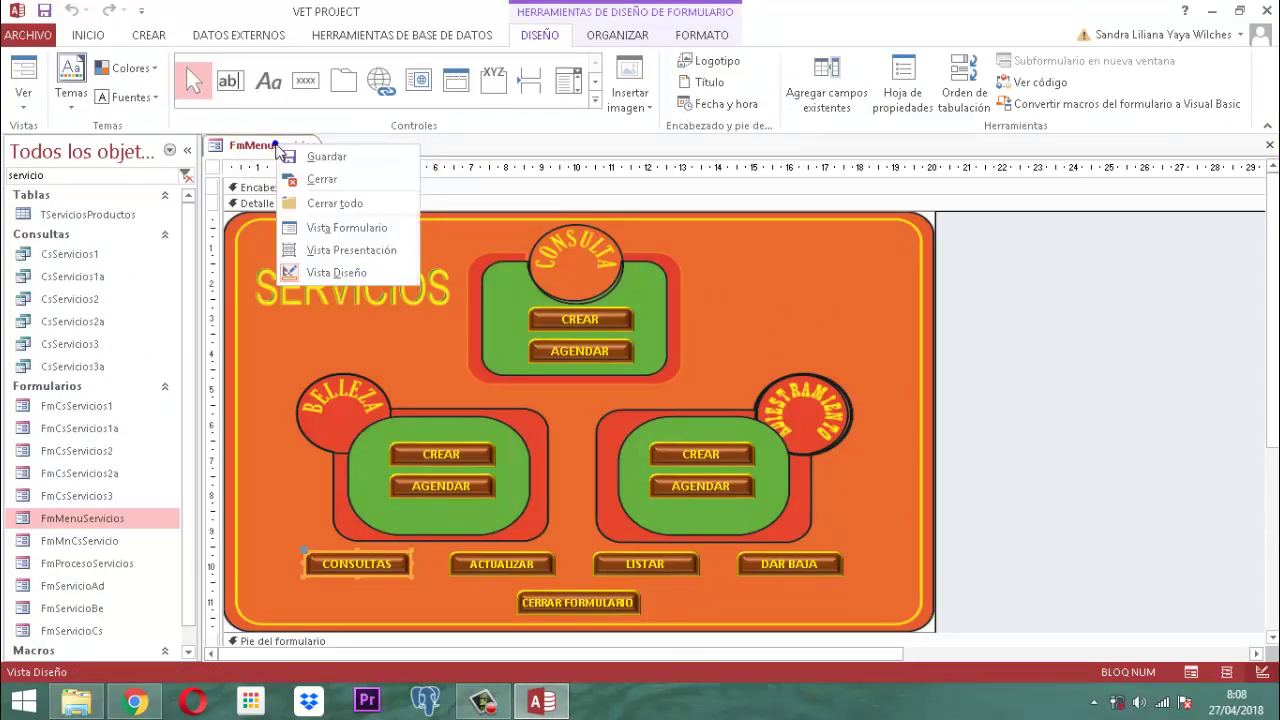
pyautogui.click(345, 158)
pyautogui.rightClick(270, 144)
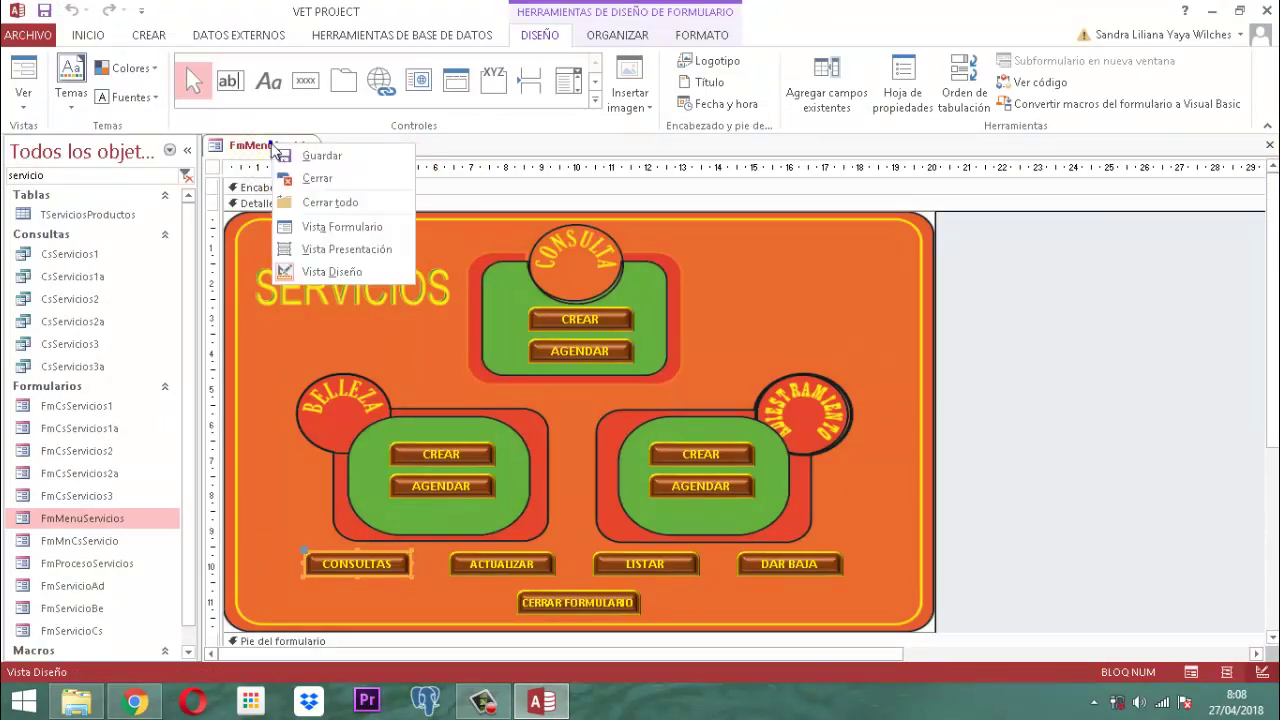
pyautogui.click(318, 179)
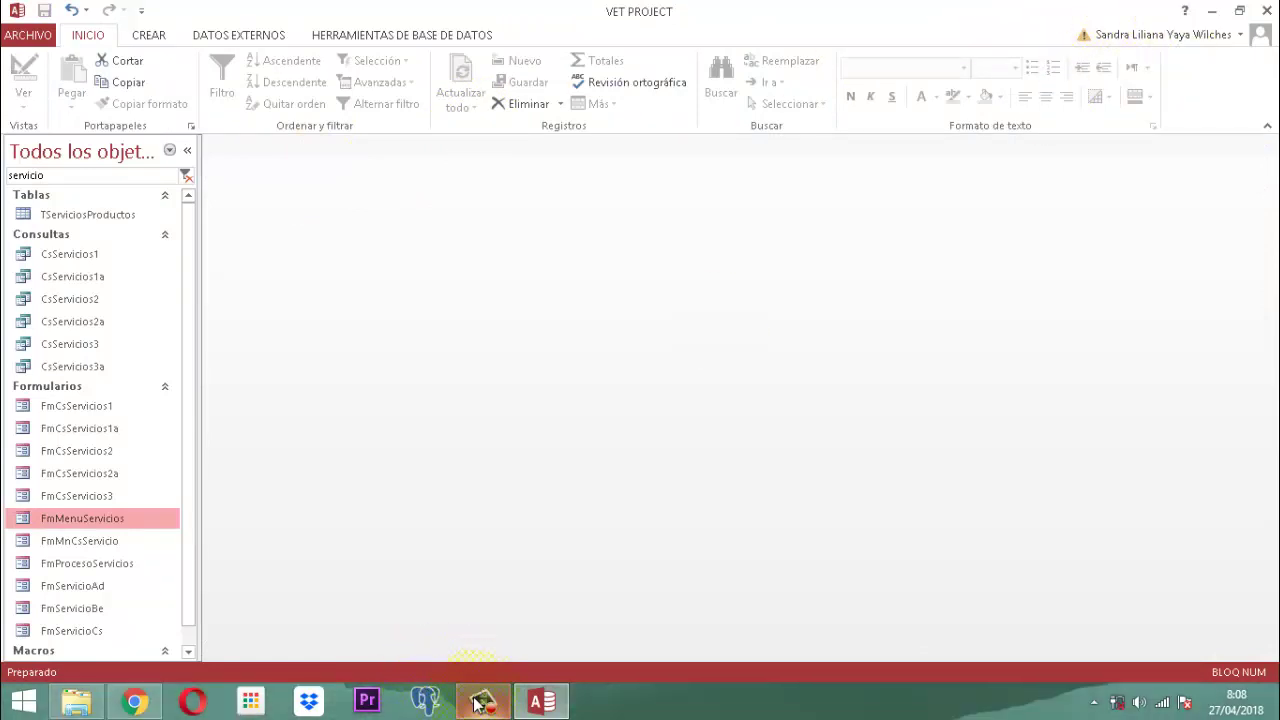
# Step: Close and reopen the VET PROJECT database, and choose "Quiero realizar una labor" on the welcome form
pyautogui.click(1268, 12)
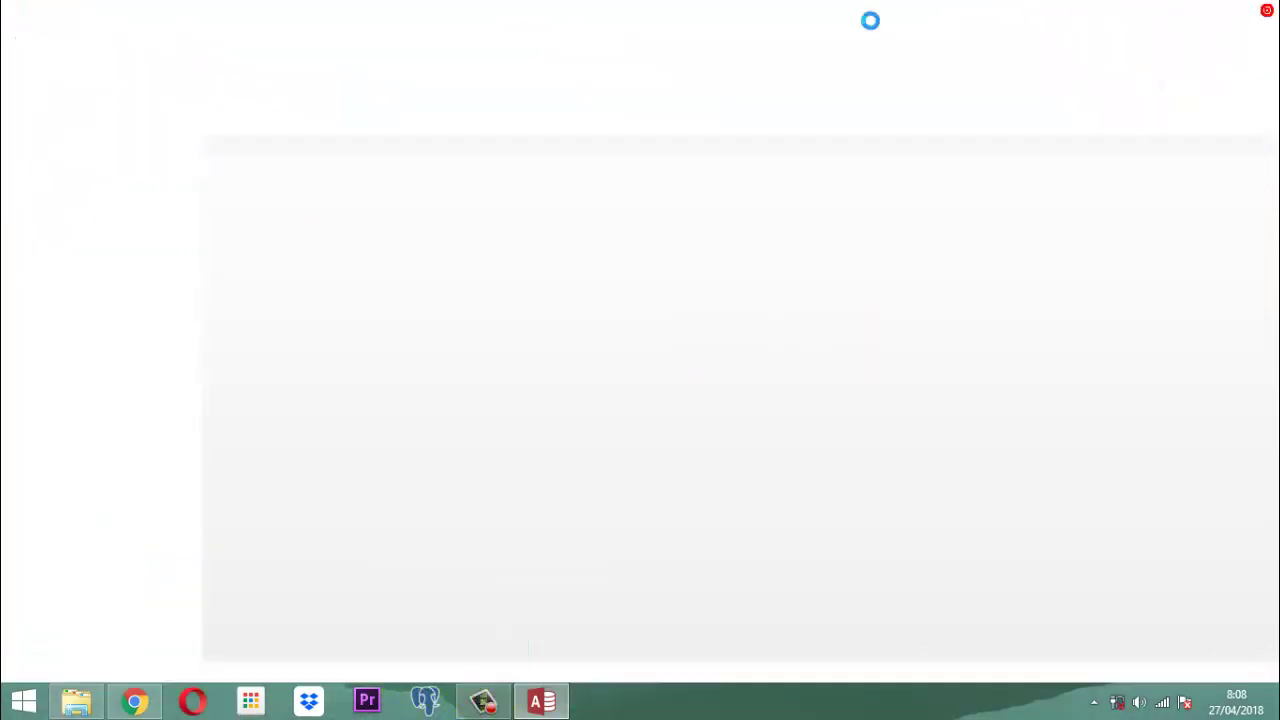
pyautogui.doubleClick(197, 356)
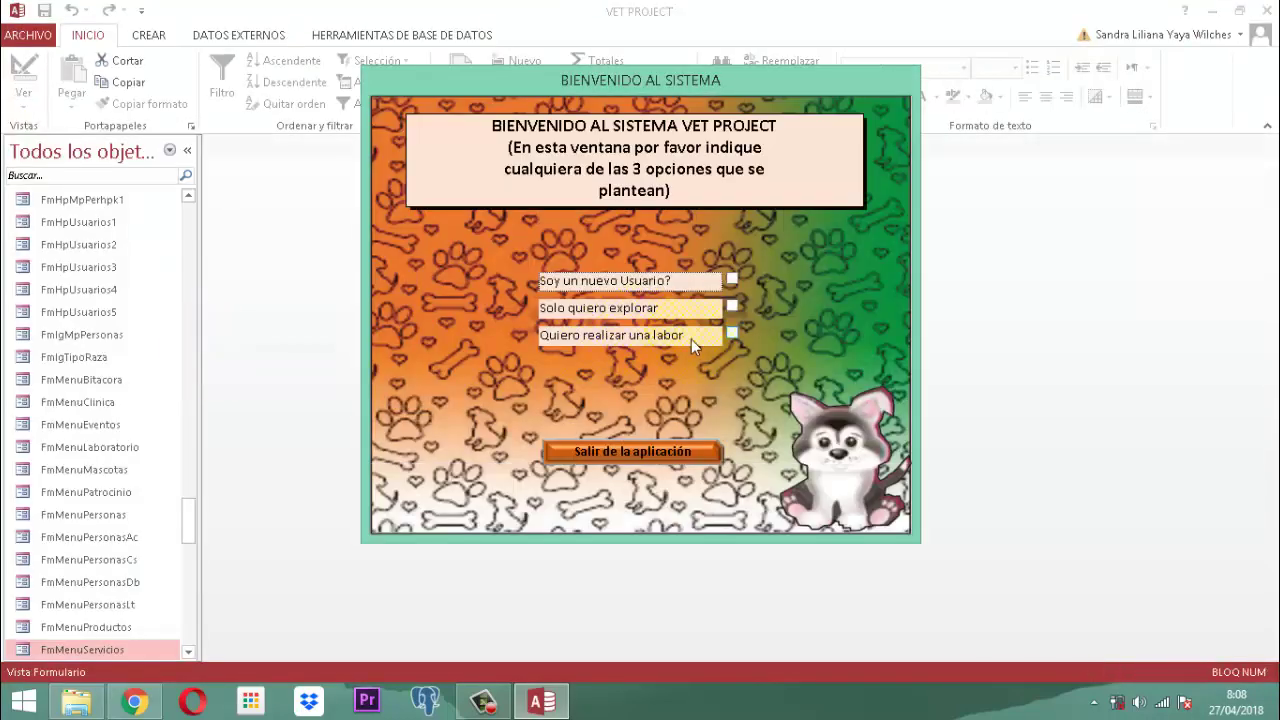
pyautogui.click(731, 333)
# Step: Log in through the user panel by picking the account from the user list and entering its password under Contraseña
pyautogui.scroll(-3, 347, 297)
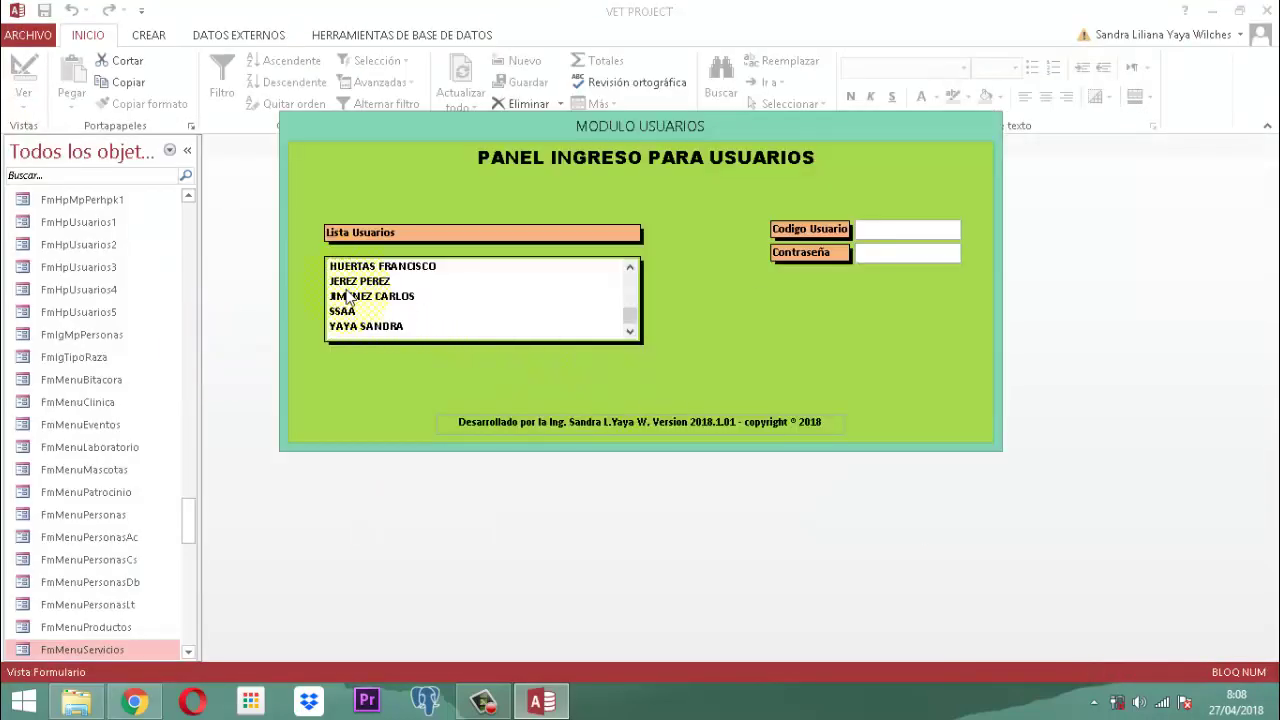
pyautogui.click(347, 297)
pyautogui.click(900, 254)
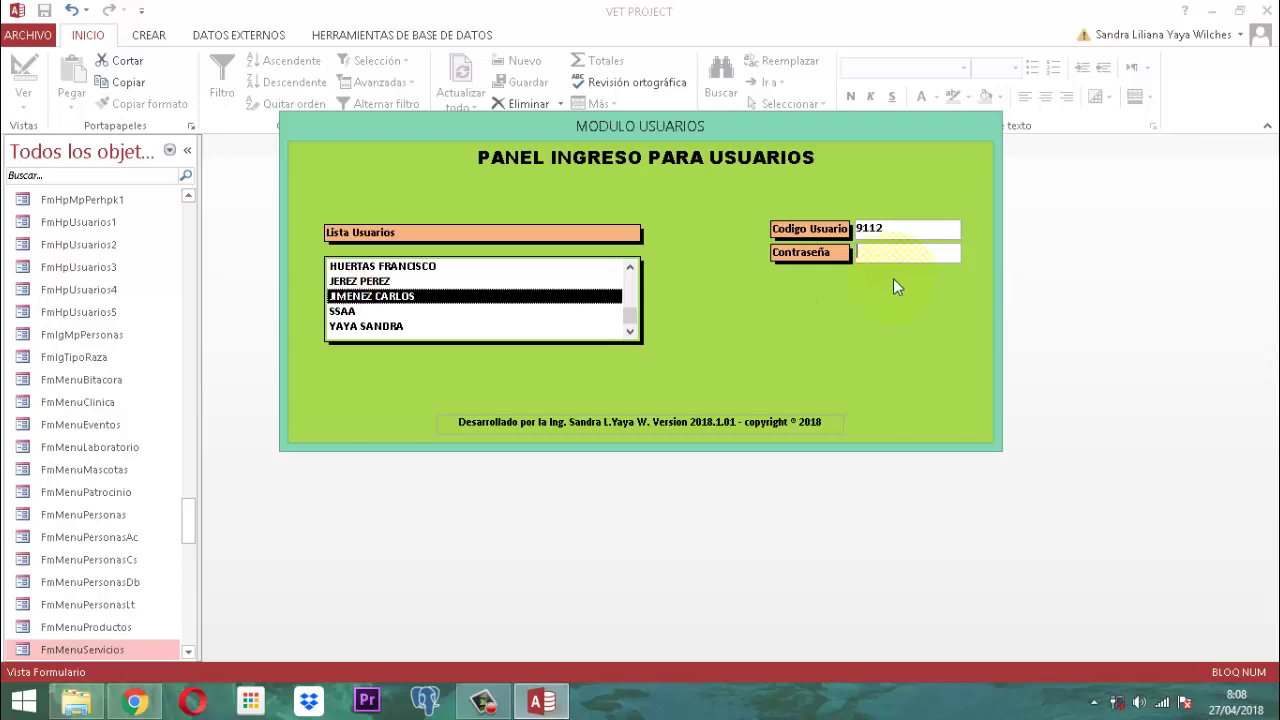
pyautogui.press('Return')
pyautogui.press('Return')
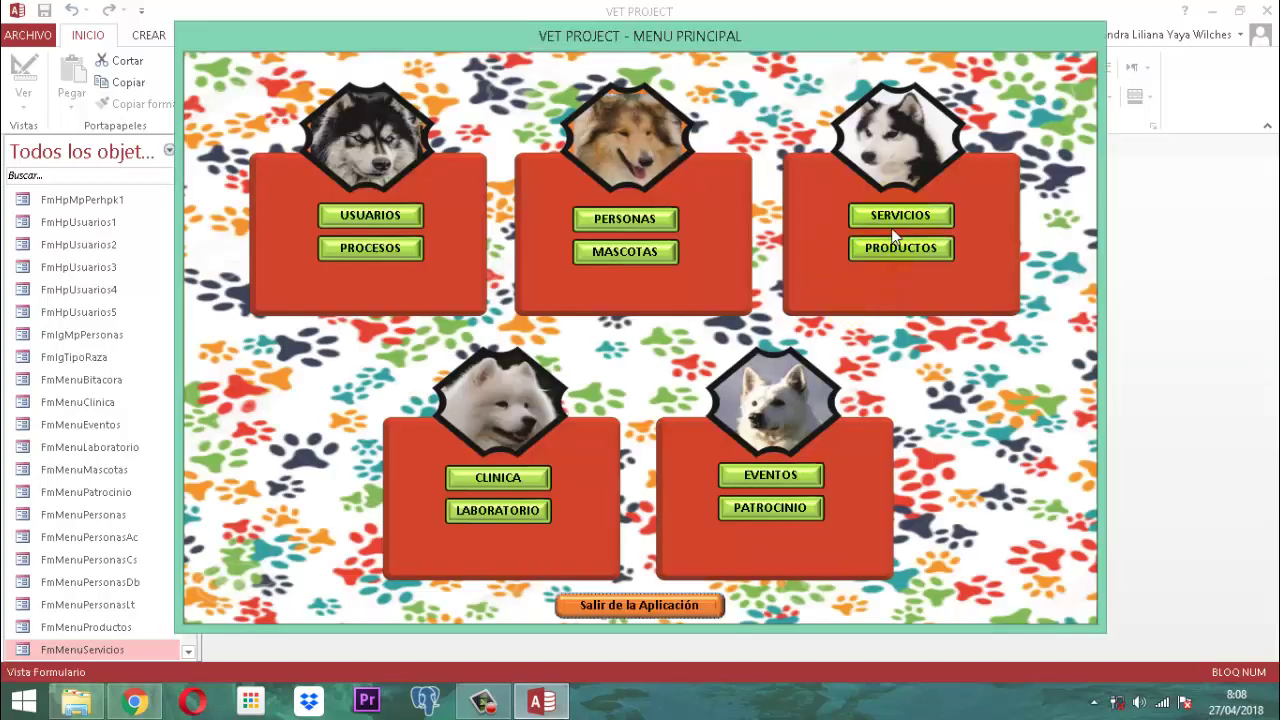
# Step: Open the SERVICIOS module and its CONSULTAS form, and look through the list of established consultation services
pyautogui.click(899, 215)
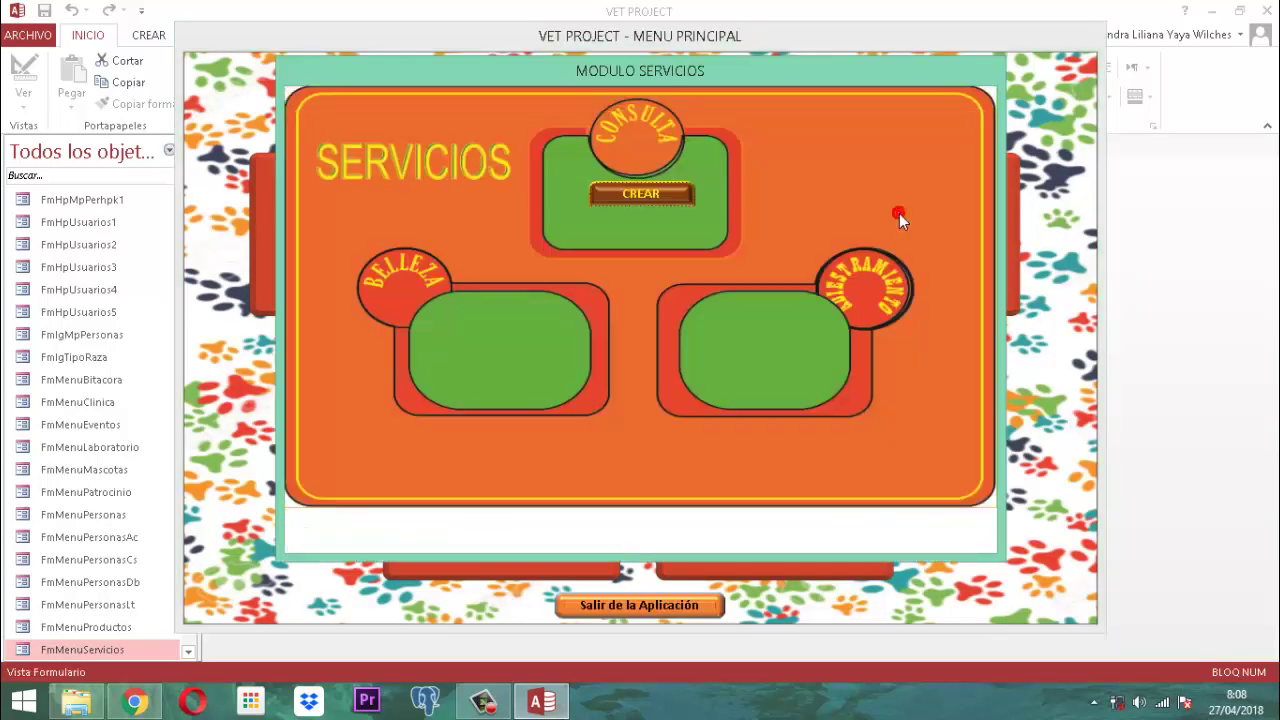
pyautogui.click(408, 435)
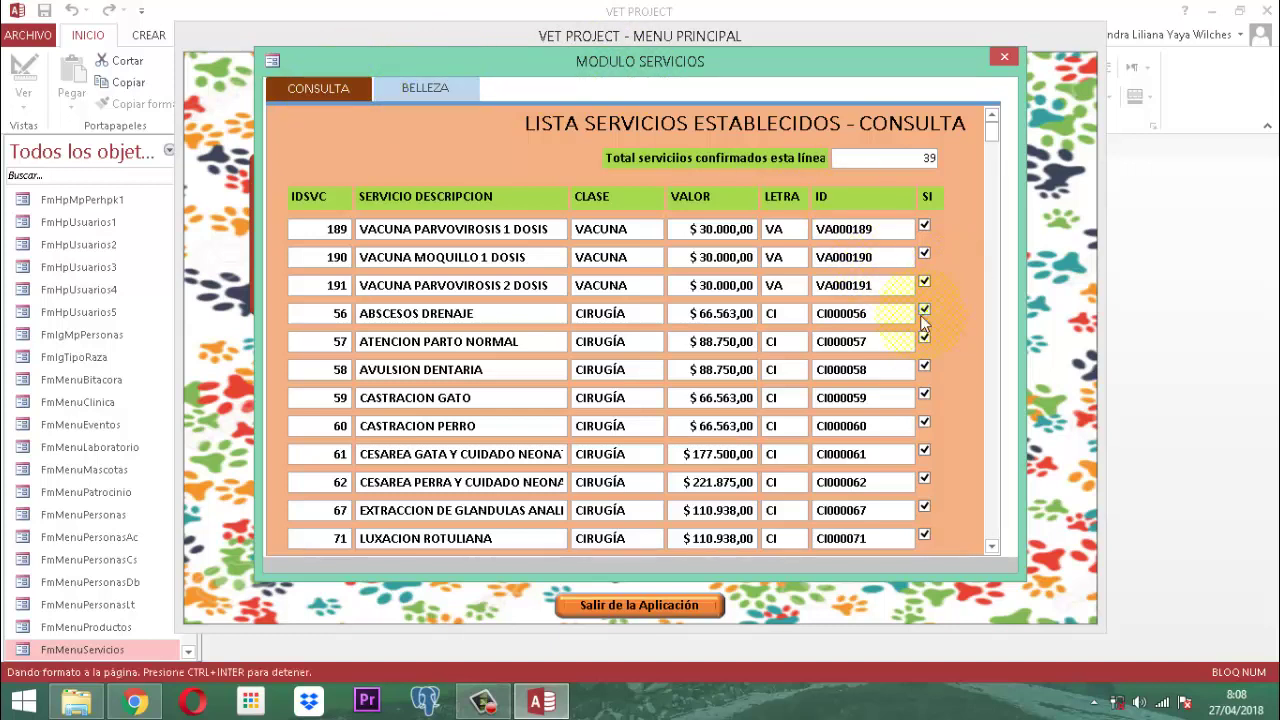
pyautogui.click(995, 138)
pyautogui.moveTo(995, 143); pyautogui.dragTo(993, 170)
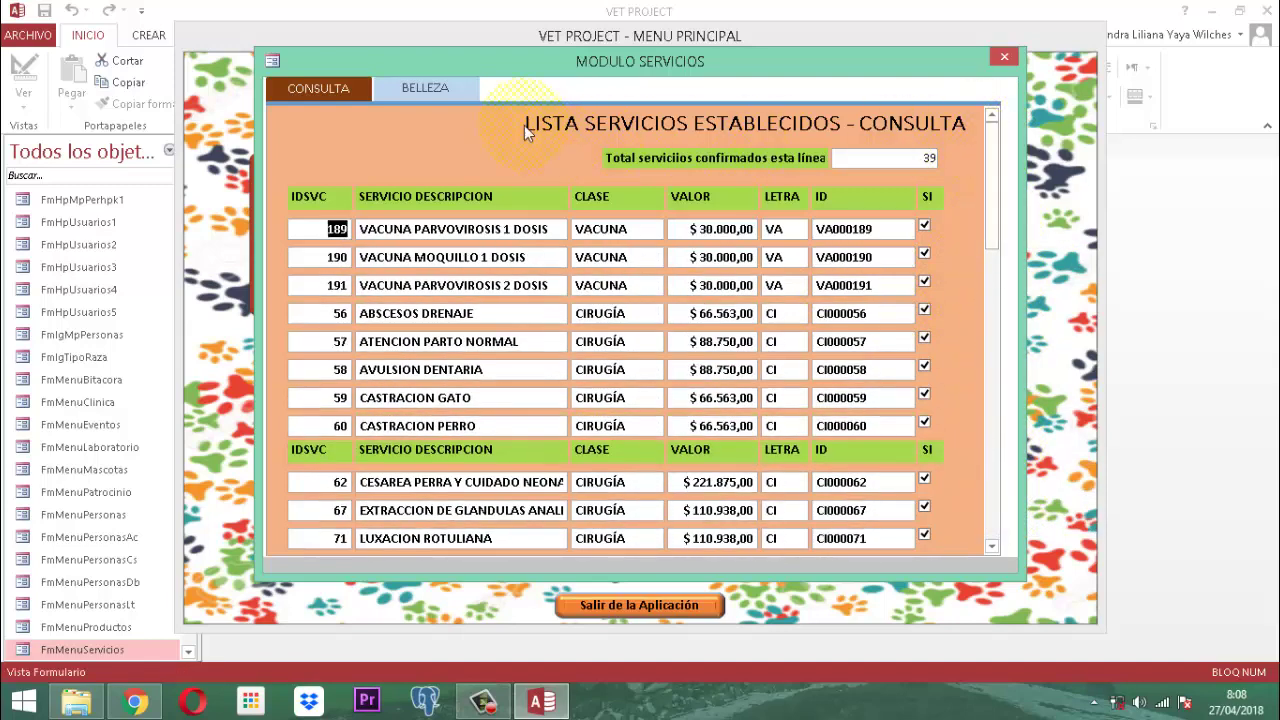
# Step: Test the form's navigation by switching repeatedly between the BELLEZA and CONSULTA service lists
pyautogui.click(408, 86)
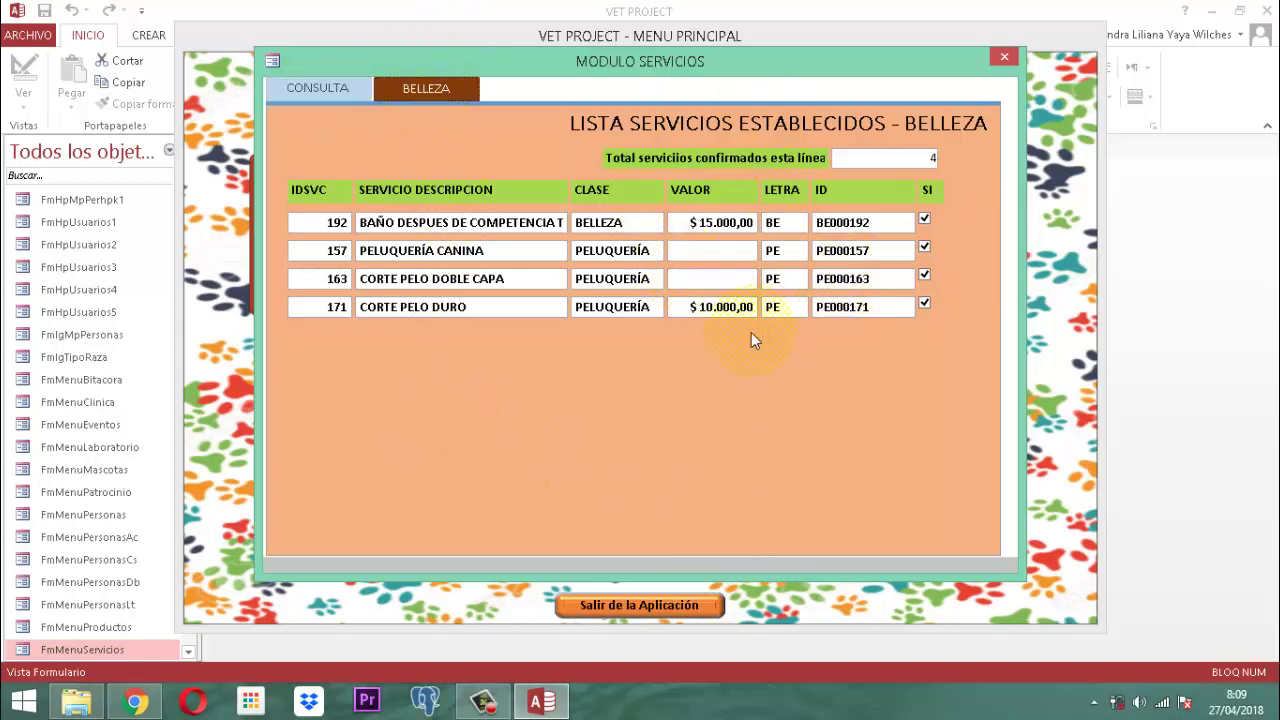
pyautogui.click(336, 86)
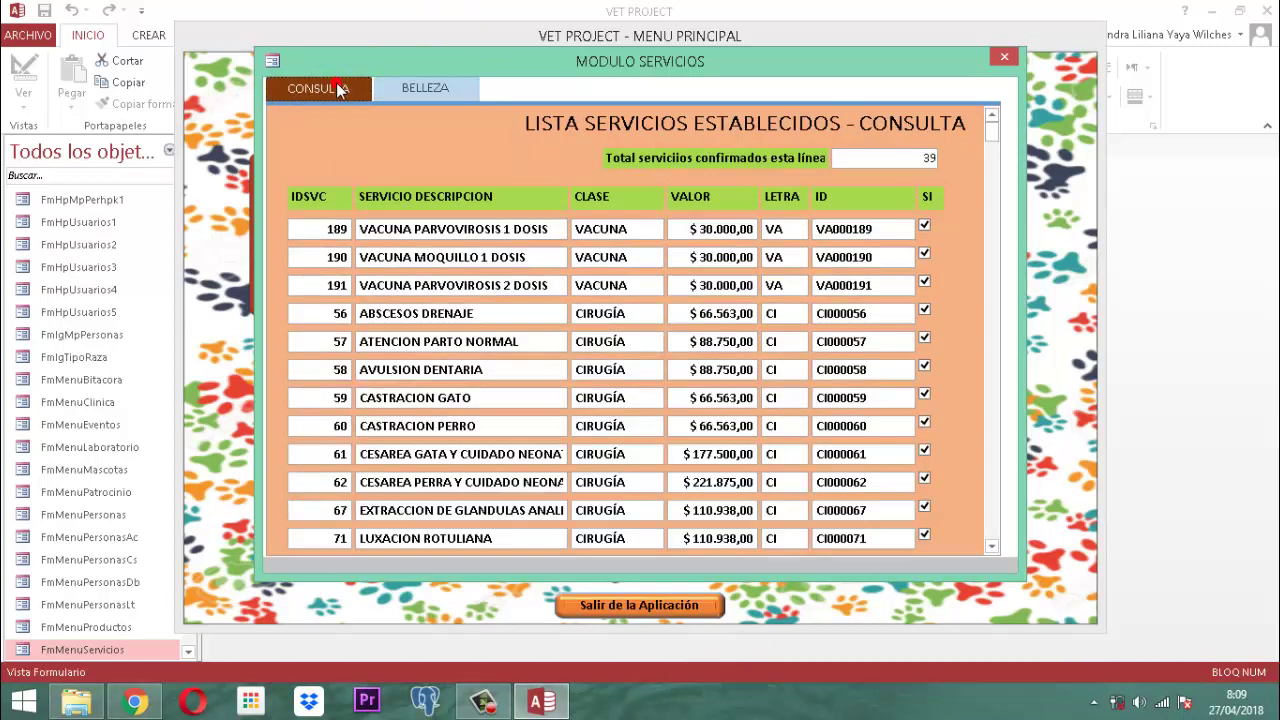
pyautogui.click(412, 86)
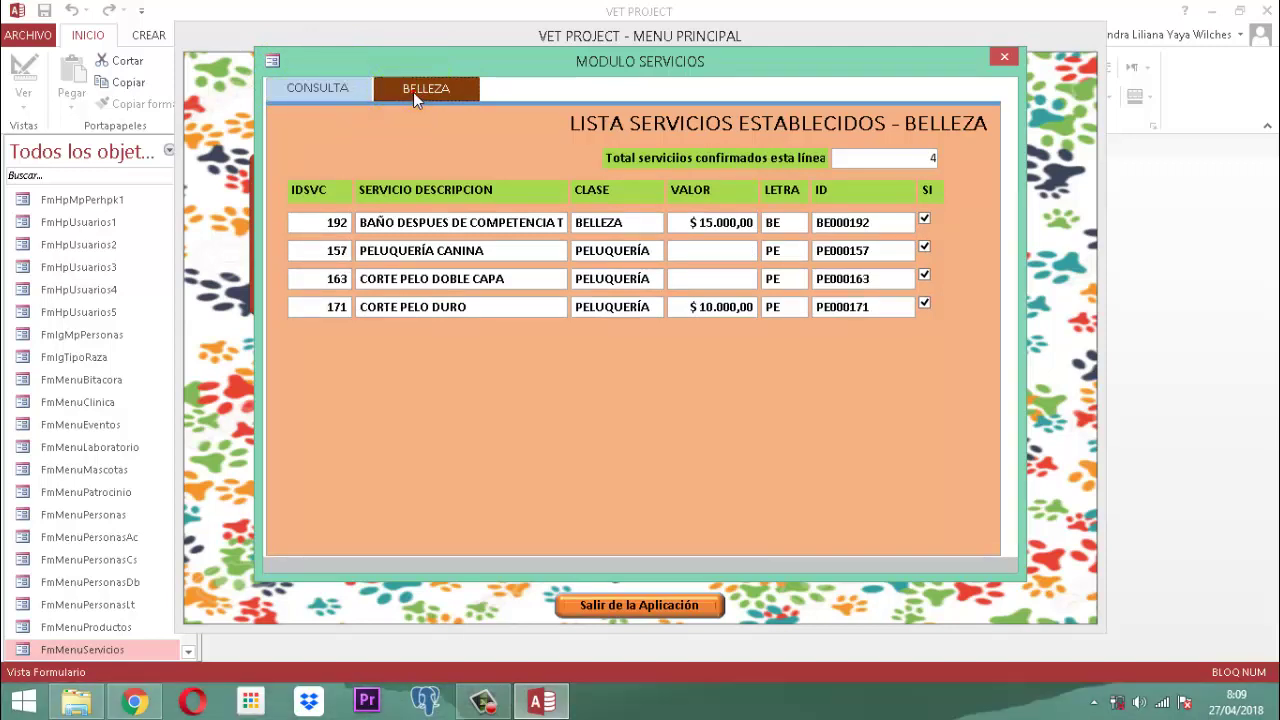
pyautogui.click(412, 90)
pyautogui.click(320, 90)
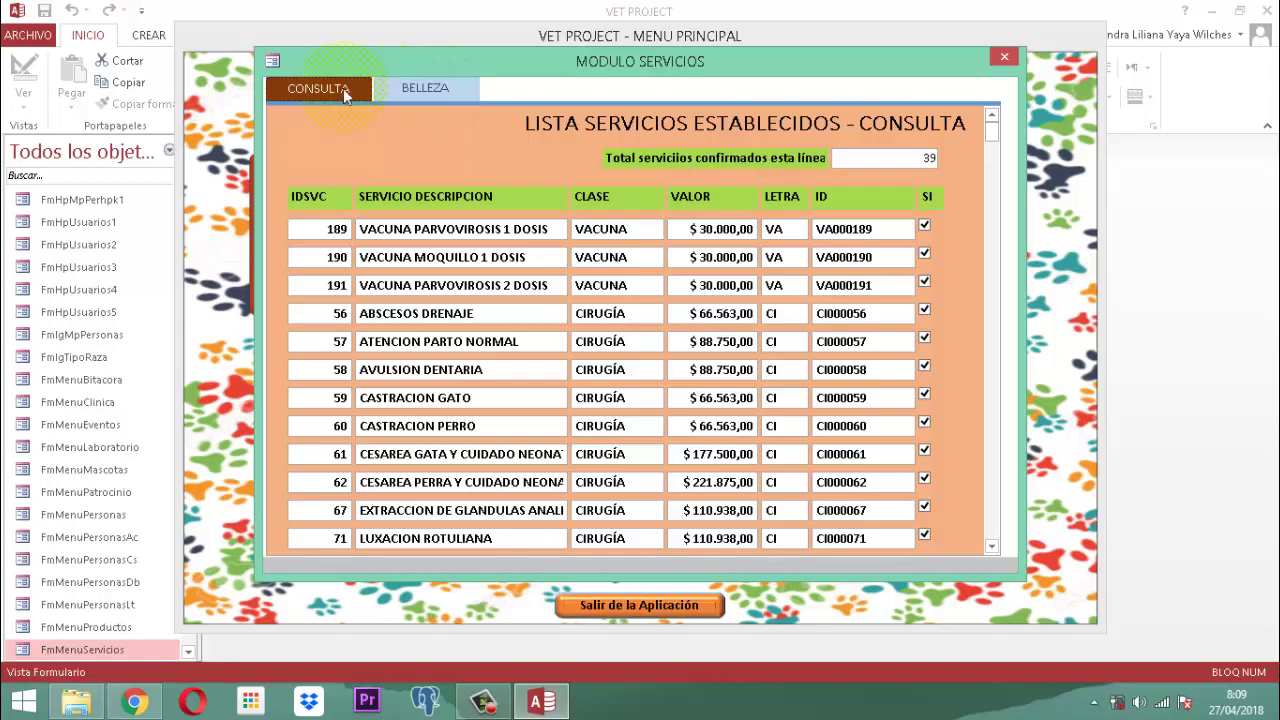
pyautogui.click(444, 87)
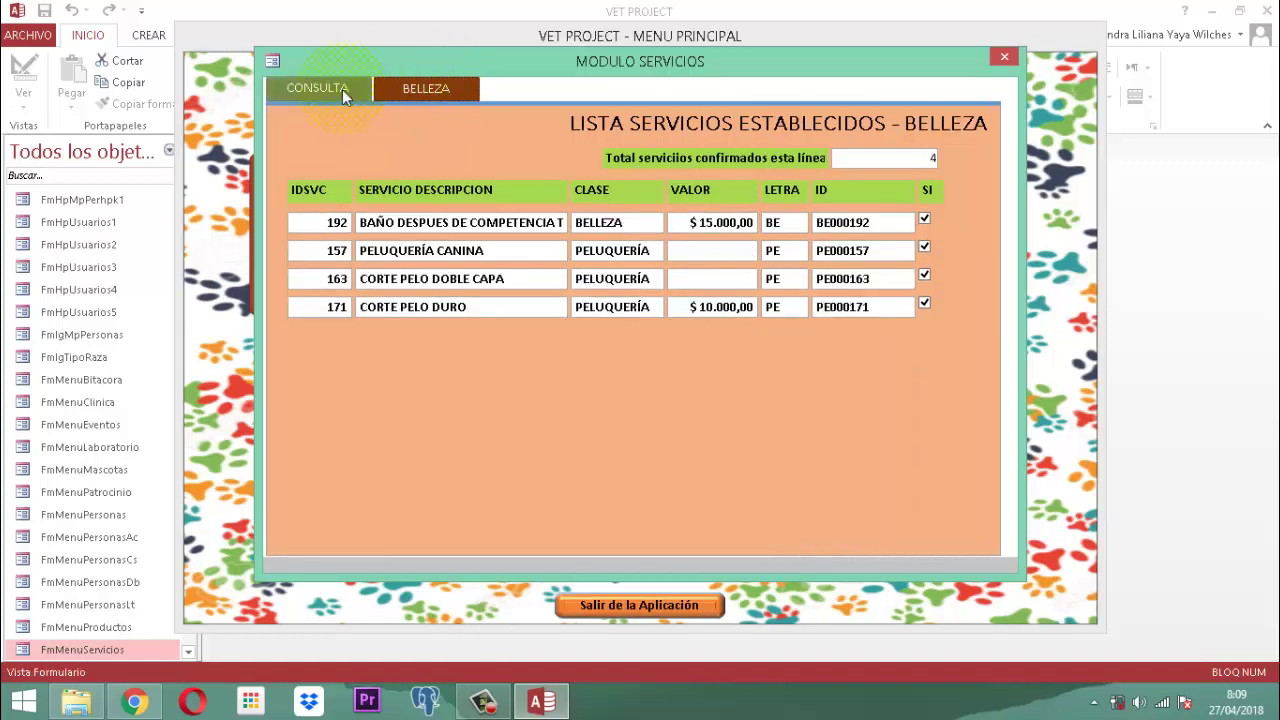
pyautogui.click(342, 89)
pyautogui.click(422, 88)
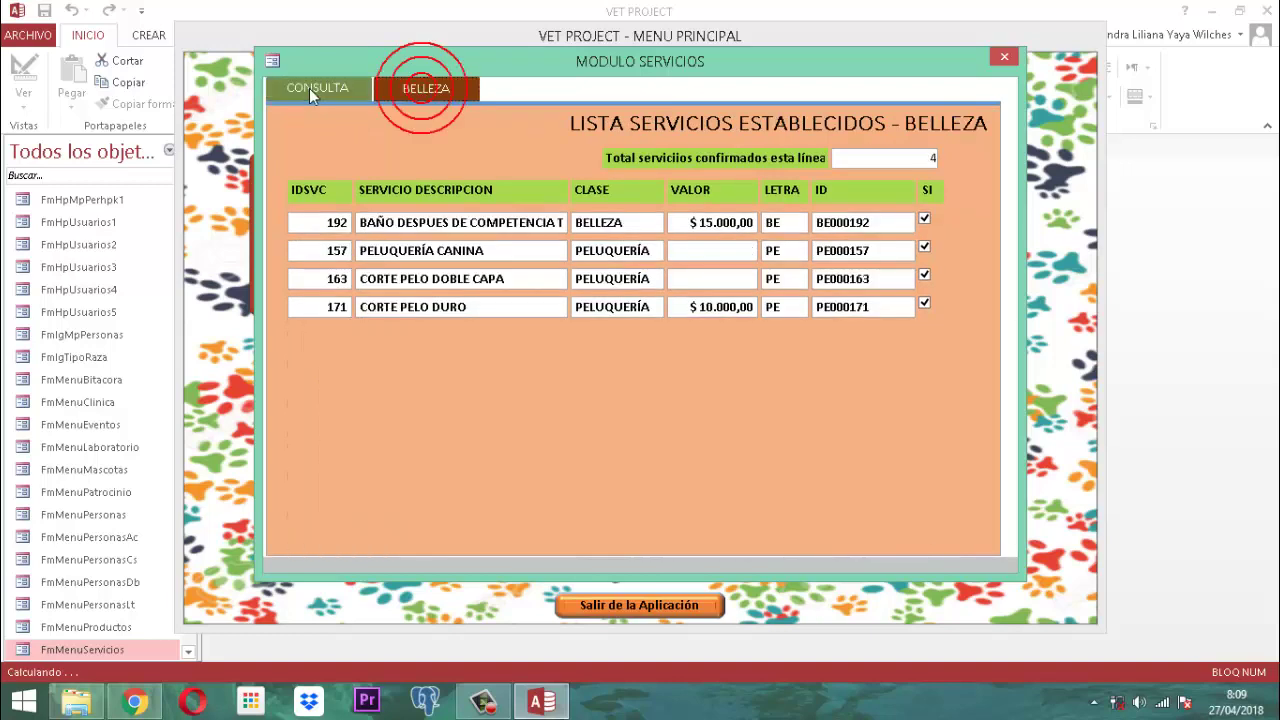
pyautogui.click(309, 88)
pyautogui.click(397, 88)
pyautogui.click(397, 88)
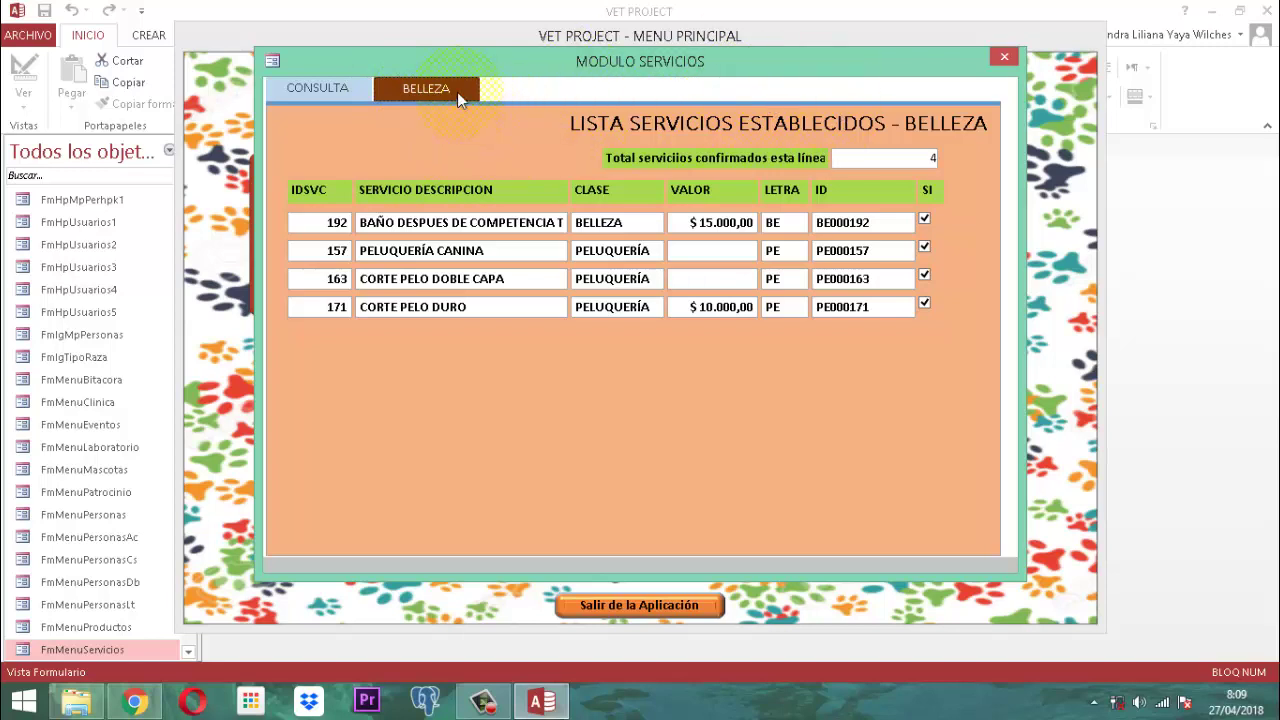
pyautogui.click(1005, 118)
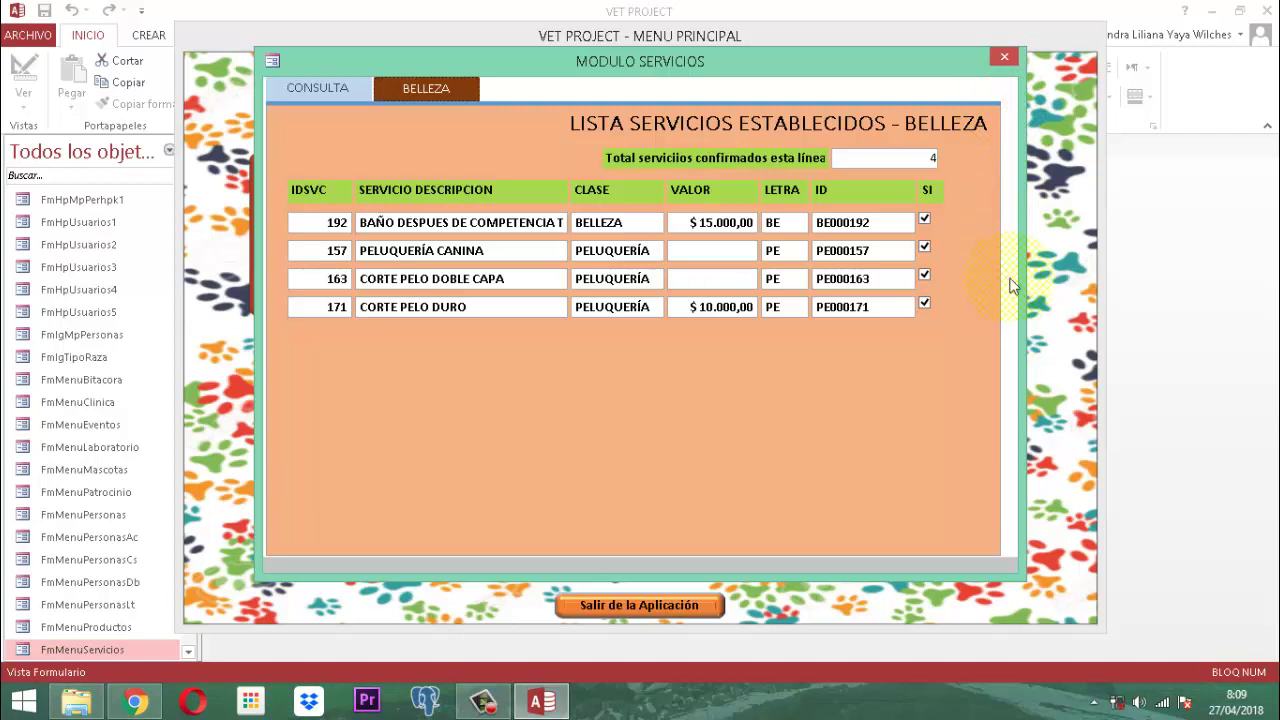
# Step: Close the consultation form, the services menu and the main menu form
pyautogui.click(1004, 58)
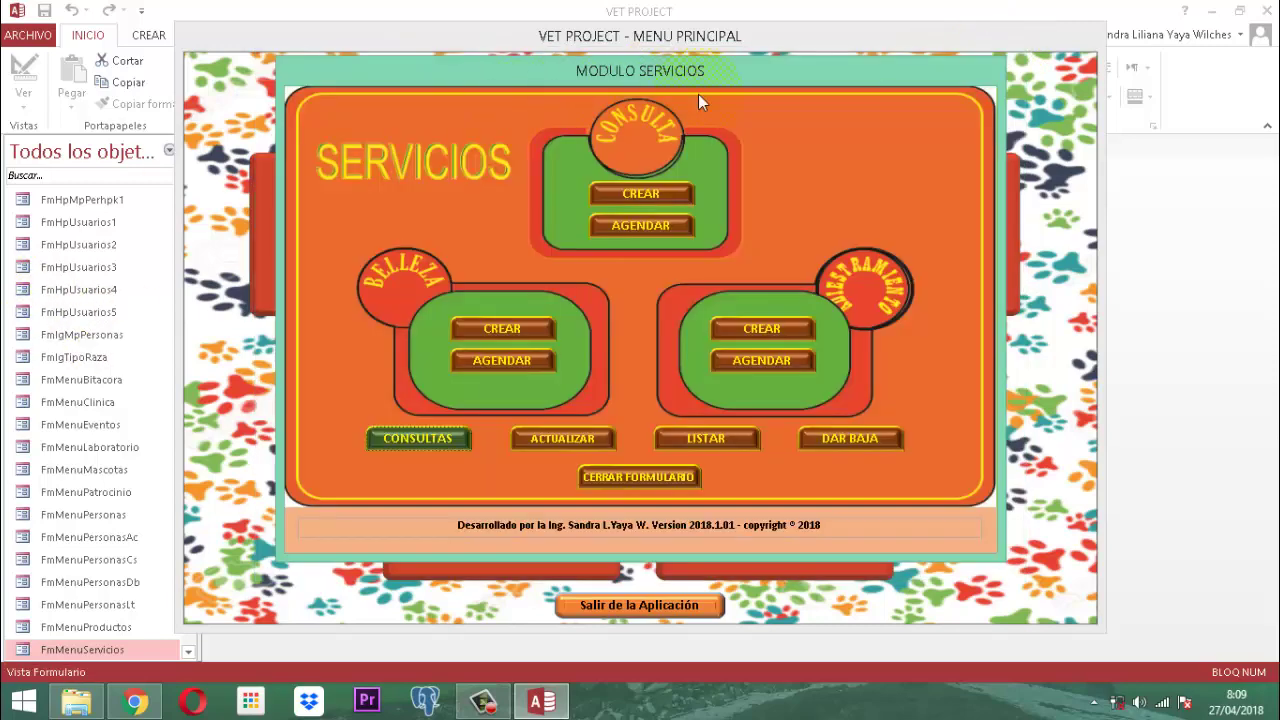
pyautogui.click(651, 471)
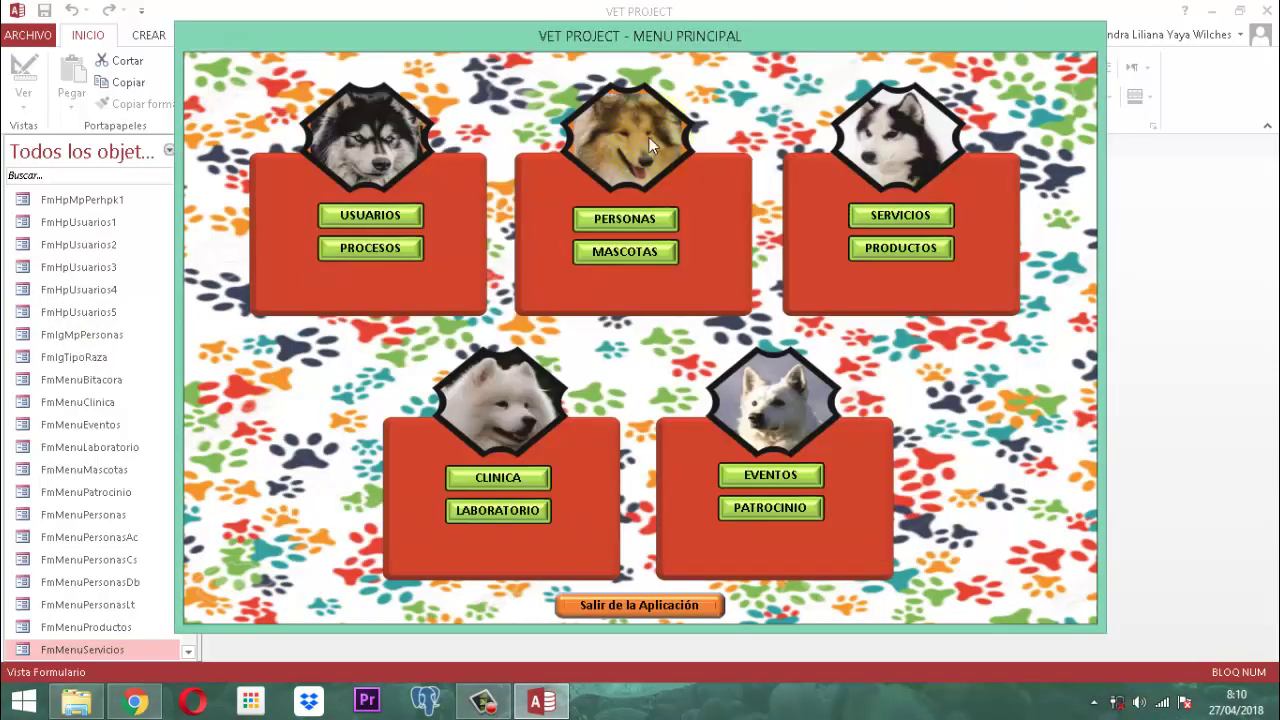
pyautogui.rightClick(636, 33)
pyautogui.click(683, 66)
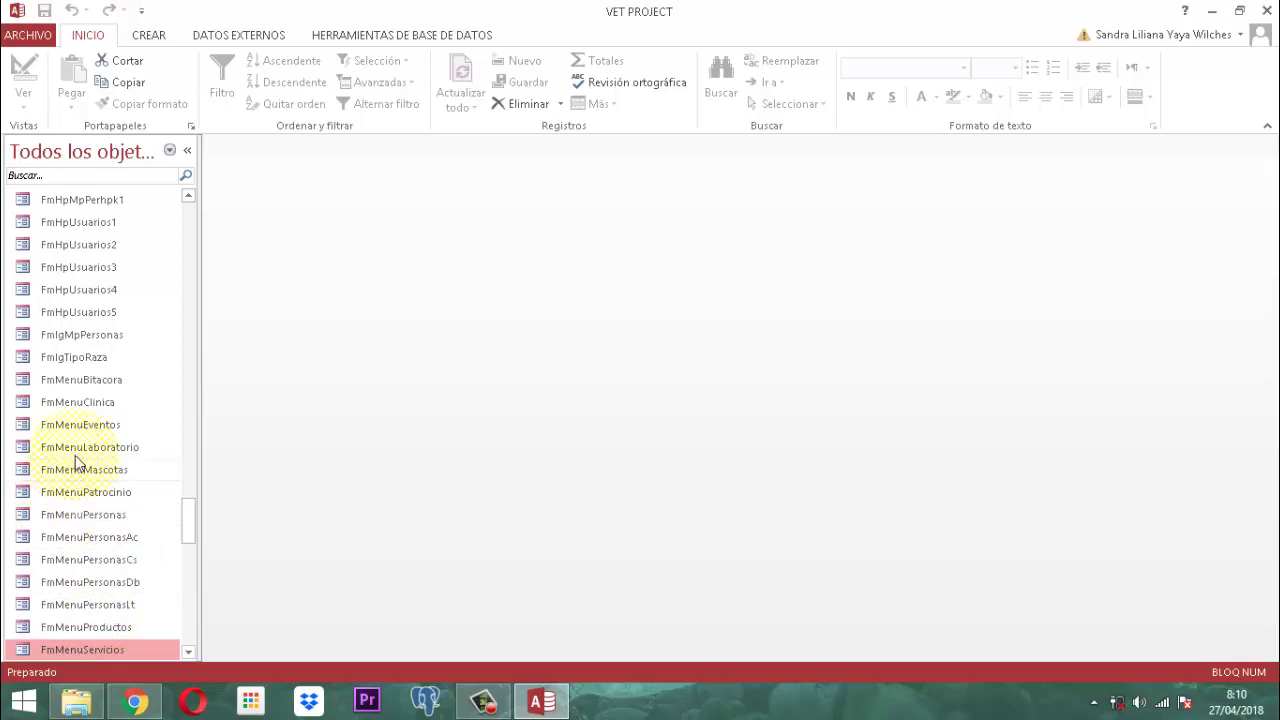
# Step: Filter the database objects by "FmMnCsSe" and open the FmMnCsServicio form in design view
pyautogui.click(65, 174)
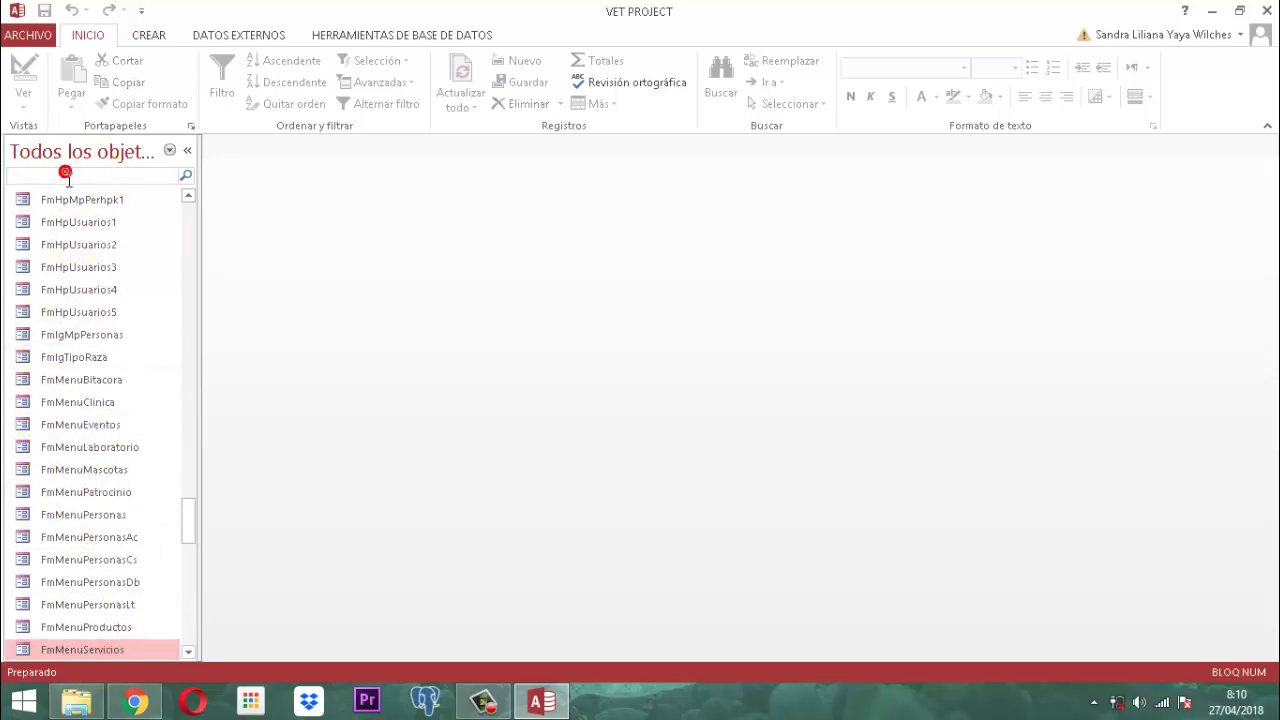
pyautogui.write('FmMn')
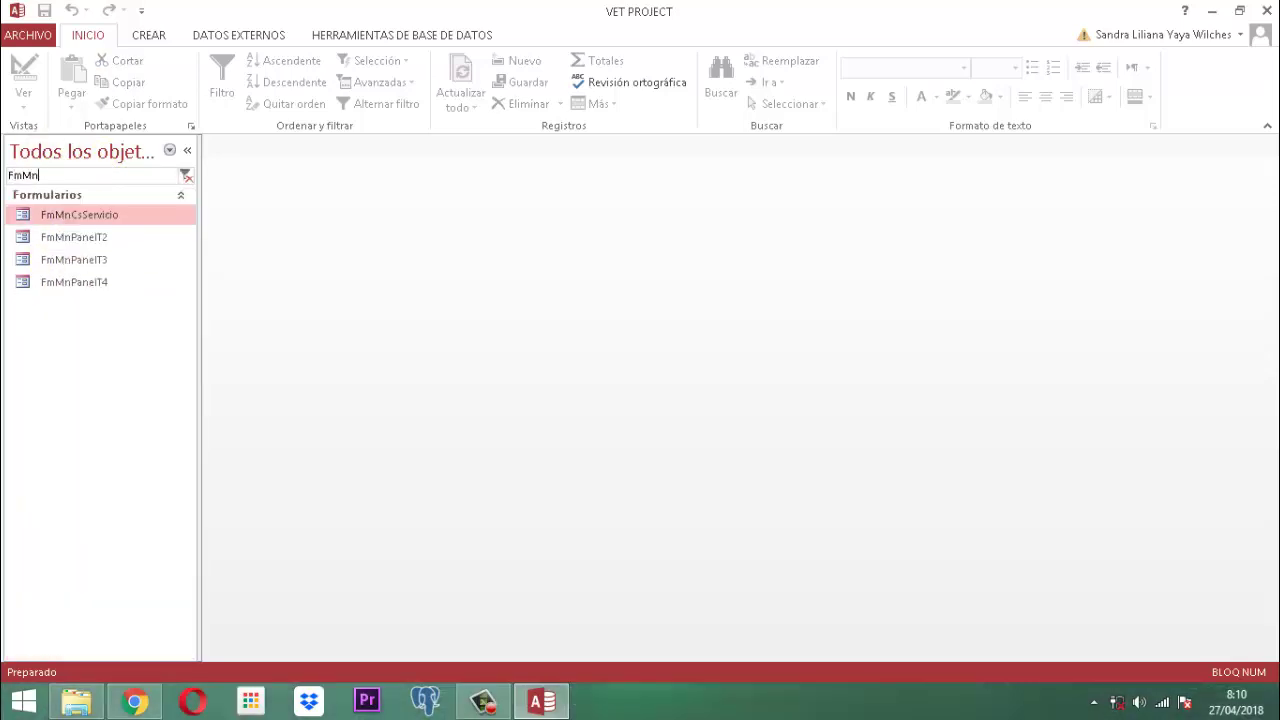
pyautogui.write('CsSe')
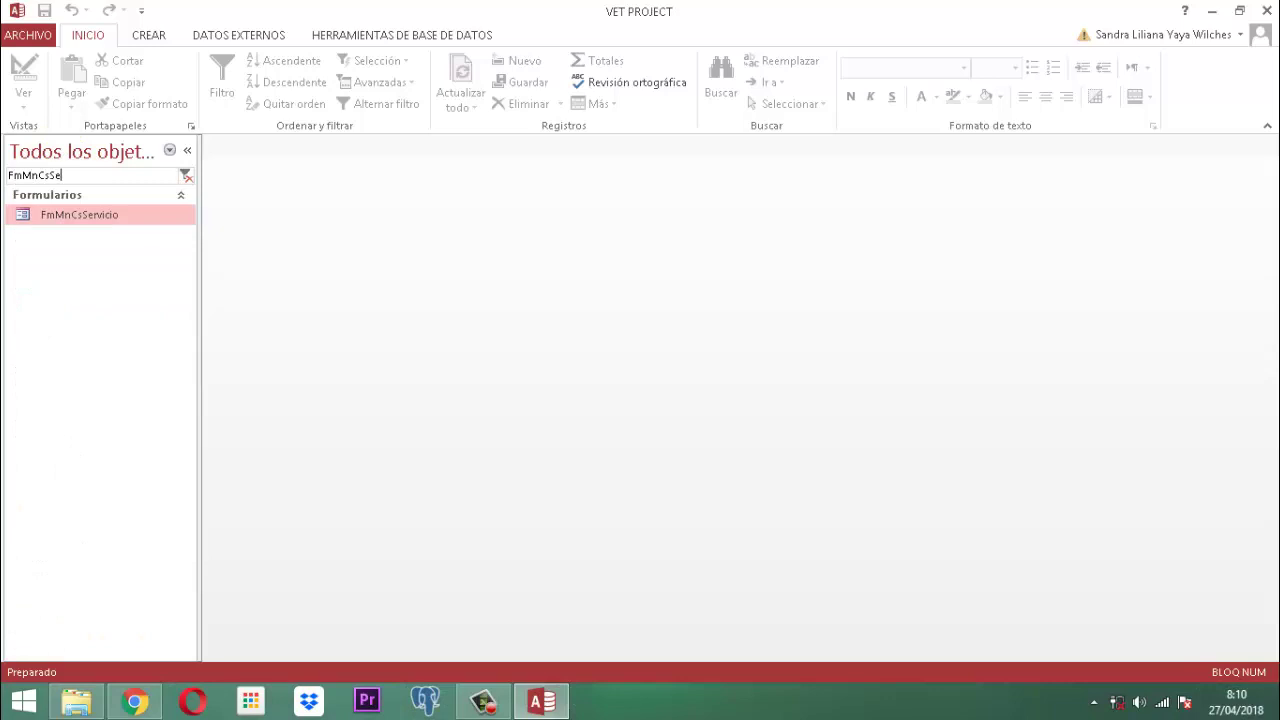
pyautogui.rightClick(76, 210)
pyautogui.click(133, 263)
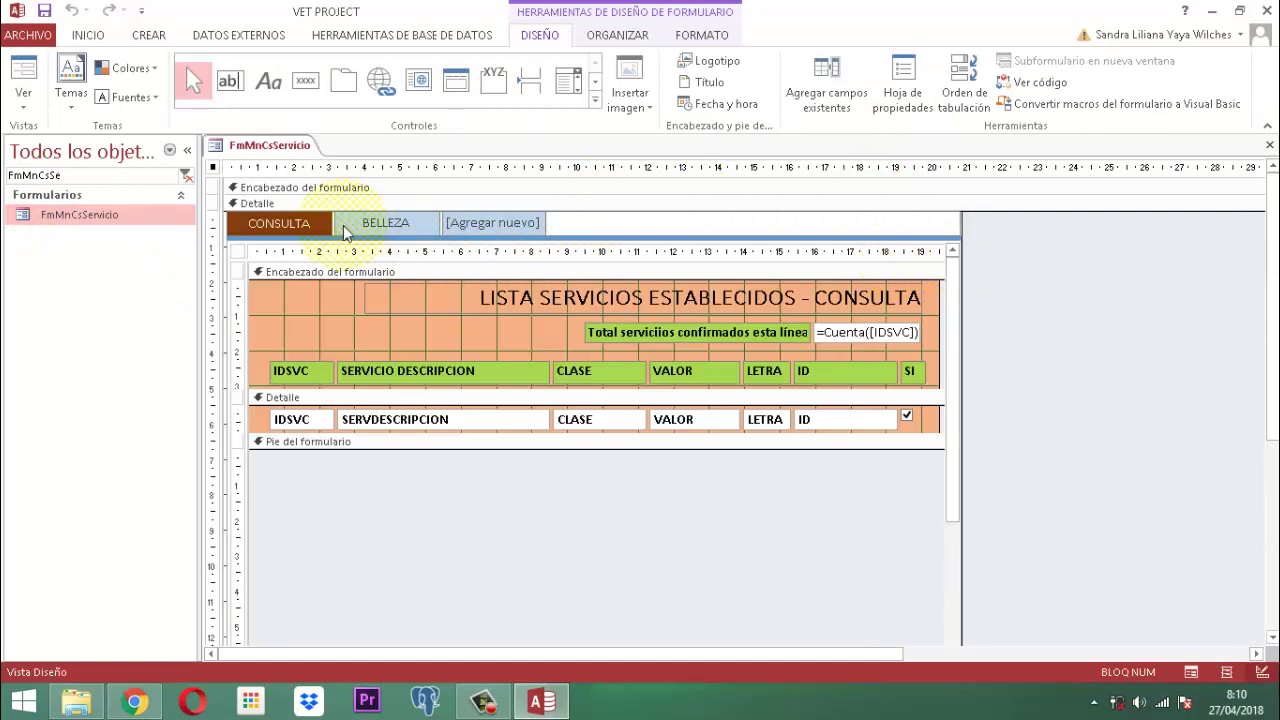
# Step: View the FmMnCsServicio form in layout view (Vista Presentación) and return to design view
pyautogui.rightClick(275, 147)
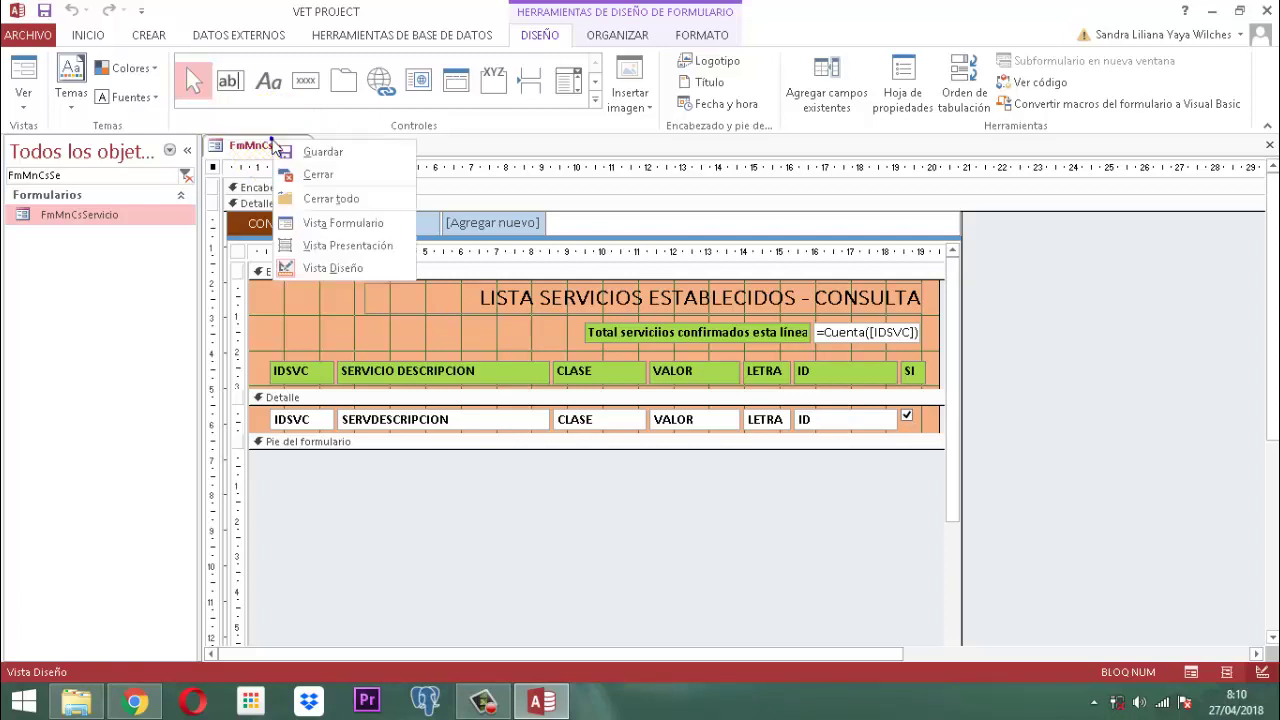
pyautogui.click(334, 246)
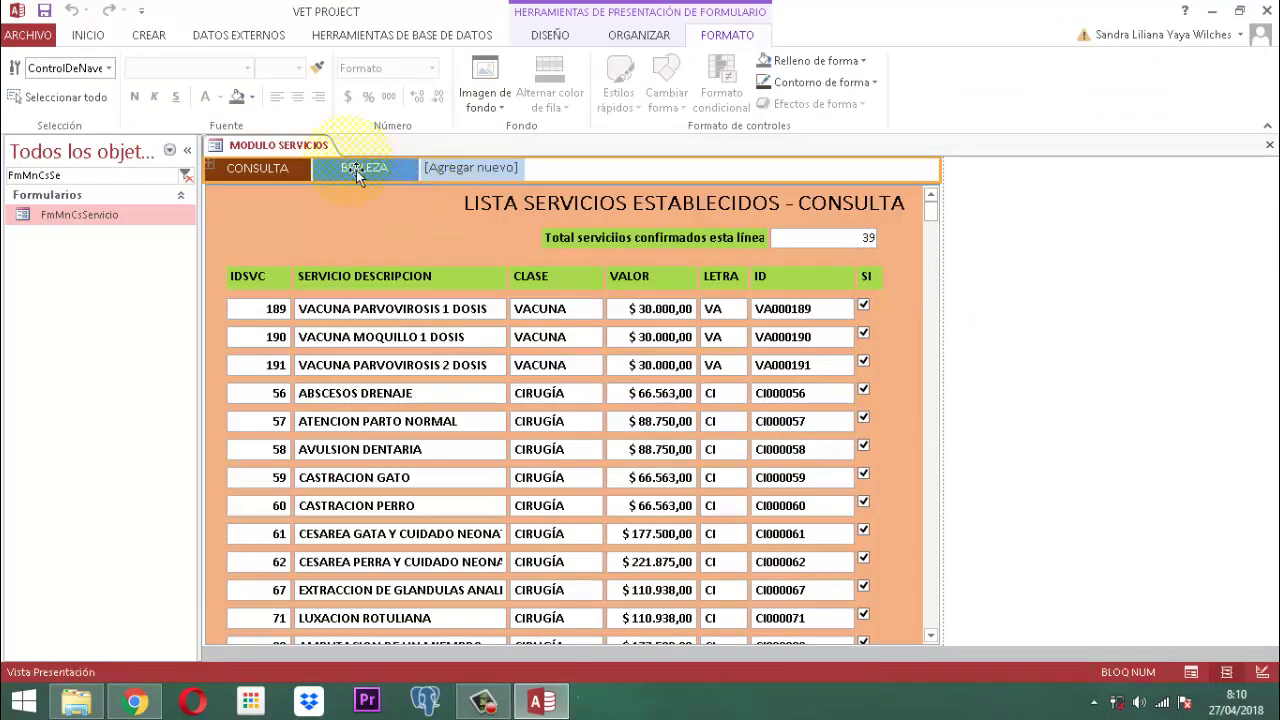
pyautogui.rightClick(288, 148)
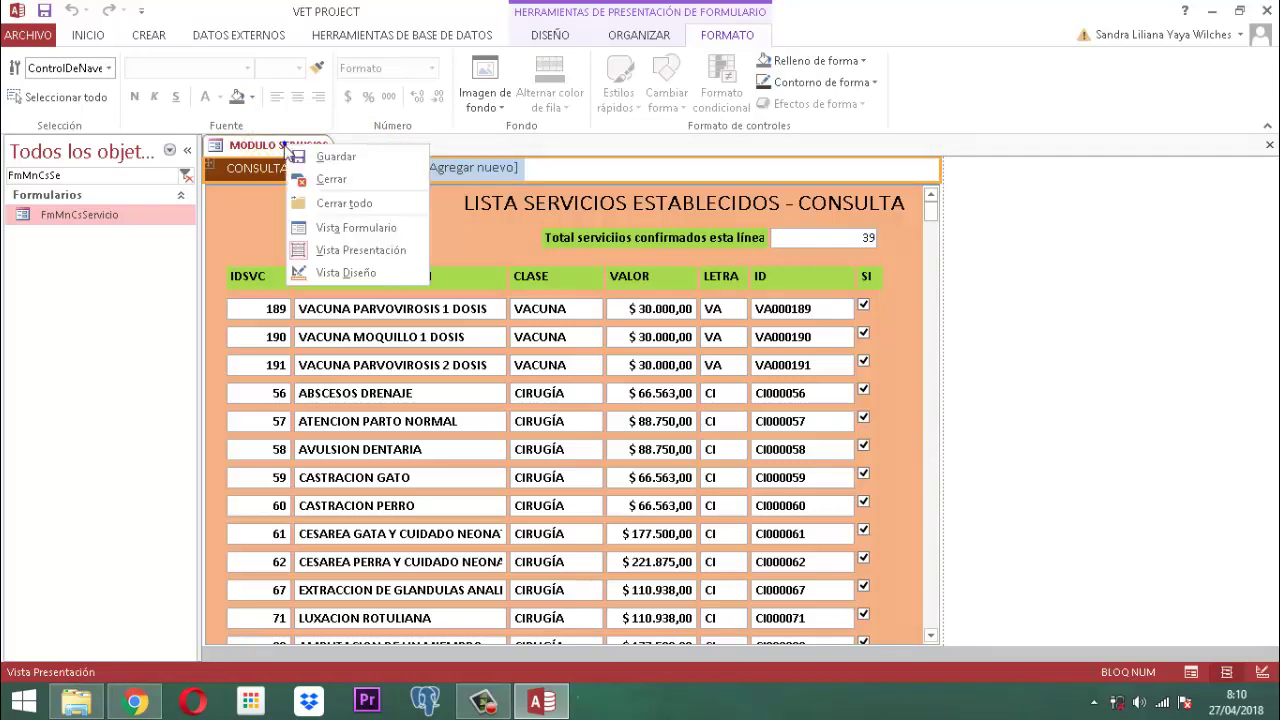
pyautogui.click(340, 272)
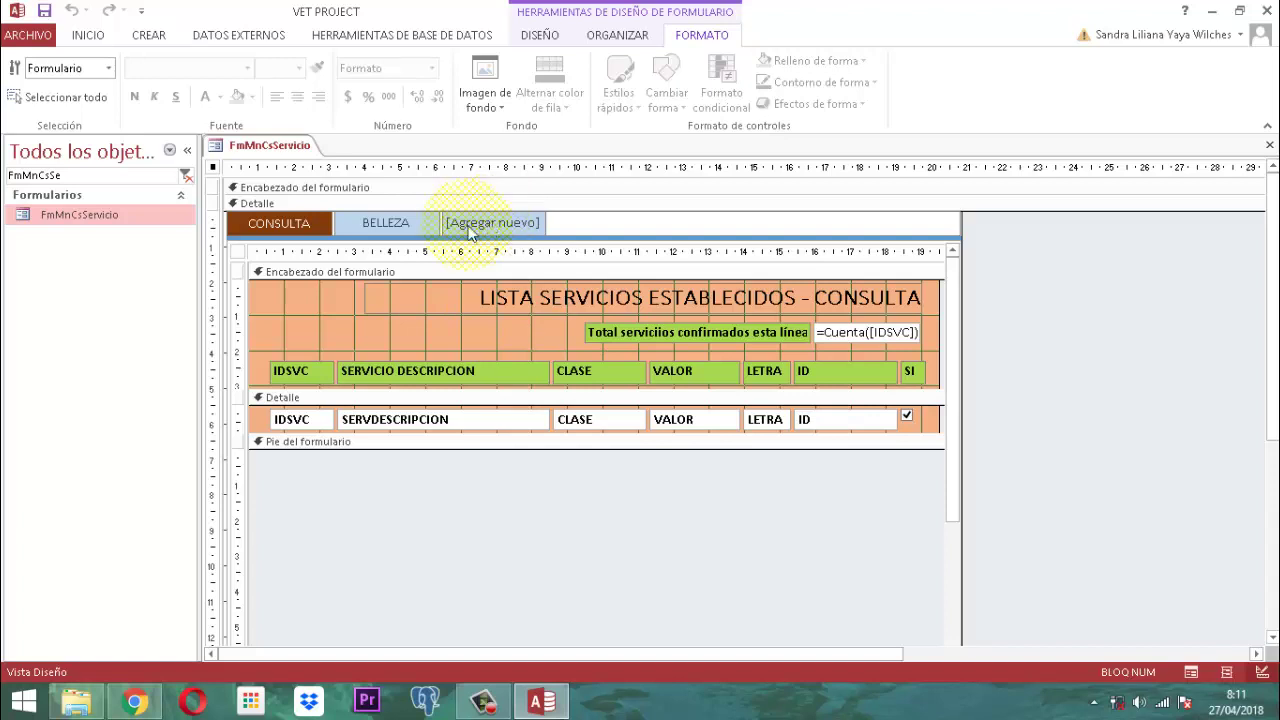
# Step: Try to place a command button on the form's [Agregar nuevo] tab, cancelling the command button wizard
pyautogui.click(392, 226)
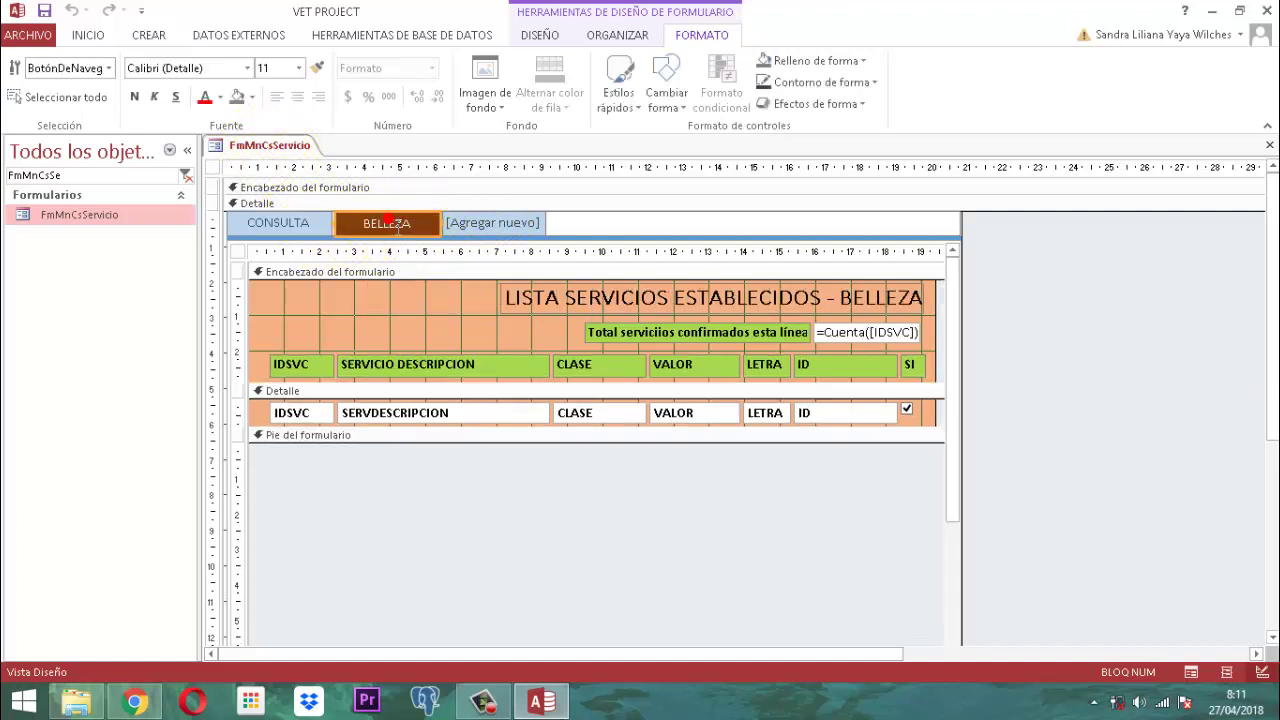
pyautogui.click(487, 228)
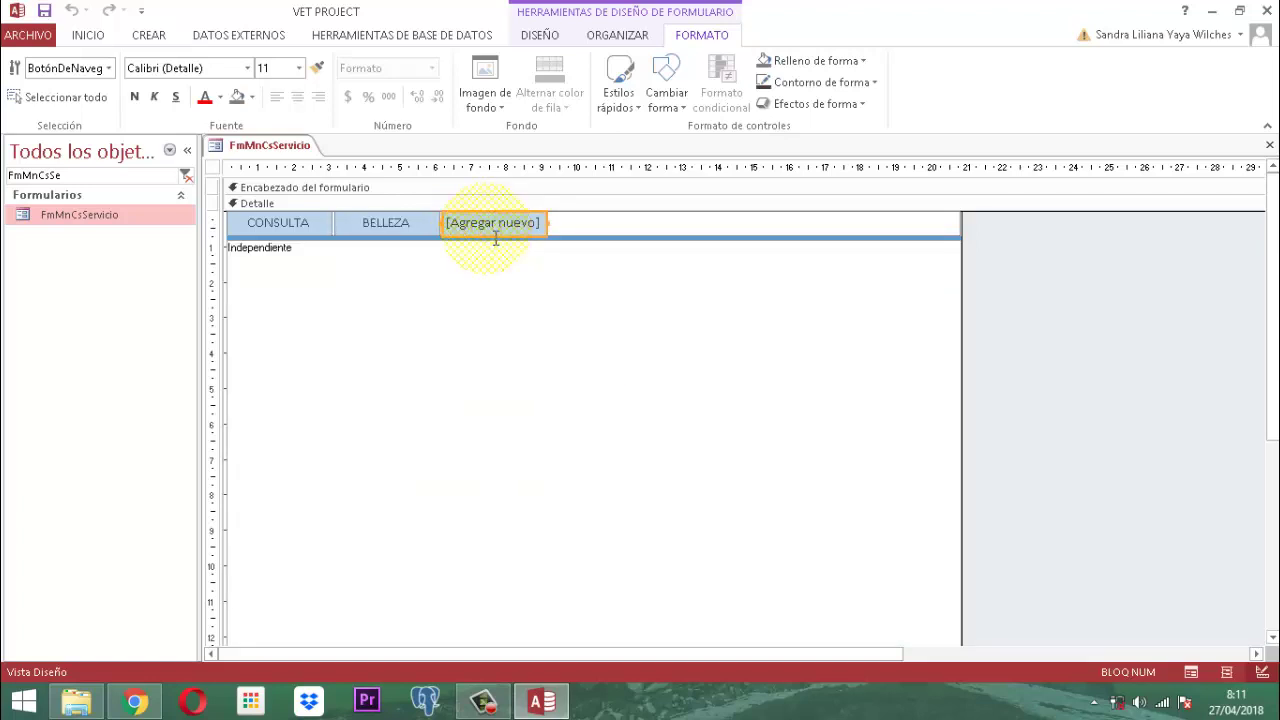
pyautogui.click(540, 35)
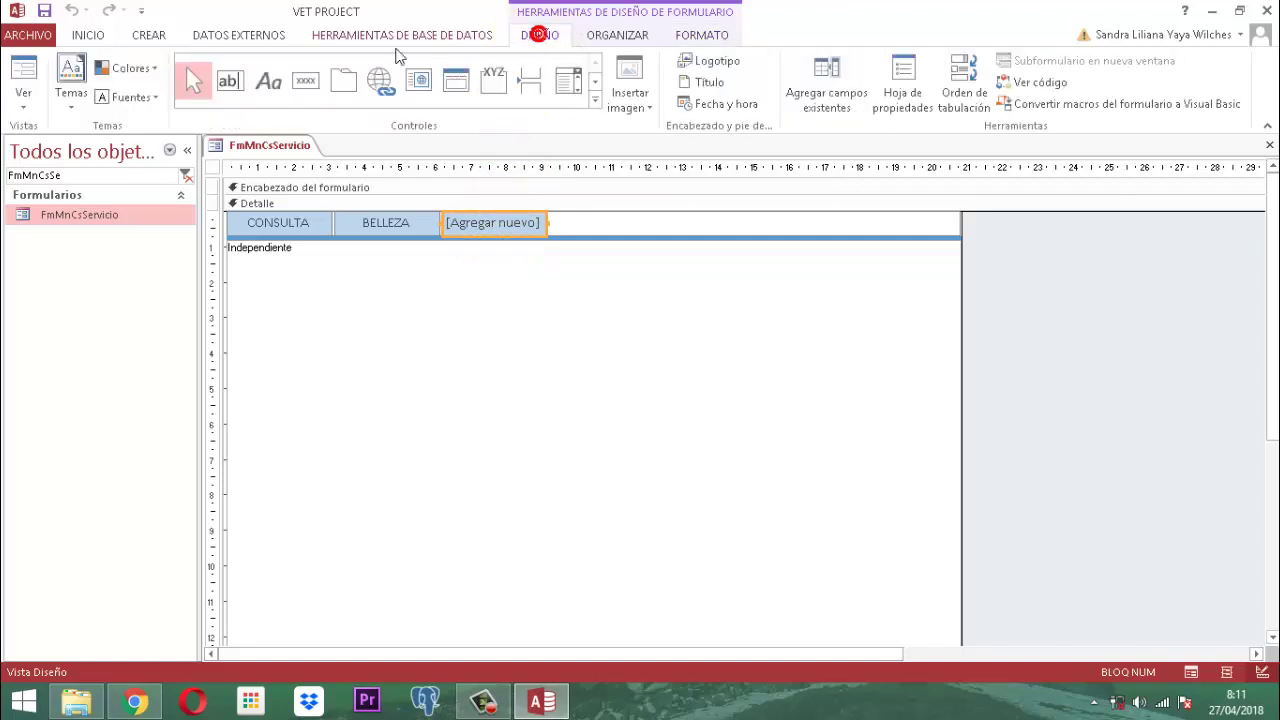
pyautogui.click(306, 80)
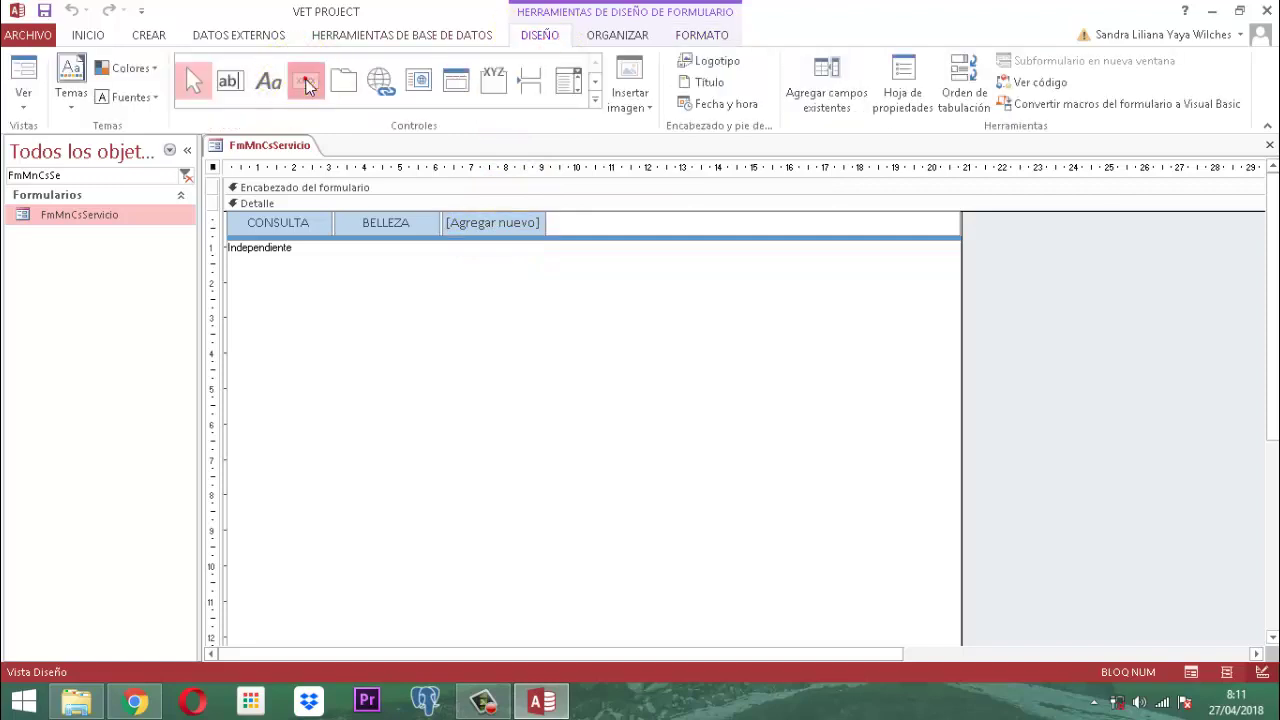
pyautogui.click(488, 221)
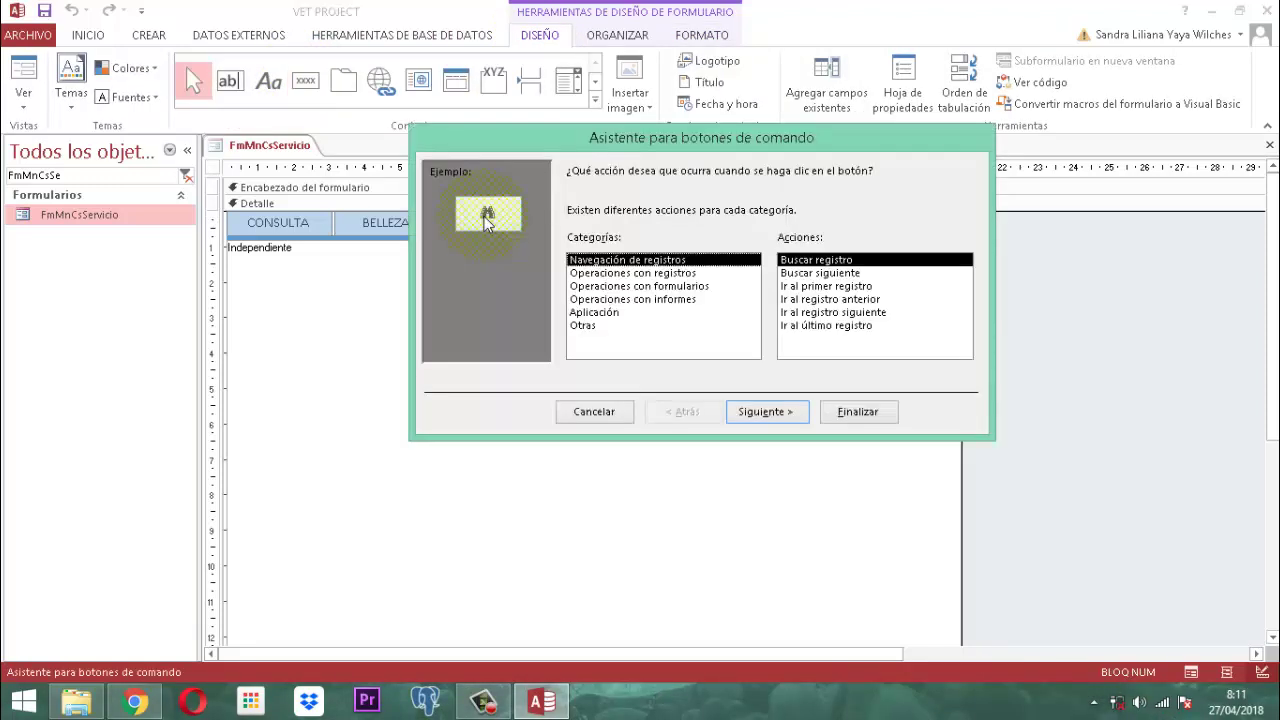
pyautogui.click(595, 413)
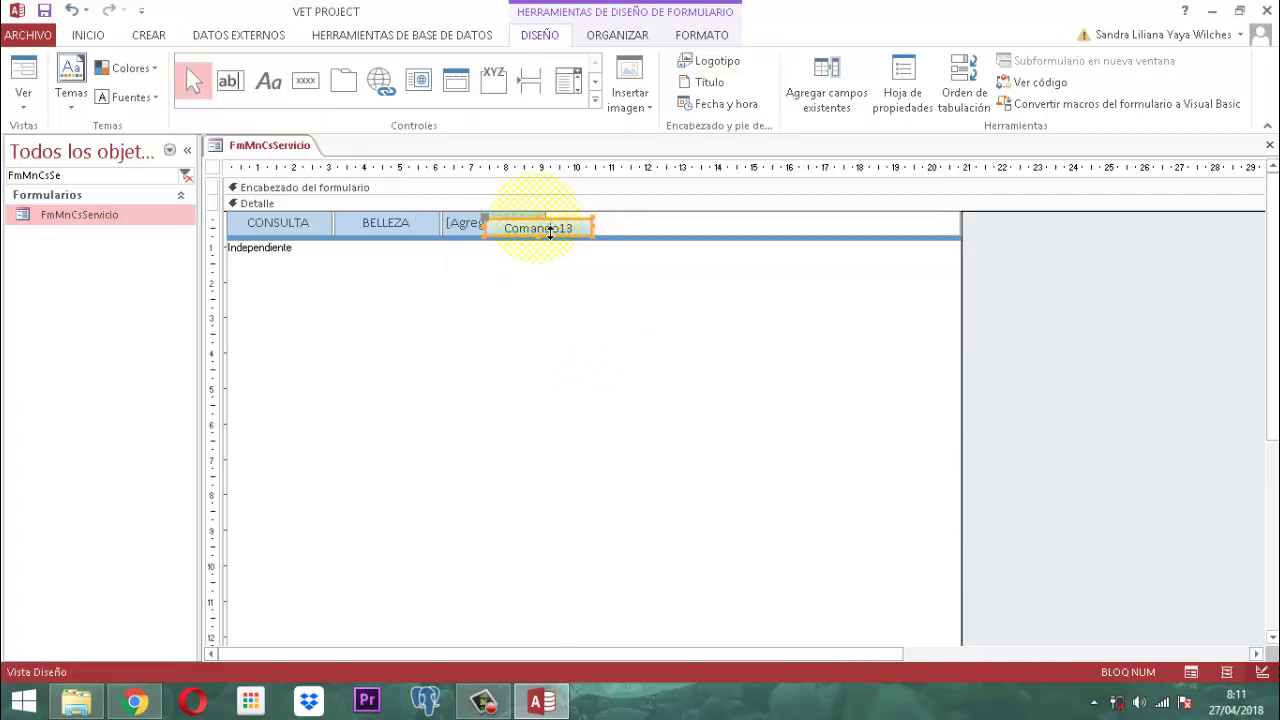
# Step: Try to move the command button into the navigation tab row, undo the first move, and delete the button
pyautogui.moveTo(493, 224); pyautogui.dragTo(583, 220)
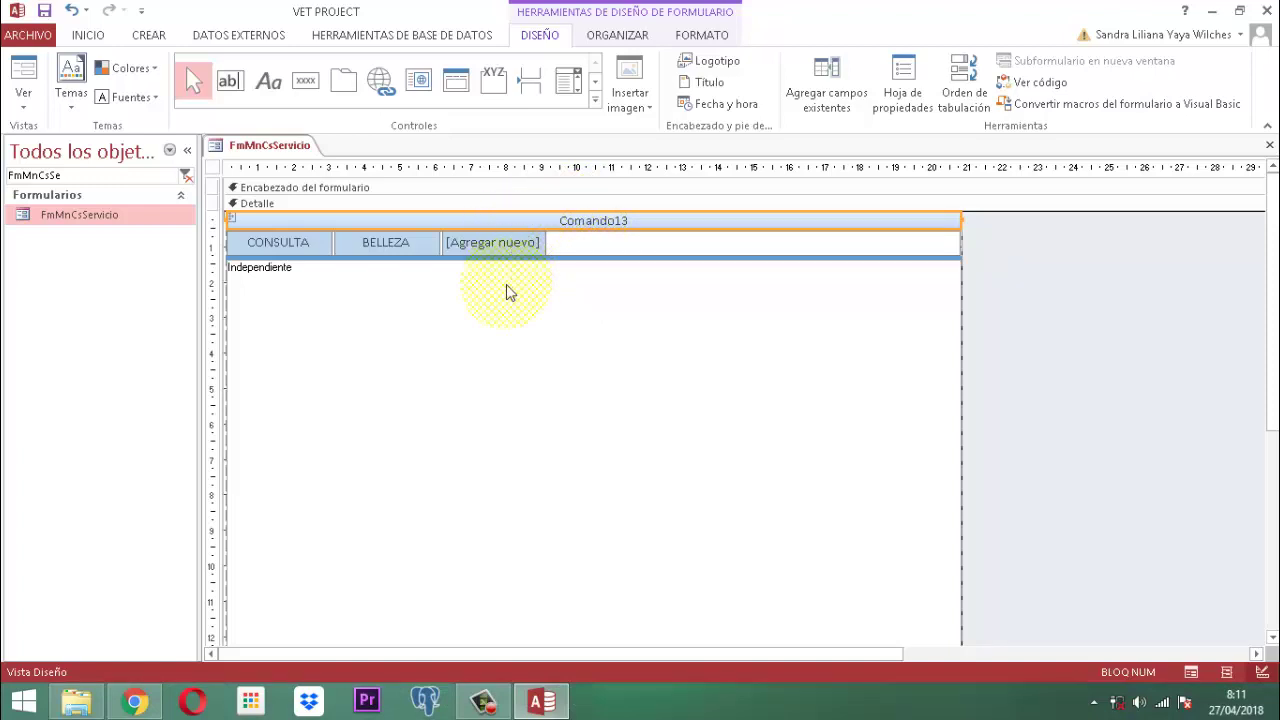
pyautogui.hotkey('ctrl', 'z')
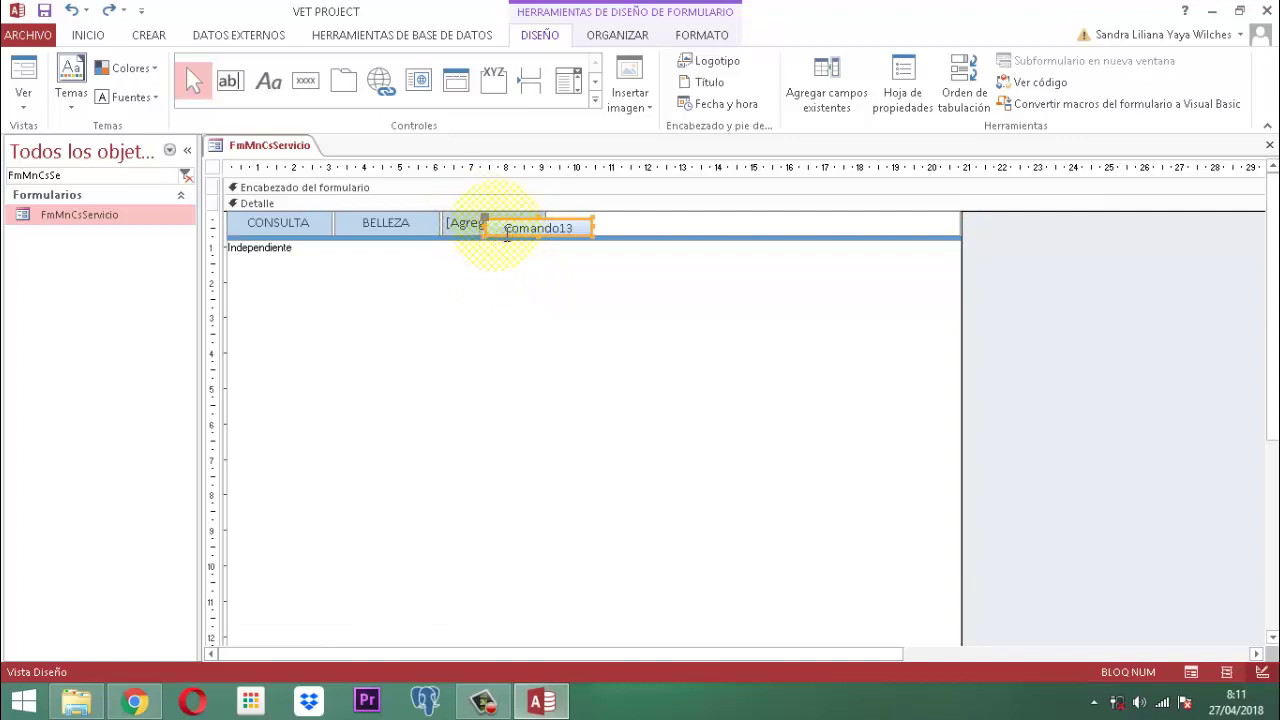
pyautogui.click(493, 225)
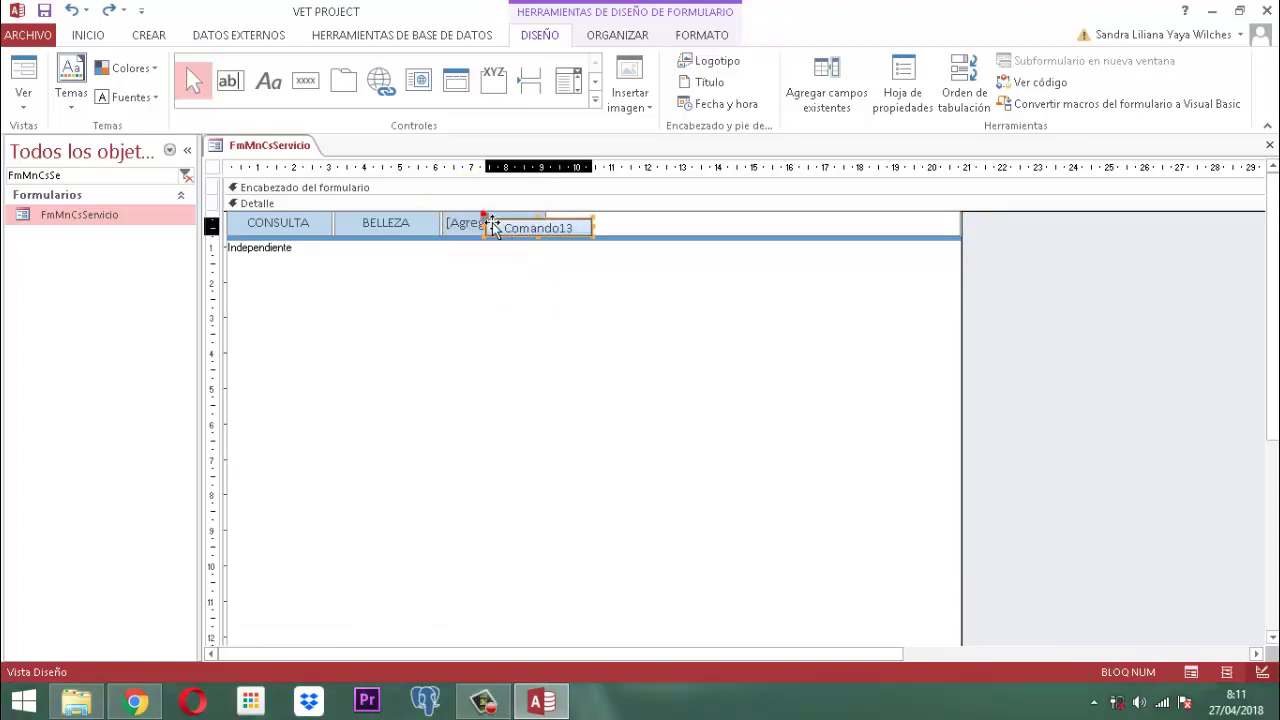
pyautogui.moveTo(493, 225); pyautogui.dragTo(464, 222)
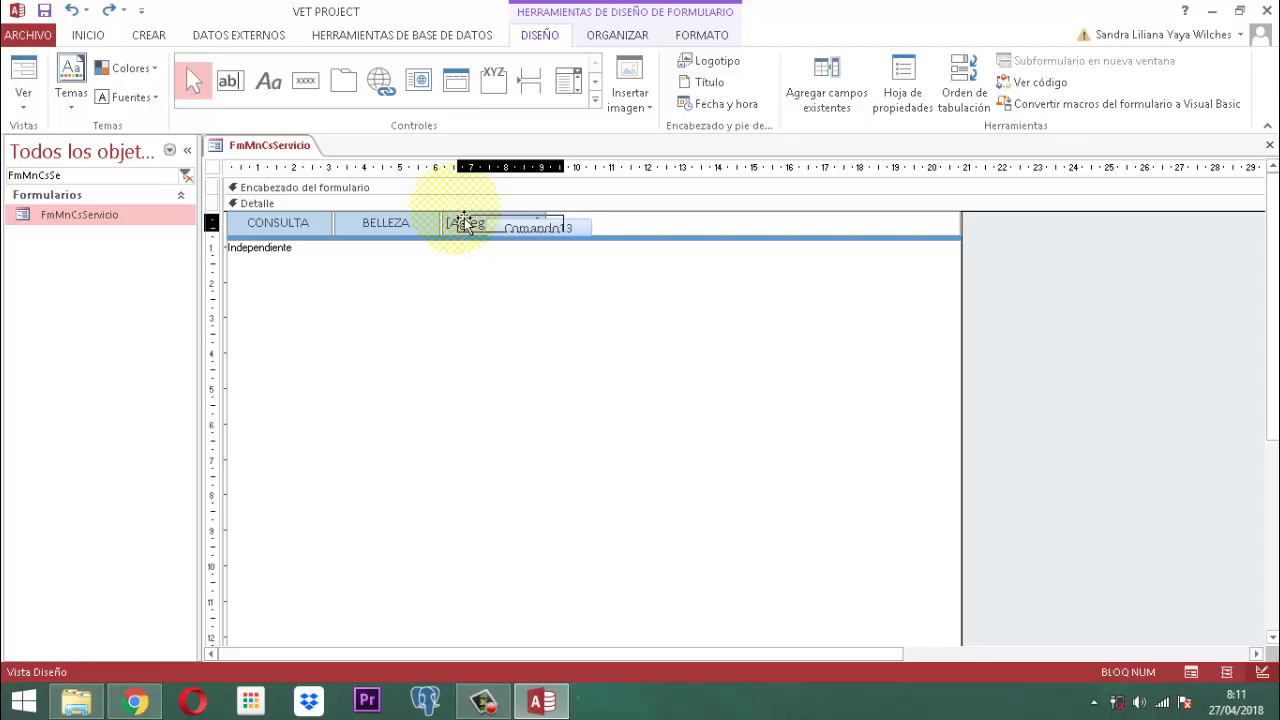
pyautogui.moveTo(465, 222); pyautogui.dragTo(455, 216)
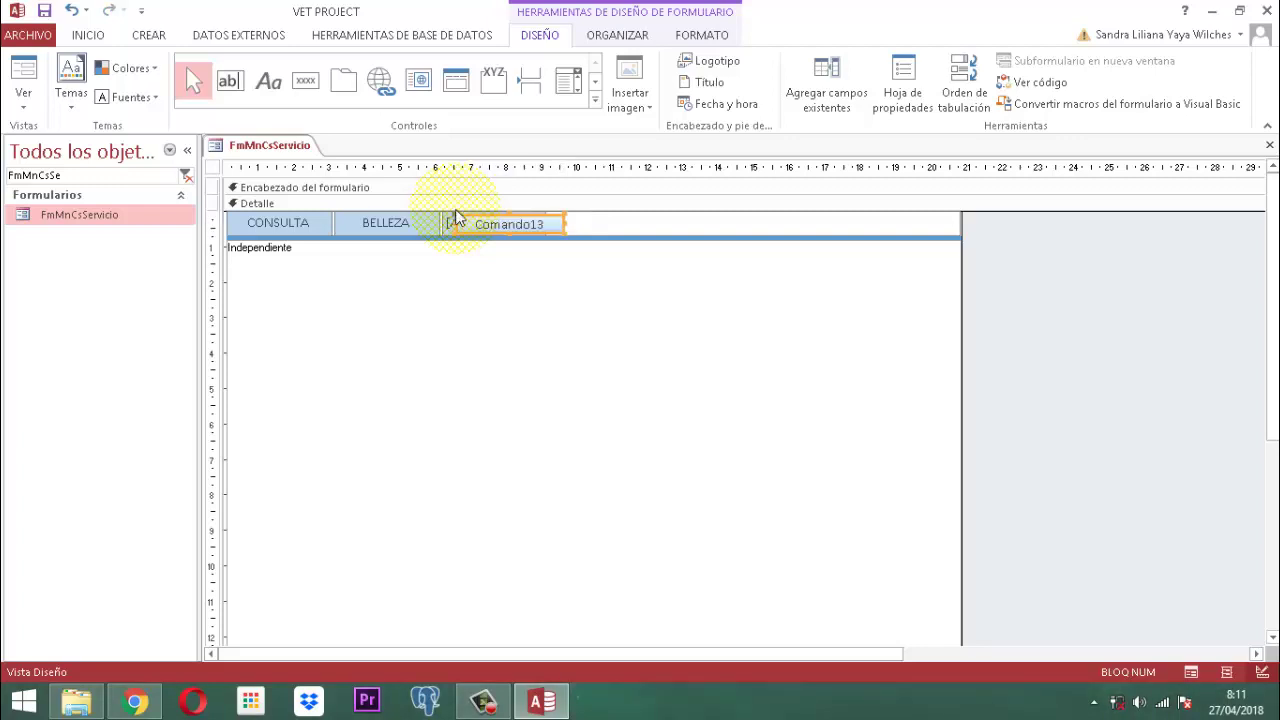
pyautogui.press('Delete')
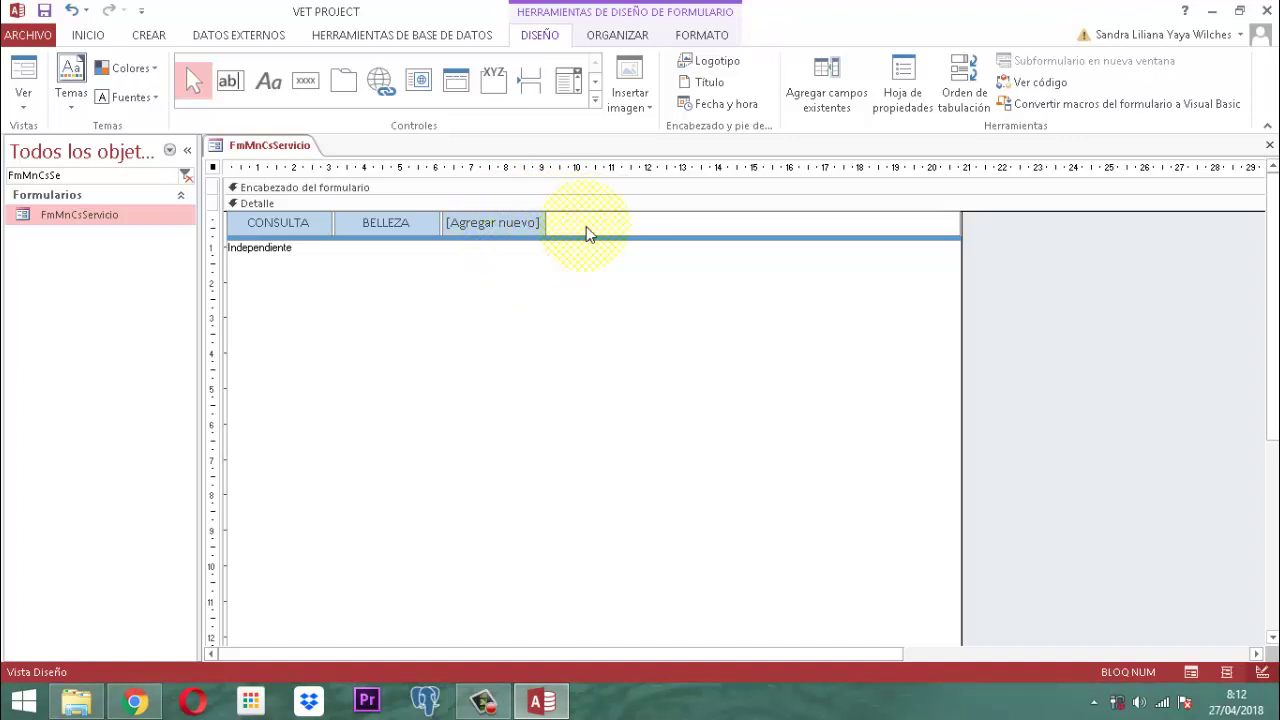
# Step: Save the FmMnCsServicio form and switch between its CONSULTA and BELLEZA tabs in design view
pyautogui.rightClick(267, 150)
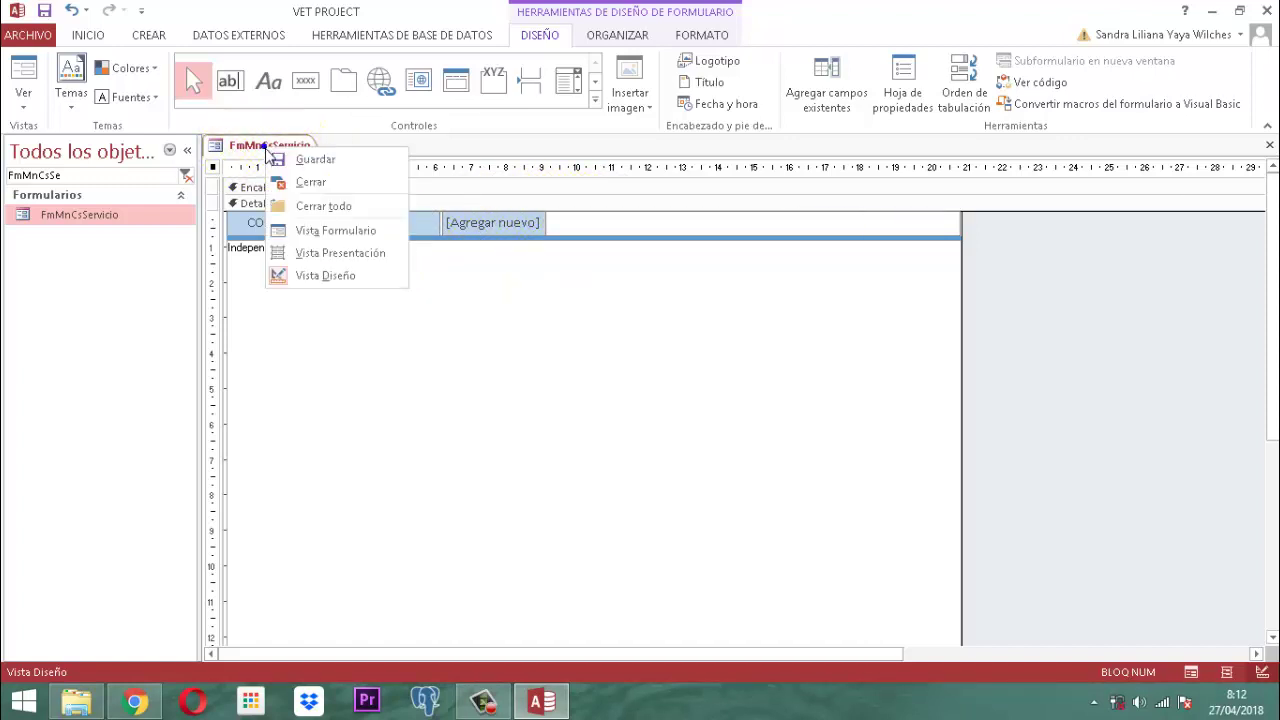
pyautogui.click(305, 160)
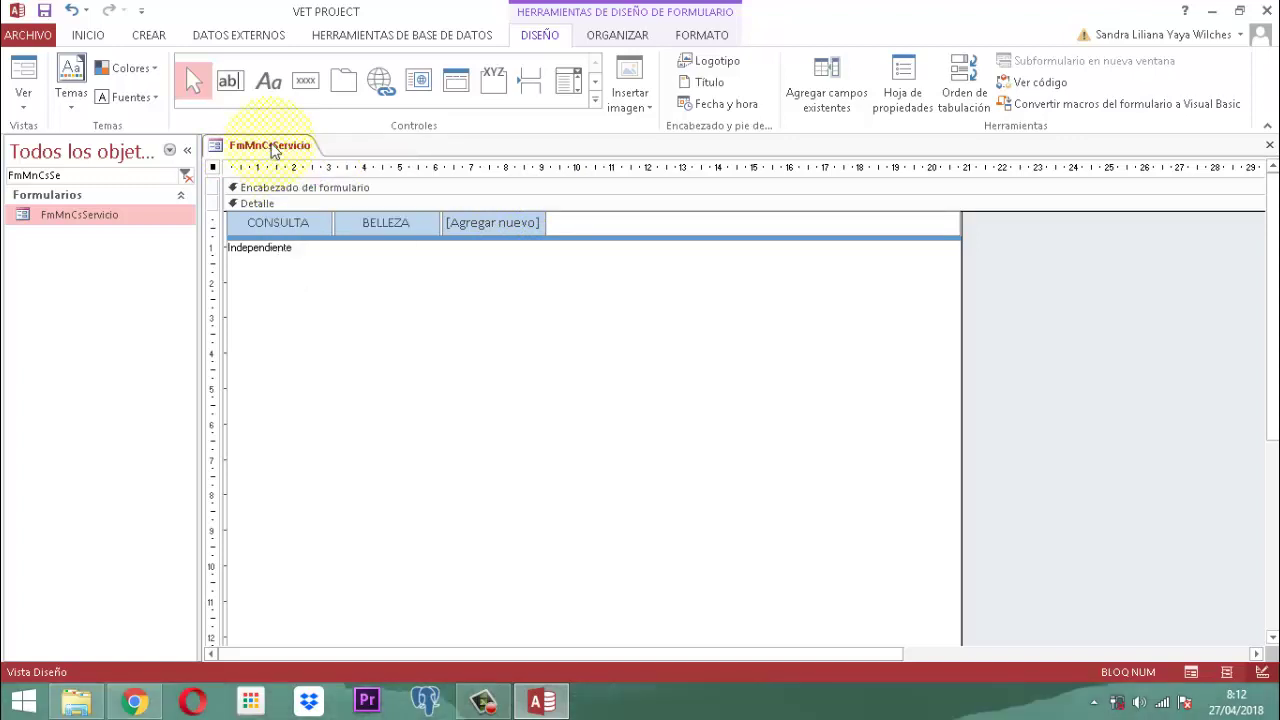
pyautogui.click(322, 226)
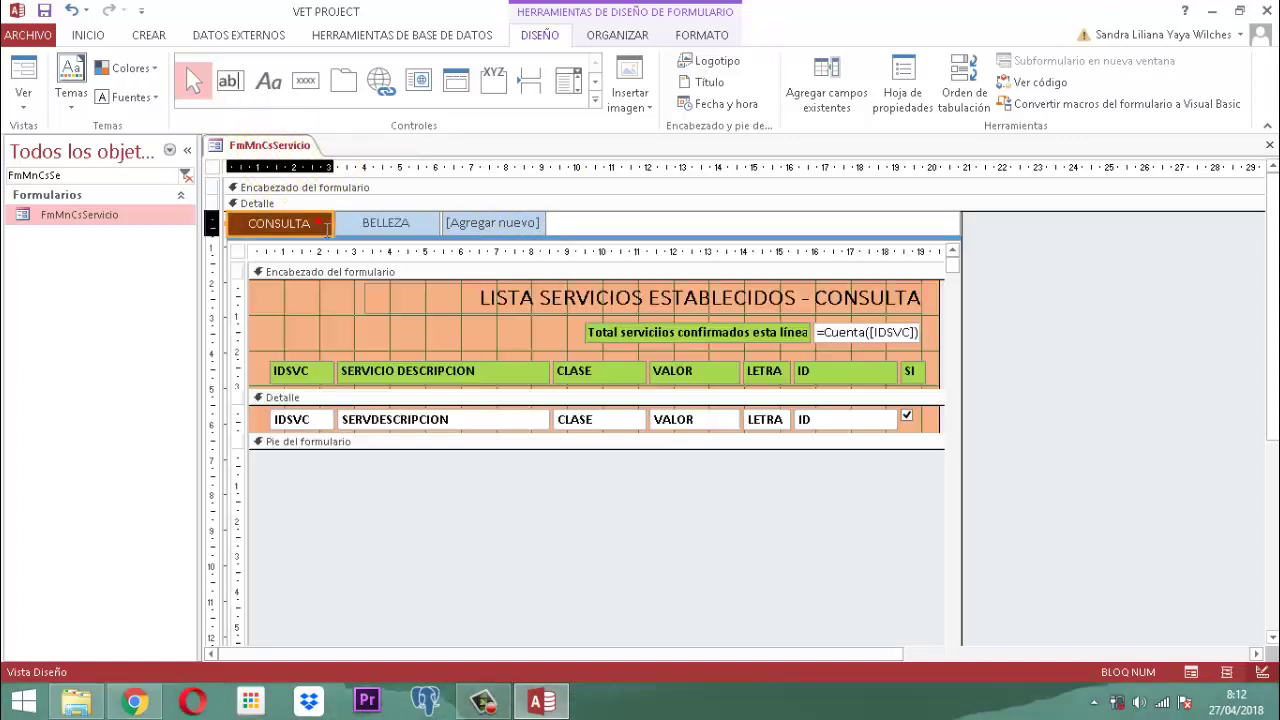
pyautogui.click(390, 230)
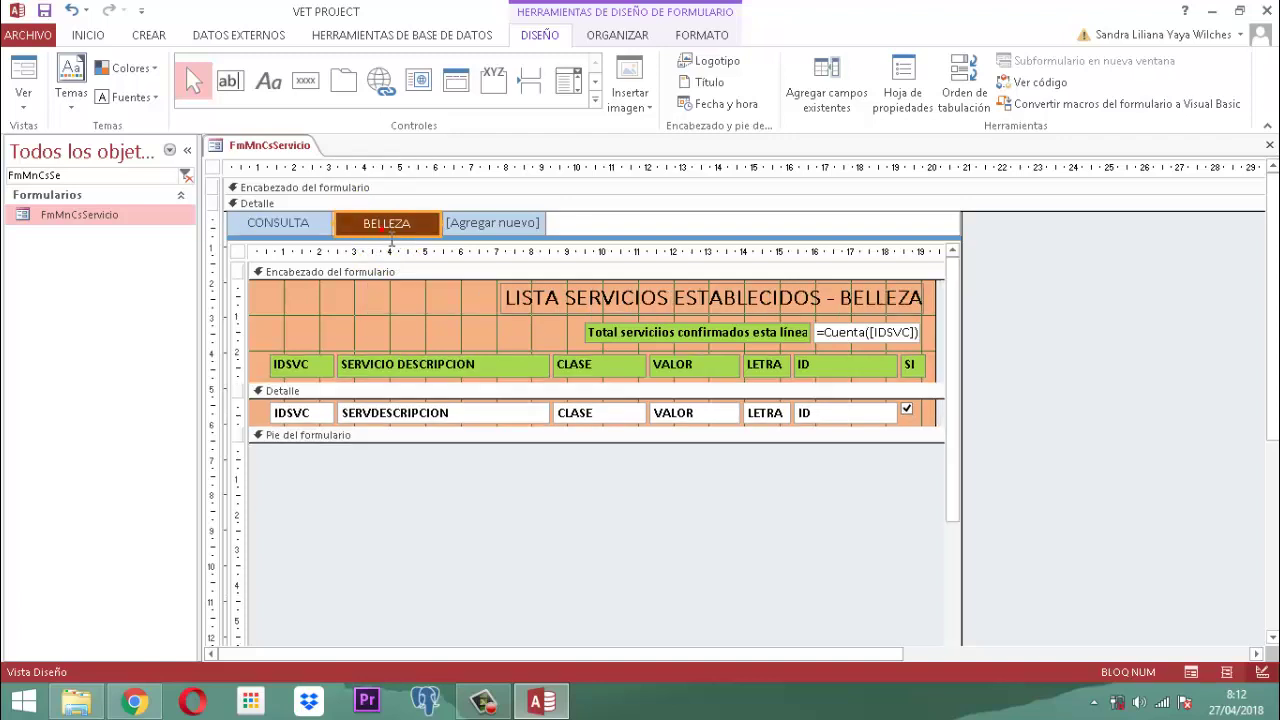
pyautogui.click(281, 230)
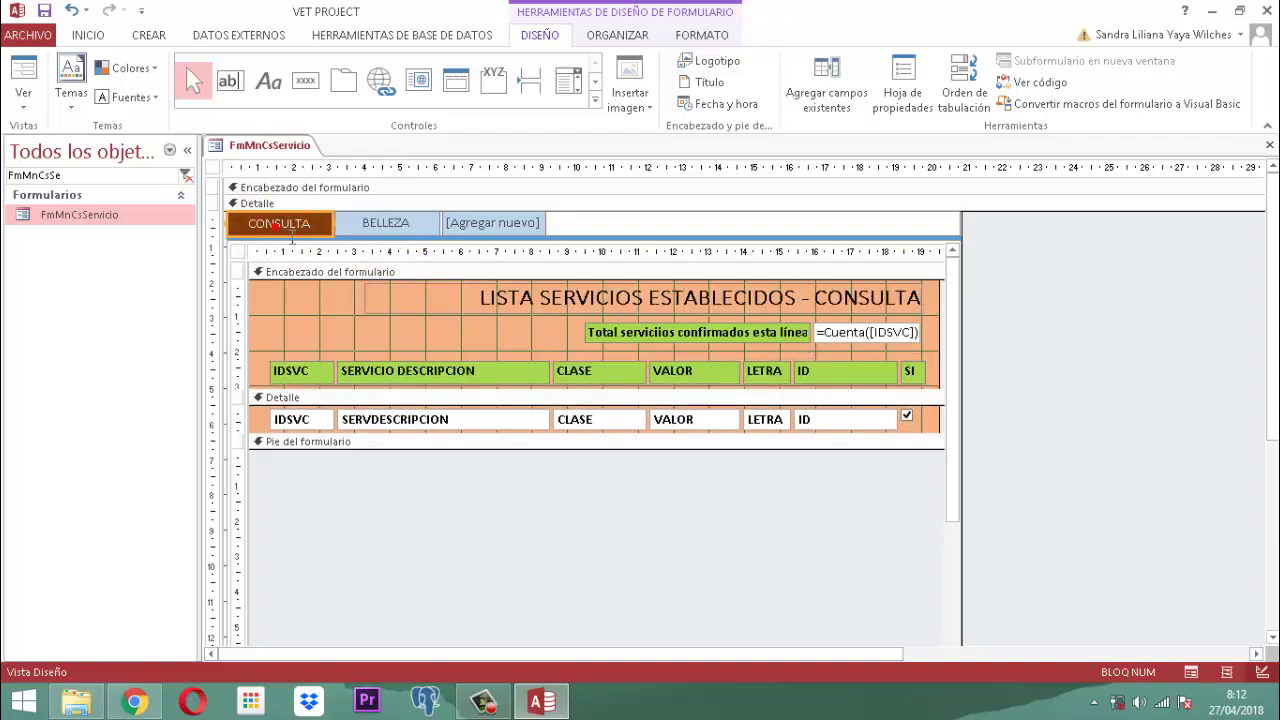
# Step: Set the CONSULTA navigation button's fill to a dark olive green standard color, after trying a lighter theme green
pyautogui.click(697, 36)
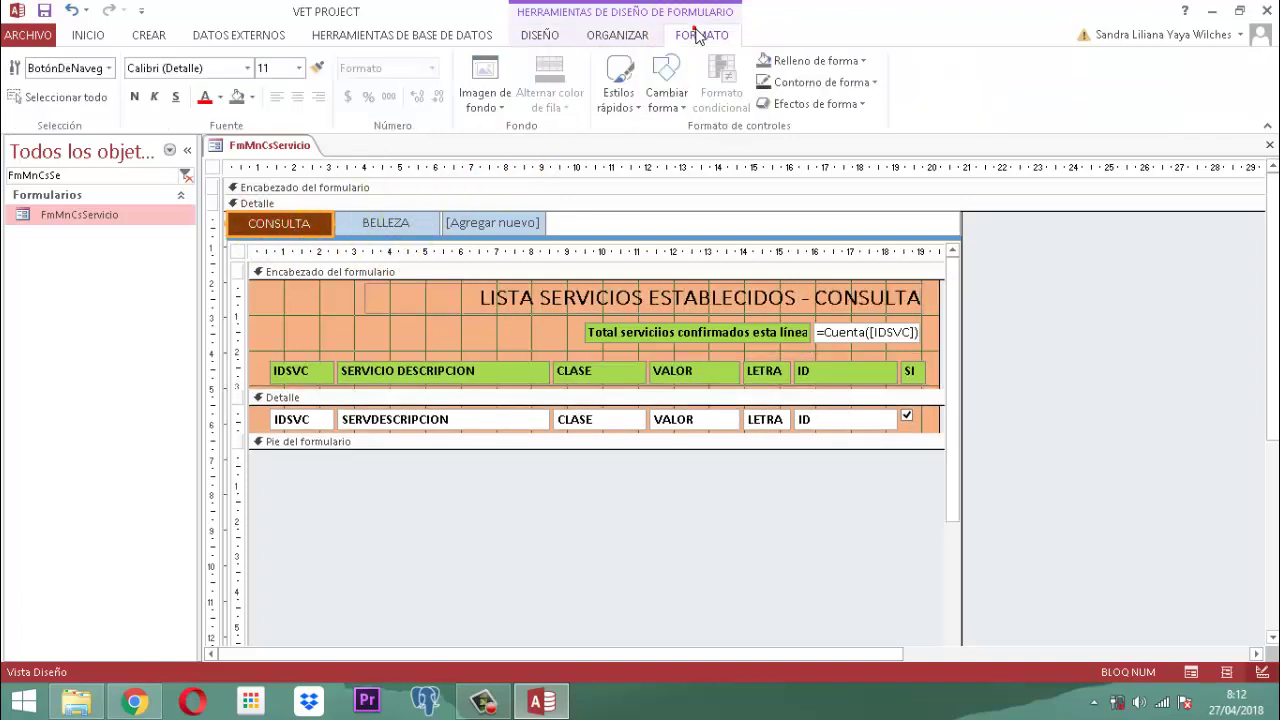
pyautogui.click(253, 97)
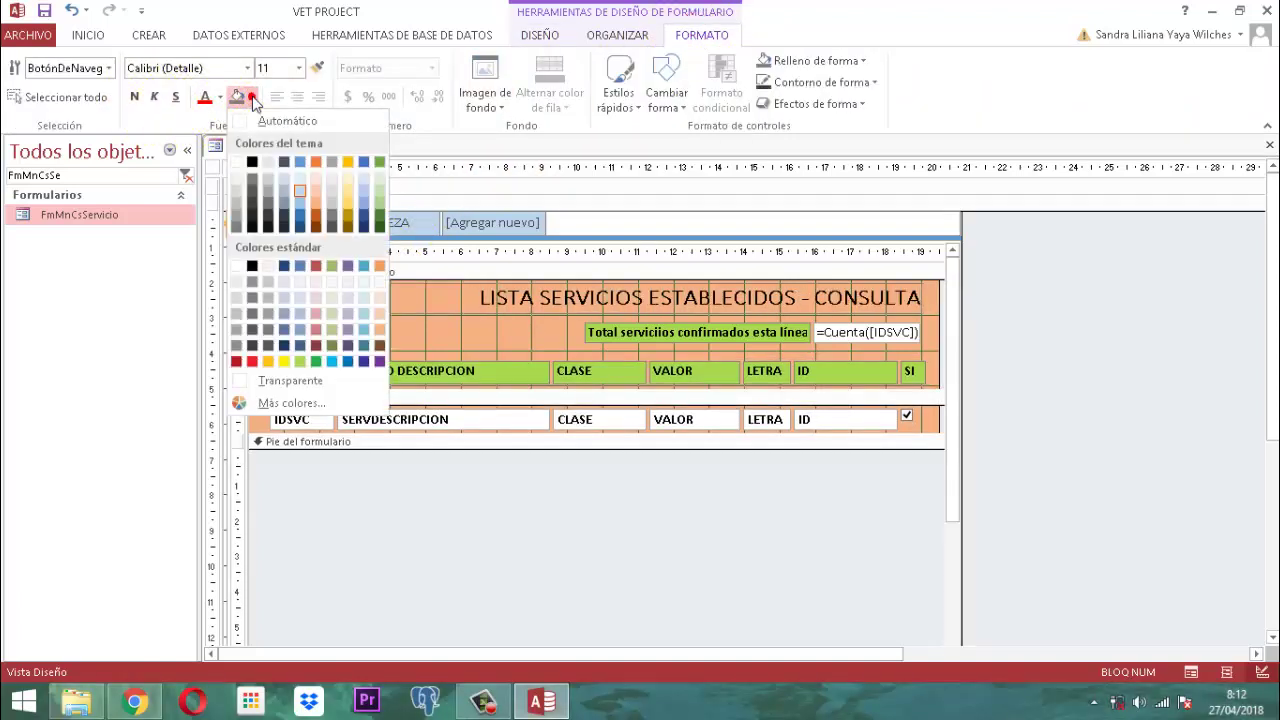
pyautogui.click(380, 207)
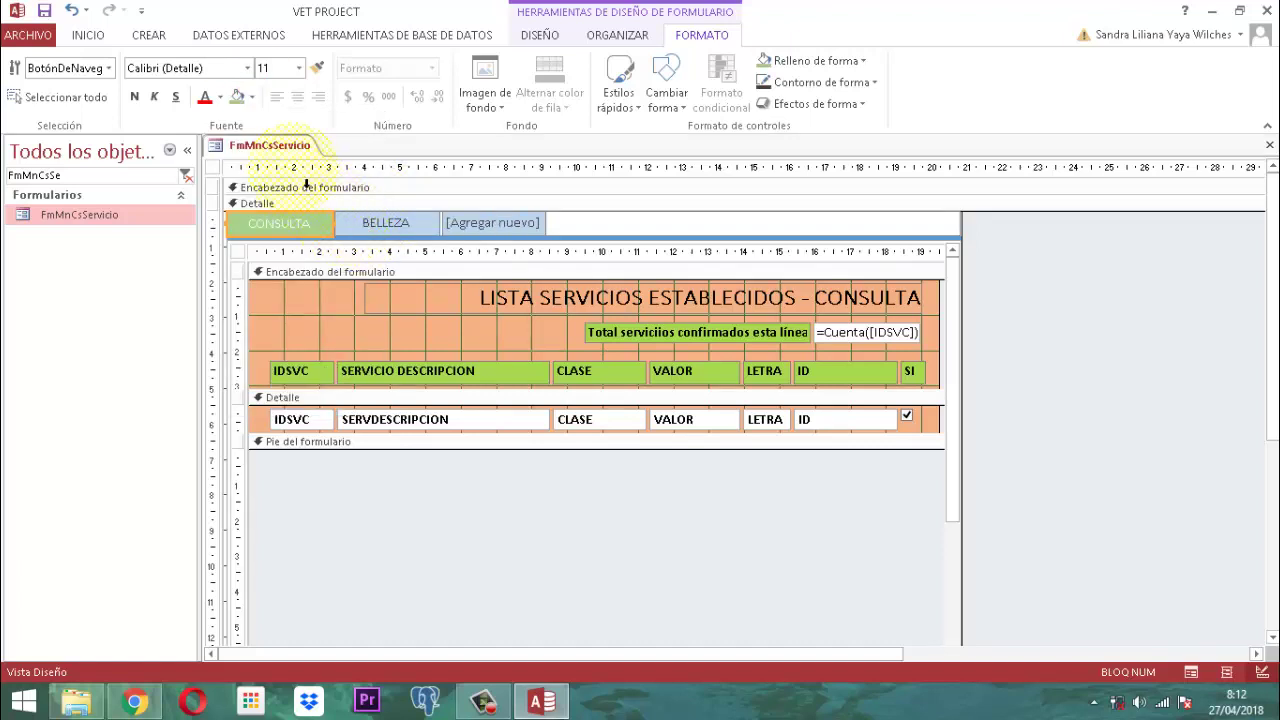
pyautogui.click(252, 97)
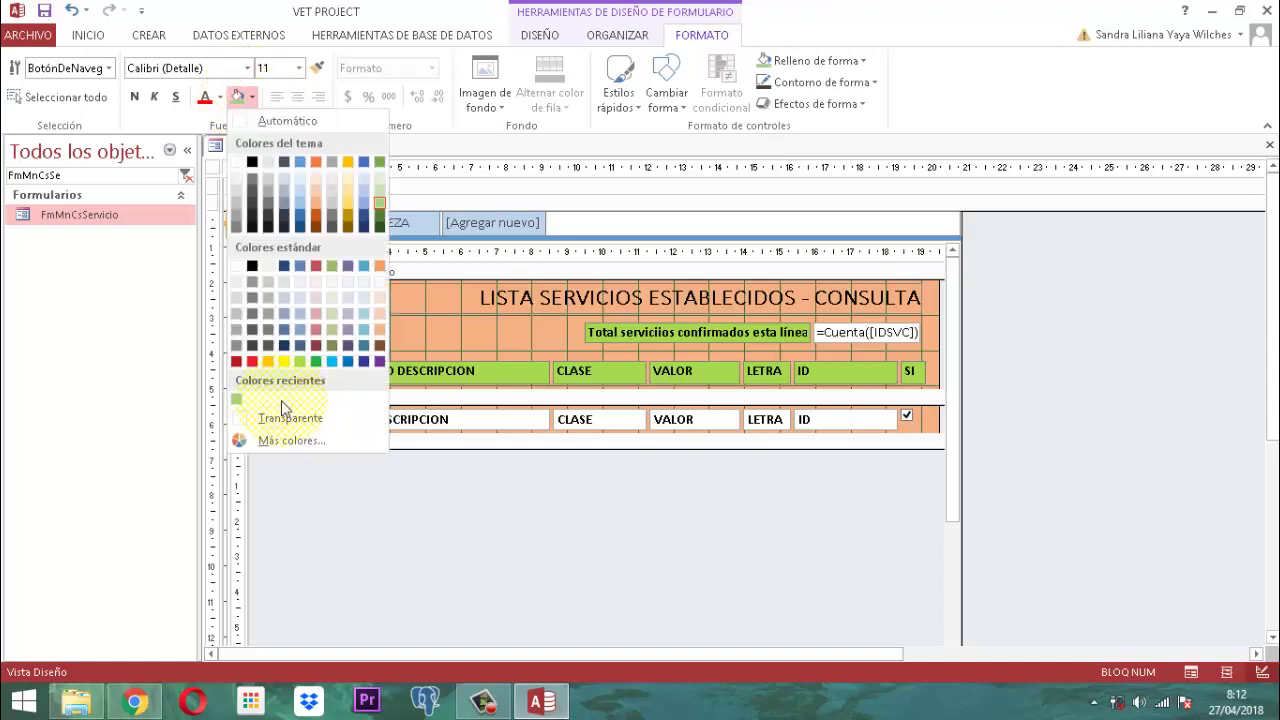
pyautogui.click(318, 362)
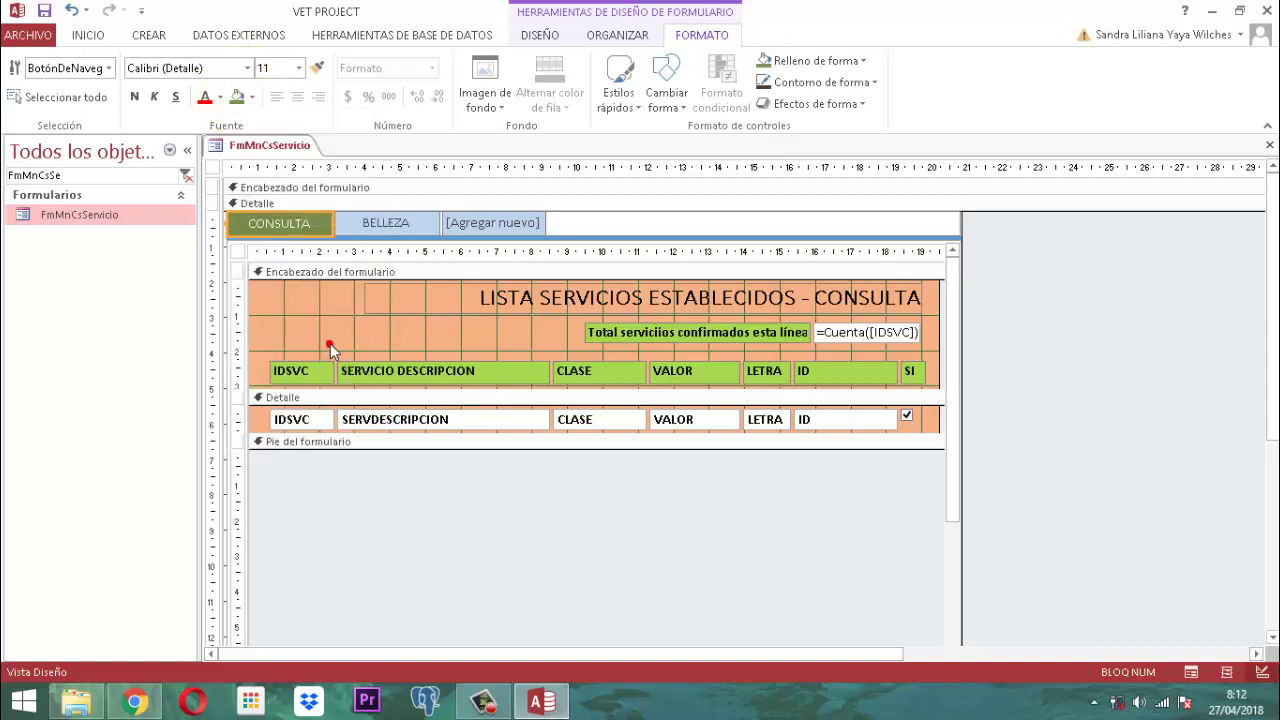
# Step: Apply the same dark olive green fill to the [Agregar nuevo] button and compare it with the CONSULTA and BELLEZA tabs
pyautogui.click(342, 223)
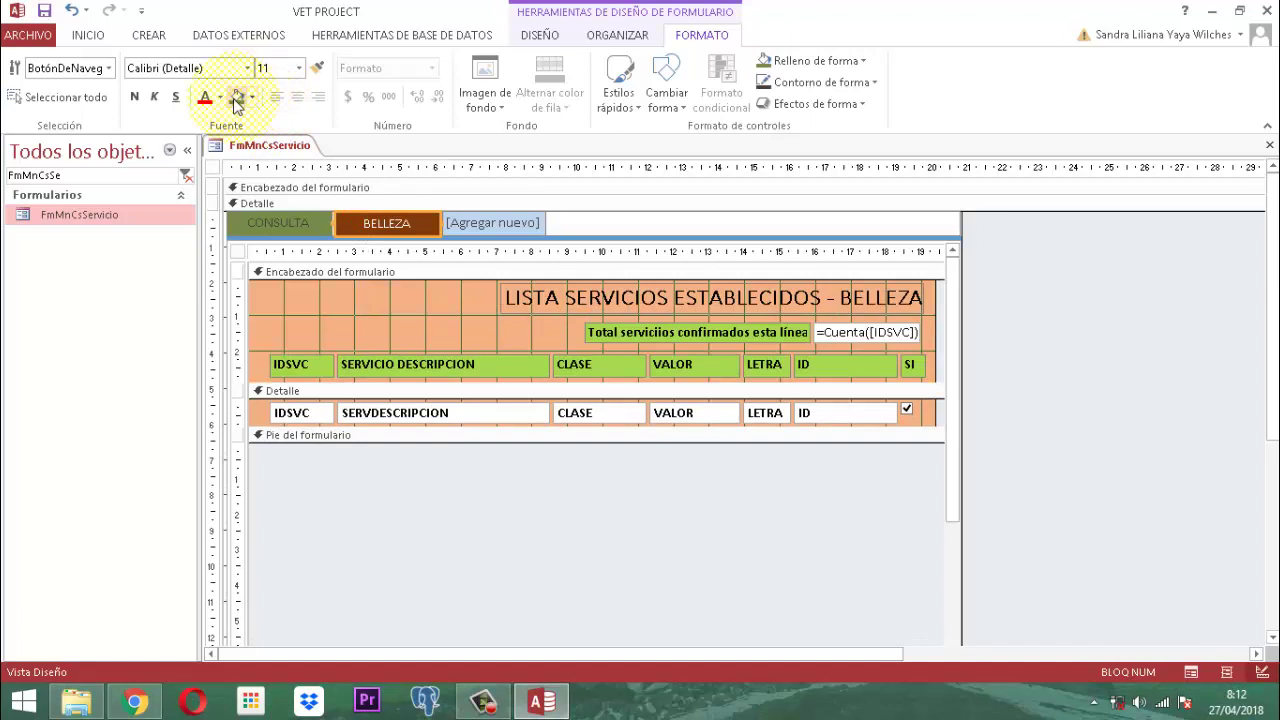
pyautogui.click(492, 224)
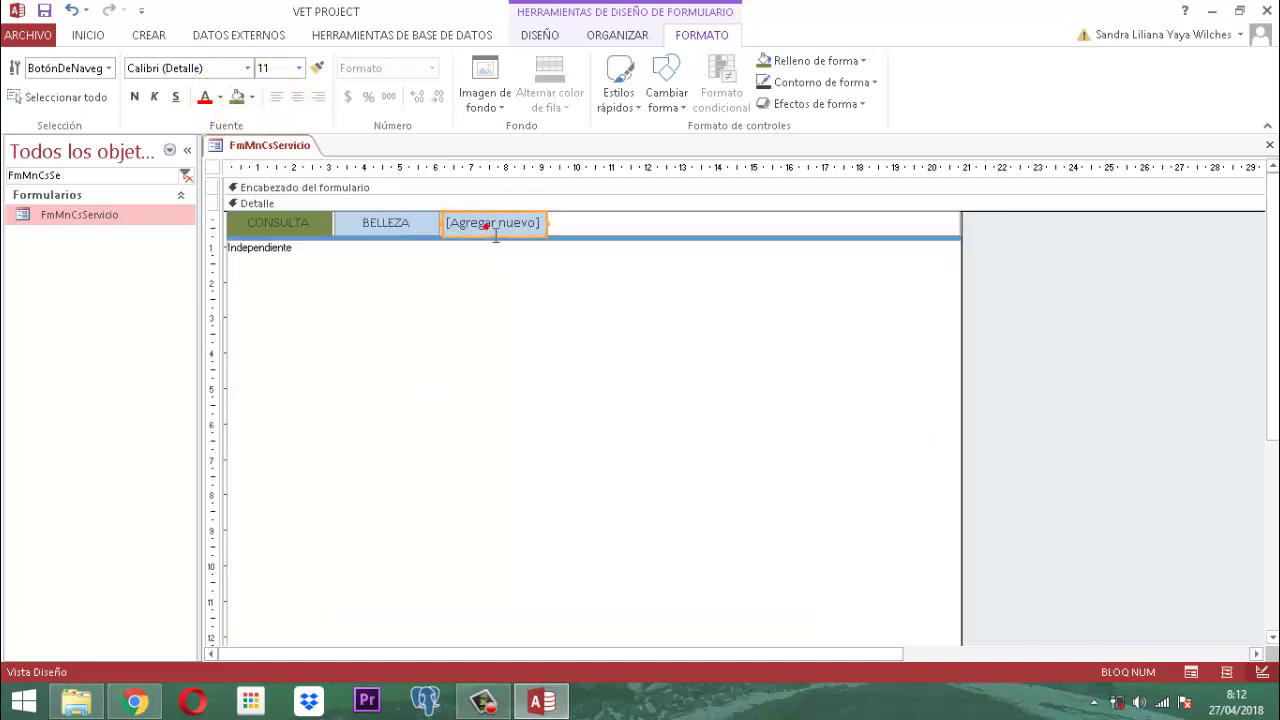
pyautogui.click(237, 97)
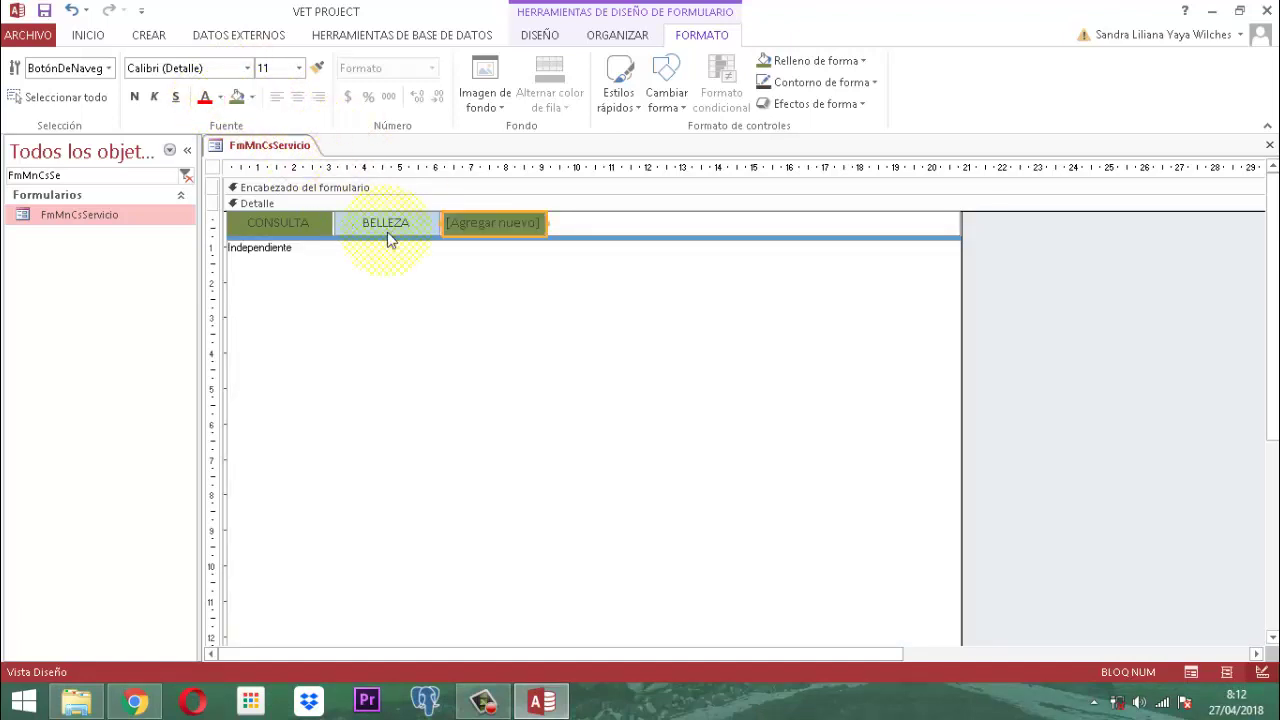
pyautogui.click(632, 229)
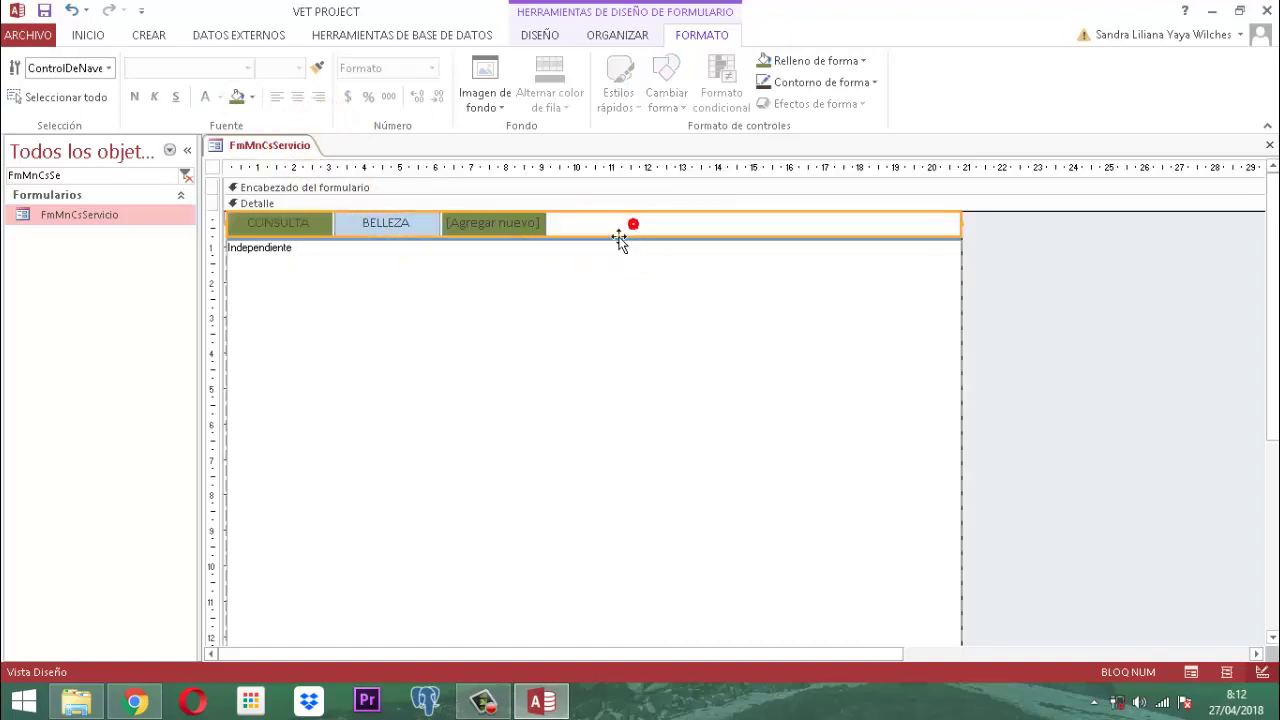
pyautogui.click(425, 237)
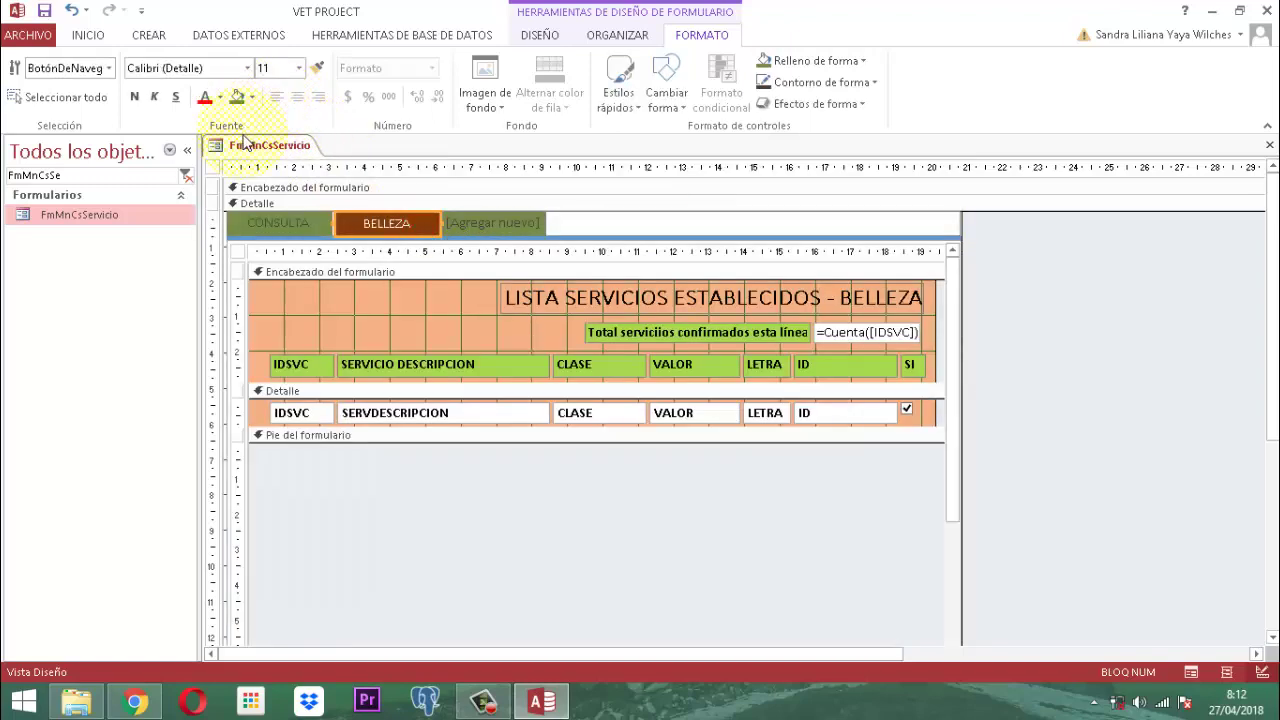
pyautogui.click(296, 224)
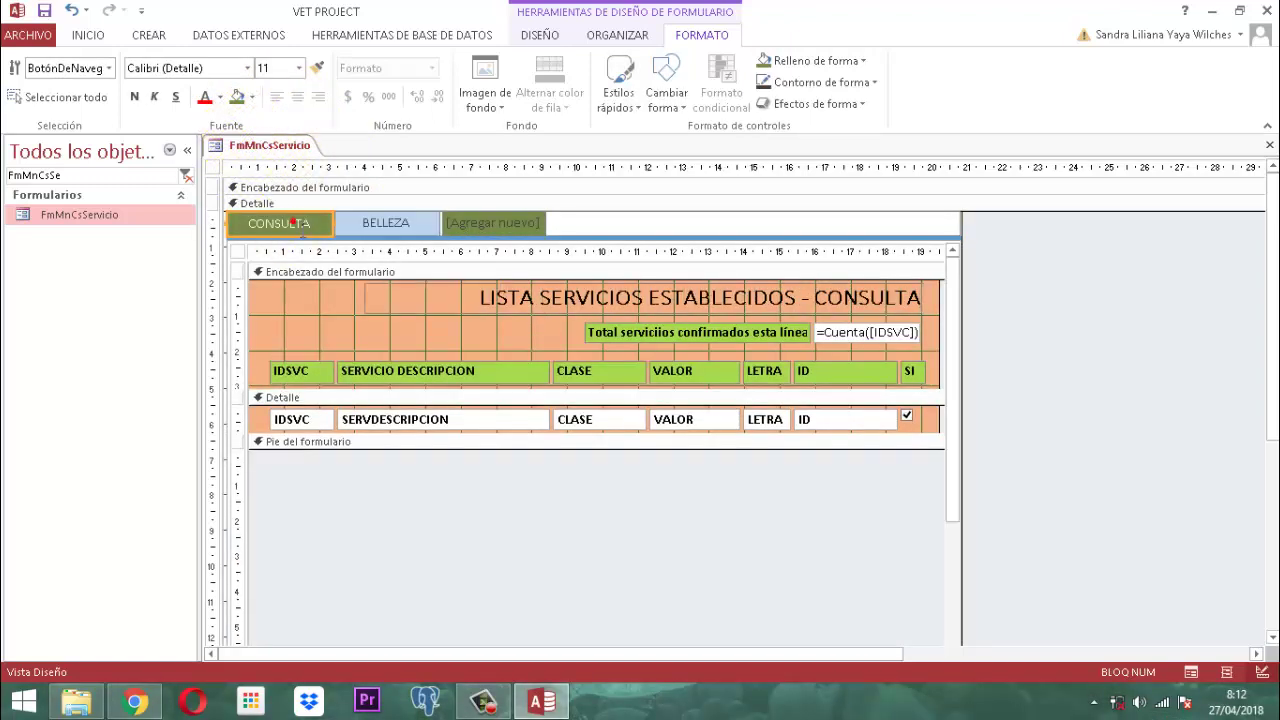
pyautogui.click(372, 230)
pyautogui.click(308, 228)
pyautogui.click(427, 224)
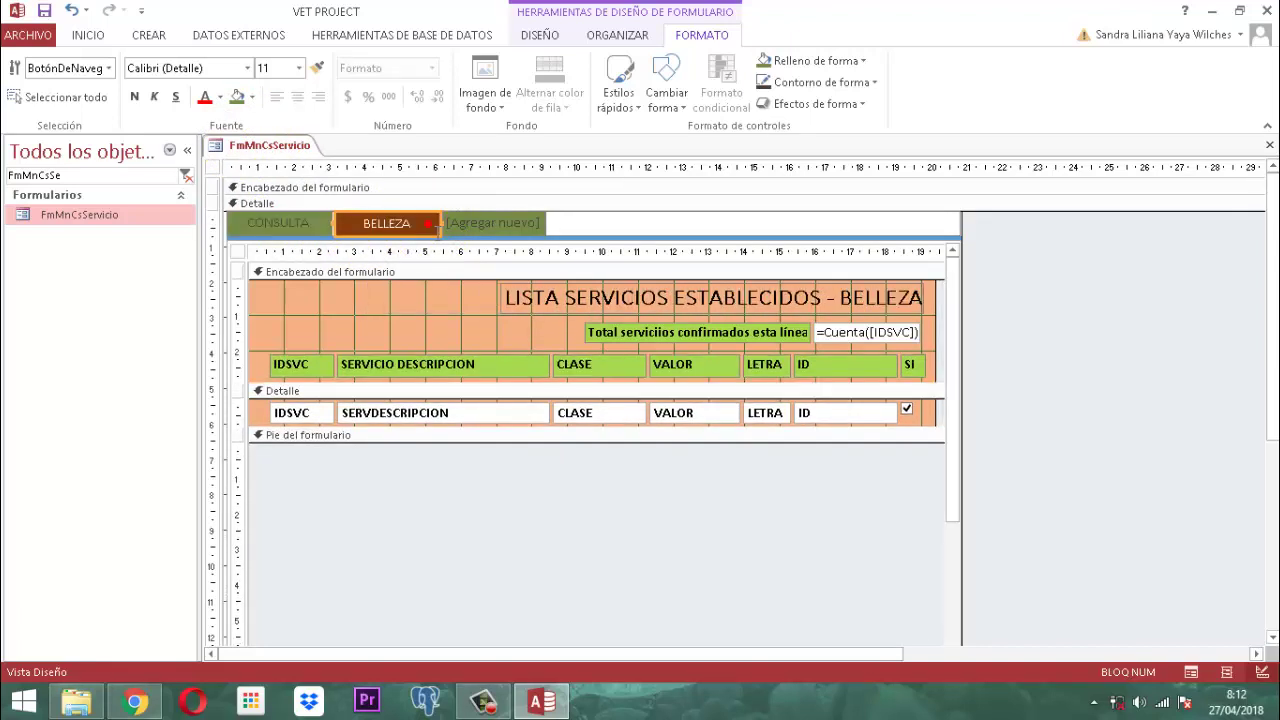
# Step: Save and close the FmMnCsServicio form, and restart the Vet Project database from the software veterinarias folder
pyautogui.rightClick(250, 145)
pyautogui.click(295, 158)
pyautogui.rightClick(262, 145)
pyautogui.click(298, 172)
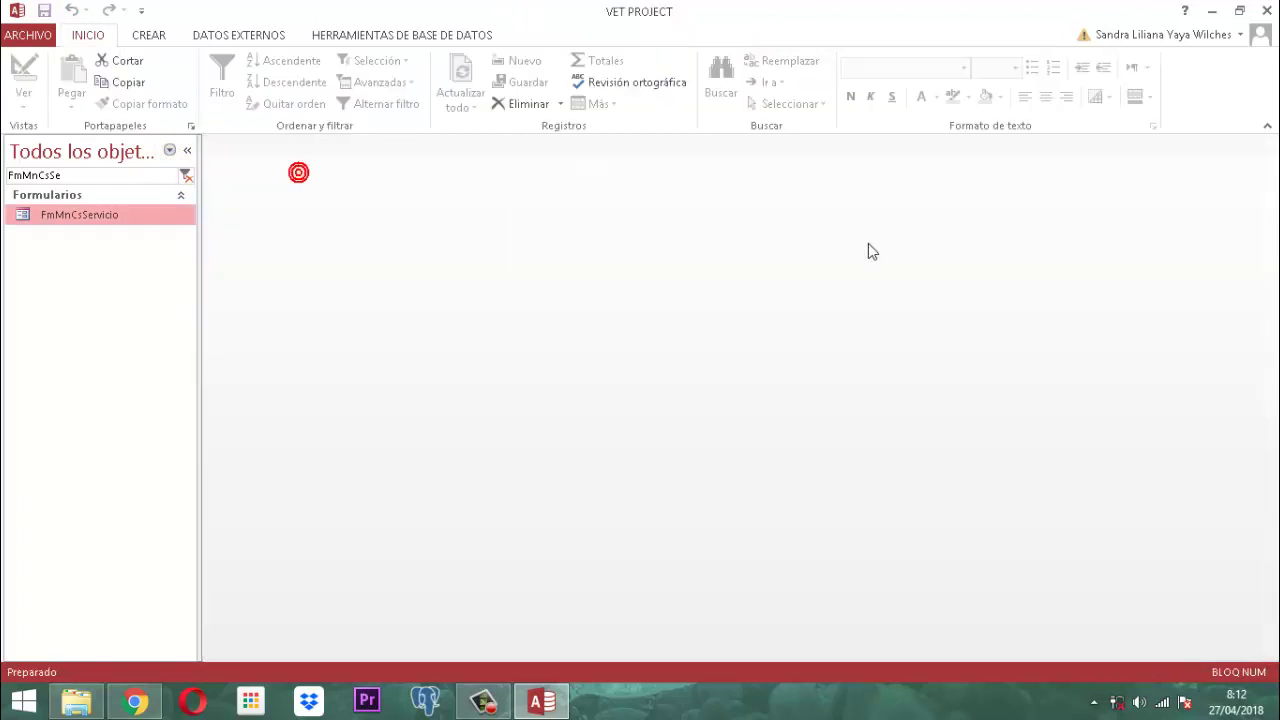
pyautogui.click(1264, 10)
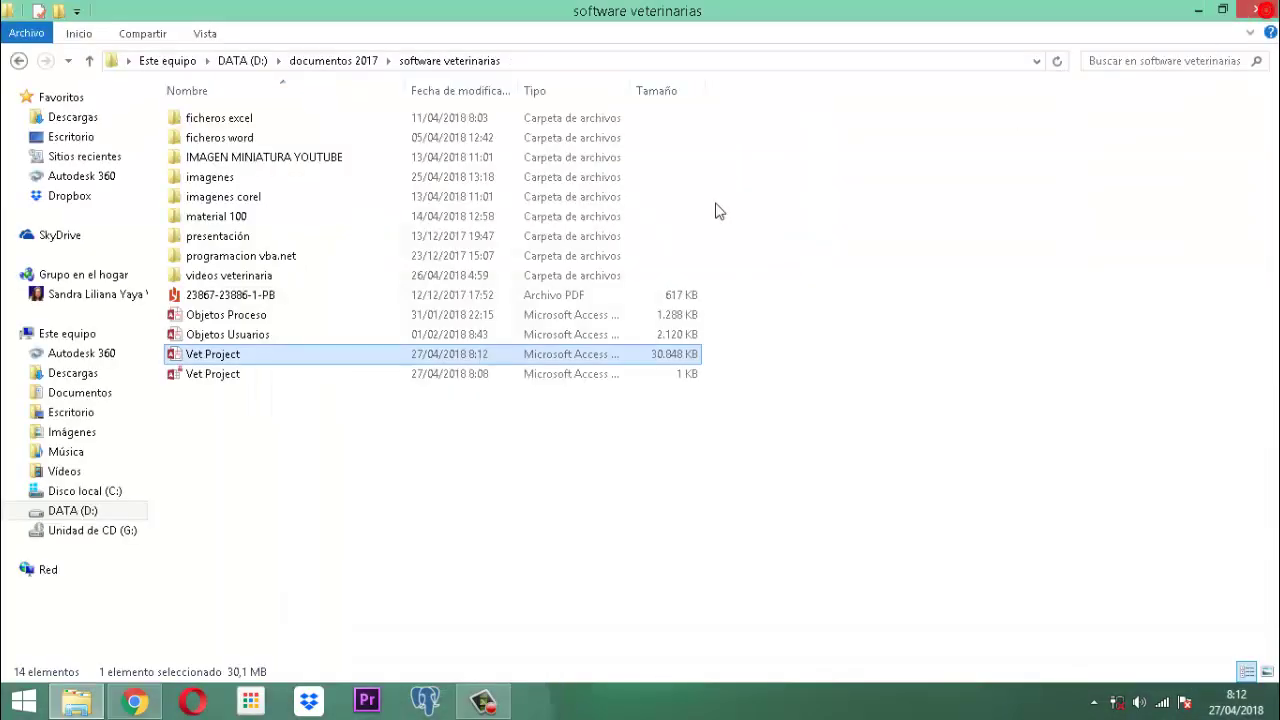
pyautogui.doubleClick(207, 355)
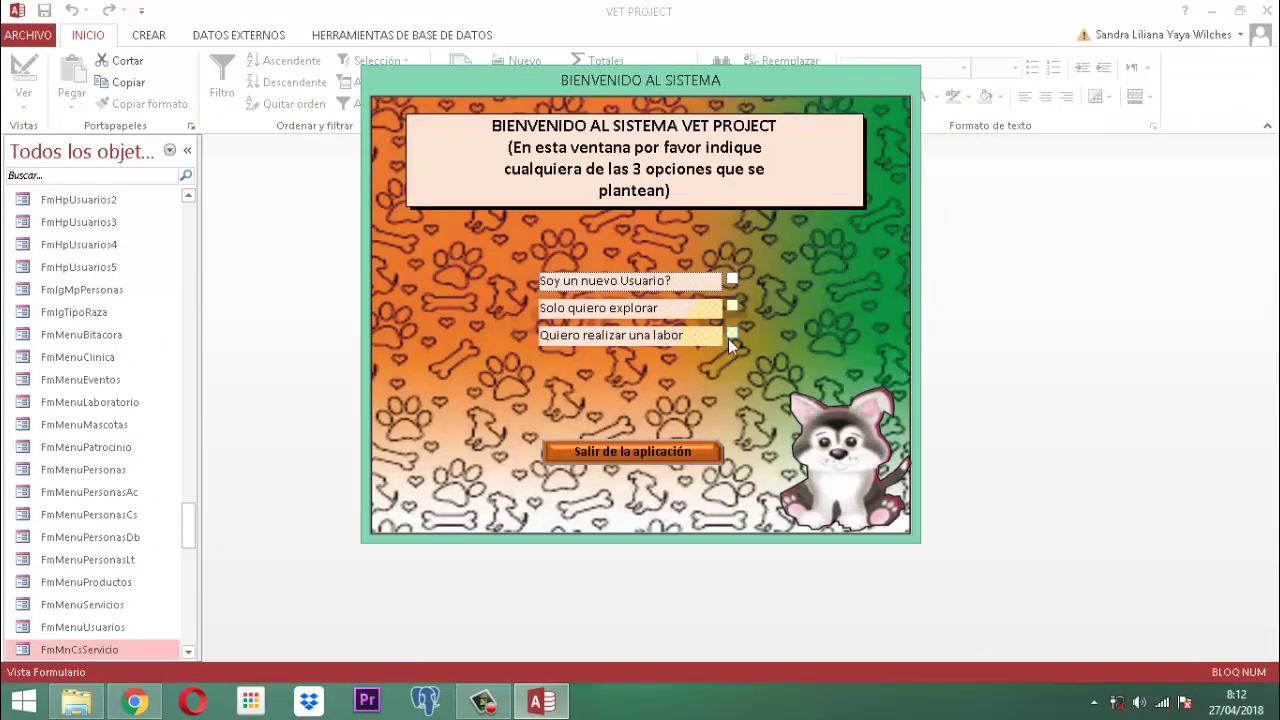
# Step: Choose "Quiero realizar una labor", pick the user account from the list, and sign in with its password
pyautogui.click(731, 335)
pyautogui.scroll(-2, 390, 303)
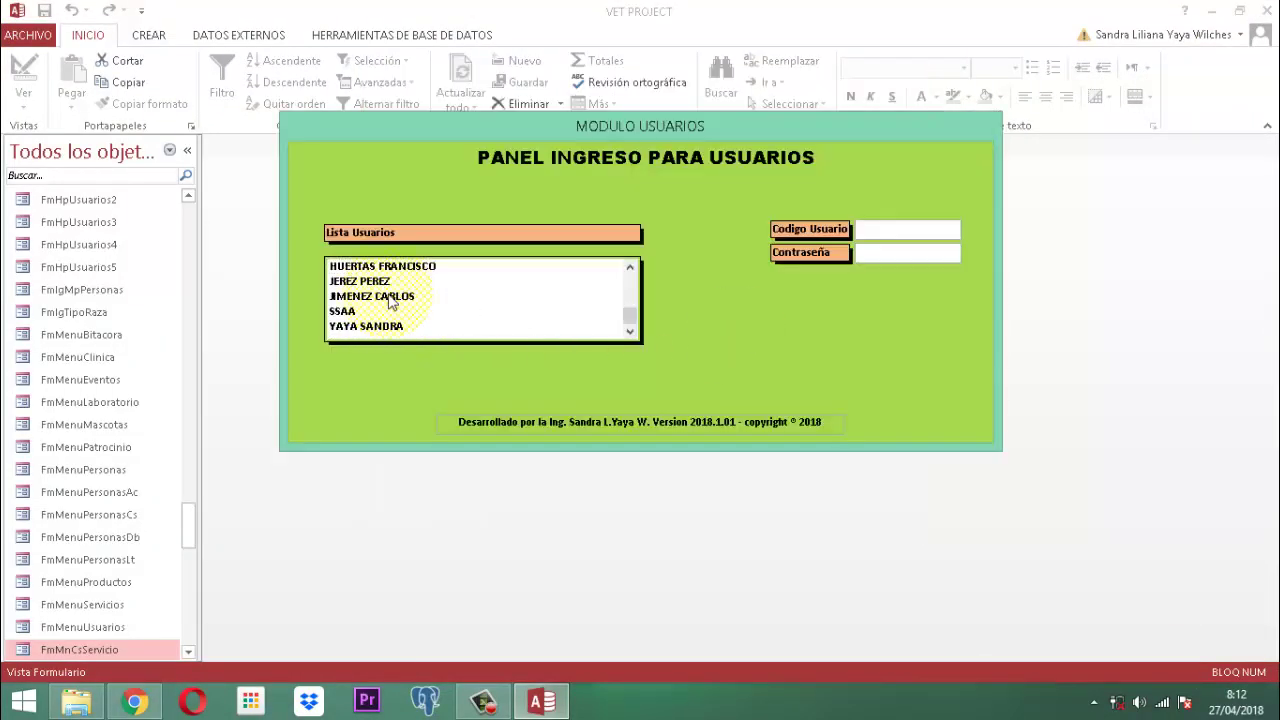
pyautogui.click(390, 296)
pyautogui.click(390, 296)
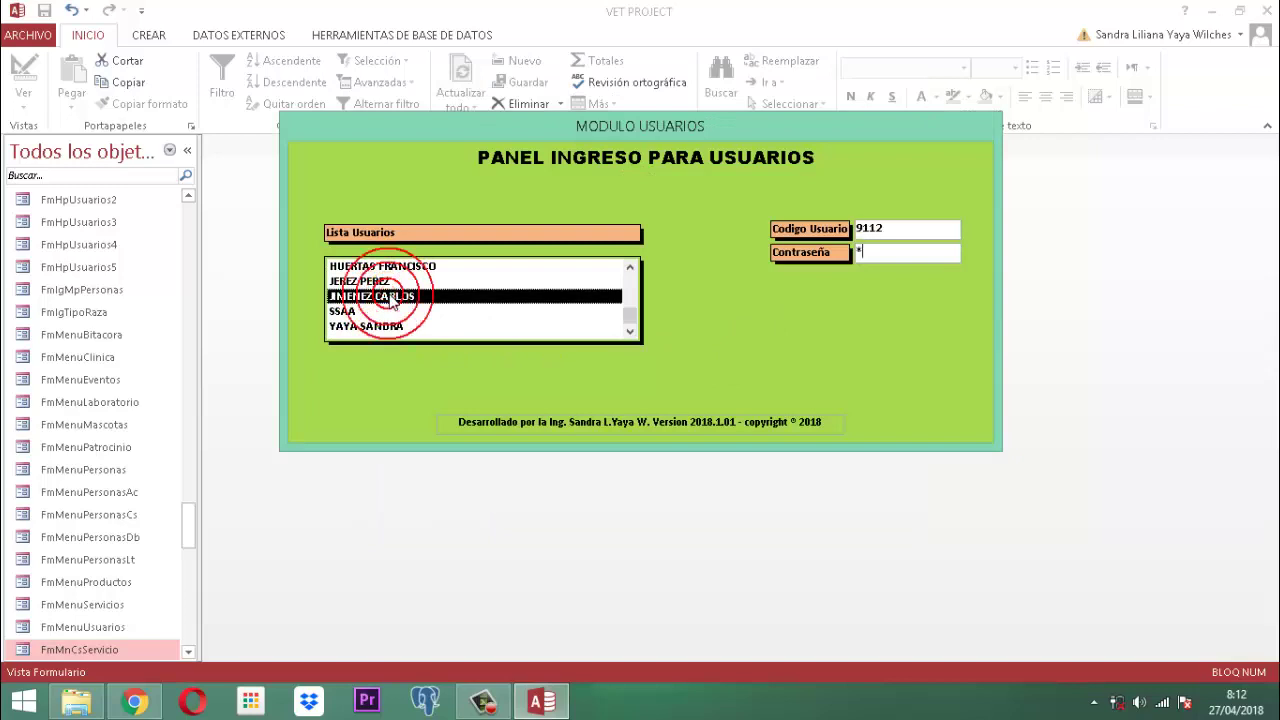
pyautogui.write('**')
pyautogui.press('Return')
pyautogui.press('Return')
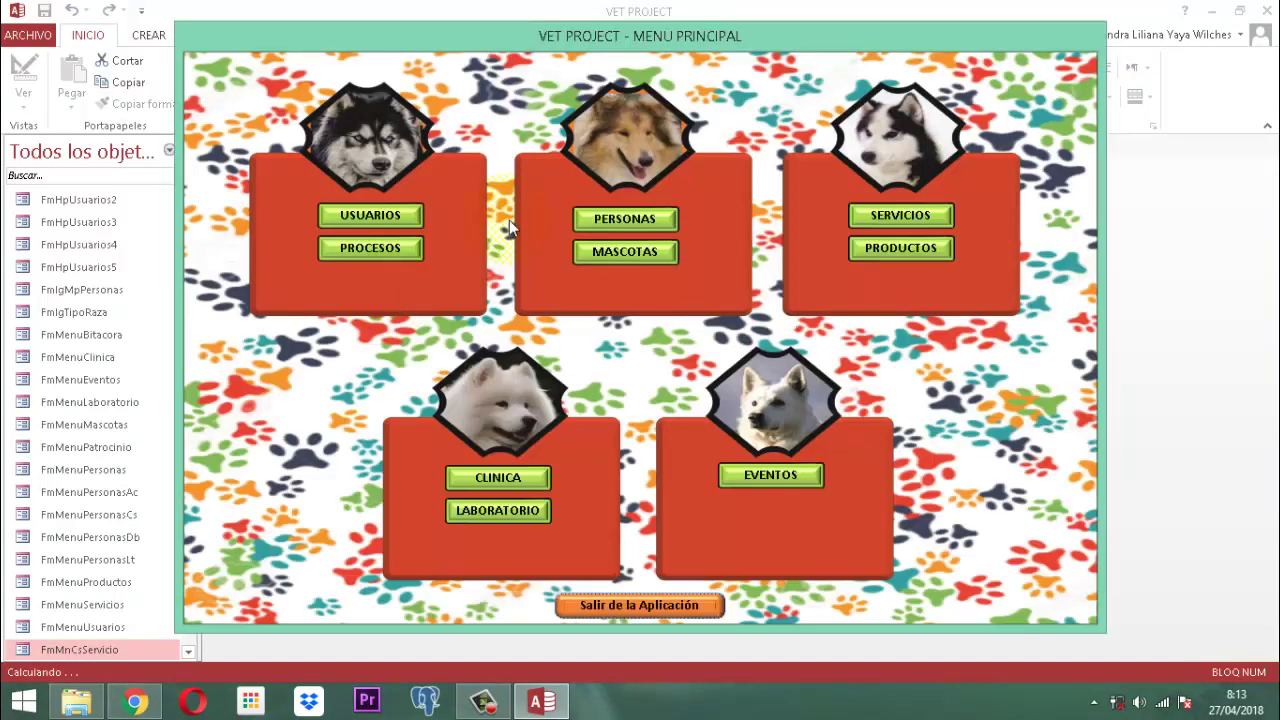
# Step: Open CONSULTAS in the SERVICIOS module and alternate between the CONSULTA and BELLEZA tabs to examine their colors and service lists
pyautogui.click(900, 214)
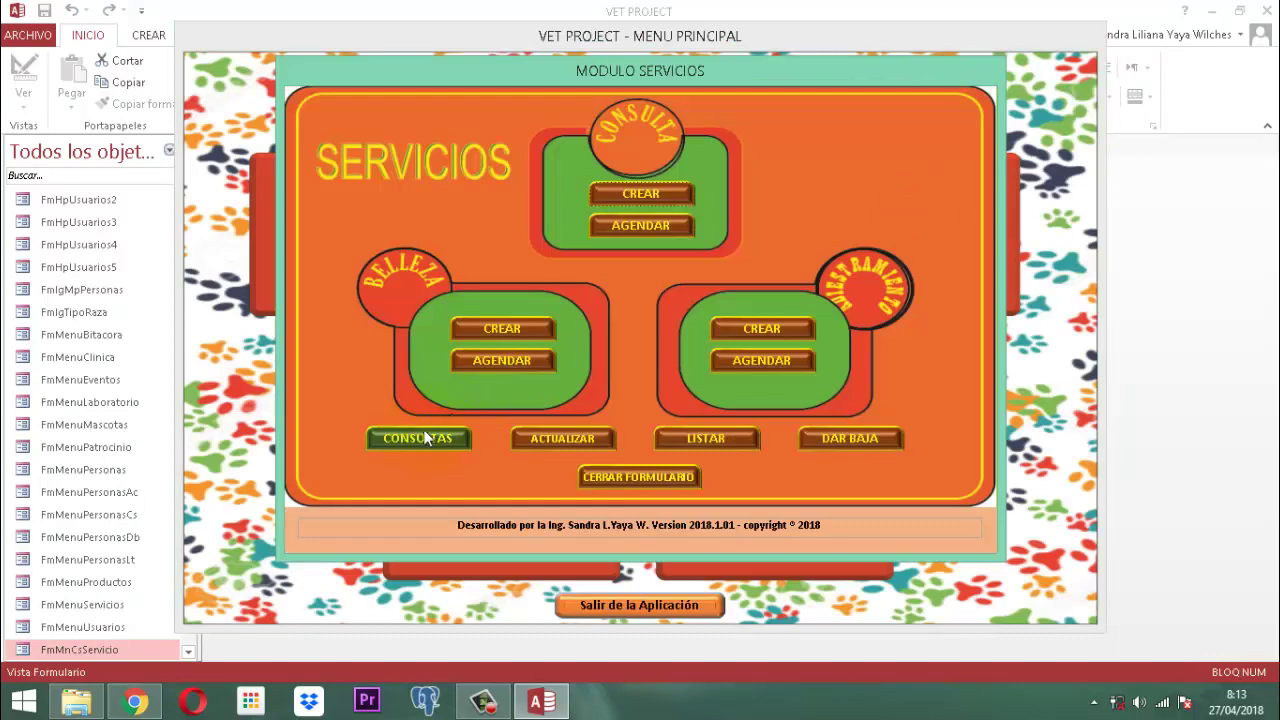
pyautogui.click(425, 438)
pyautogui.click(415, 90)
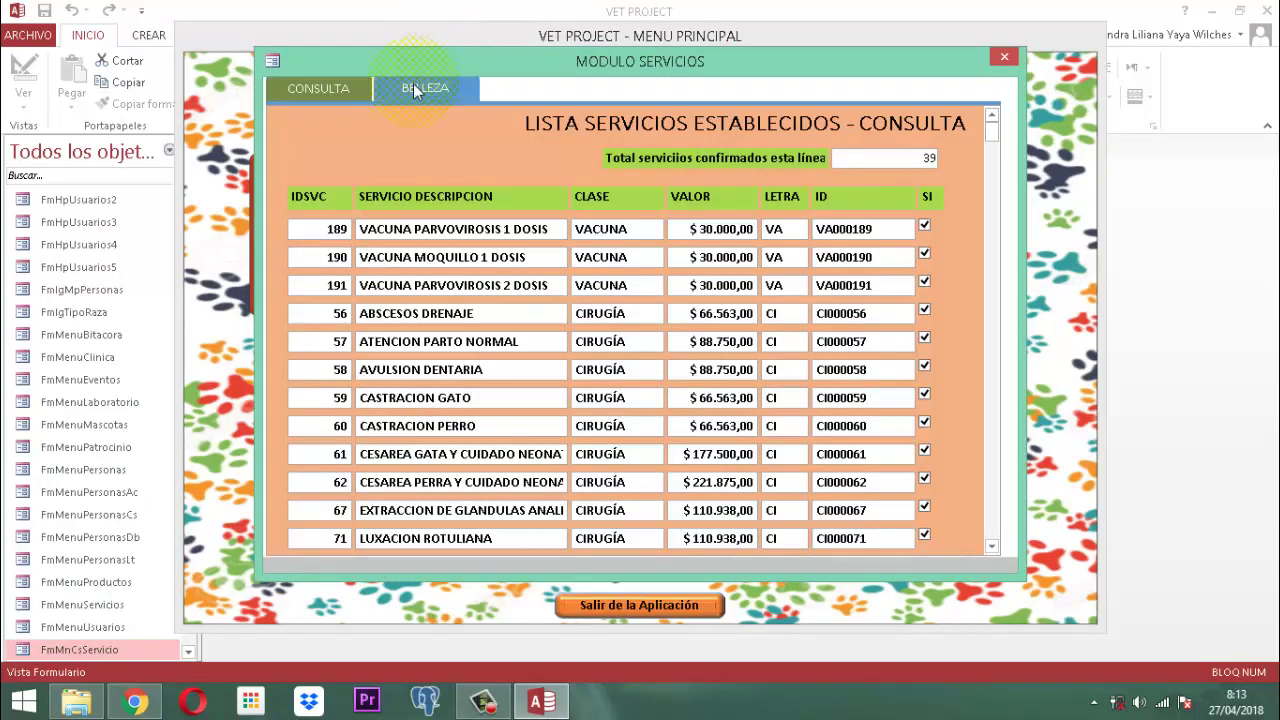
pyautogui.click(326, 88)
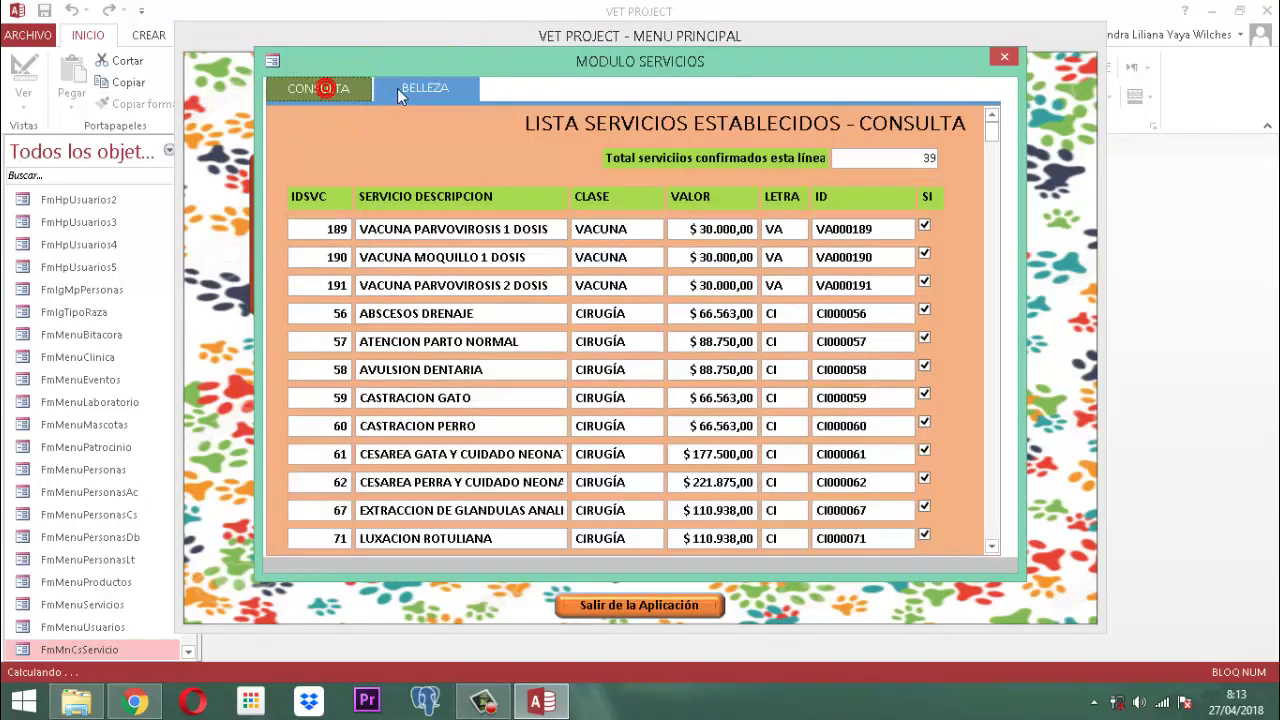
pyautogui.click(397, 88)
pyautogui.click(305, 88)
pyautogui.click(400, 88)
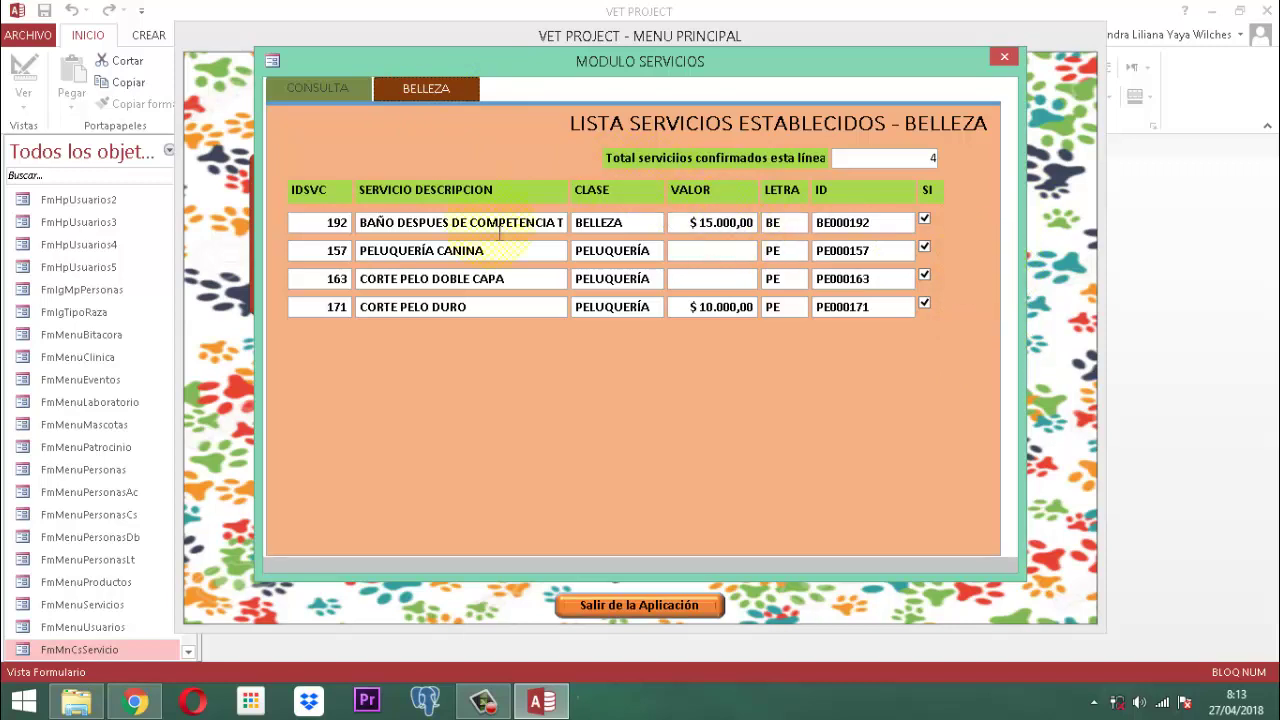
pyautogui.click(319, 91)
pyautogui.click(414, 89)
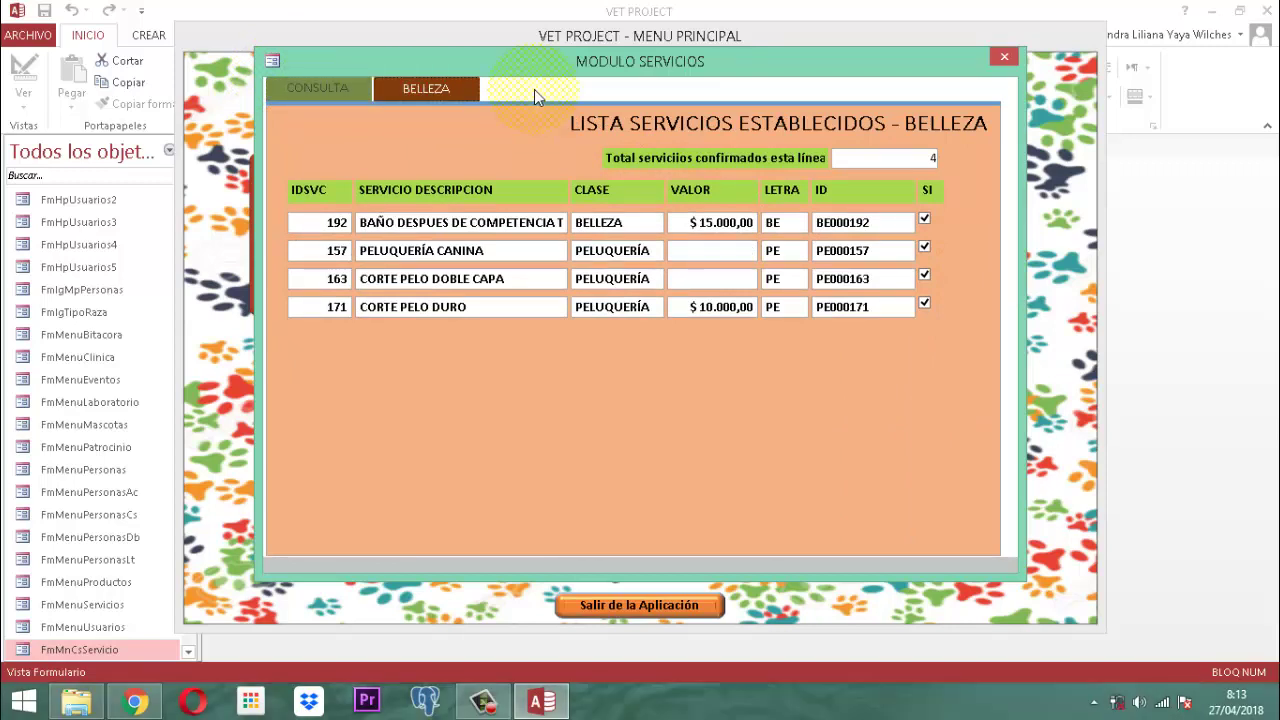
pyautogui.click(335, 91)
pyautogui.click(415, 92)
pyautogui.click(339, 96)
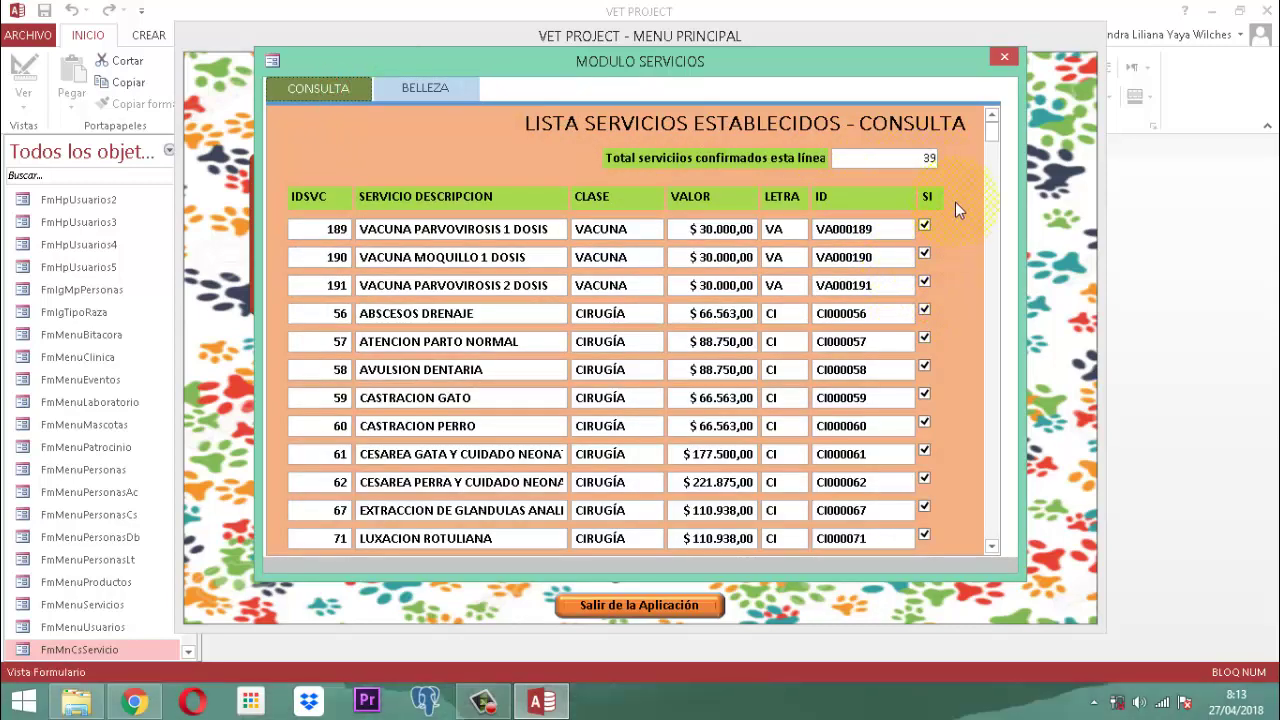
# Step: Test whether the SI checkbox of VACUNA PARVOVIROSIS 2 DOSIS can be changed in the CONSULTA list
pyautogui.click(925, 285)
pyautogui.click(925, 285)
pyautogui.click(925, 285)
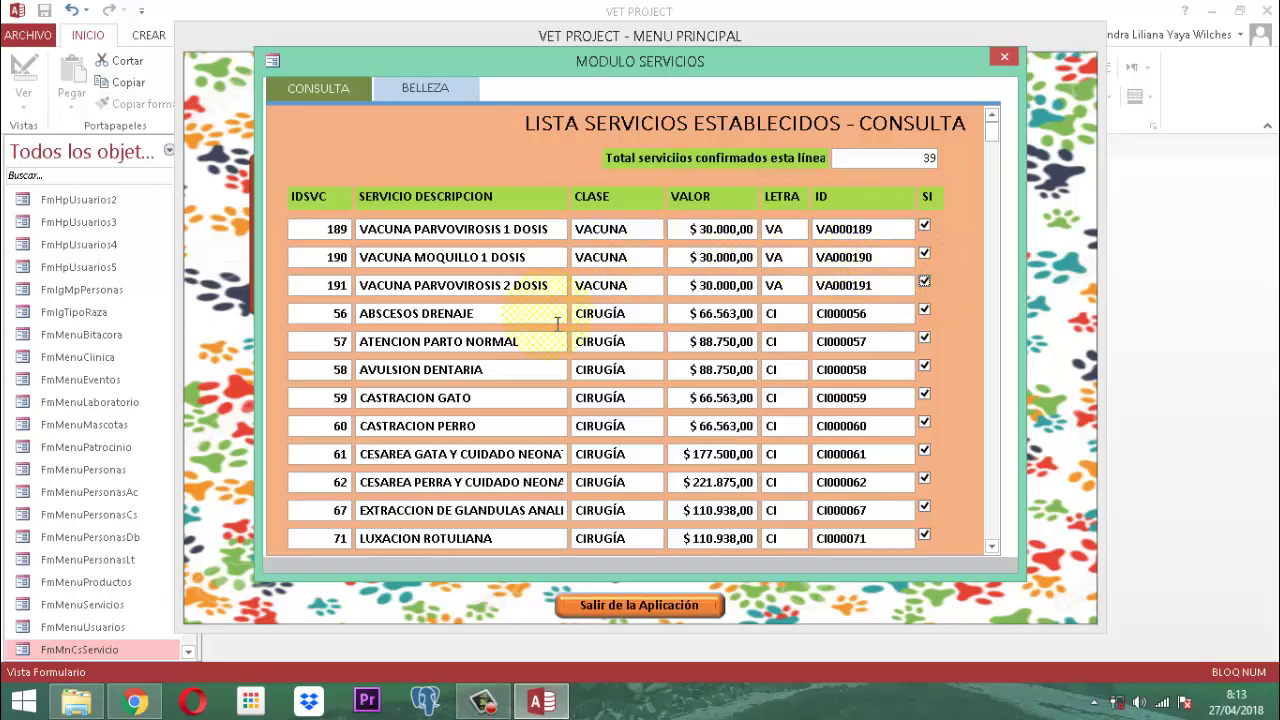
# Step: Close the services consultation form, the SERVICIOS module and the main menu
pyautogui.click(1005, 60)
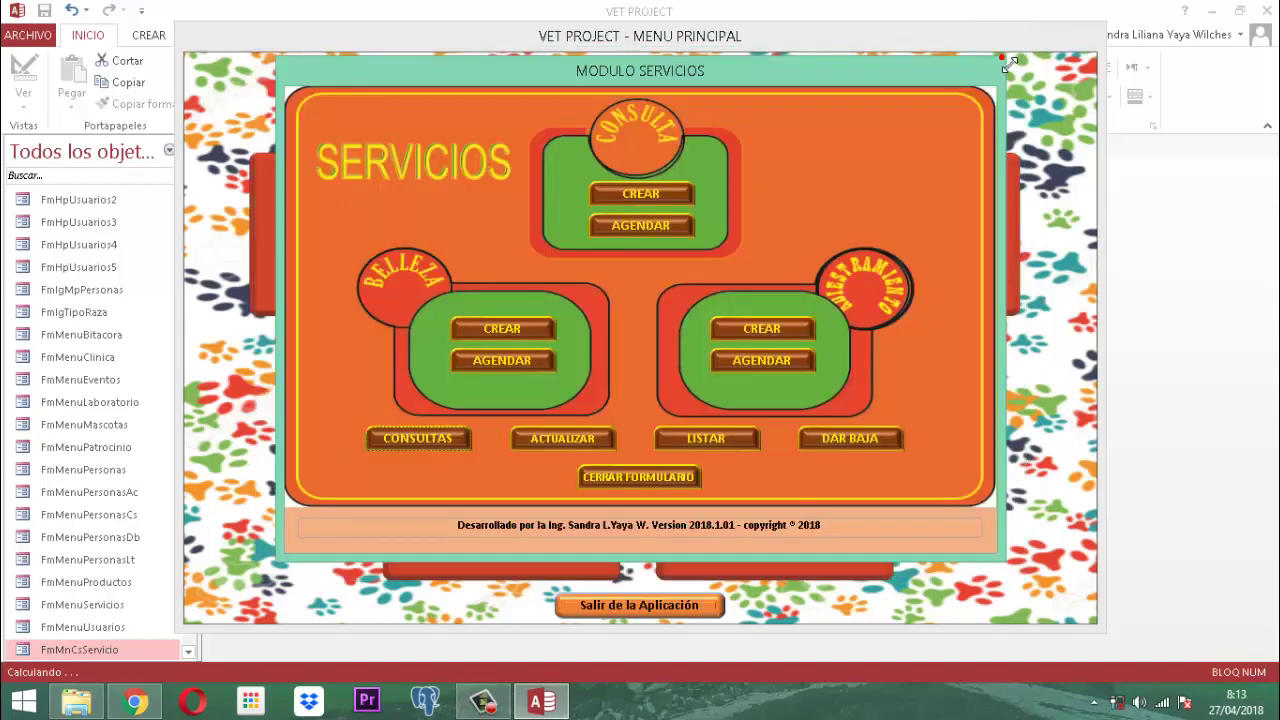
pyautogui.click(623, 478)
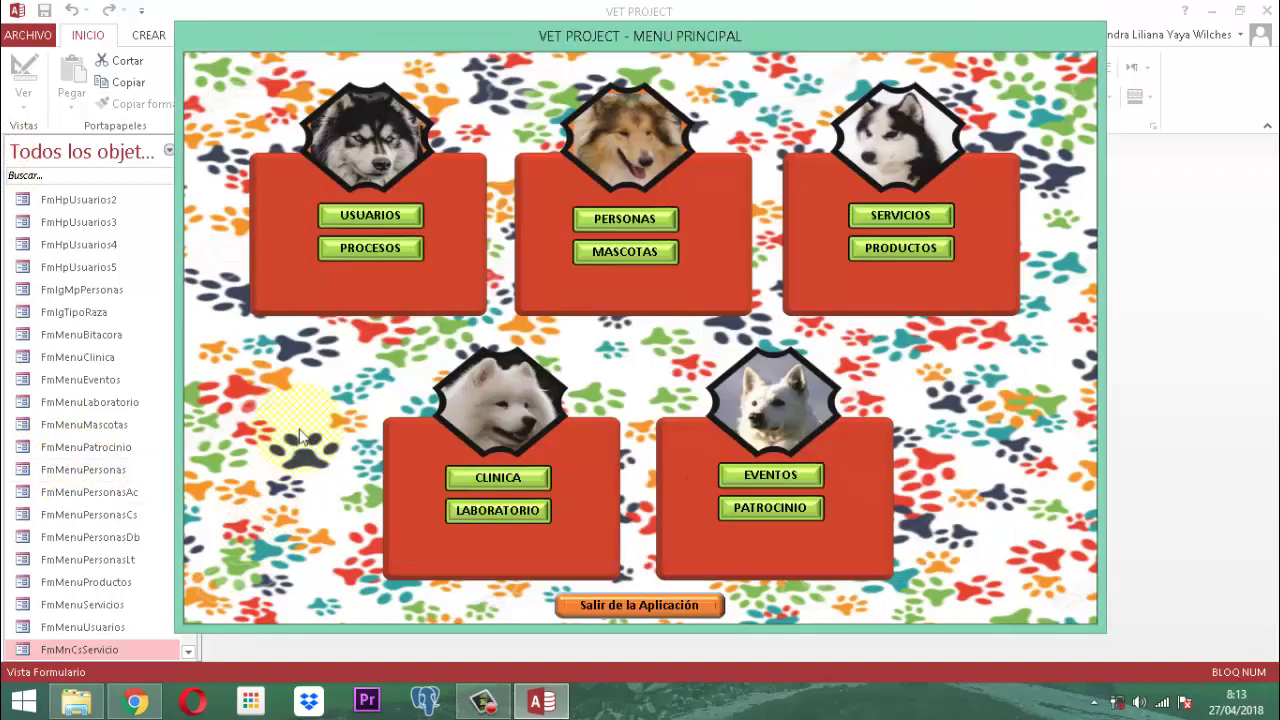
pyautogui.rightClick(601, 31)
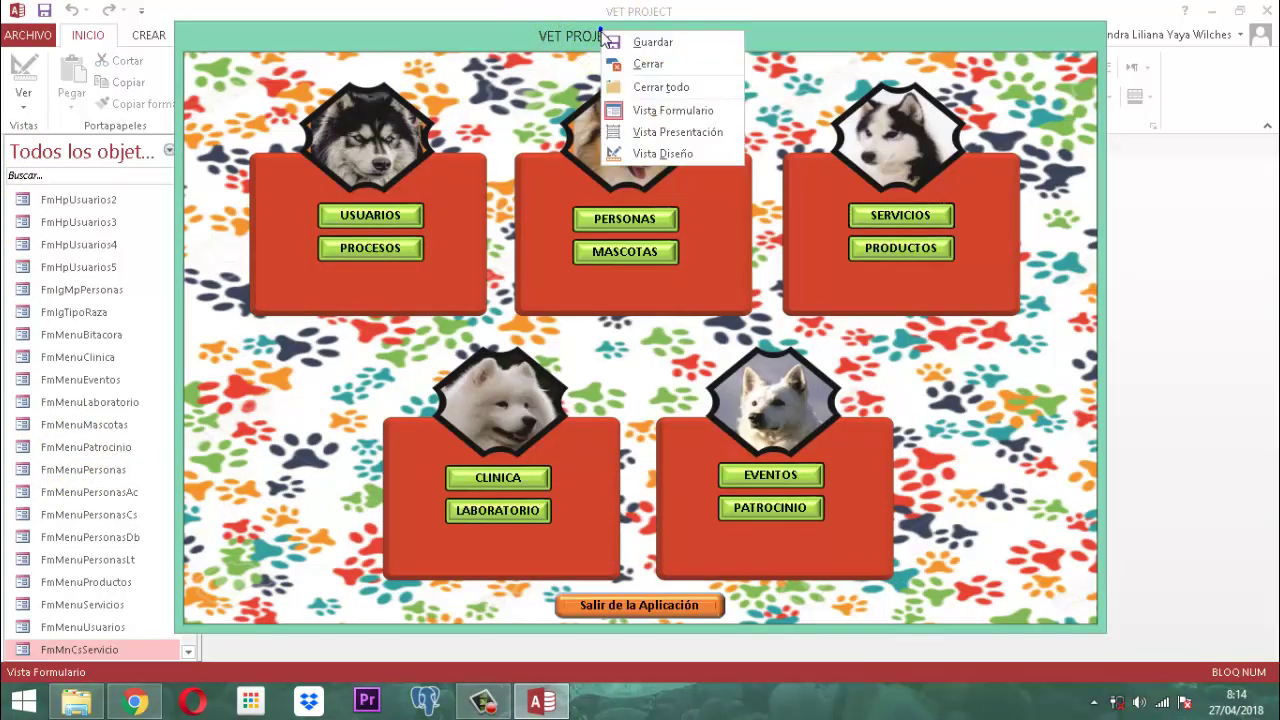
pyautogui.click(649, 66)
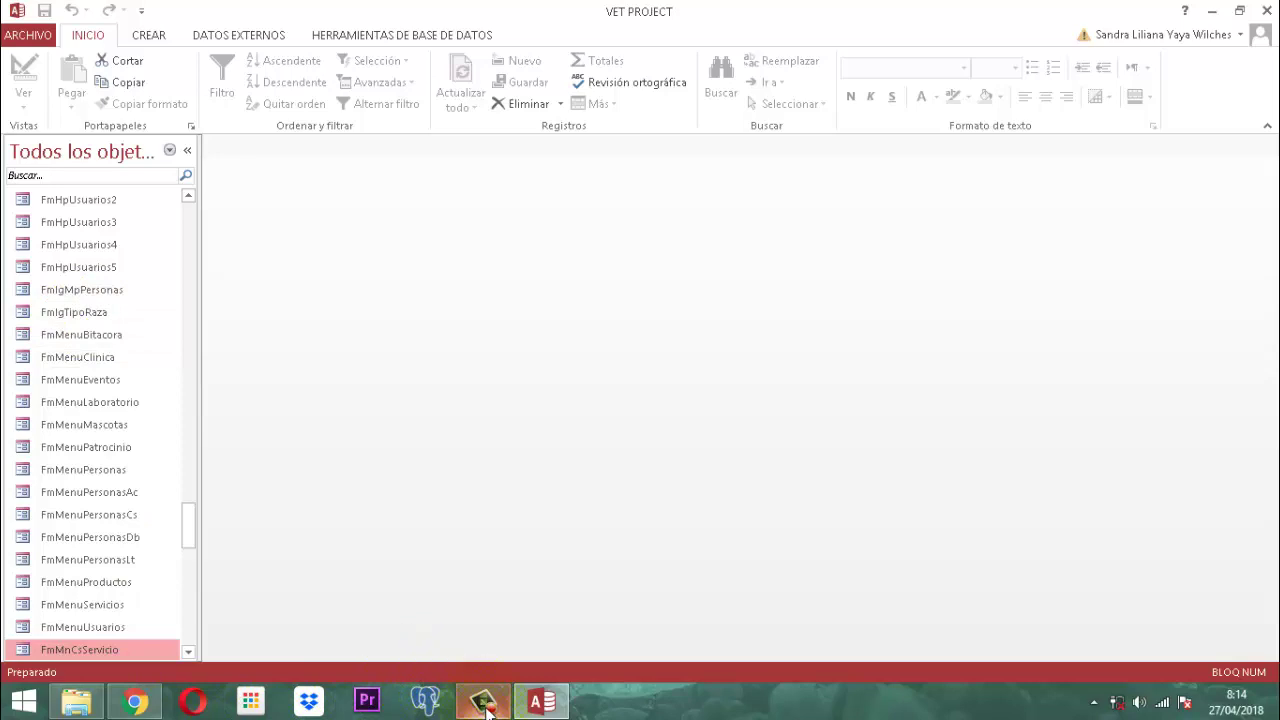
pyautogui.moveTo(487, 708)
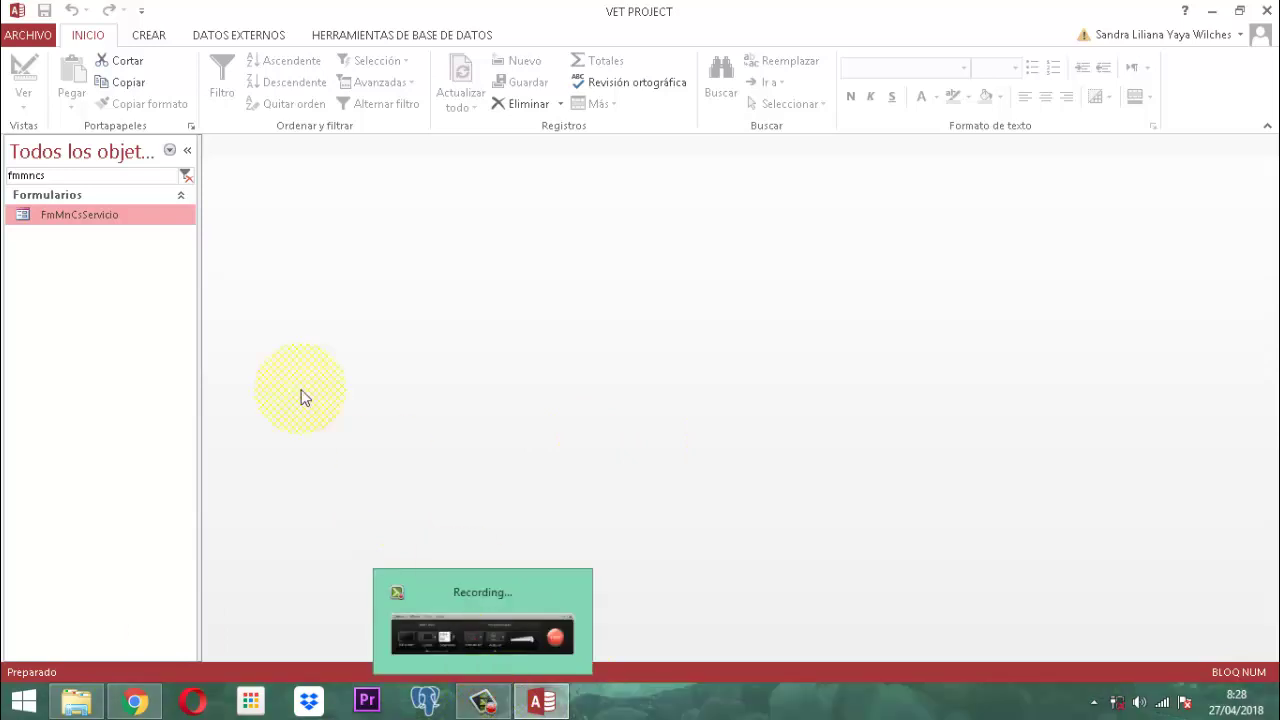
# Step: Open FmMnCsServicio in design view and alternate between the CONSULTA and BELLEZA navigation buttons to examine their subforms
pyautogui.rightClick(52, 214)
pyautogui.click(107, 271)
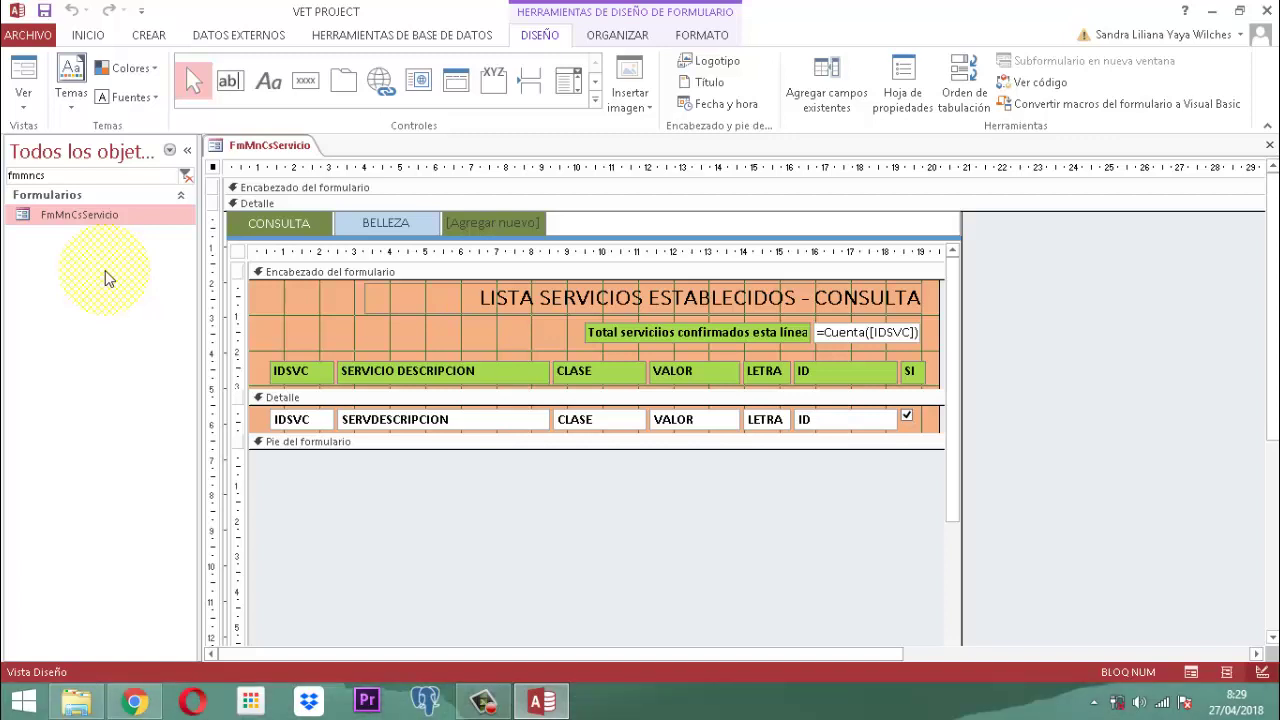
pyautogui.click(281, 226)
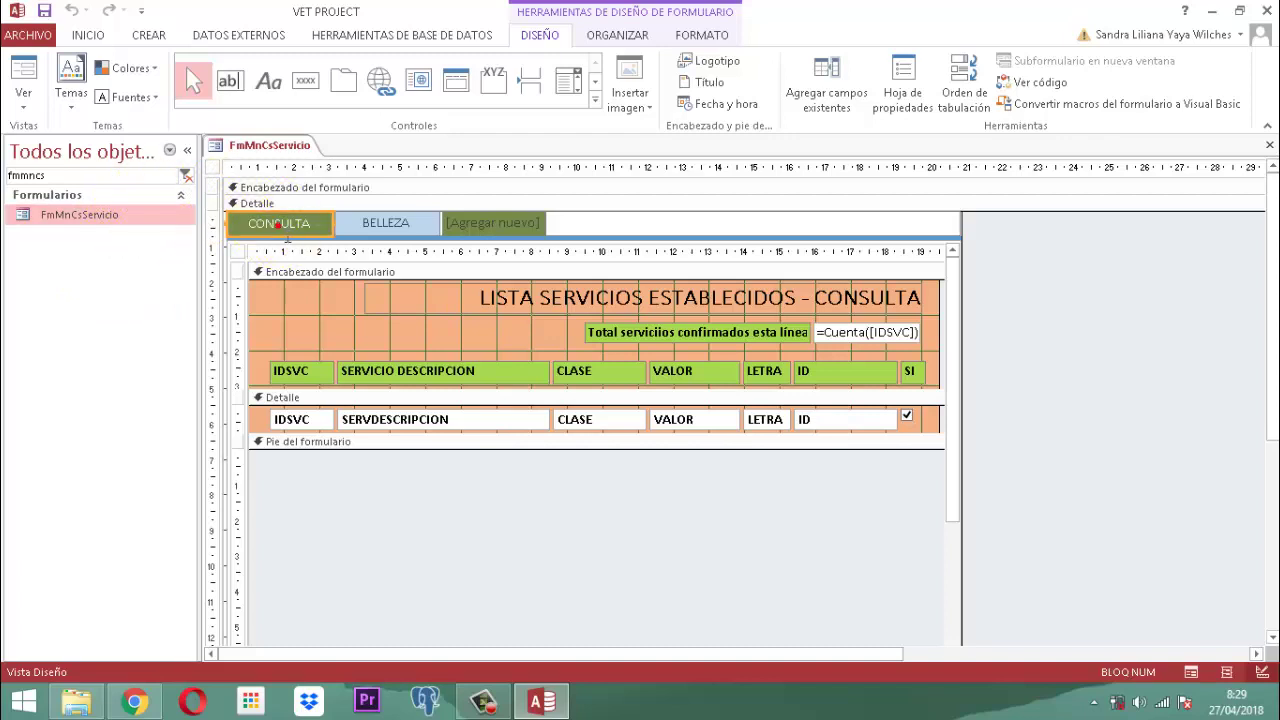
pyautogui.click(350, 222)
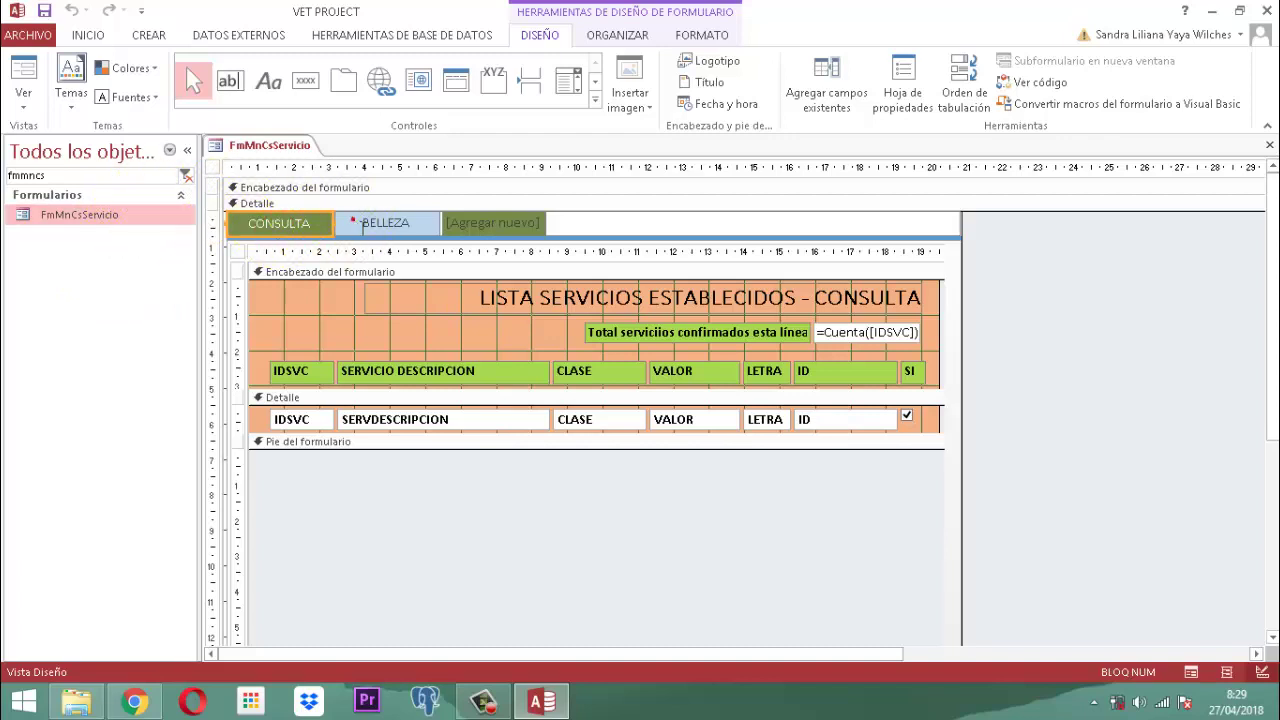
pyautogui.click(304, 225)
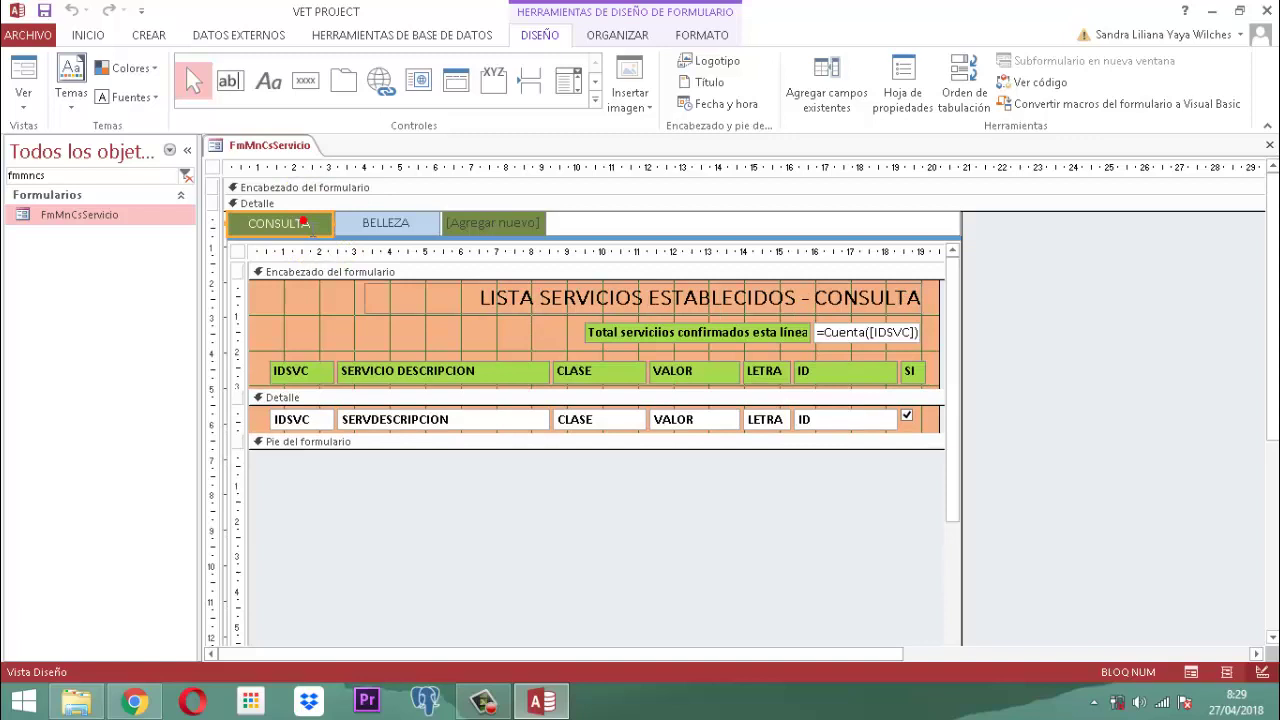
pyautogui.click(362, 227)
pyautogui.click(286, 223)
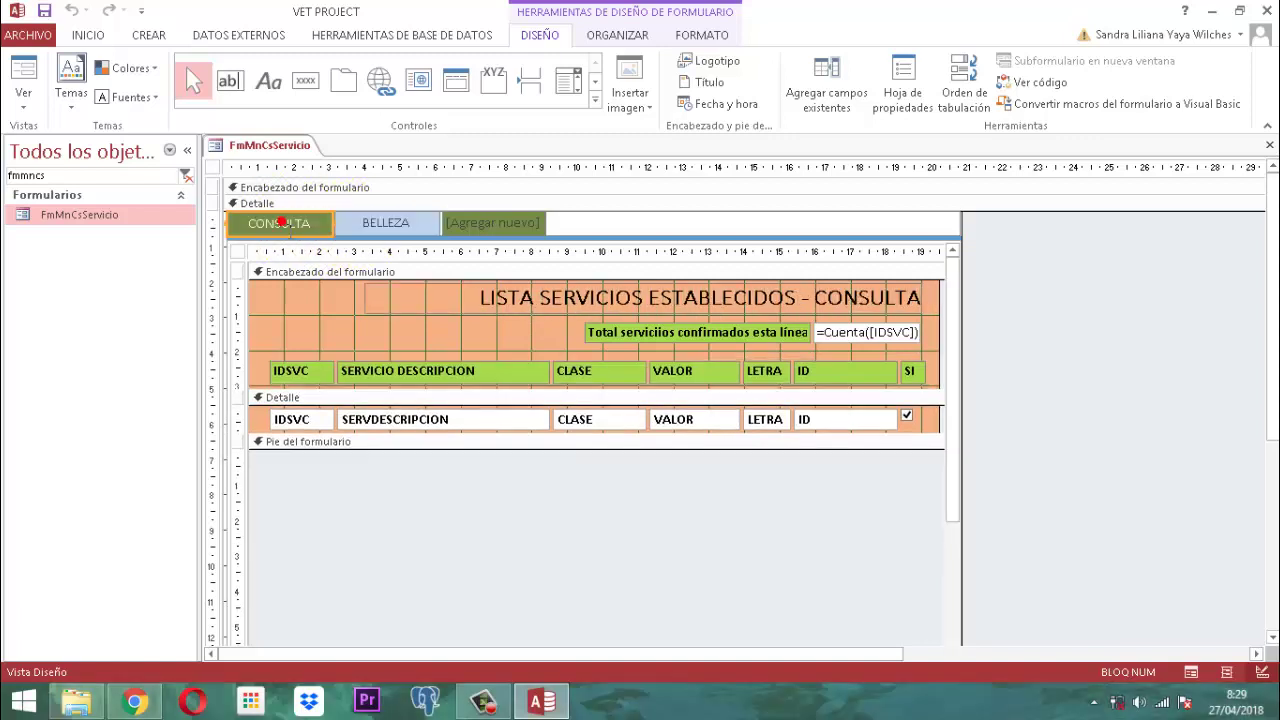
pyautogui.click(575, 300)
pyautogui.click(405, 225)
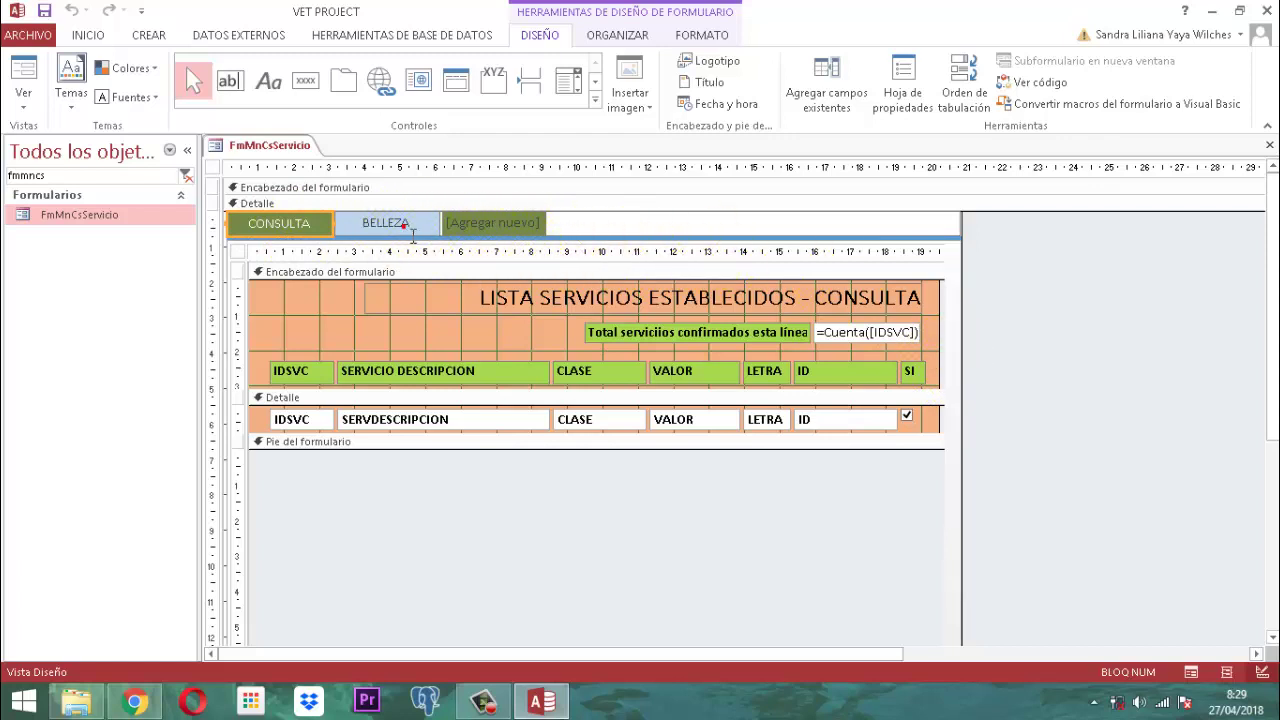
pyautogui.click(268, 223)
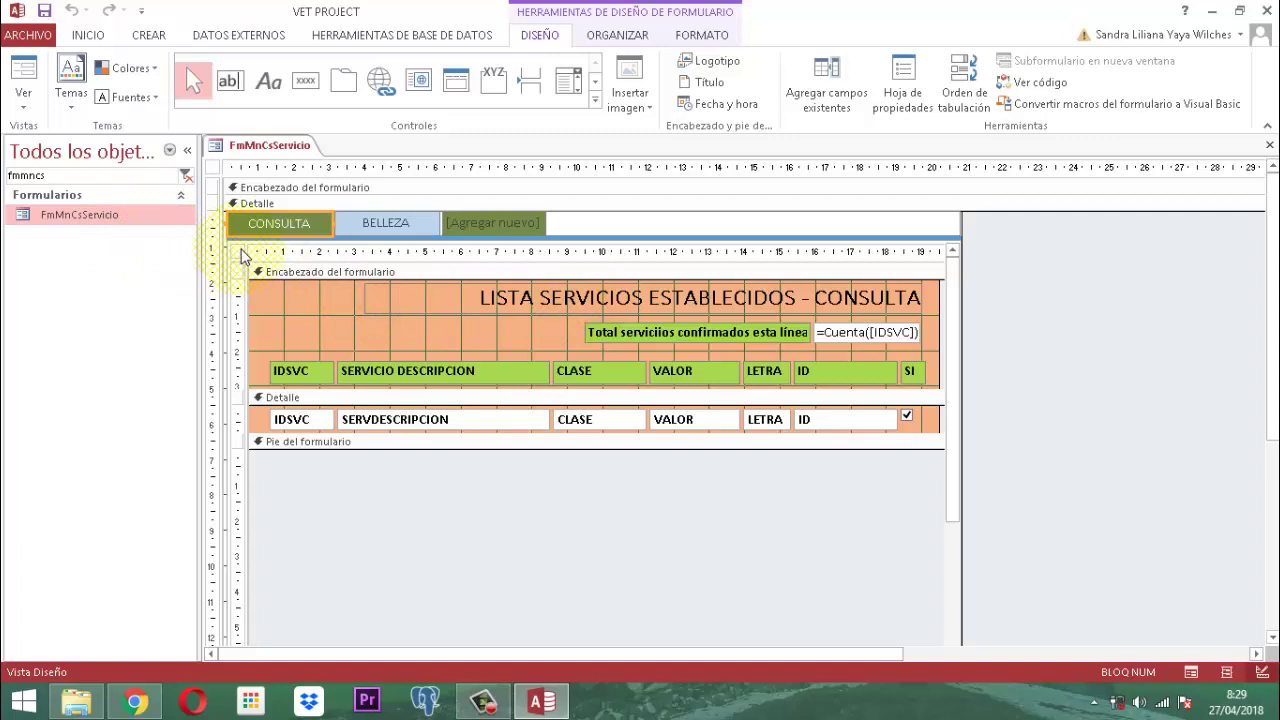
# Step: Examine the navigation subform's Bloqueado property under both the CONSULTA and BELLEZA tabs, and close the property sheet
pyautogui.click(240, 250)
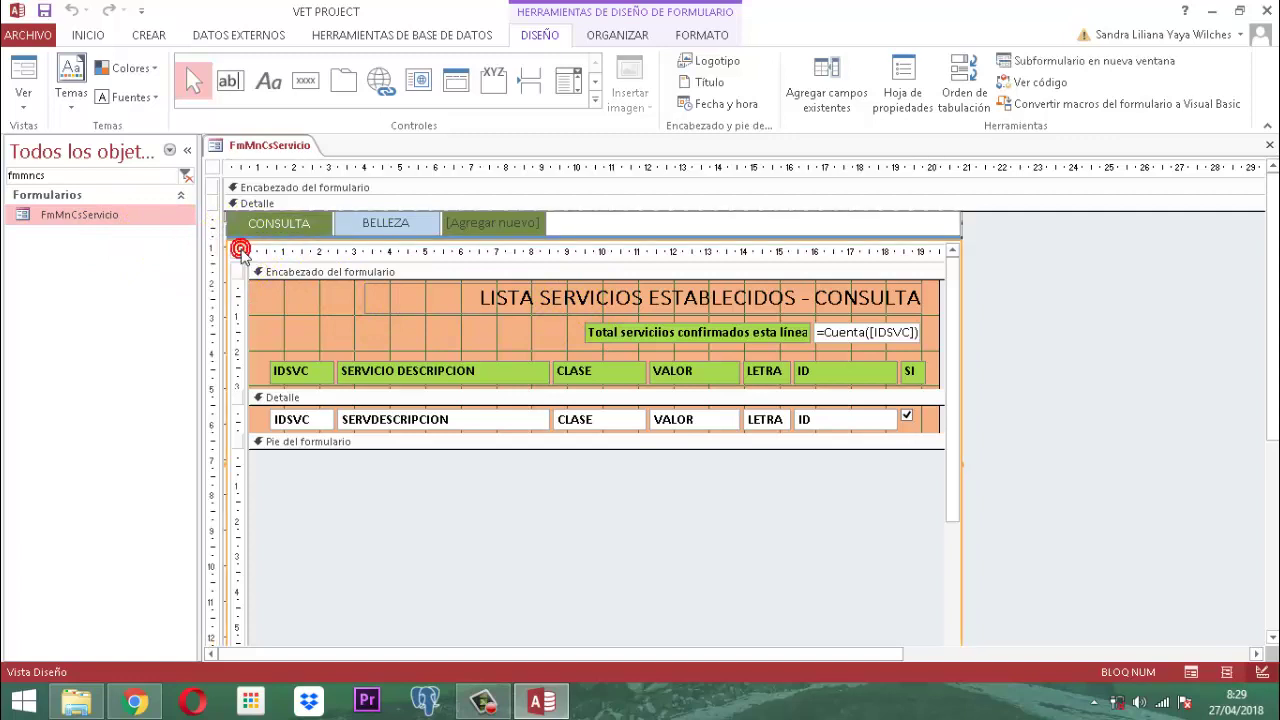
pyautogui.click(916, 88)
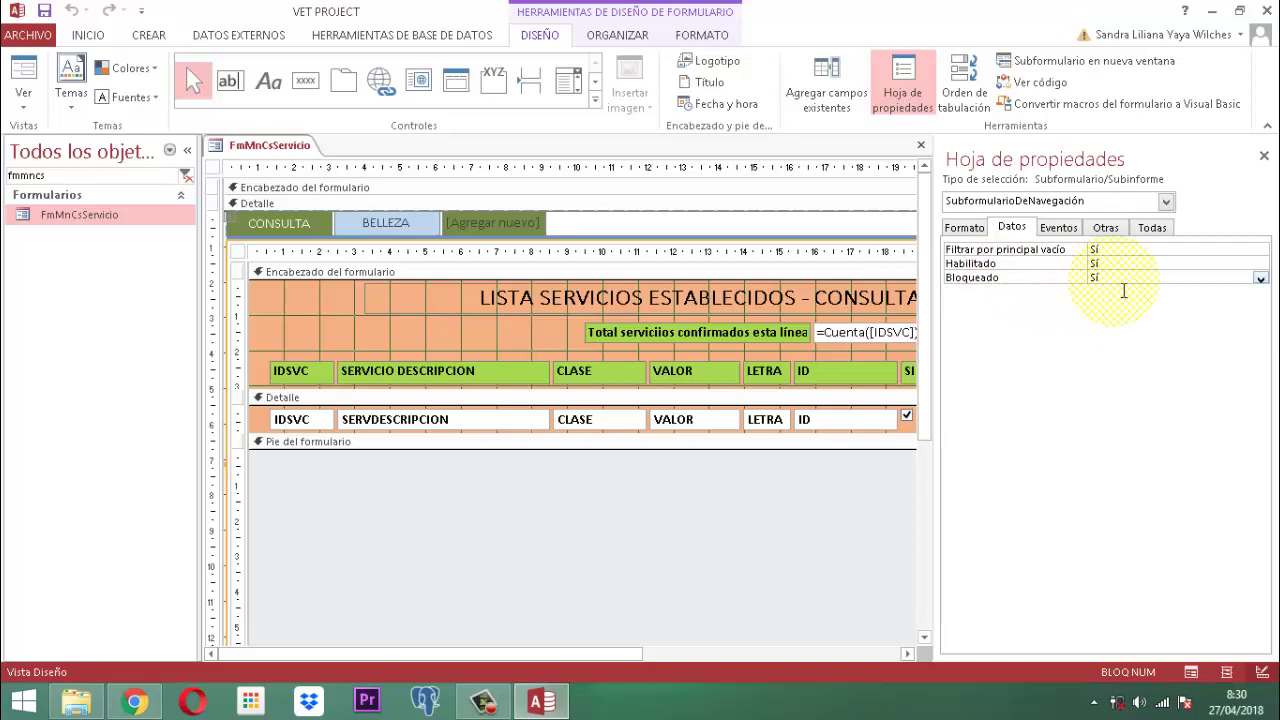
pyautogui.click(381, 232)
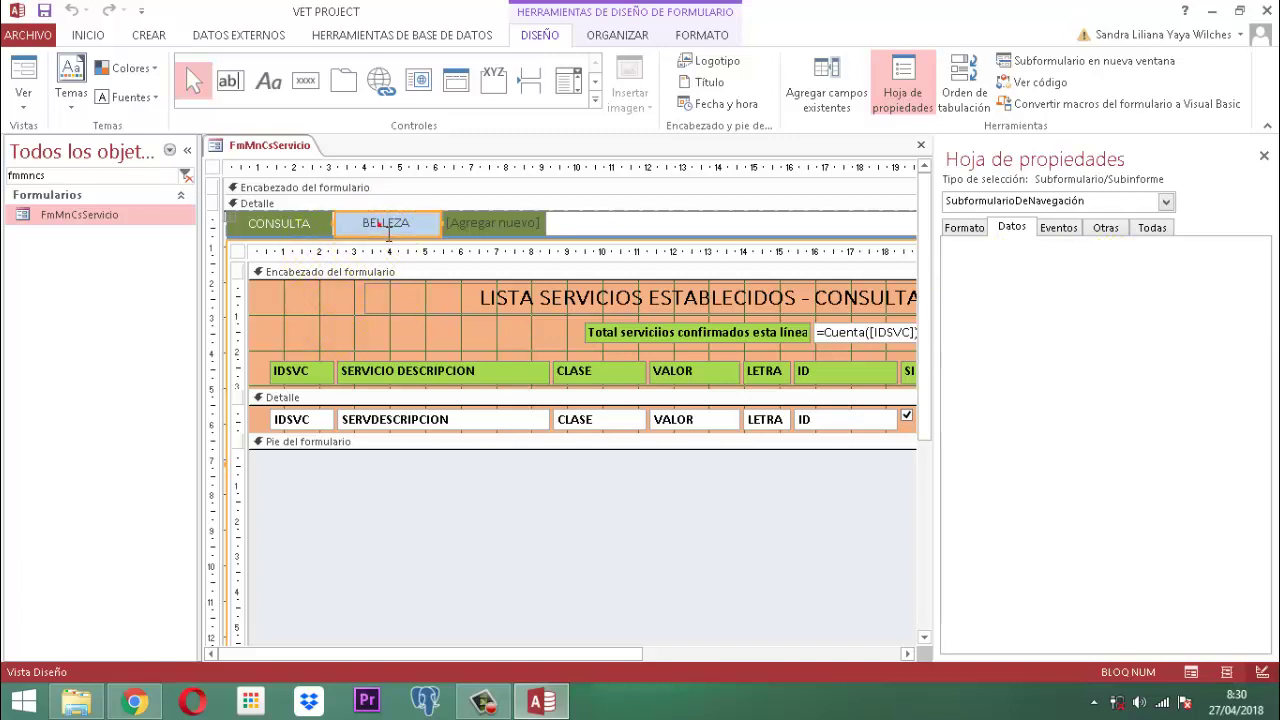
pyautogui.click(237, 252)
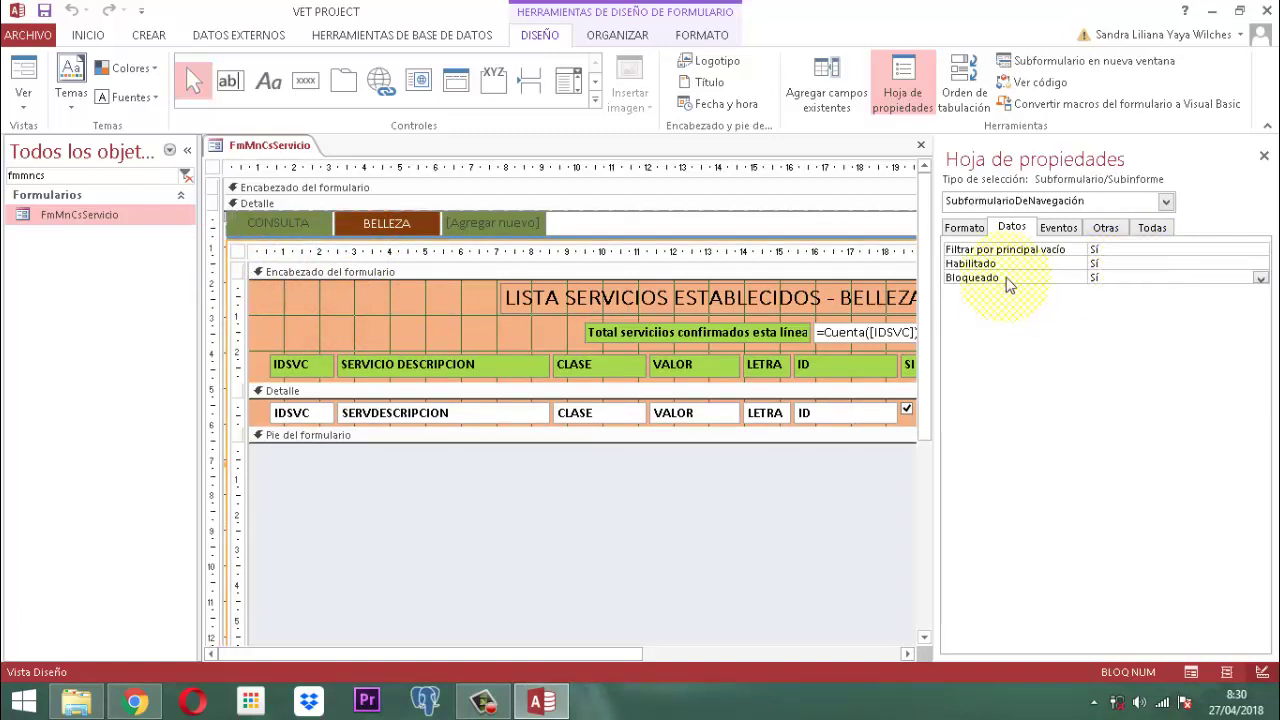
pyautogui.click(1264, 156)
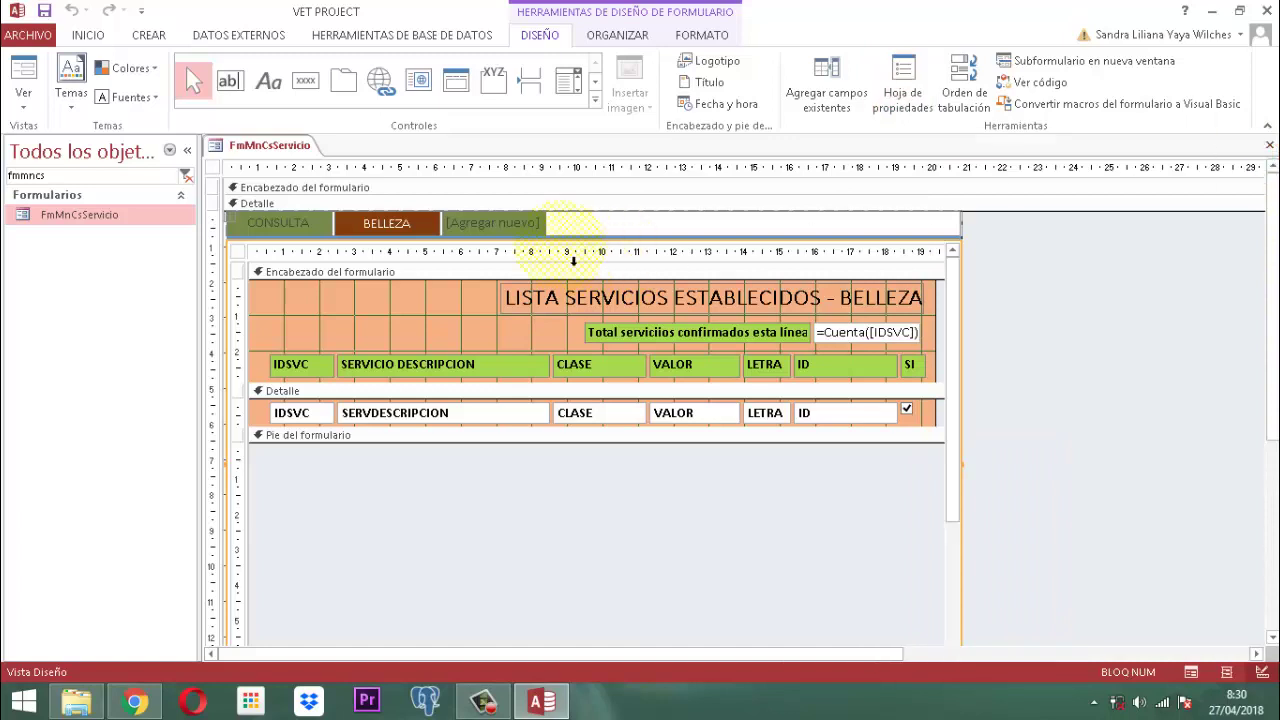
# Step: Save the FmMnCsServicio form and close it
pyautogui.rightClick(262, 146)
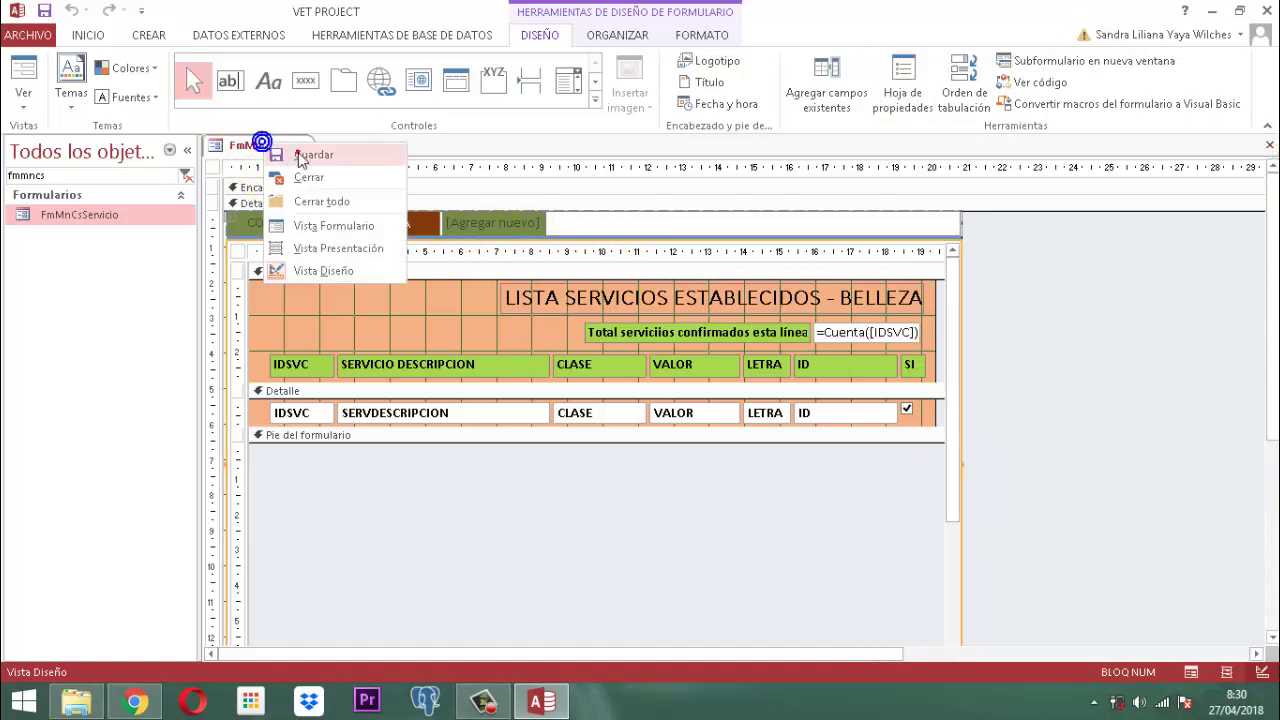
pyautogui.click(262, 146)
pyautogui.rightClick(263, 148)
pyautogui.click(305, 180)
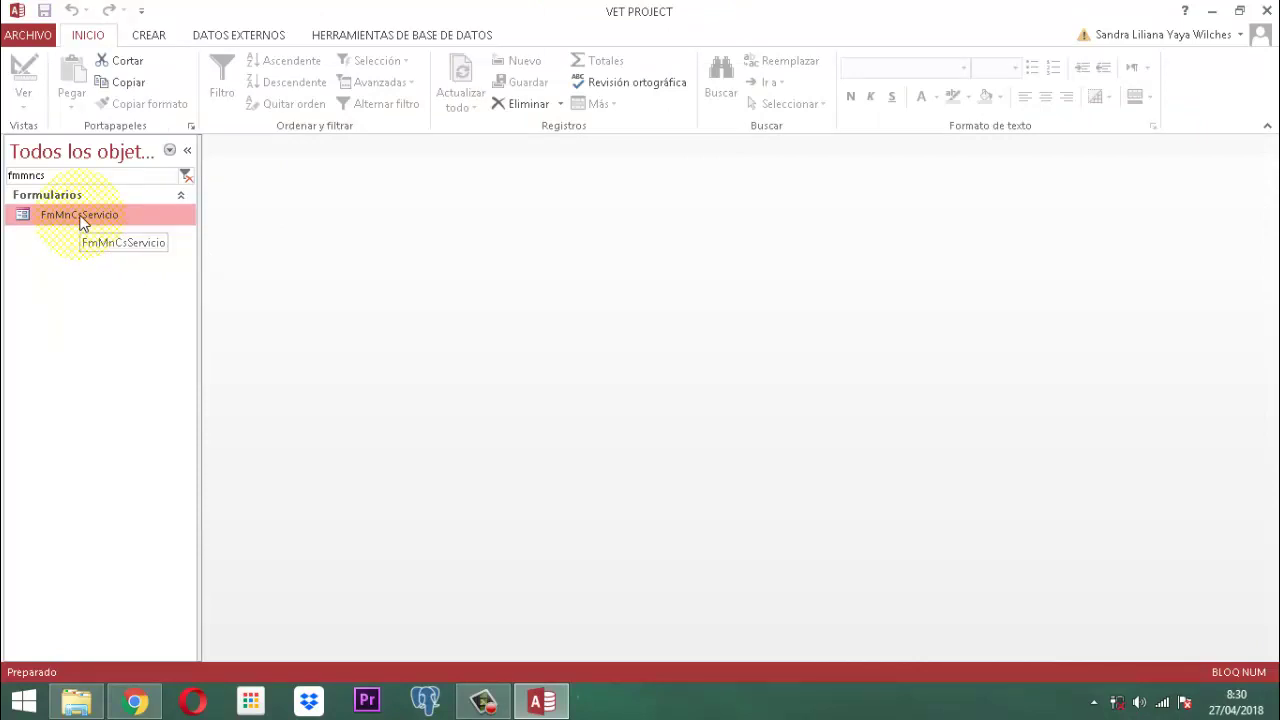
# Step: Open FmMnCsServicio in form view and test whether the SI checkboxes in the BELLEZA list can be changed
pyautogui.doubleClick(82, 216)
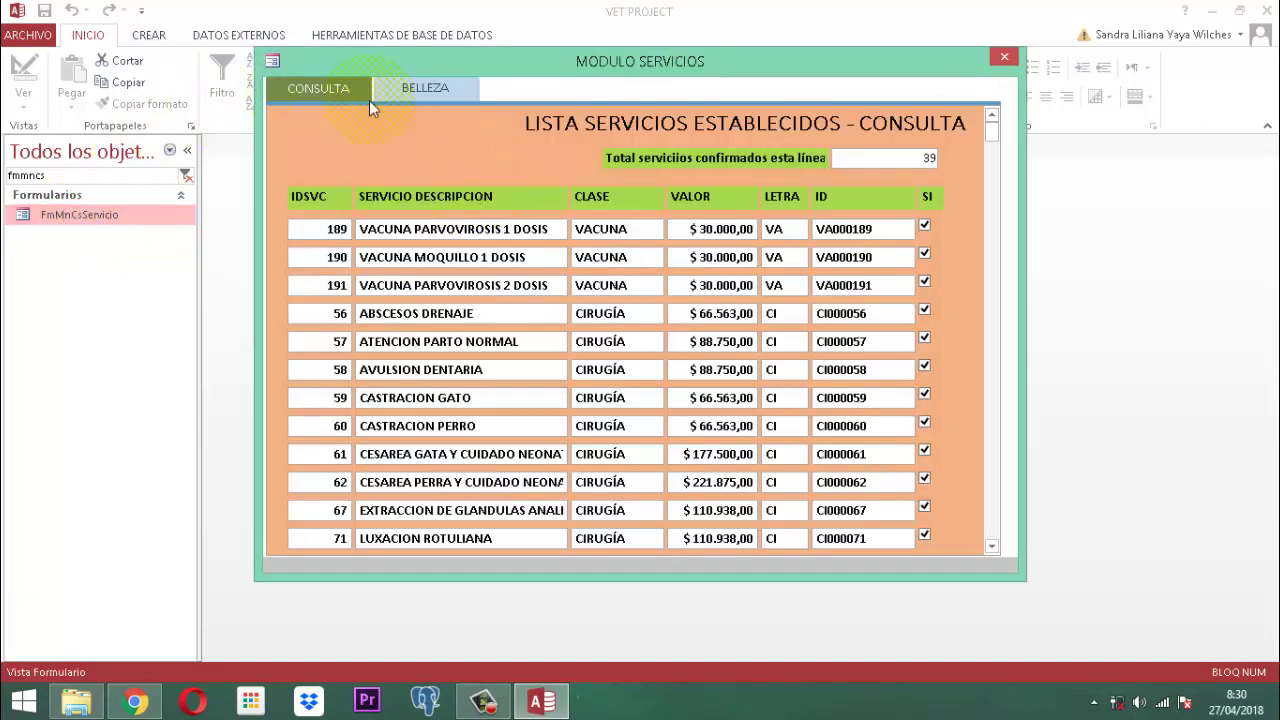
pyautogui.click(392, 88)
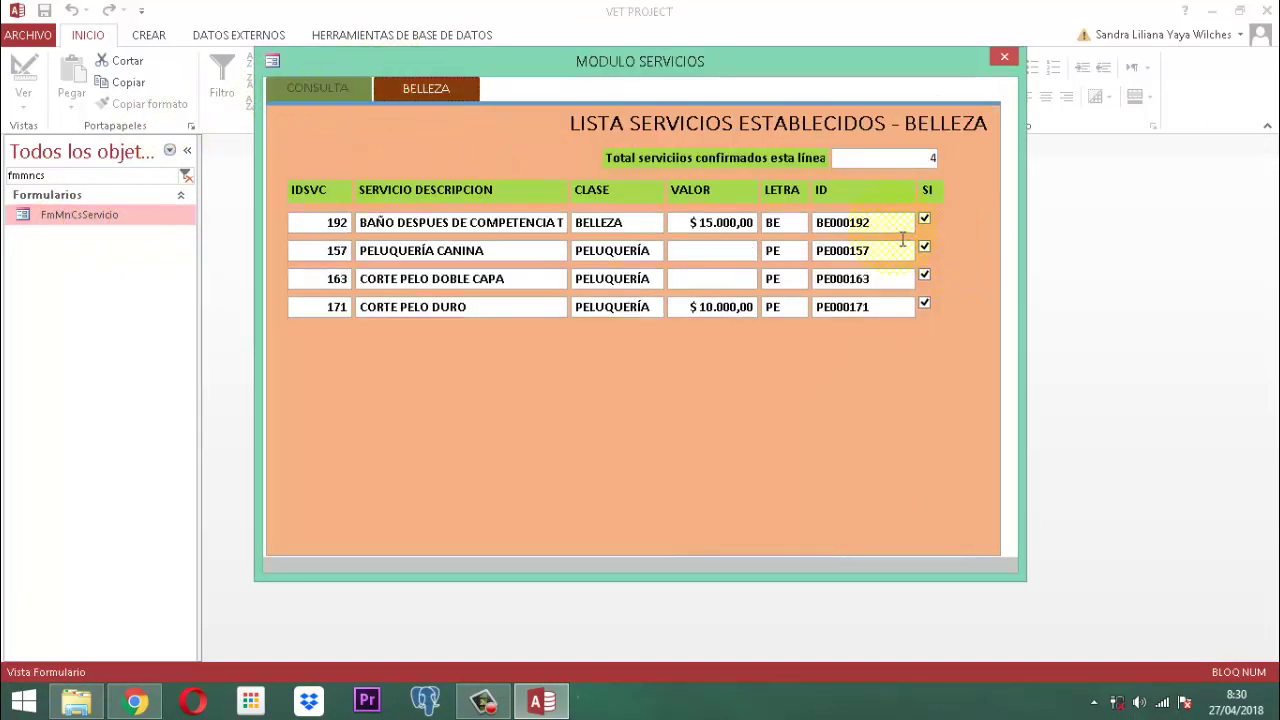
pyautogui.click(924, 220)
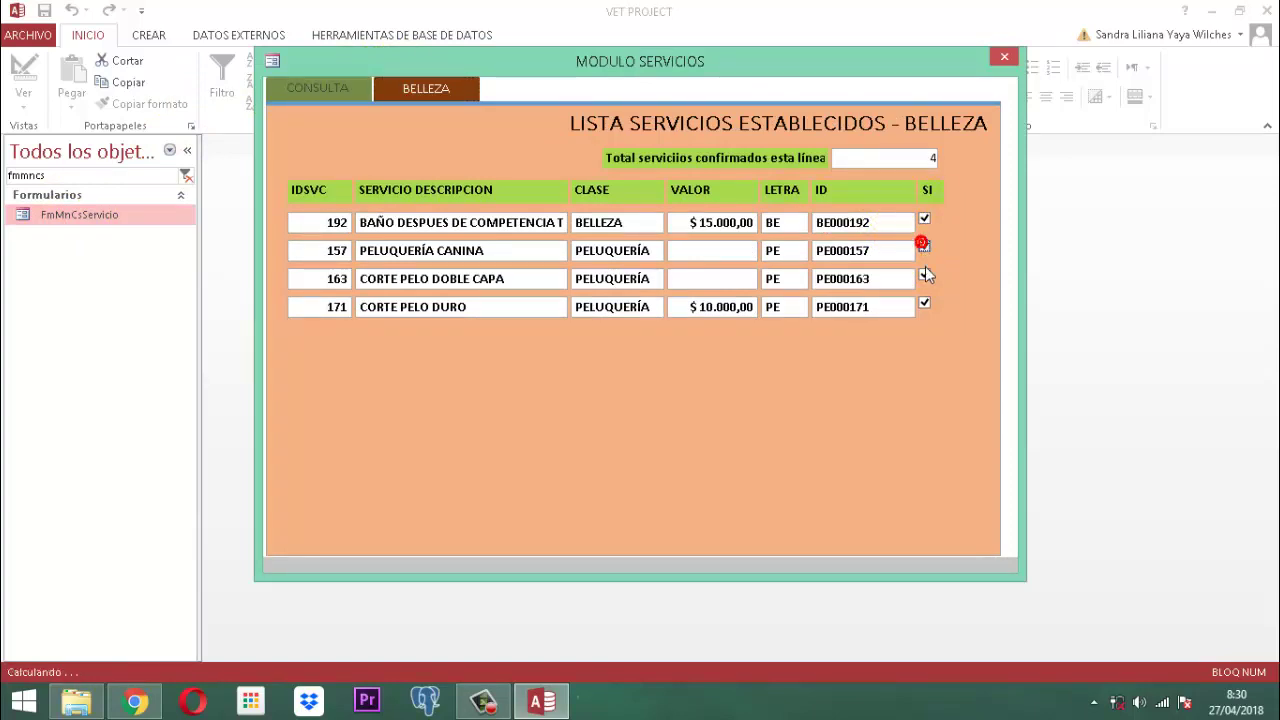
pyautogui.click(924, 276)
pyautogui.click(921, 303)
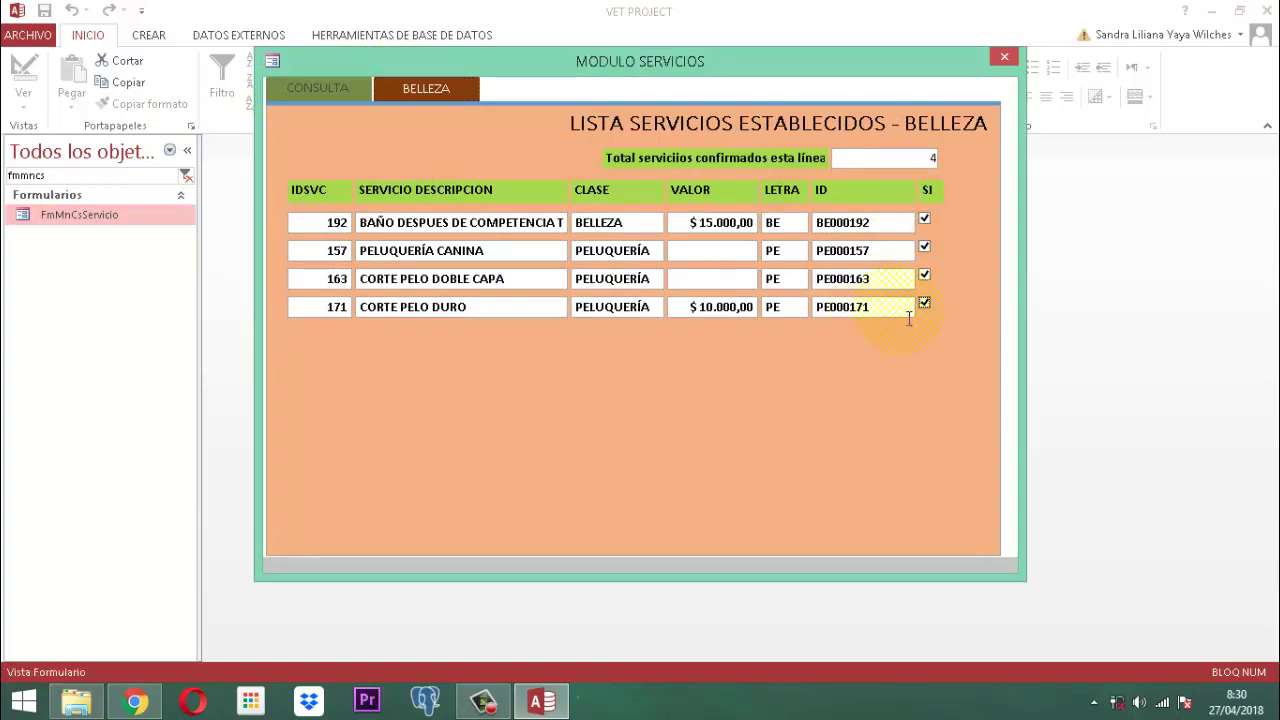
# Step: Check the ID fields of the four BELLEZA services row by row, and return to the CONSULTA list
pyautogui.click(899, 309)
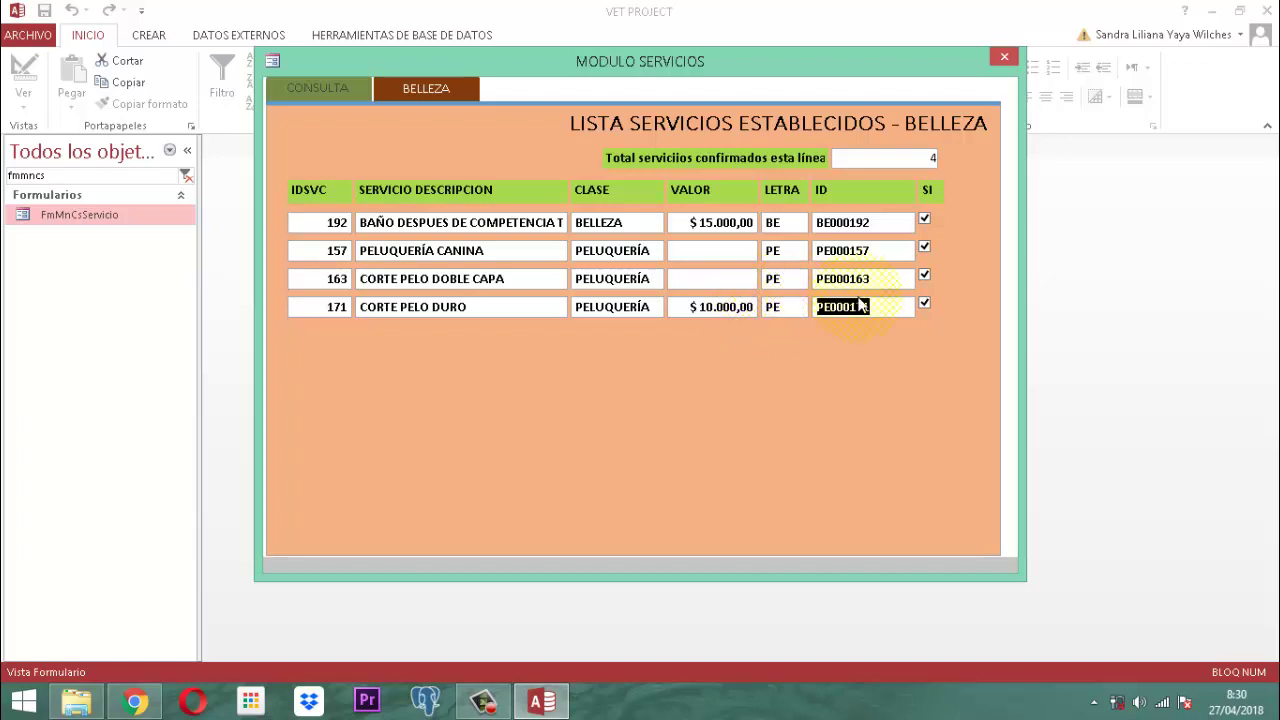
pyautogui.click(896, 282)
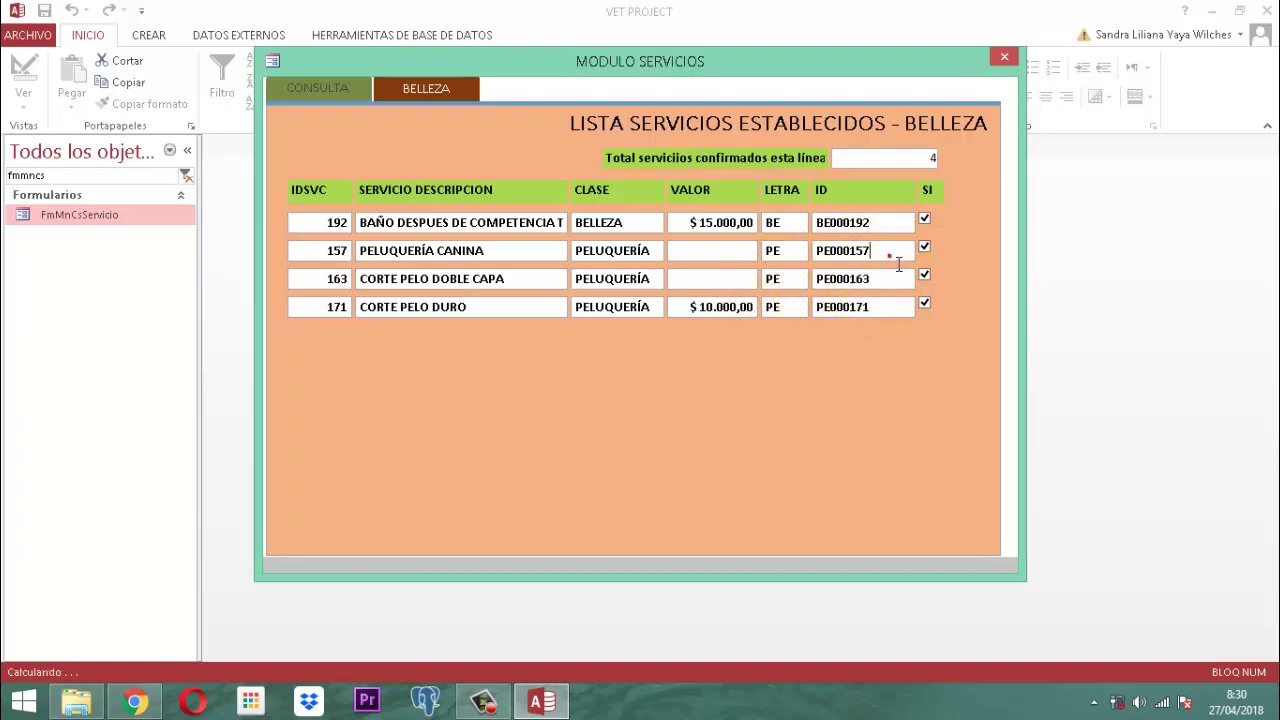
pyautogui.click(889, 255)
pyautogui.click(882, 220)
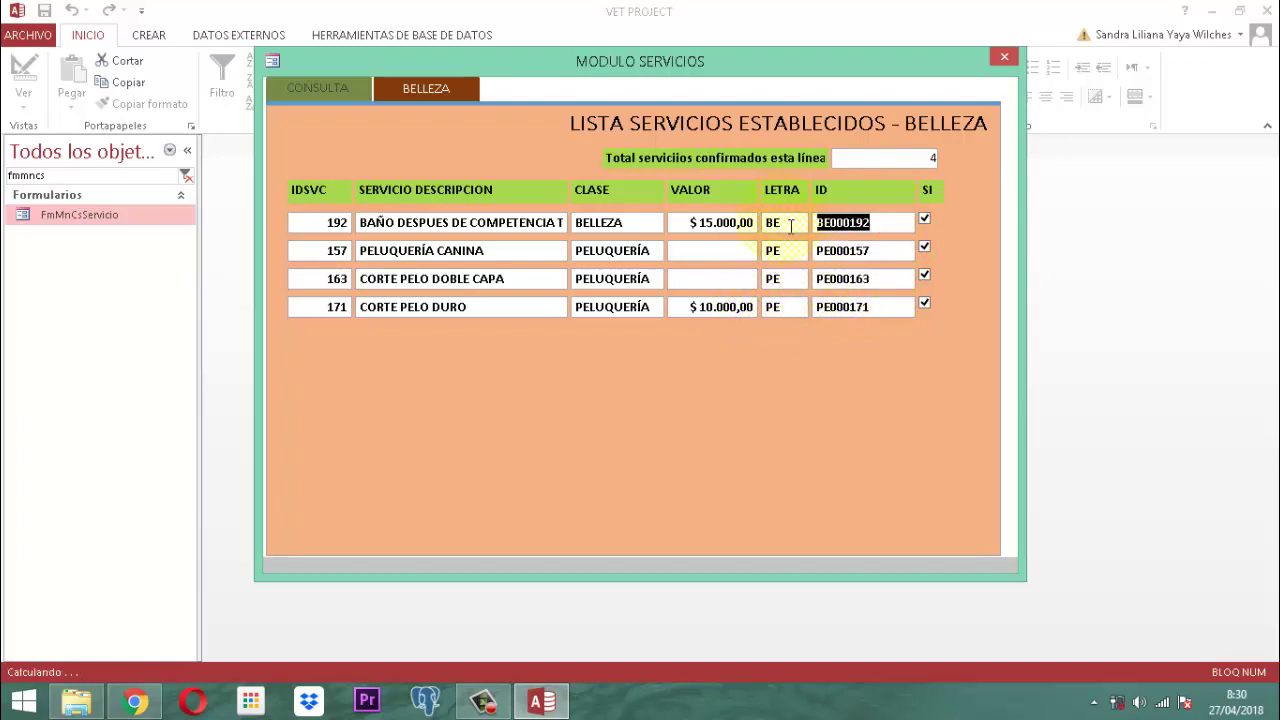
pyautogui.click(329, 88)
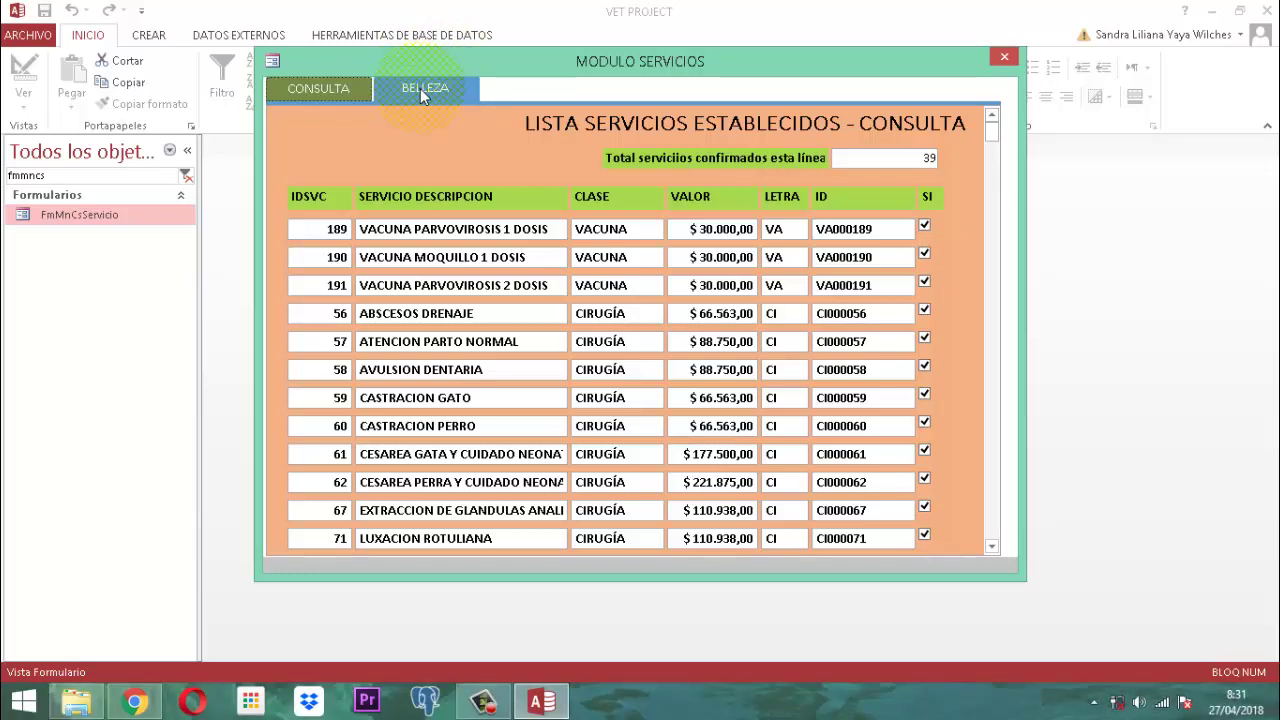
# Step: Close the services form and the VET PROJECT database, and switch to the "software veterinarias" folder in File Explorer
pyautogui.click(1006, 57)
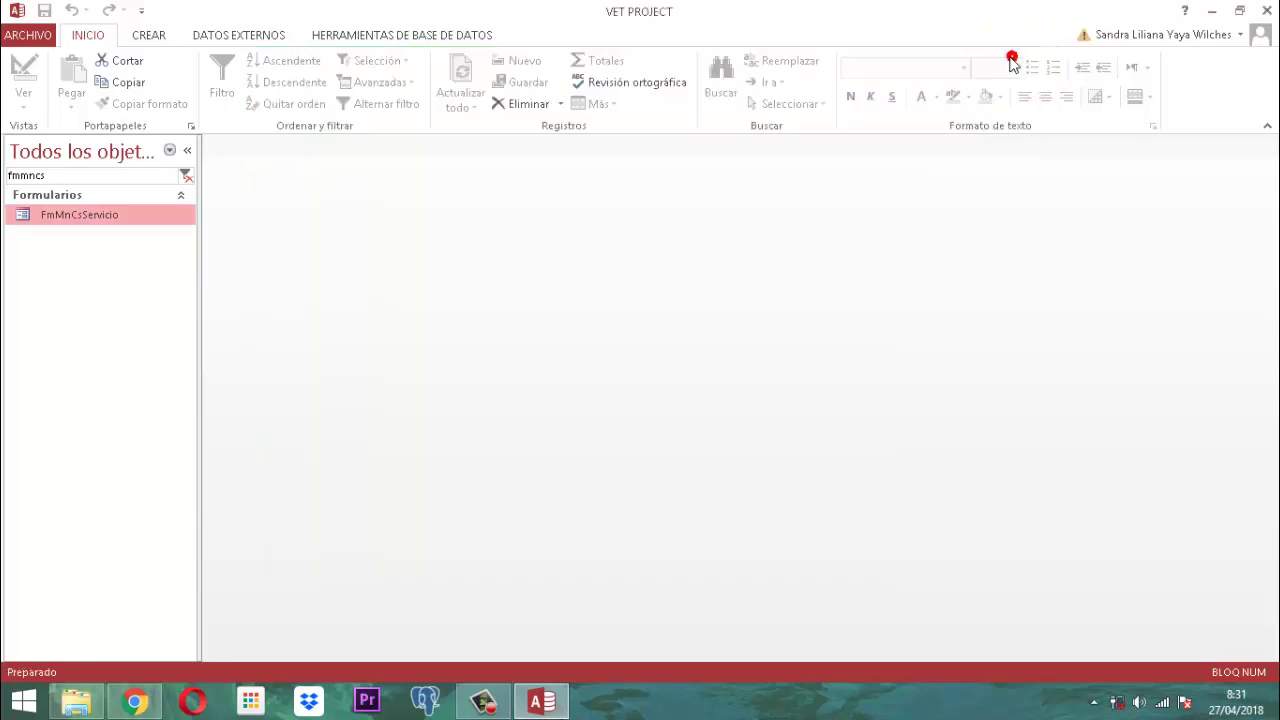
pyautogui.click(1267, 10)
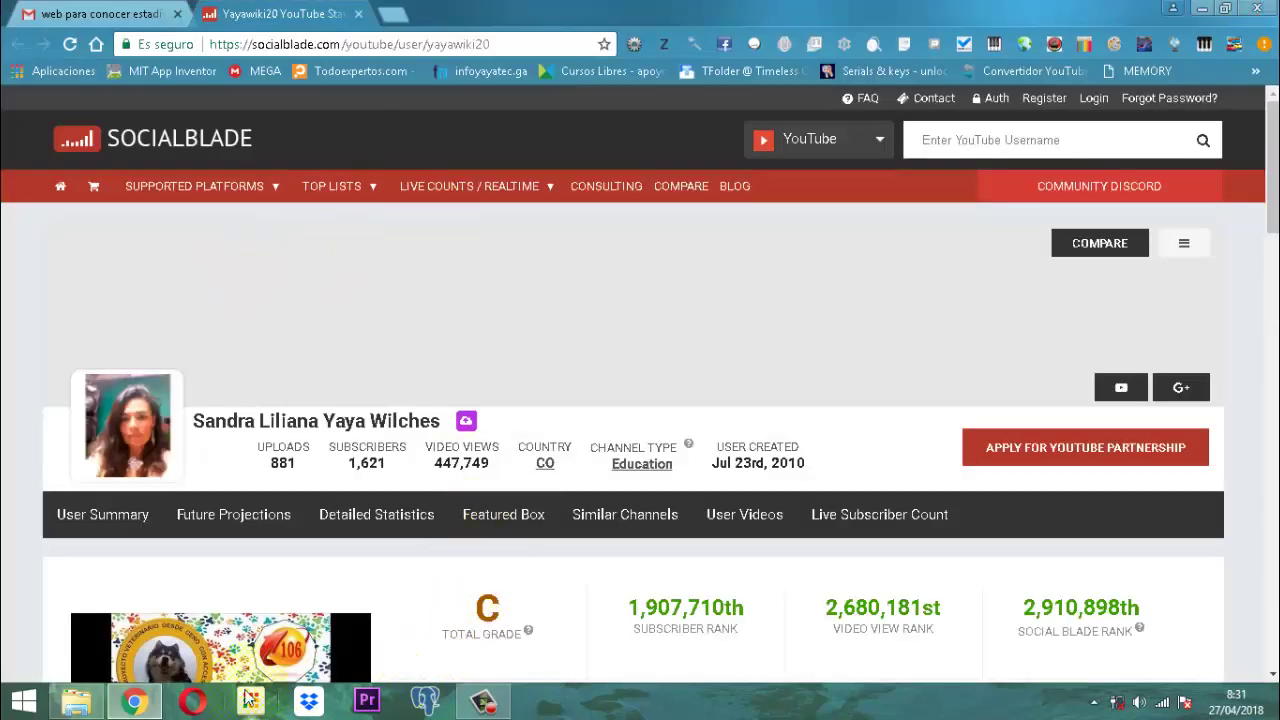
pyautogui.click(90, 708)
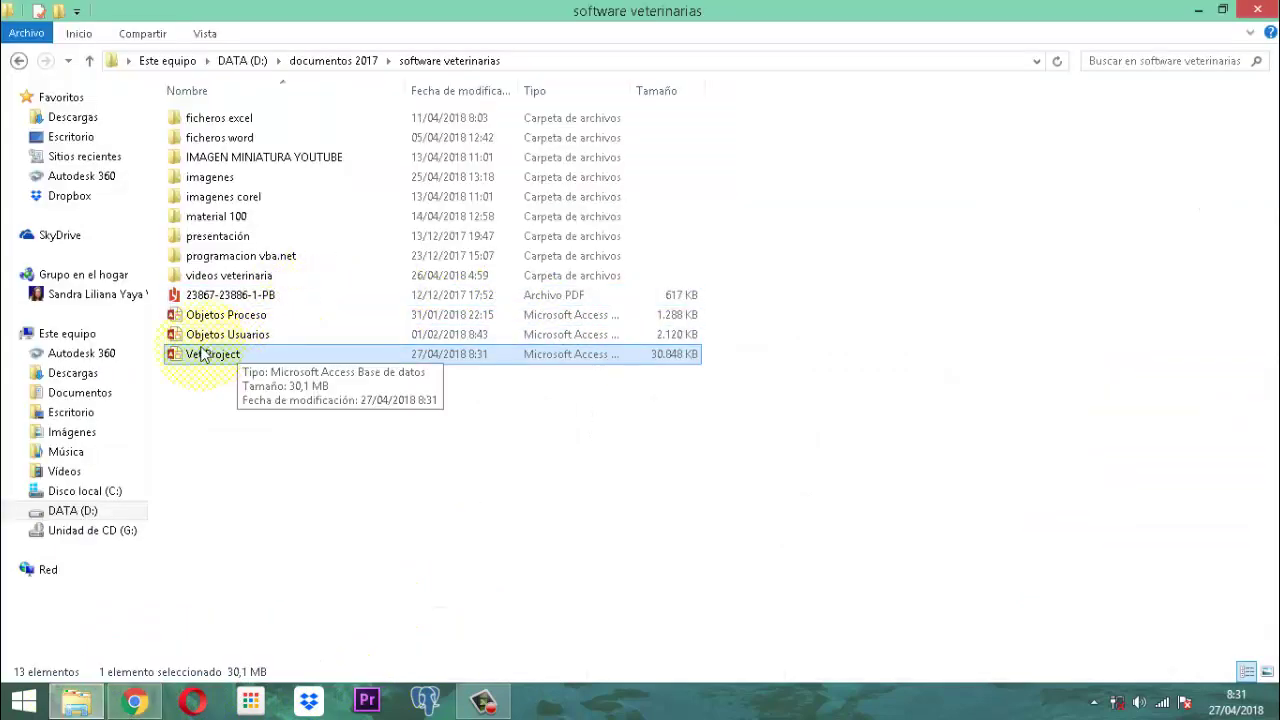